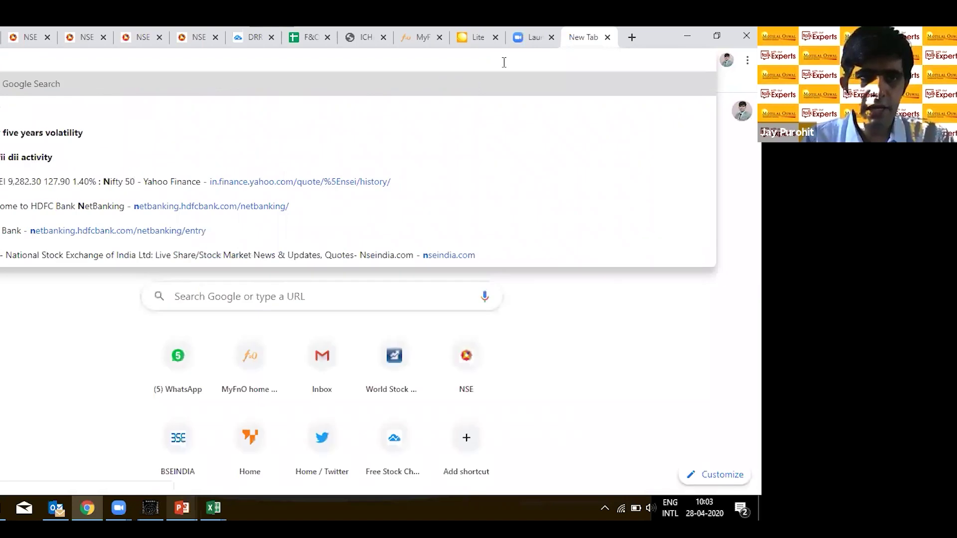
Step: Search Google for "fii dii activity nse" and open the NSE page on FII/FPI & DII trading activity
key("BackSpace")
type("fii ")
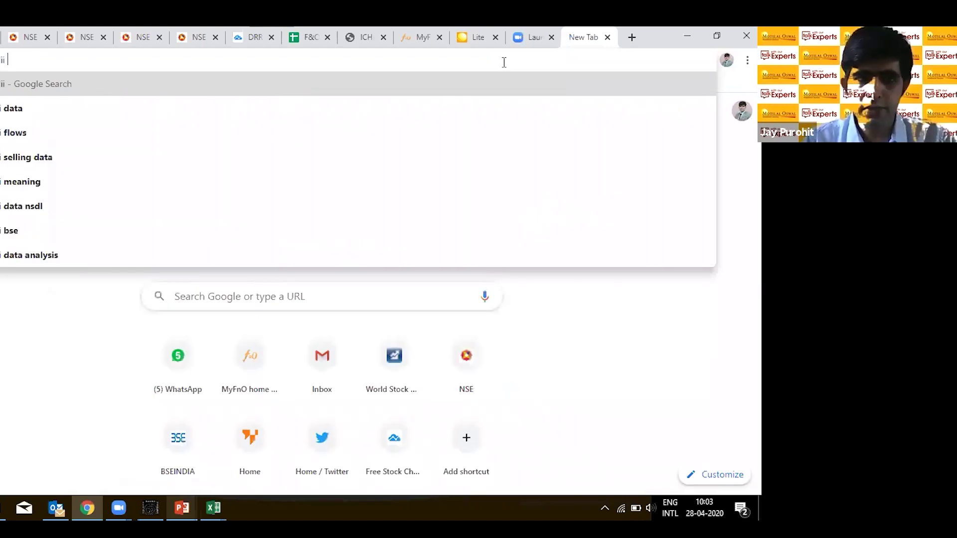
type("acti")
key("Down")
key("Down")
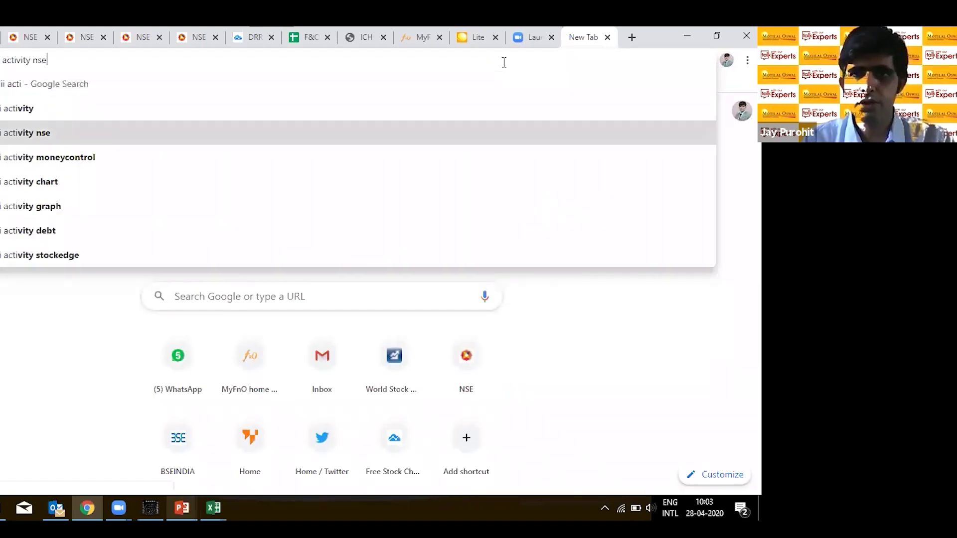
key("Return")
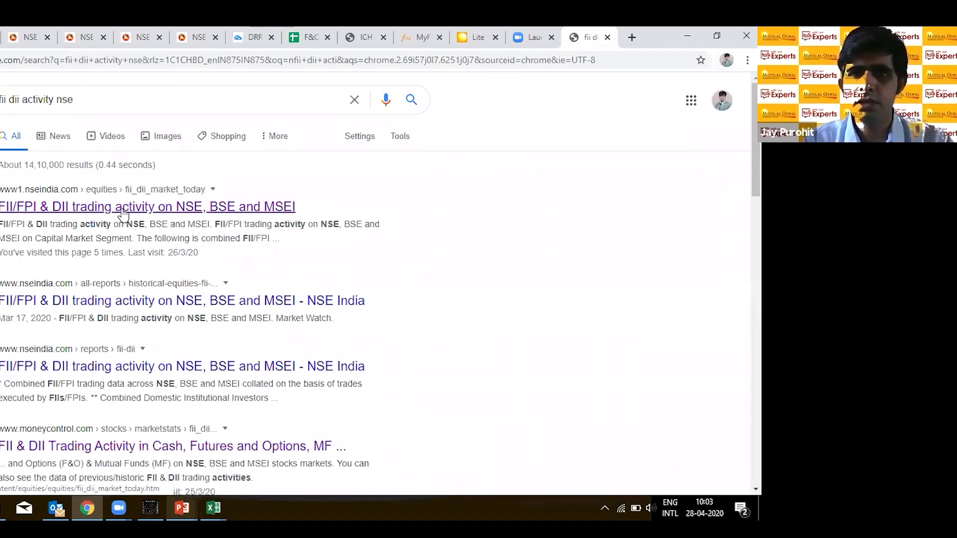
left_click(123, 214)
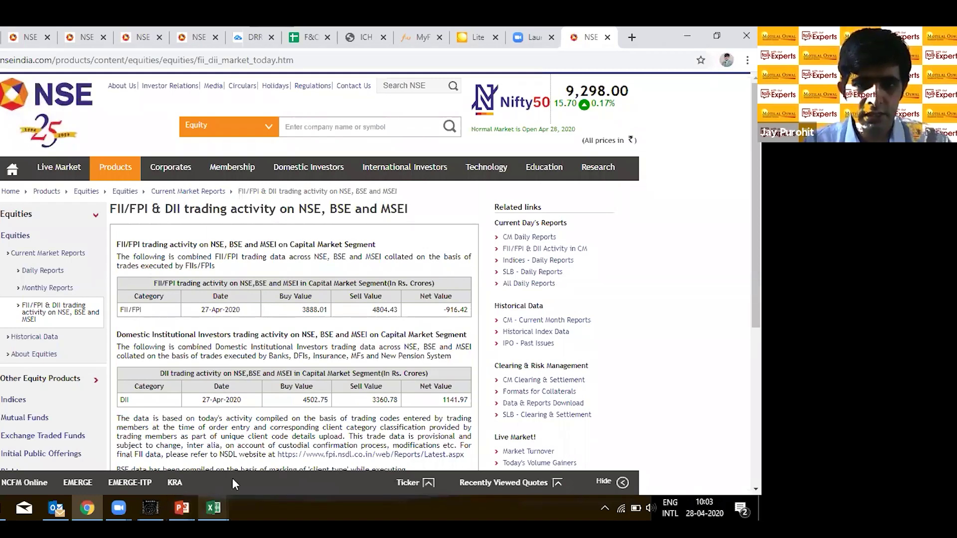
Step: Switch to the Nifty (002) workbook in Excel and go to the FII value in the last dated row of Sheet1
left_click(213, 508)
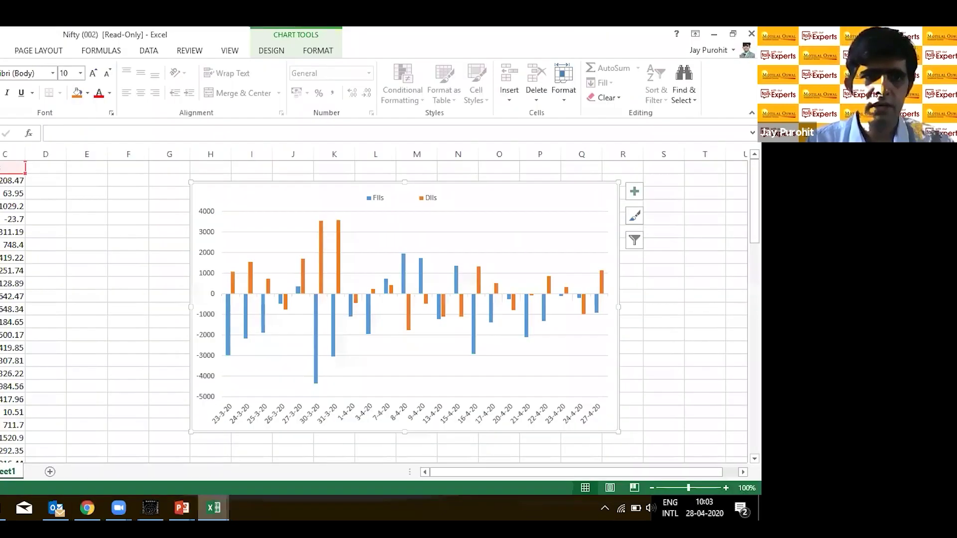
key("Escape")
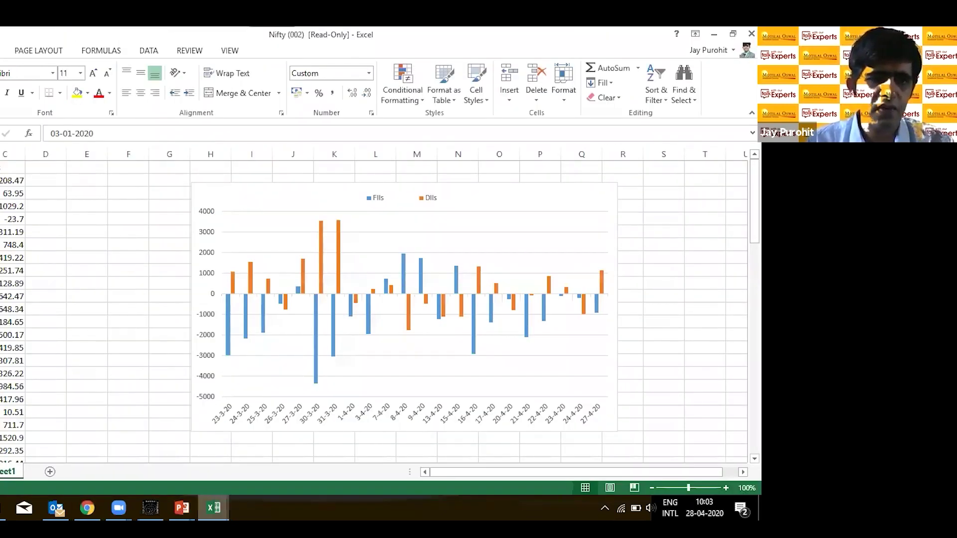
key("Page_Down")
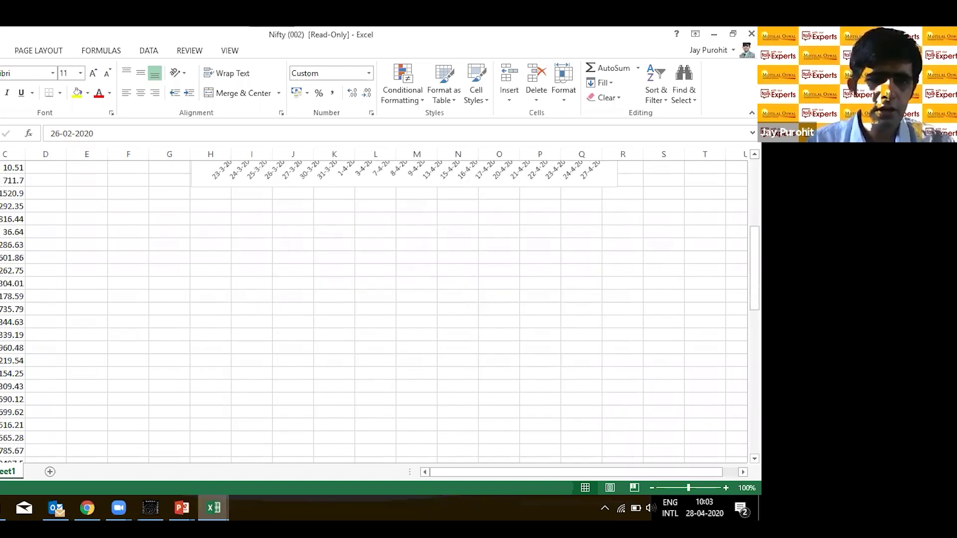
key("Page_Down")
key("Down")
key("Down")
key("Down")
key("Down")
key("Down")
key("Down")
key("Down")
key("Down")
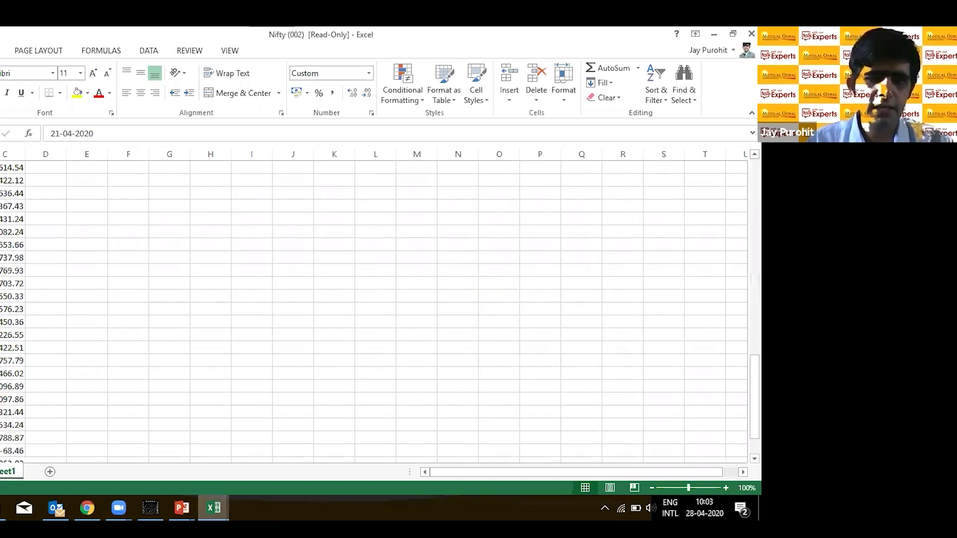
key("ctrl+Down")
key("Right")
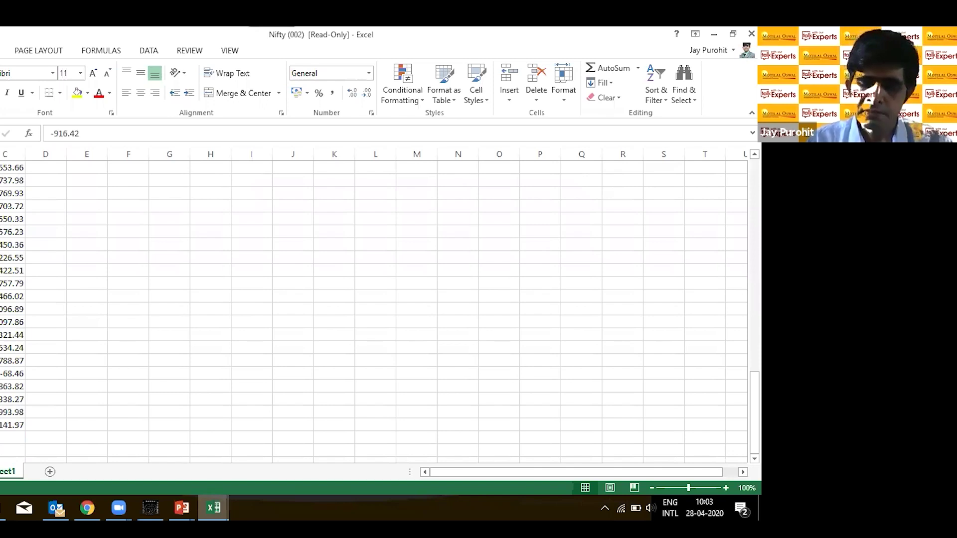
Step: Review the daily FII values backwards from the latest entry to the rows beside the FII/DII chart
key("Up")
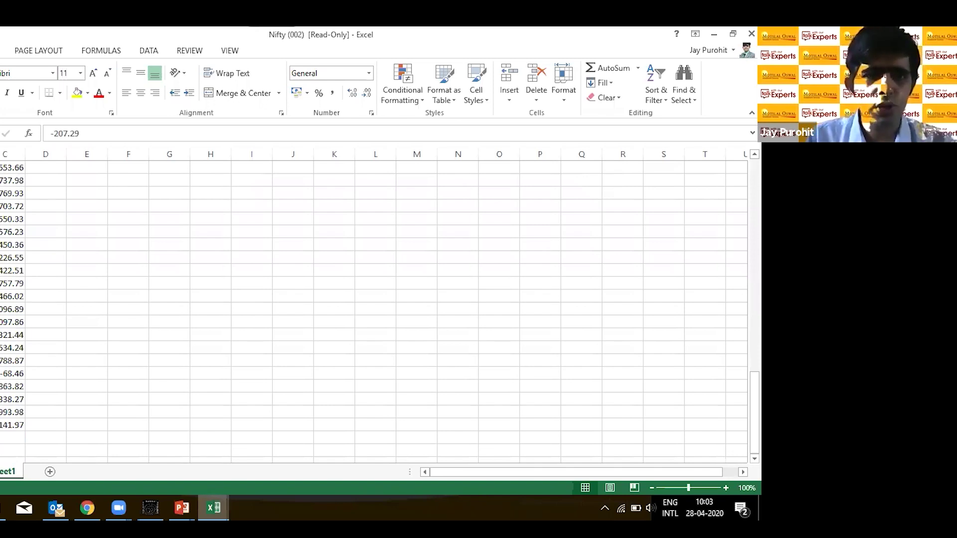
key("Up")
key("Up")
key("Up")
key("Up")
key("Up")
key("Up")
key("Up")
key("Up")
key("Up")
key("Up")
key("Up")
key("Up")
key("Up")
key("Up")
key("Up")
key("Up")
key("Up")
key("Up")
key("Up")
key("Up")
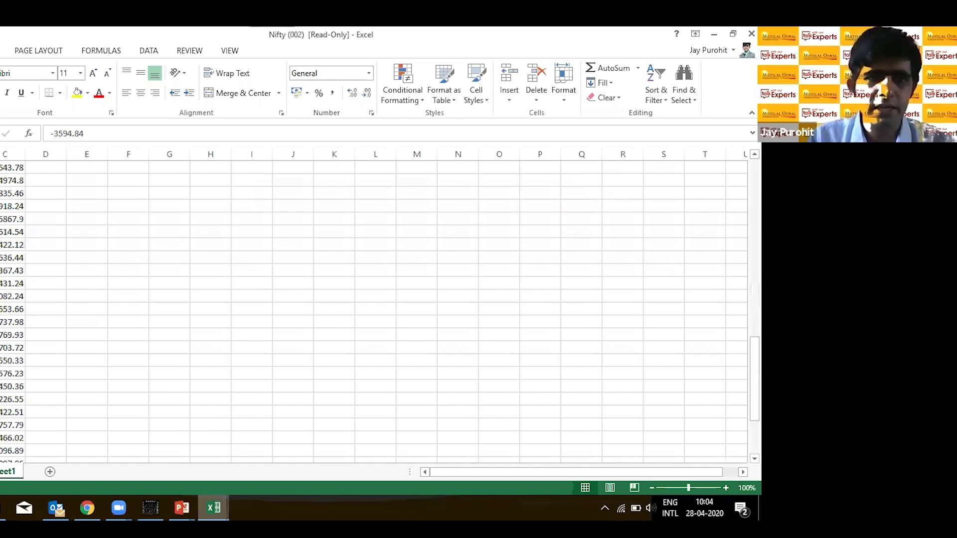
key("Up")
key("Up")
key("Up")
key("Up")
key("Up")
key("Up")
key("Up")
key("Up")
key("Up")
key("Up")
key("Up")
key("Up")
key("Up")
key("Up")
key("Up")
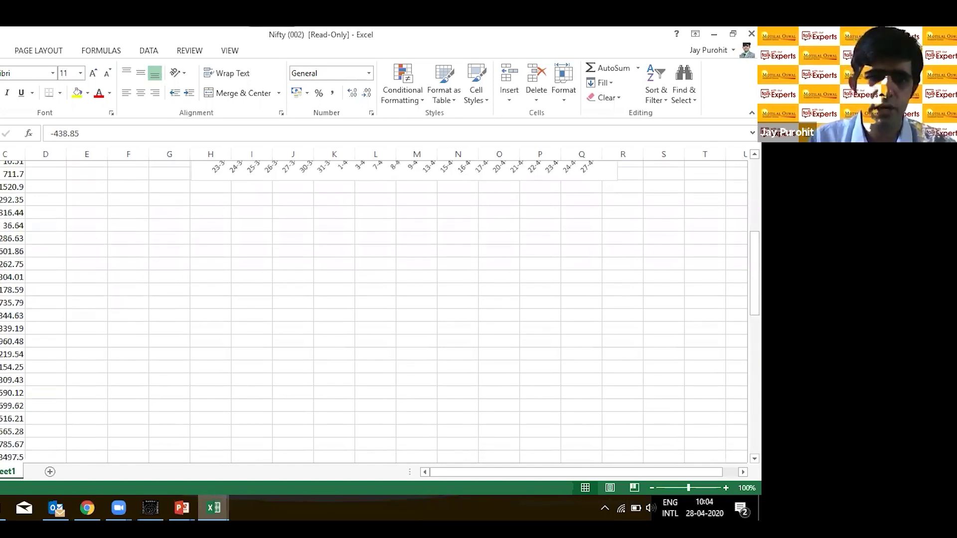
key("Up")
key("Up")
key("Up")
key("Up")
key("Up")
key("Up")
key("Up")
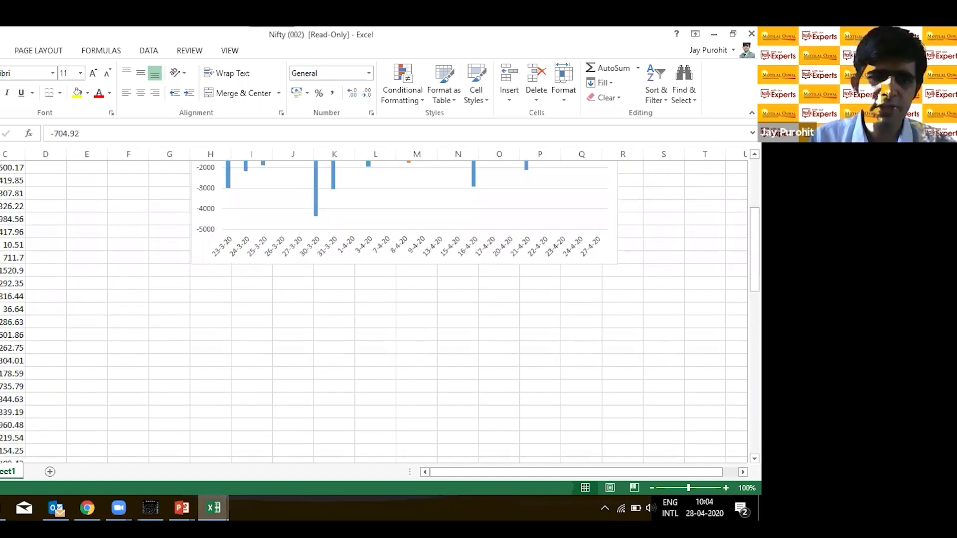
Step: Examine the consecutive FII selling figures day by day, moving forward in time from the rows beside the chart
key("Down")
key("Down")
key("Down")
key("Down")
key("Down")
key("Down")
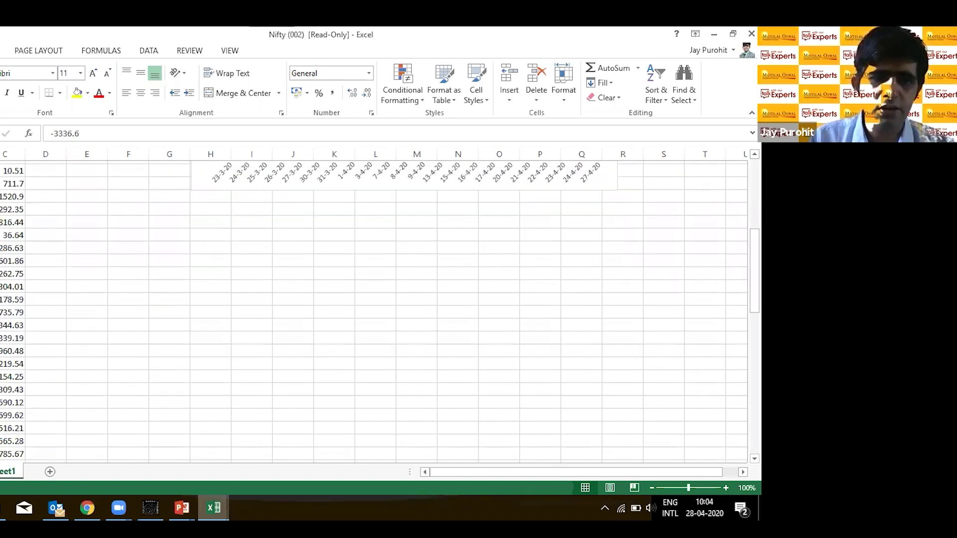
key("Down")
key("Down")
key("Down")
key("Down")
key("Down")
key("Down")
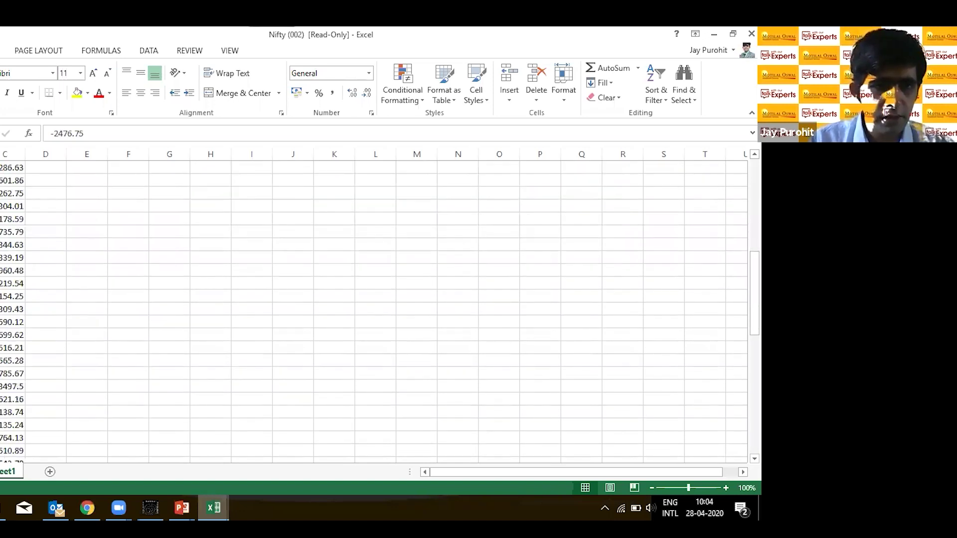
key("Down")
key("Down")
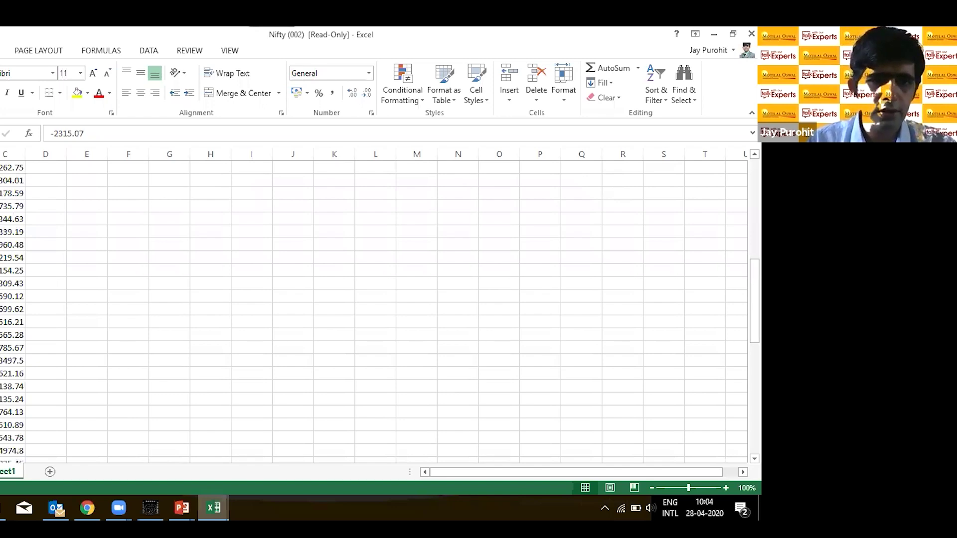
key("Down")
key("Down")
key("Down")
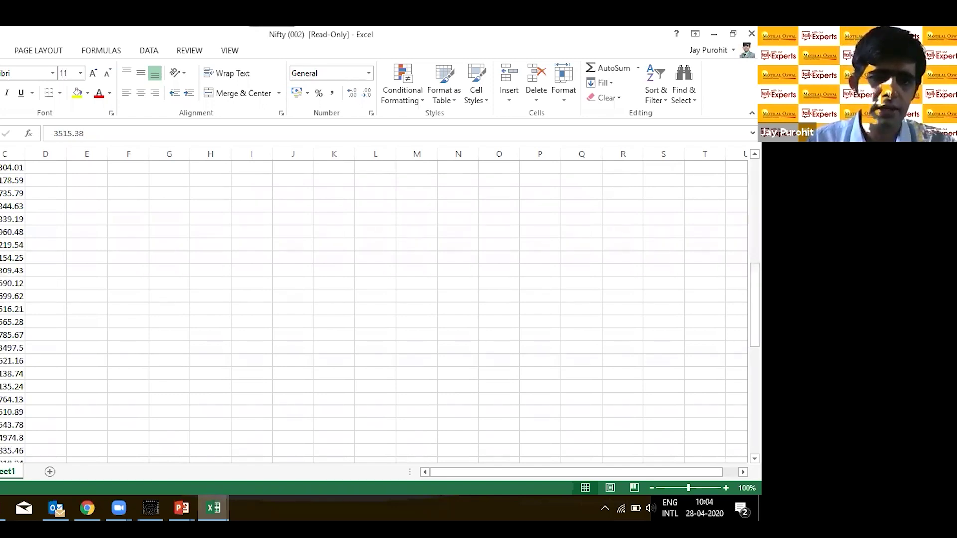
key("Down")
key("Down")
key("Down")
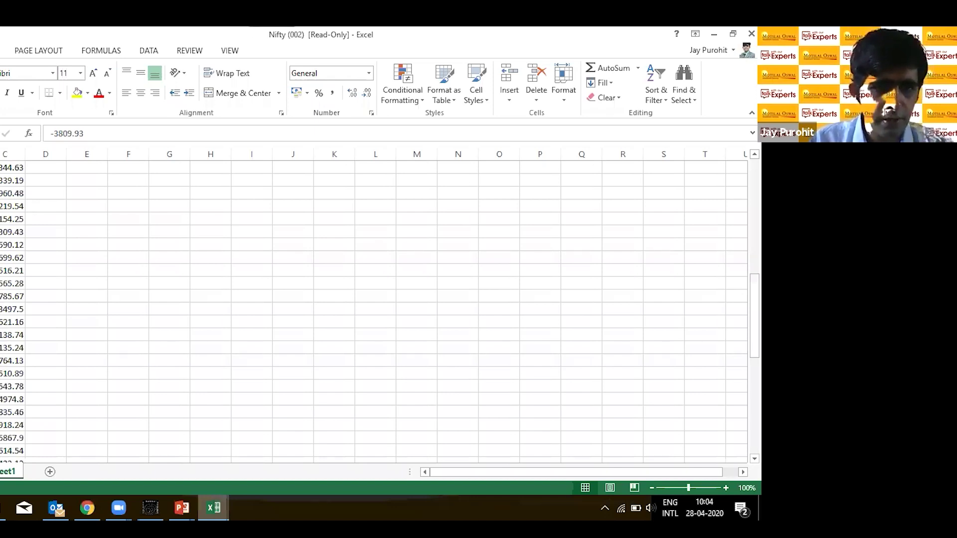
Step: Select 22 consecutive daily FII values starting from the -2315.07 entry to view their sum and average
key("Down")
key("Down")
key("Down")
key("shift+Down")
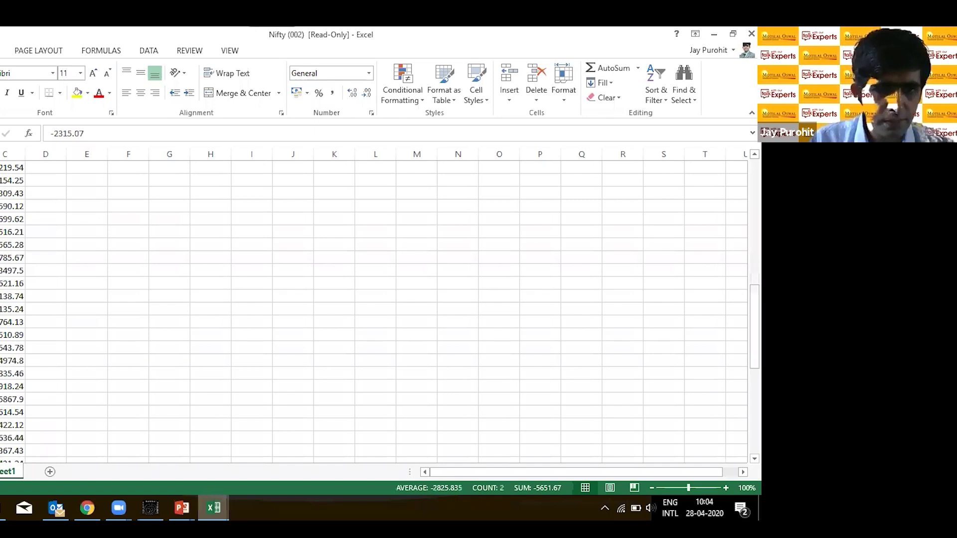
left_click(1, 451, "shift")
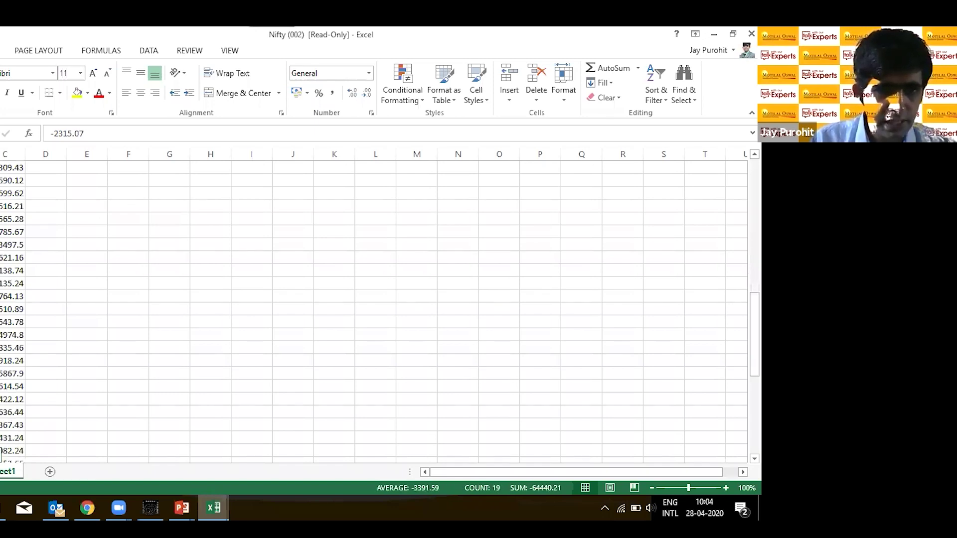
left_click_drag(1, 450, 23, 416)
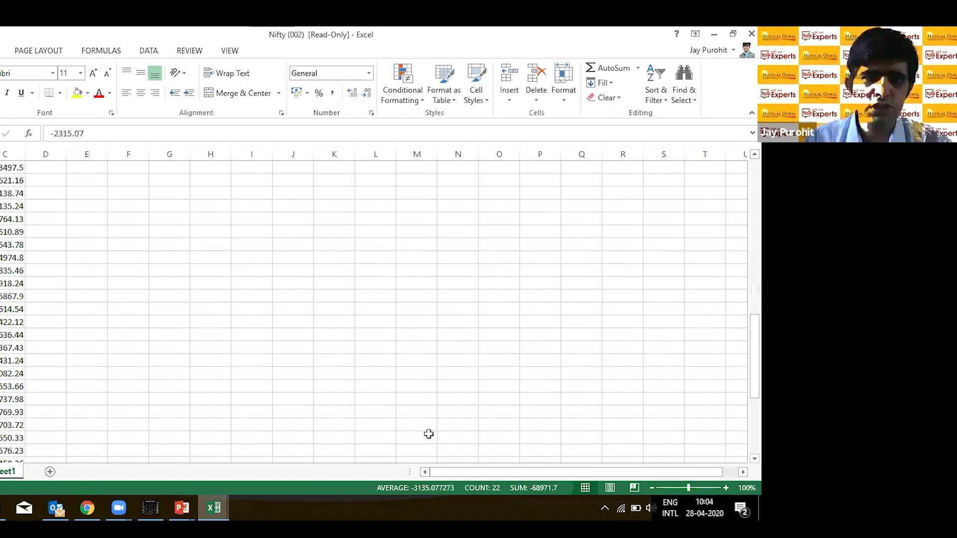
Step: Review the earlier FII values back to the start of the data and the FII/DII column chart
key("Up")
key("Up")
key("Up")
key("Up")
key("Up")
key("Up")
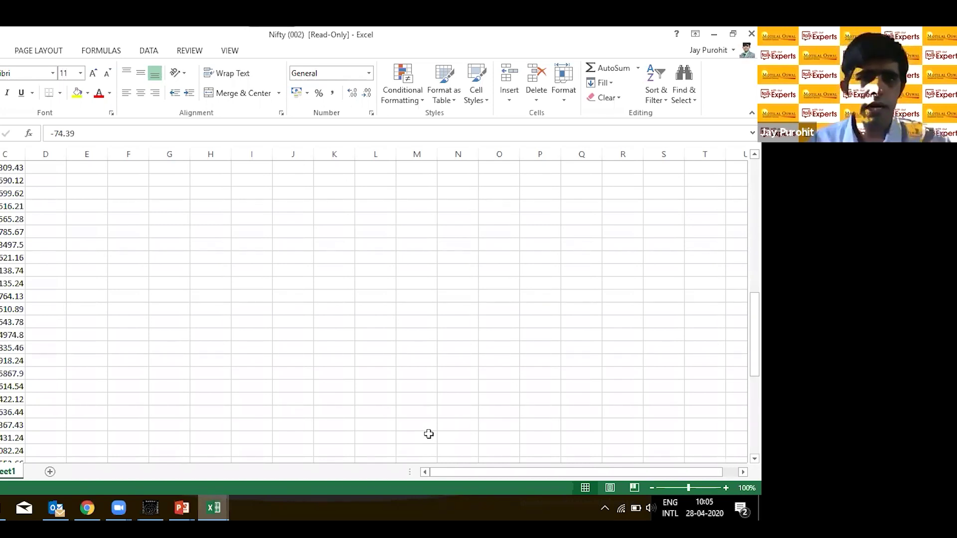
key("Up")
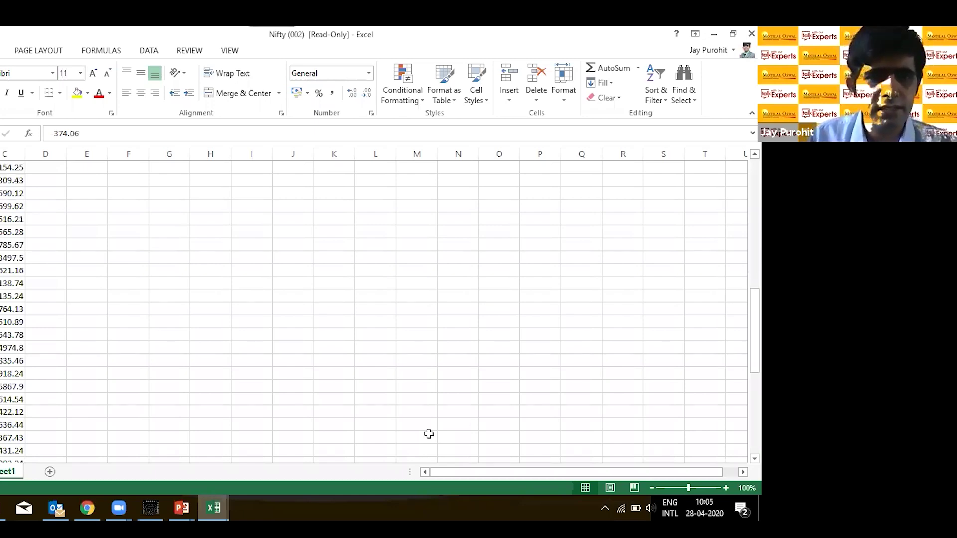
key("Up")
key("Up")
key("Up")
key("Up")
key("Up")
key("Up")
key("Up")
key("Up")
key("Up")
key("Up")
key("Up")
key("Up")
key("Up")
key("Up")
key("Up")
key("Up")
key("Up")
key("Up")
key("Up")
key("Up")
key("Up")
key("Up")
key("Up")
key("Up")
key("Up")
key("Up")
key("Up")
key("Up")
key("Up")
key("Up")
key("Up")
key("Up")
key("Up")
key("Up")
key("Up")
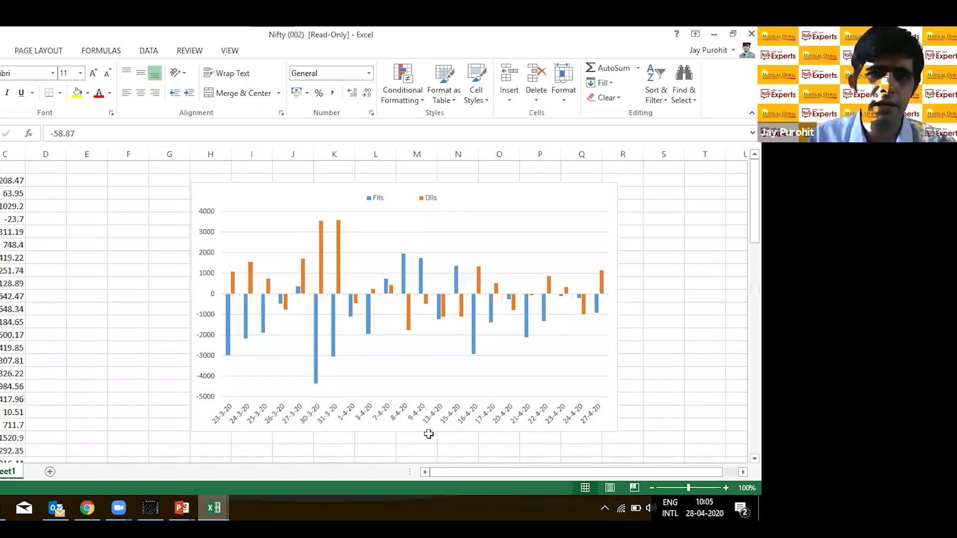
Step: Examine the FII values from the first rows of the sheet down past the last entry
key("Down")
key("Down")
key("Down")
key("Down")
key("Down")
key("Down")
key("Down")
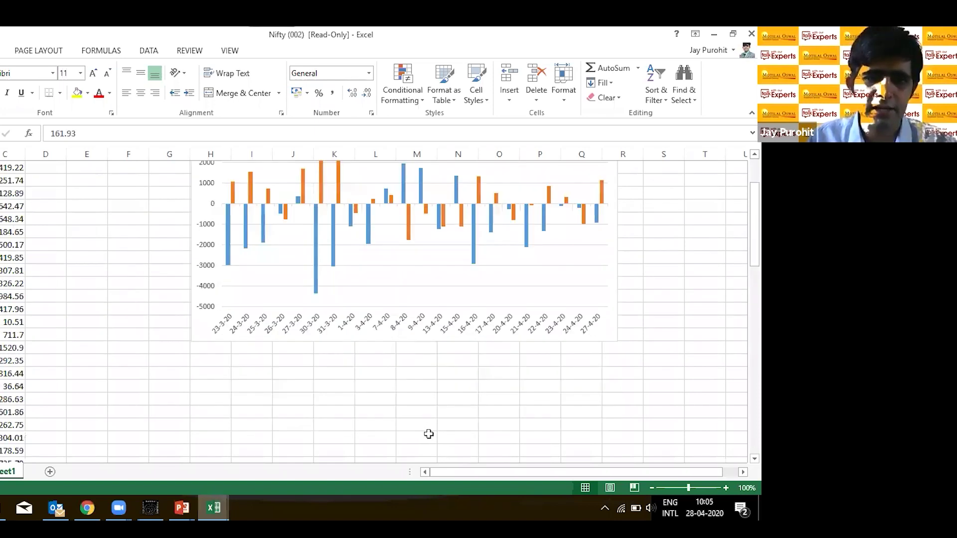
key("Page_Down")
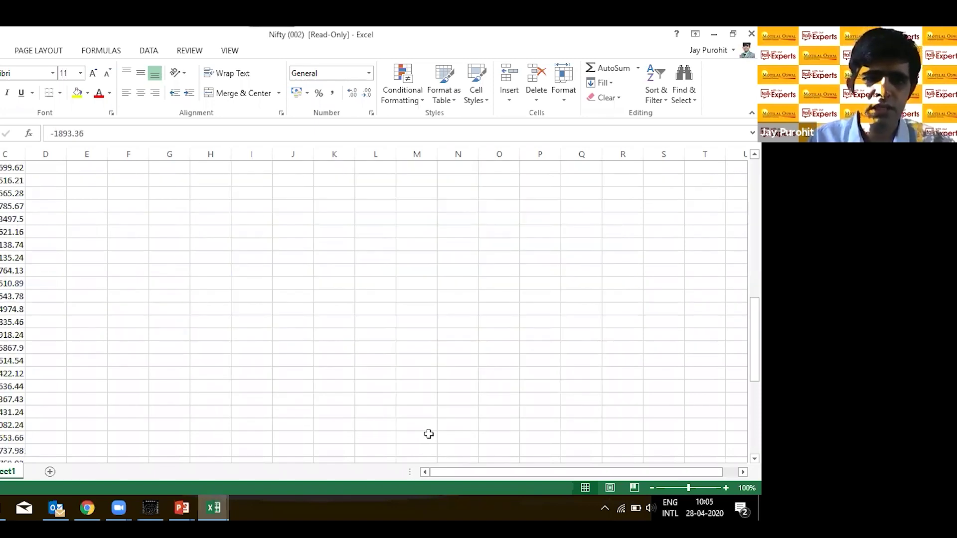
key("Down")
key("Down")
key("Down")
key("Down")
key("Down")
key("Down")
key("Down")
key("Down")
key("Down")
key("Down")
key("Down")
key("Down")
key("Down")
key("Down")
key("Down")
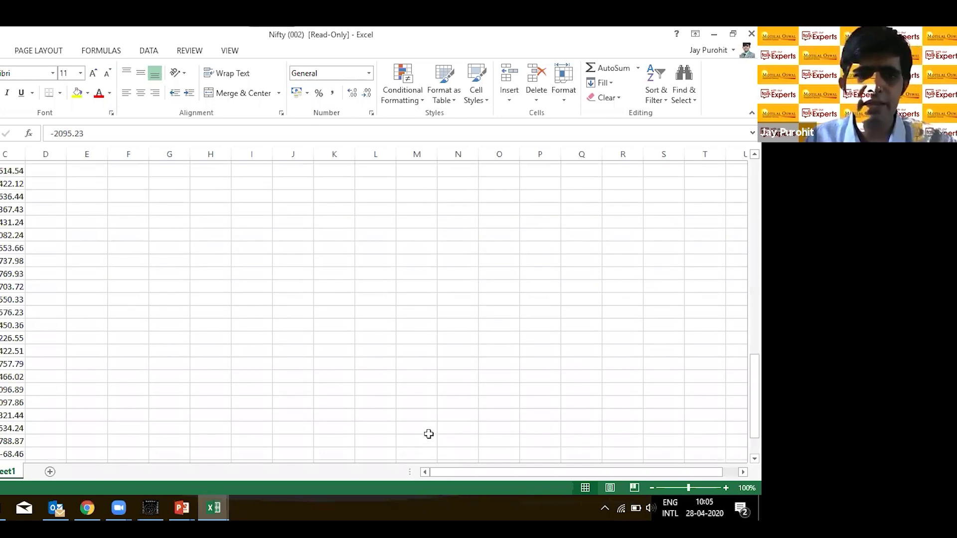
key("Page_Down")
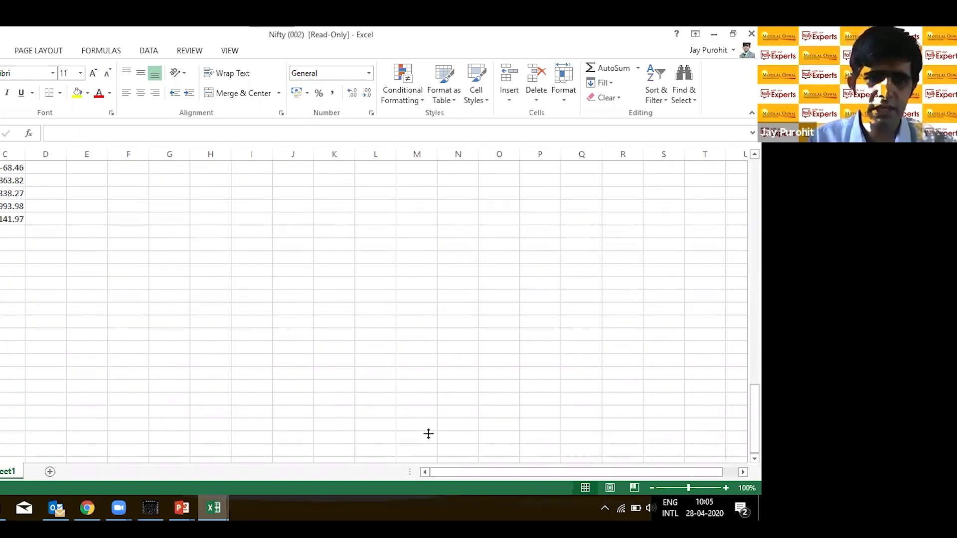
key("Page_Down")
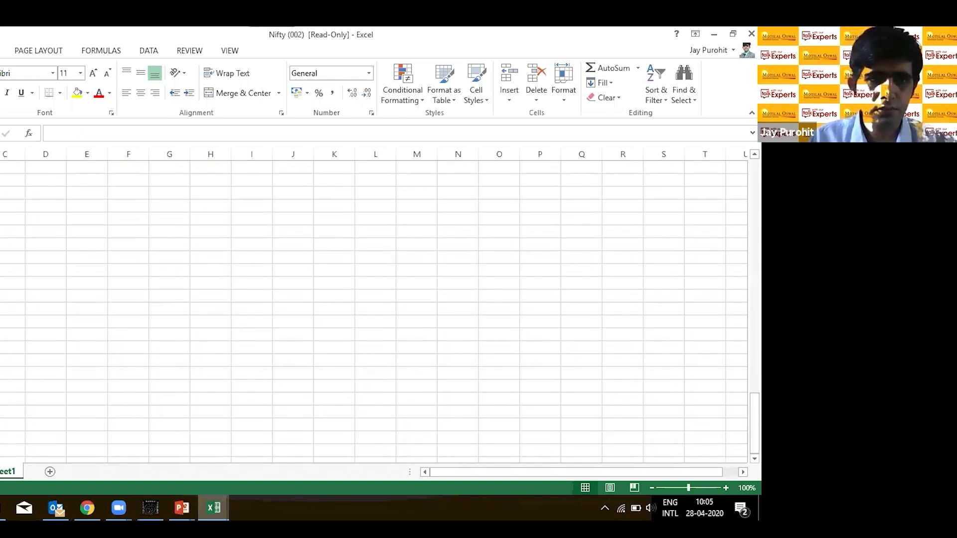
Step: Compare the last FII and DII entries in the workbook with the 27-Apr-2020 net values on the NSE page in the browser
key("ctrl+Up")
key("Up")
key("Up")
key("Up")
key("Up")
key("Up")
key("Up")
key("Up")
key("Up")
key("ctrl+Left")
key("Down")
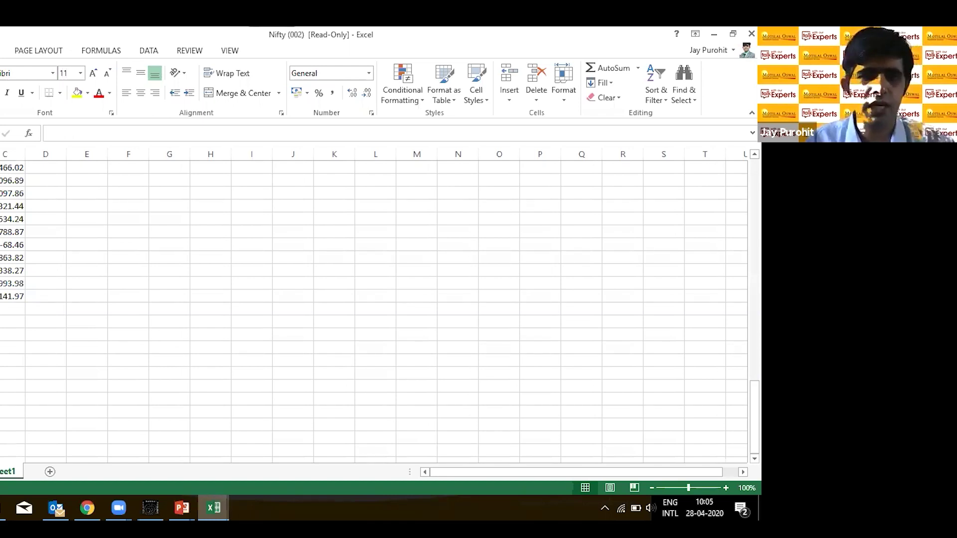
key("alt+Tab")
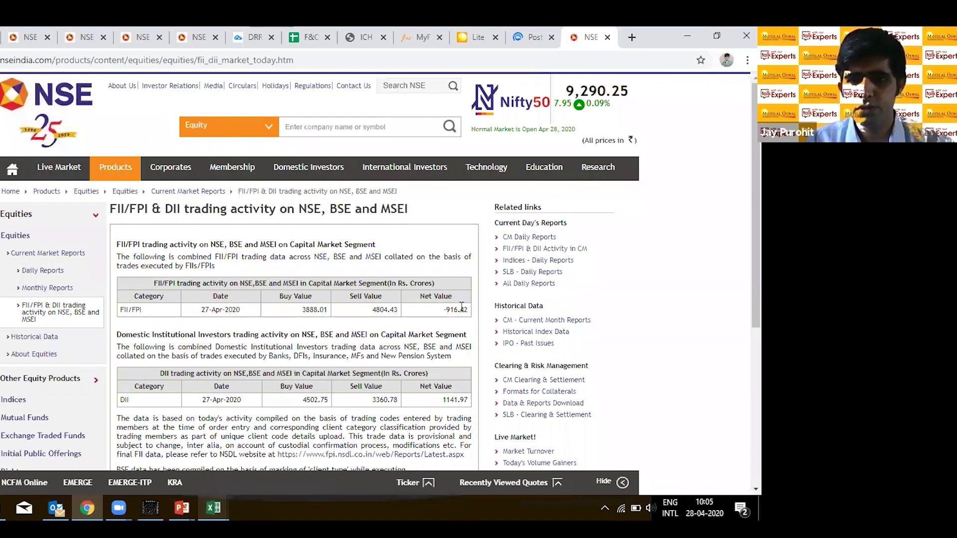
key("alt+Tab")
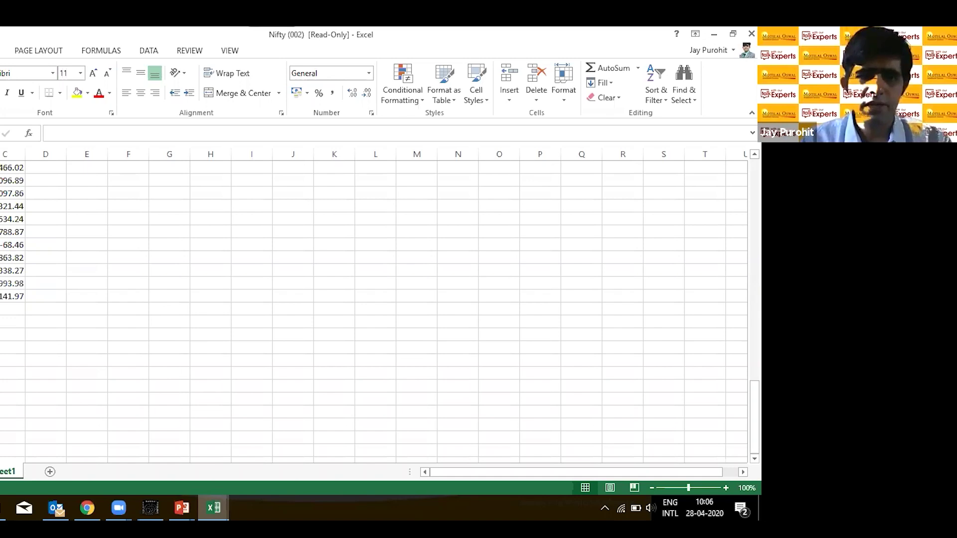
Step: Insert a 2-D clustered column chart from the complete Date, FIIs and DIIs data range
key("ctrl+Up")
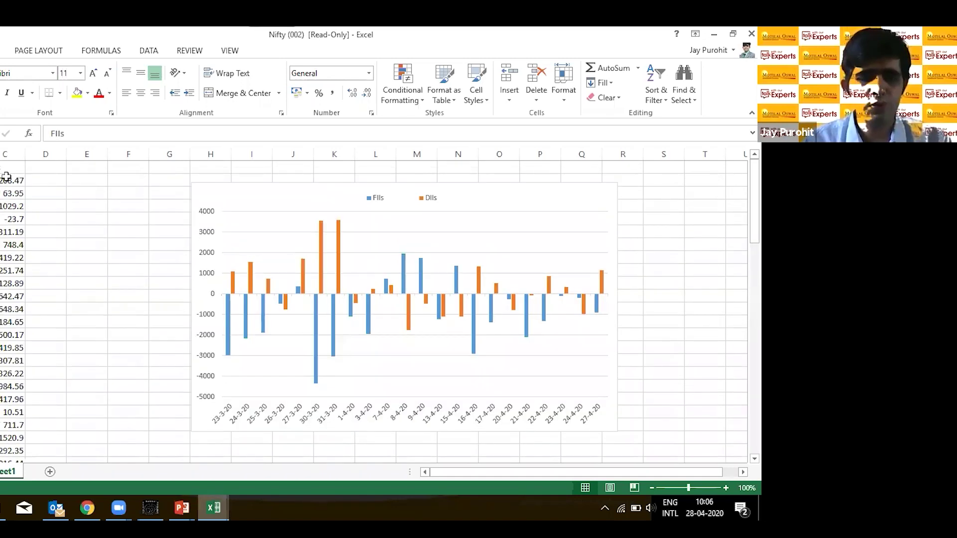
left_click_drag(1, 167, 6, 177)
key("ctrl+shift+Down")
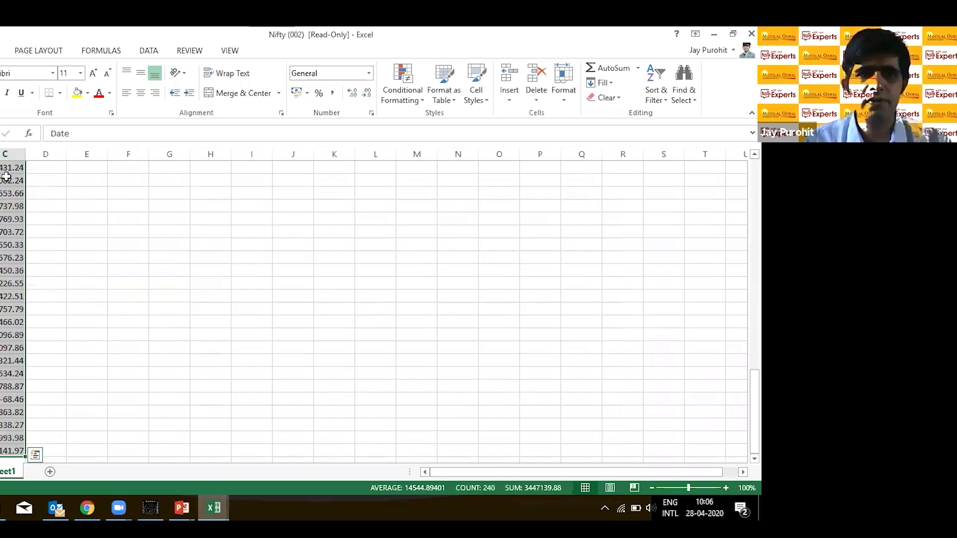
scroll(87, 105, "down", 1)
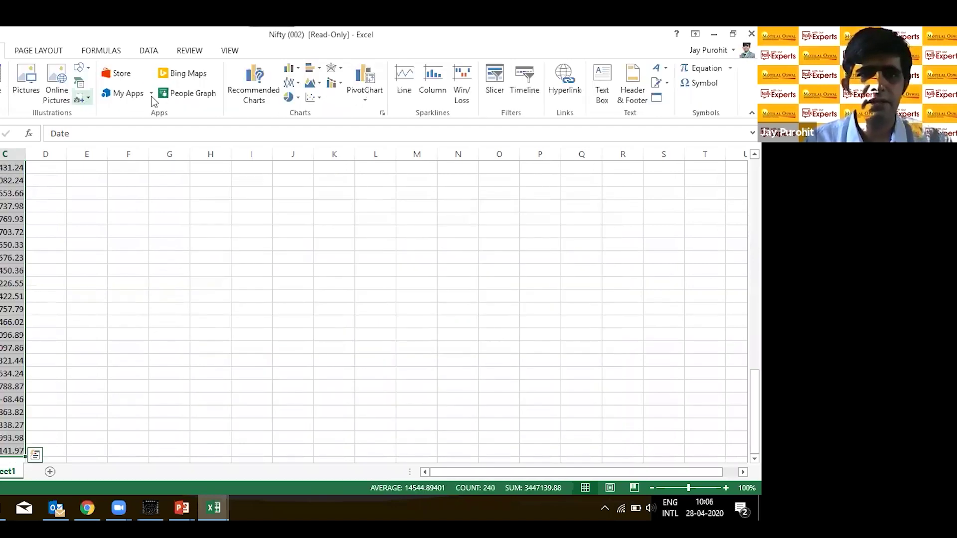
left_click(290, 70)
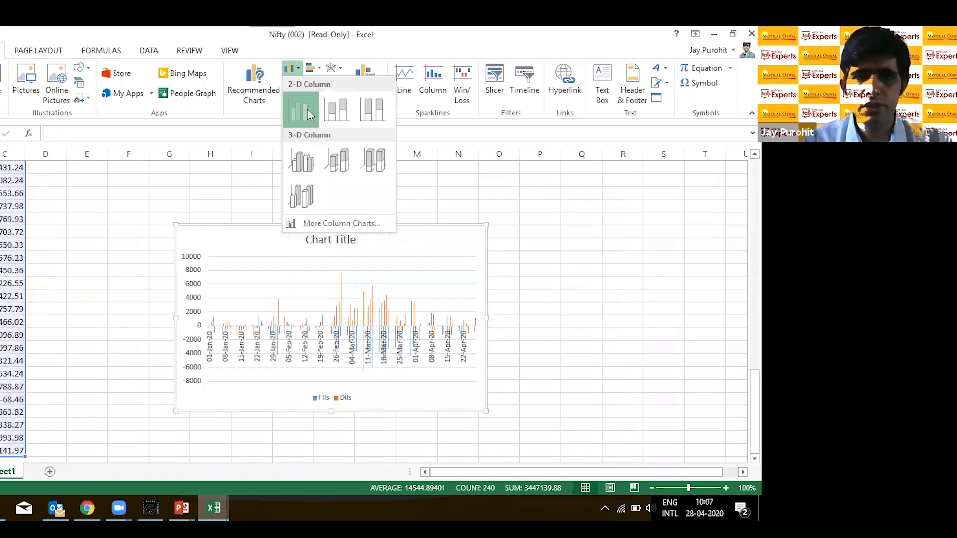
left_click(309, 113)
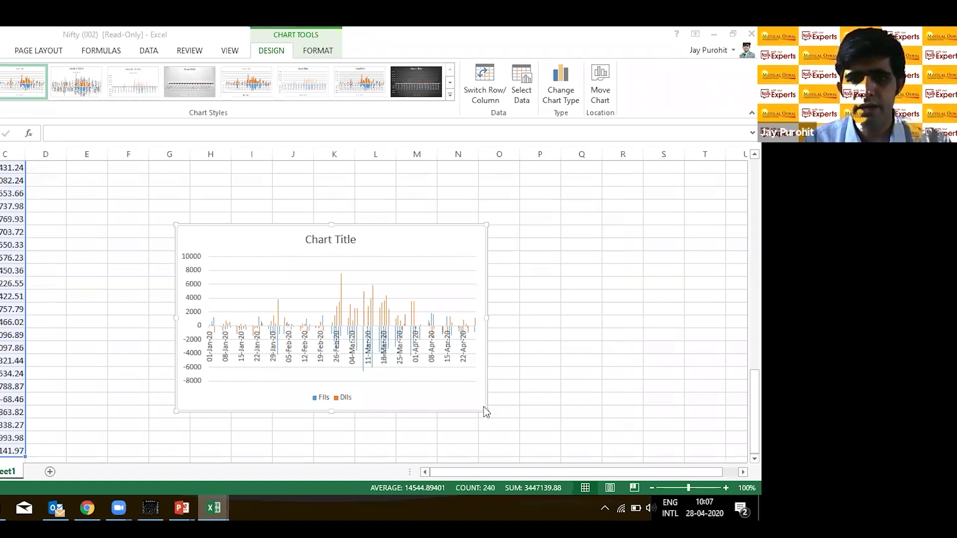
Step: Delete the new column chart and return to the existing FII/DII chart near the start of the sheet
left_click(445, 228)
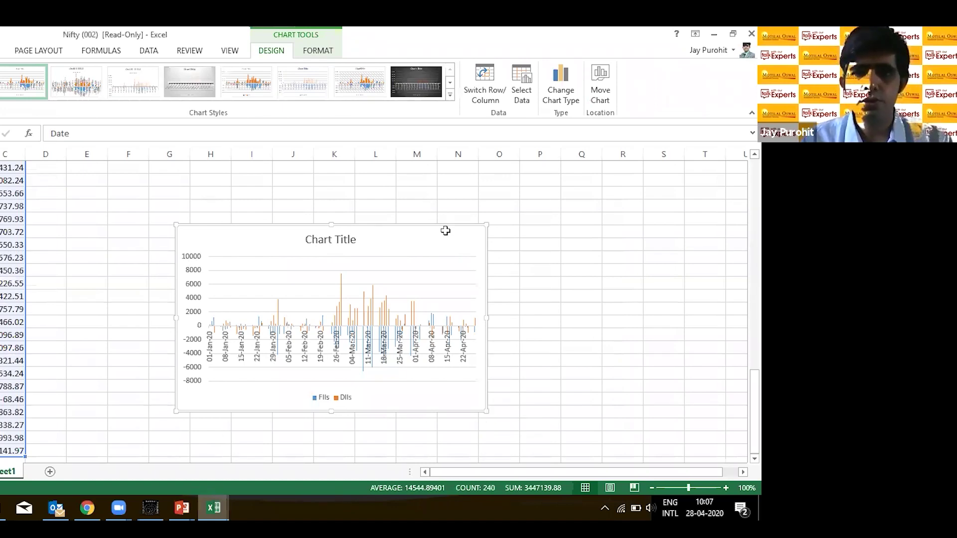
key("Delete")
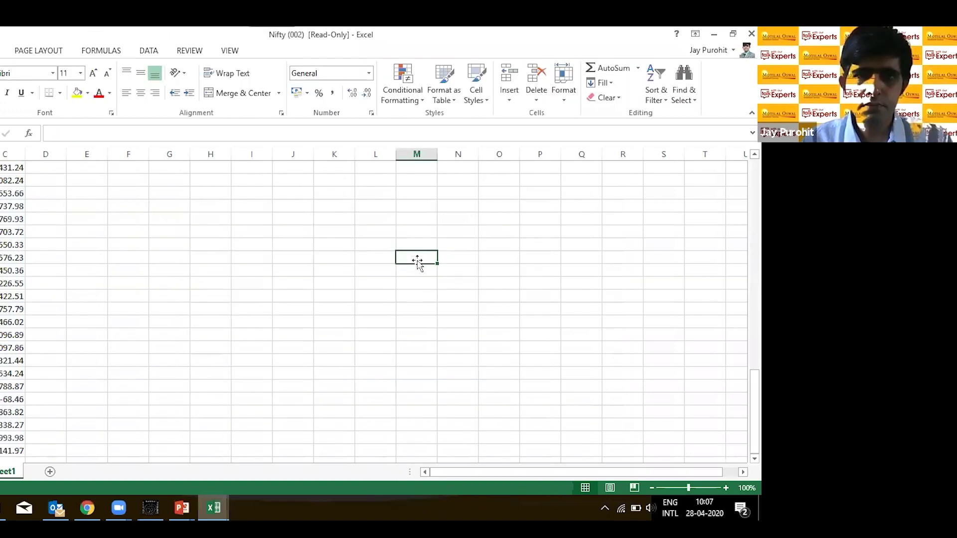
scroll(418, 262, "up", 5)
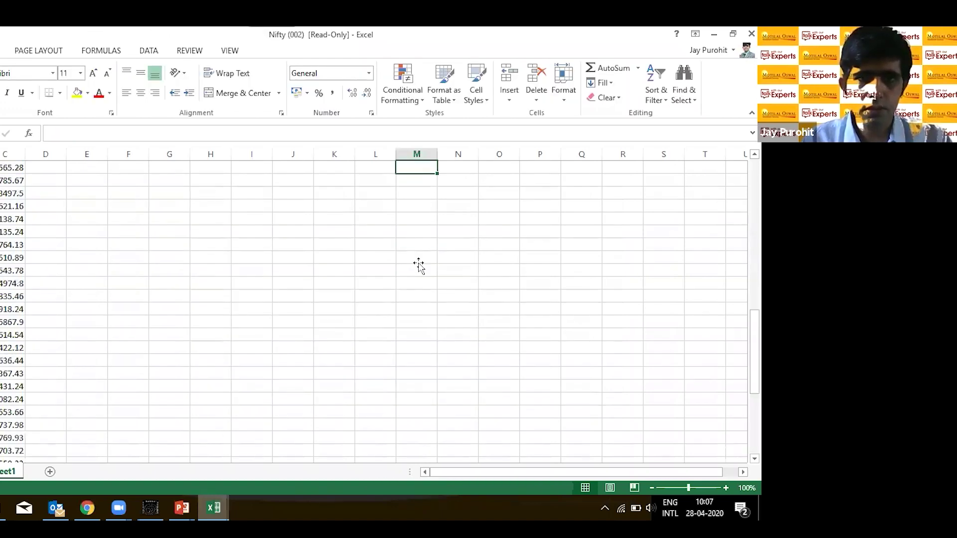
scroll(418, 264, "up", 5)
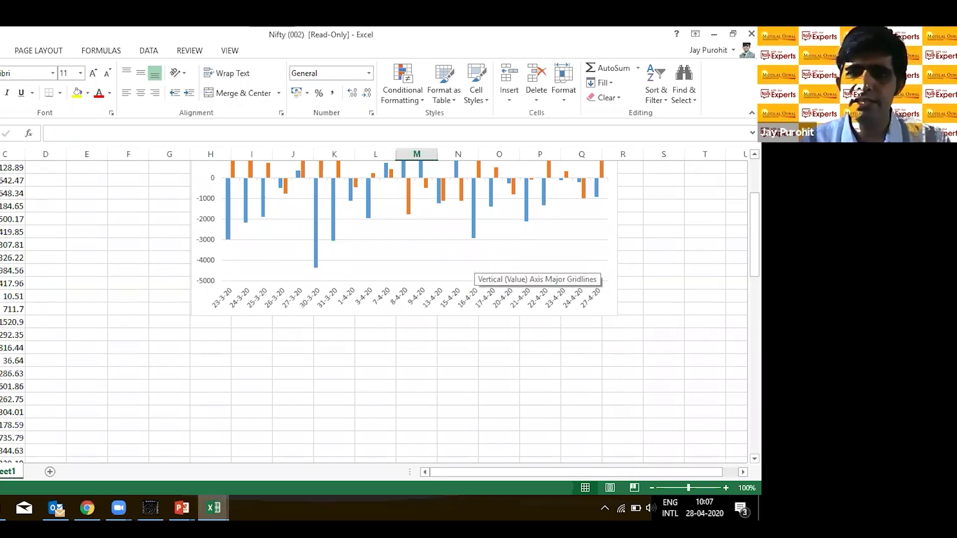
scroll(536, 279, "up", 1)
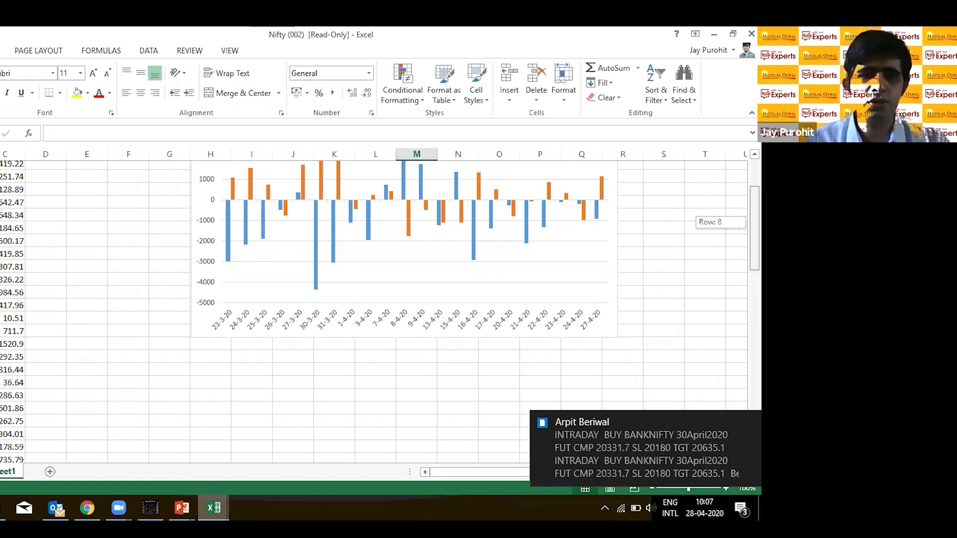
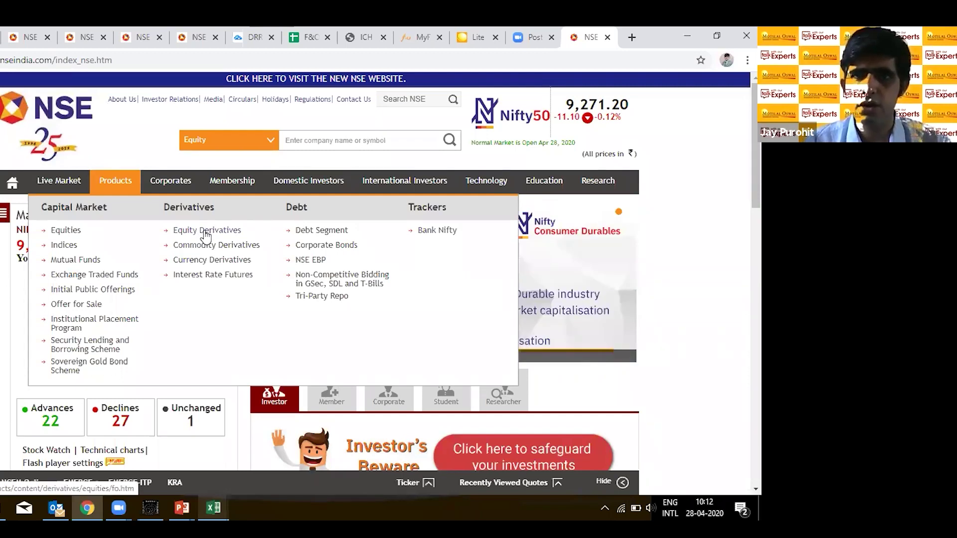
Step: Open the full list of daily reports for Equity Derivatives on the NSE site in the browser
left_click(206, 233)
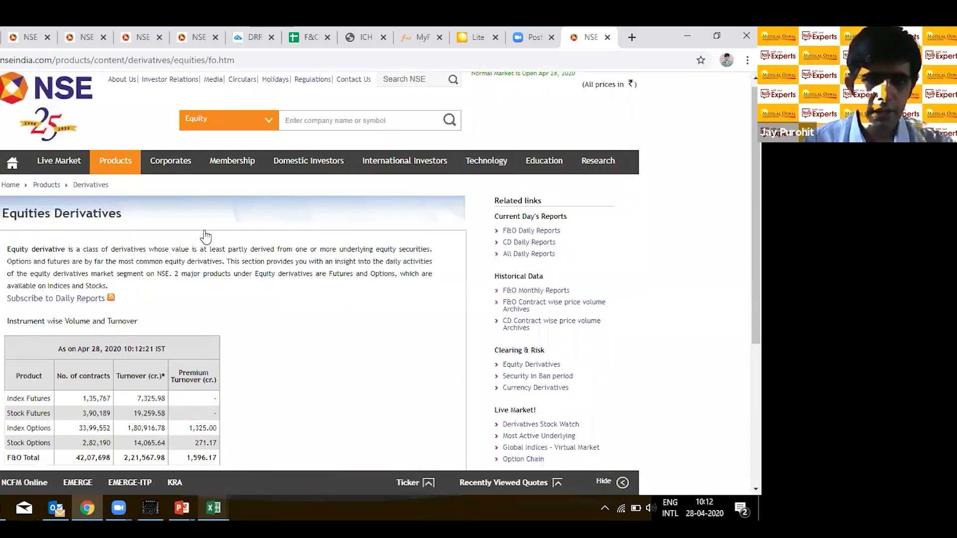
scroll(68, 295, "down", 5)
left_click(66, 292)
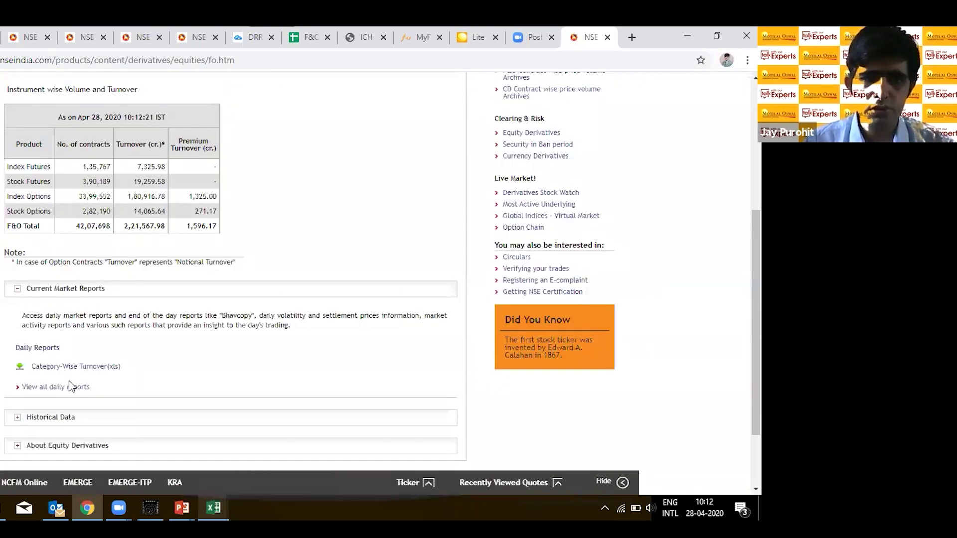
left_click(69, 388)
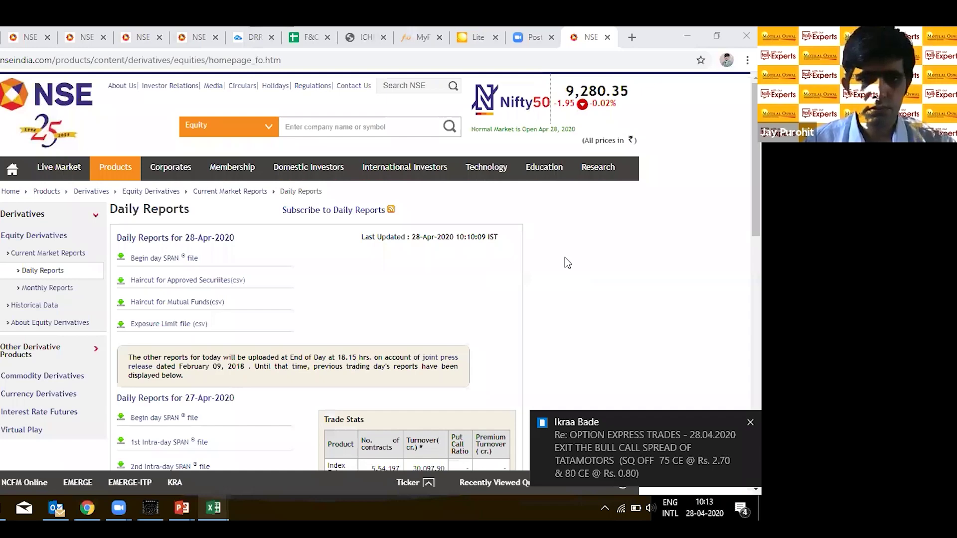
Step: Download the FII derivatives statistics (xls) report for 27-Apr-2020 and open it in Excel
scroll(567, 263, "down", 4)
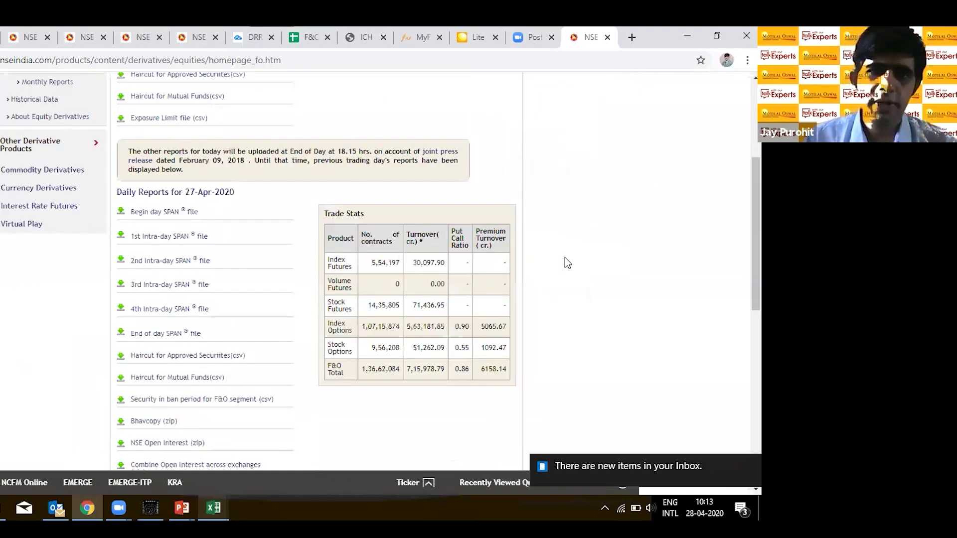
scroll(567, 263, "down", 2)
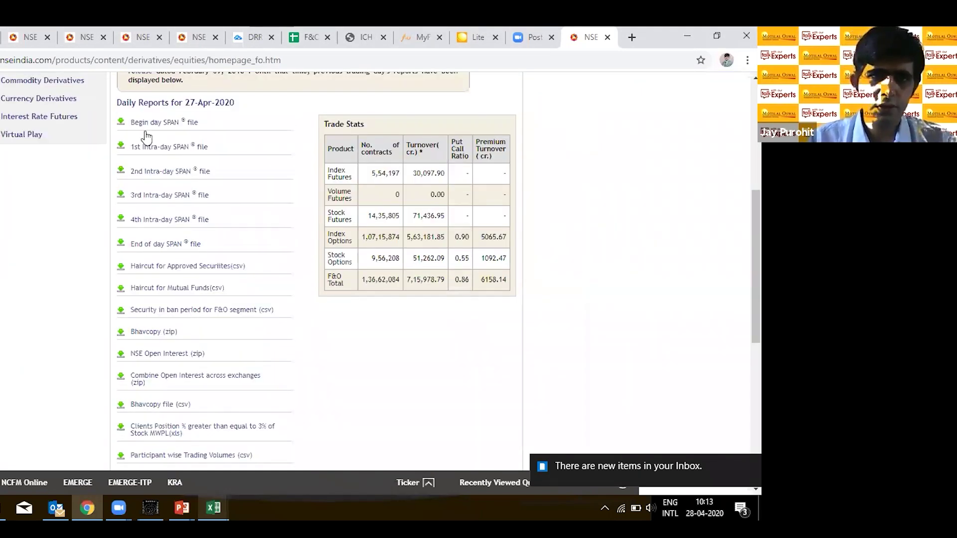
scroll(146, 136, "down", 1)
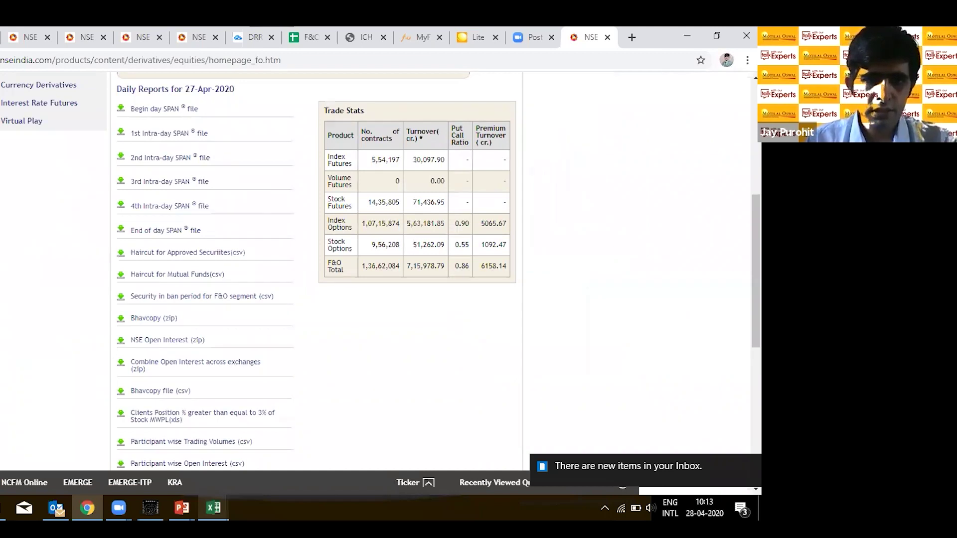
scroll(319, 269, "down", 4)
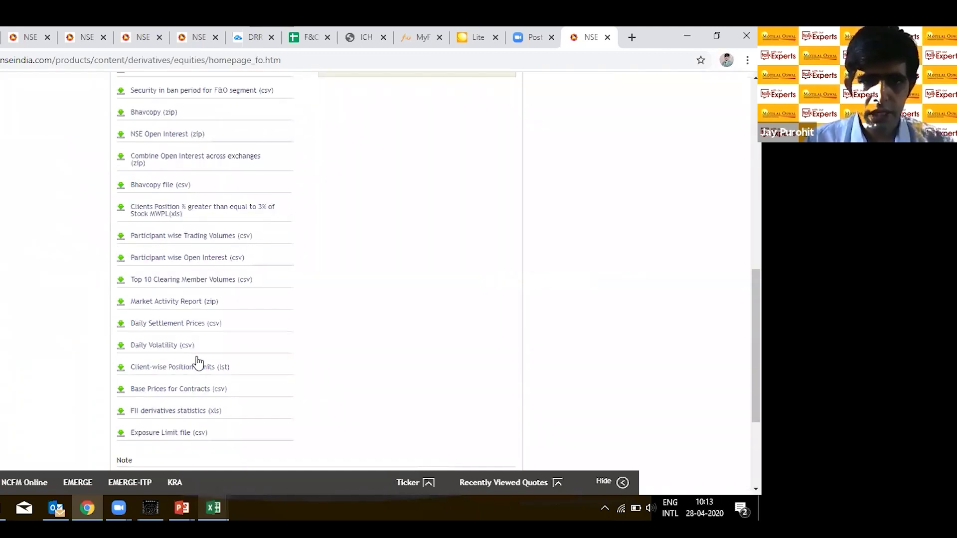
scroll(169, 339, "down", 2)
left_click(169, 334)
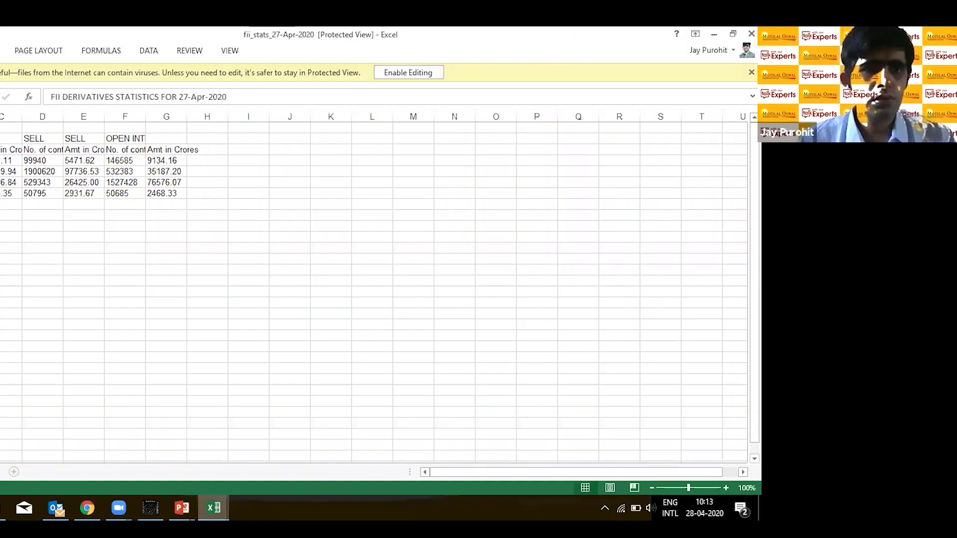
Step: Widen the columns of the FII derivatives statistics sheet so the buy, sell and open interest headings are readable
scroll(1, 119, "left", 2)
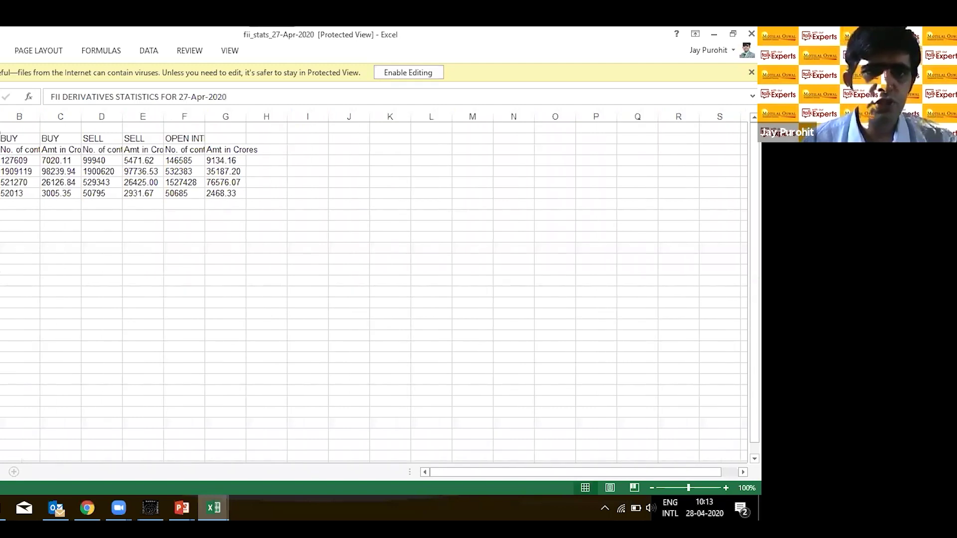
key("Down")
key("Down")
key("Down")
left_click_drag(40, 111, 227, 114)
left_click_drag(291, 114, 451, 116)
left_click_drag(363, 120, 383, 119)
Step: Examine the contract counts and crore amounts for buy, sell and open interest in the first data row
left_click(63, 152)
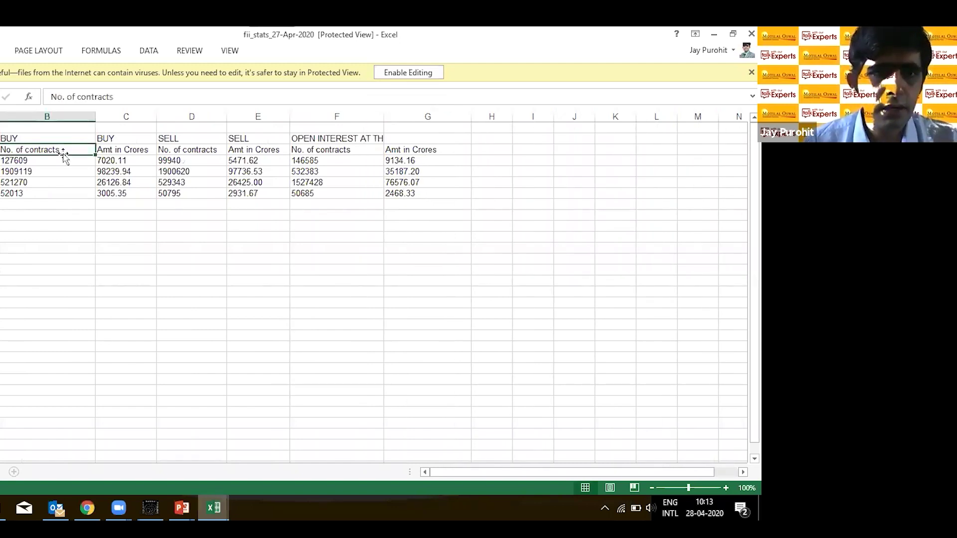
left_click(38, 161)
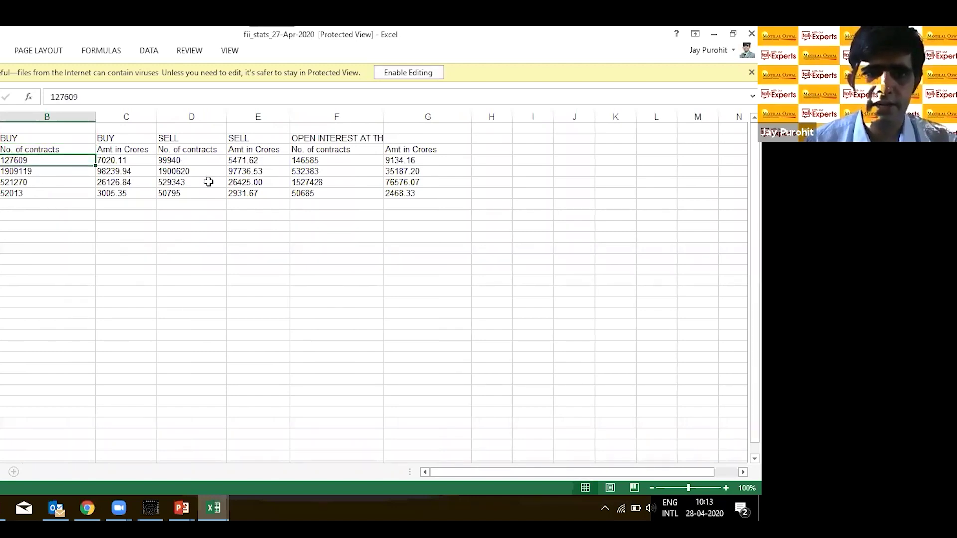
left_click(114, 159)
key("Right")
key("Right")
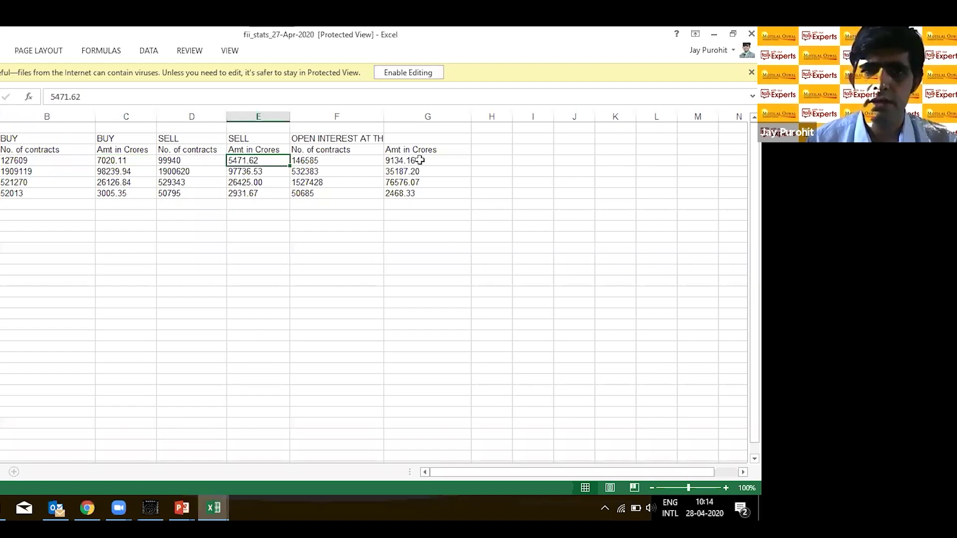
left_click(420, 159)
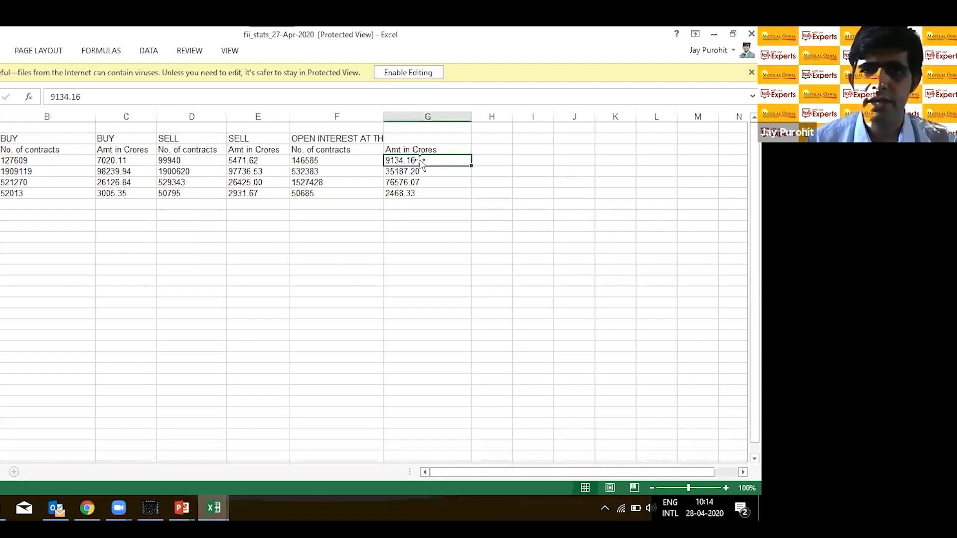
Step: Enable editing of the FII statistics workbook and widen columns A to G equally to show their contents
left_click(497, 162)
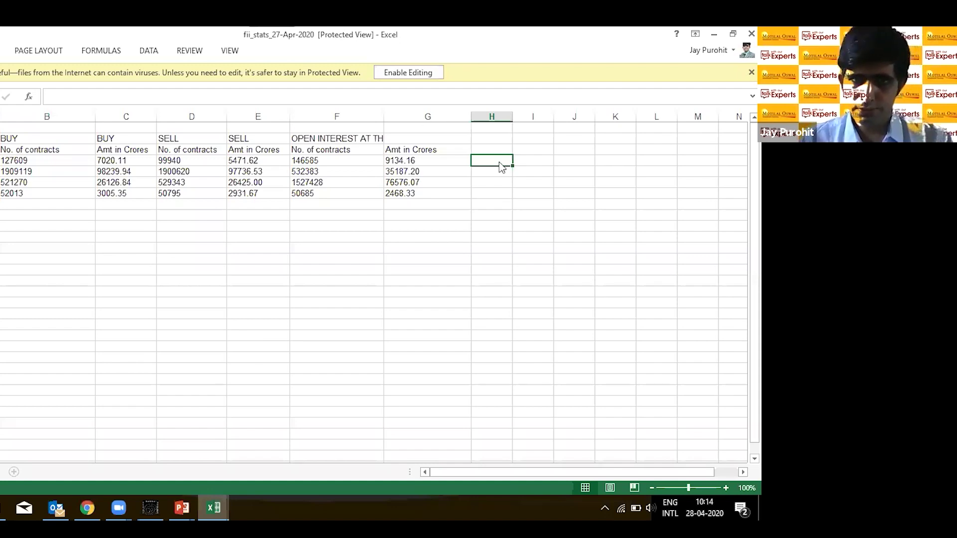
left_click(412, 72)
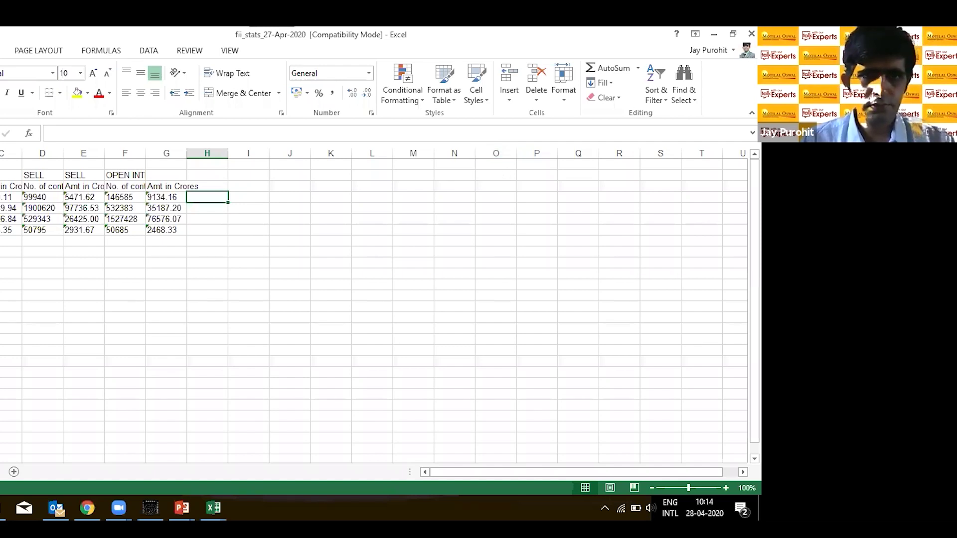
left_click(177, 152)
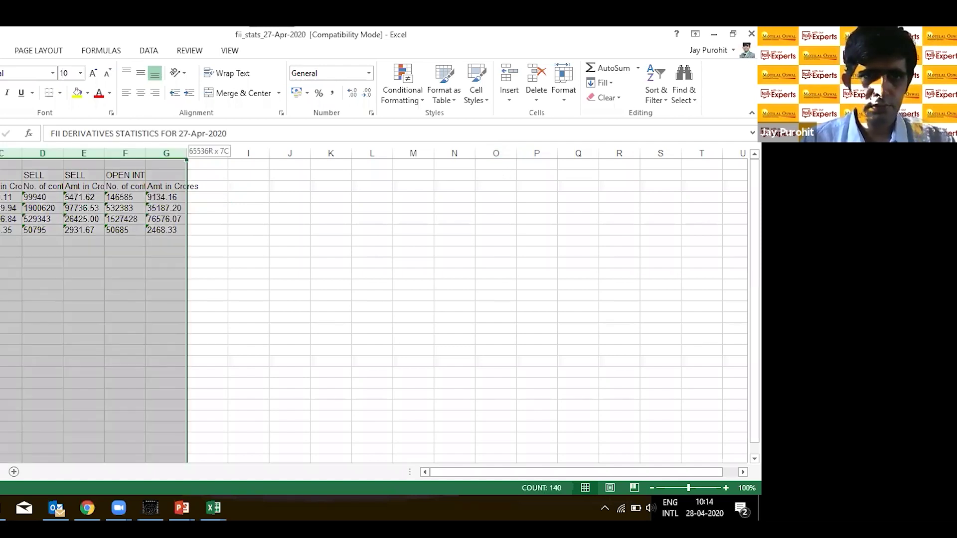
double_click(7, 153)
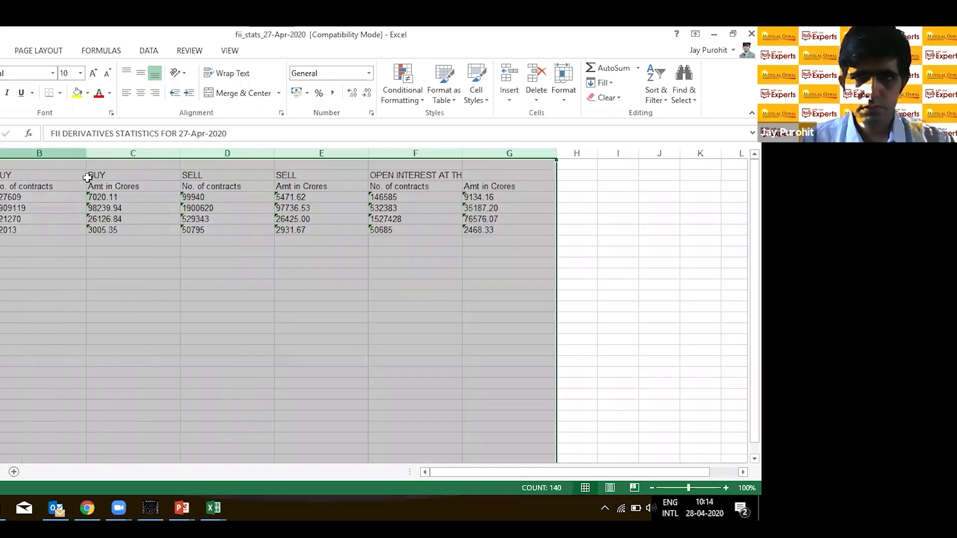
left_click(570, 199)
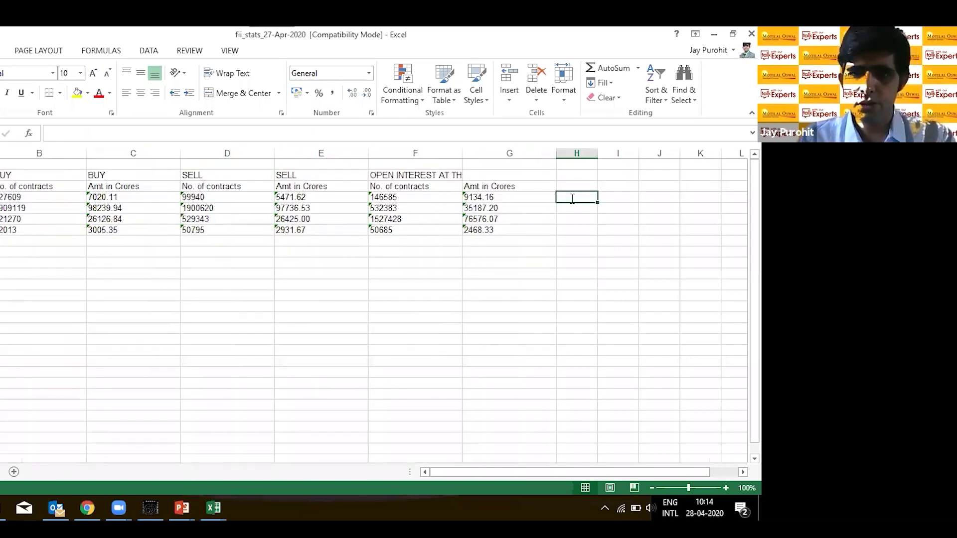
type("=")
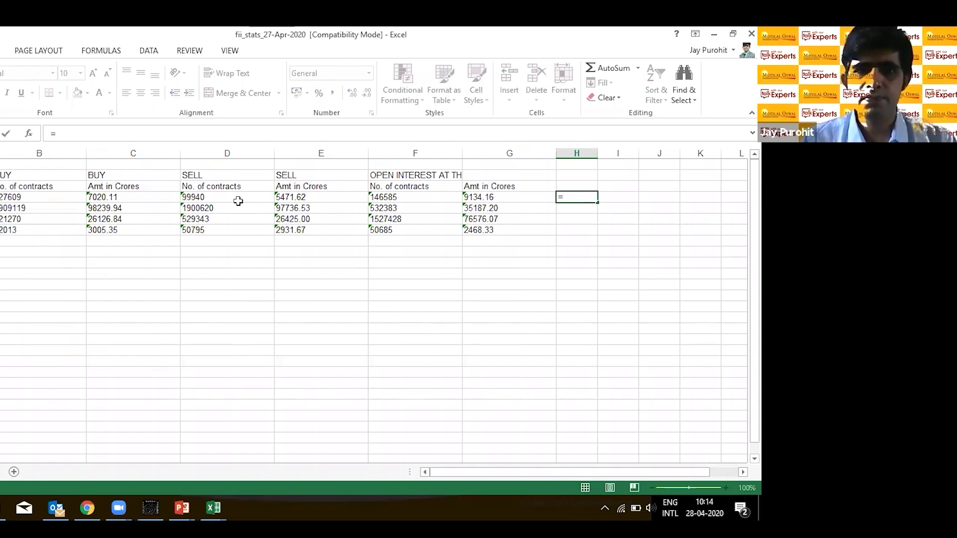
left_click(301, 198)
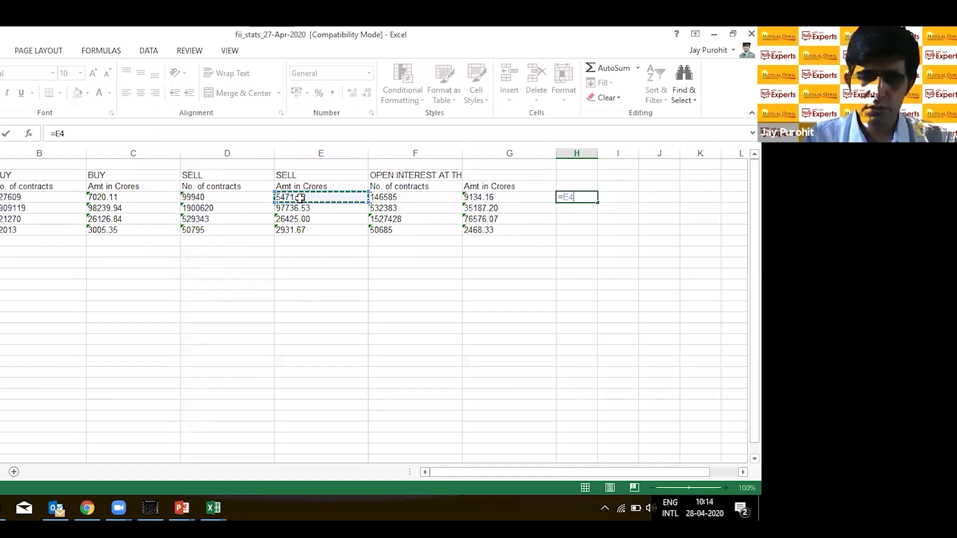
key("Escape")
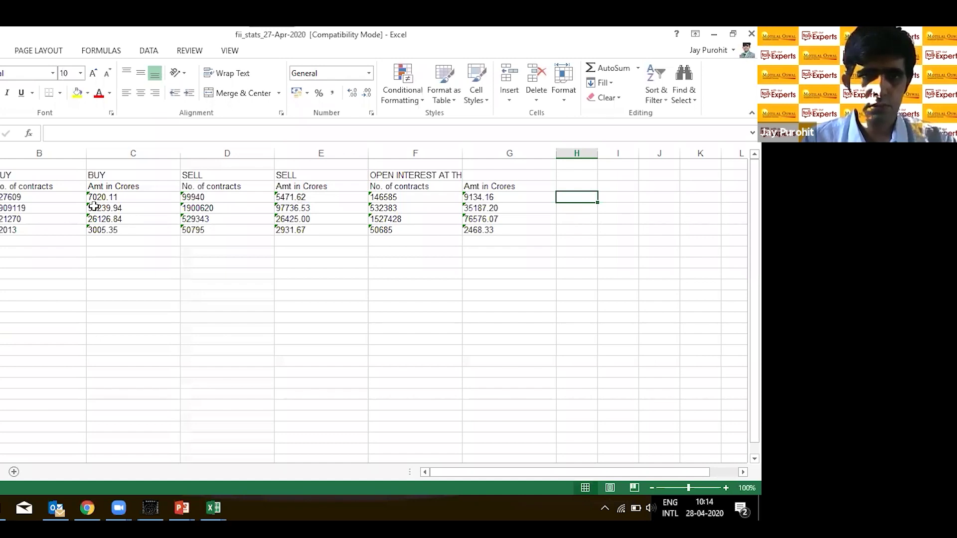
Step: Calculate the first data row's net amount in cell H4 with the formula =C4-E4
type("=")
left_click(108, 198)
type("-")
key("Left")
key("Left")
key("Left")
key("Down")
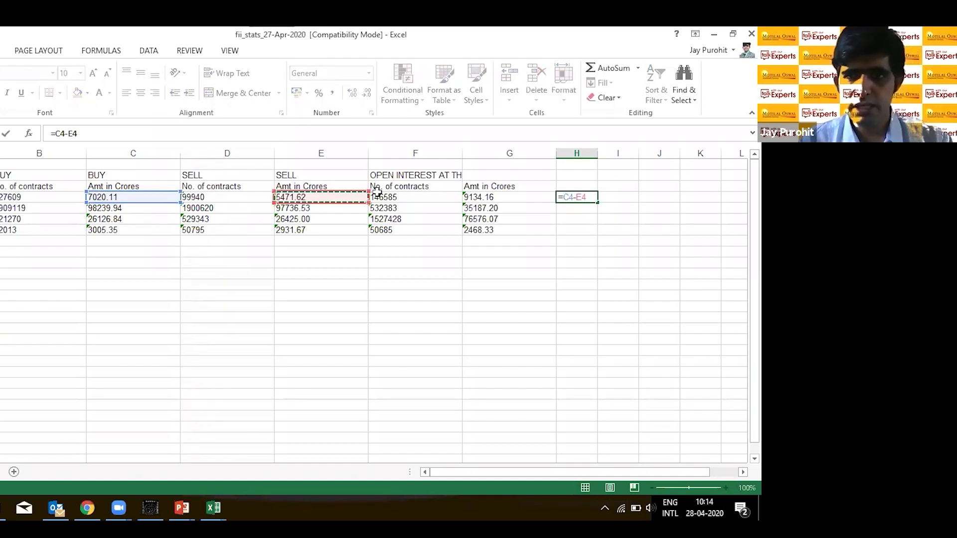
key("Return")
Step: Copy the net amount formula from H4 down to H7 and check the result in each row
left_click(575, 198)
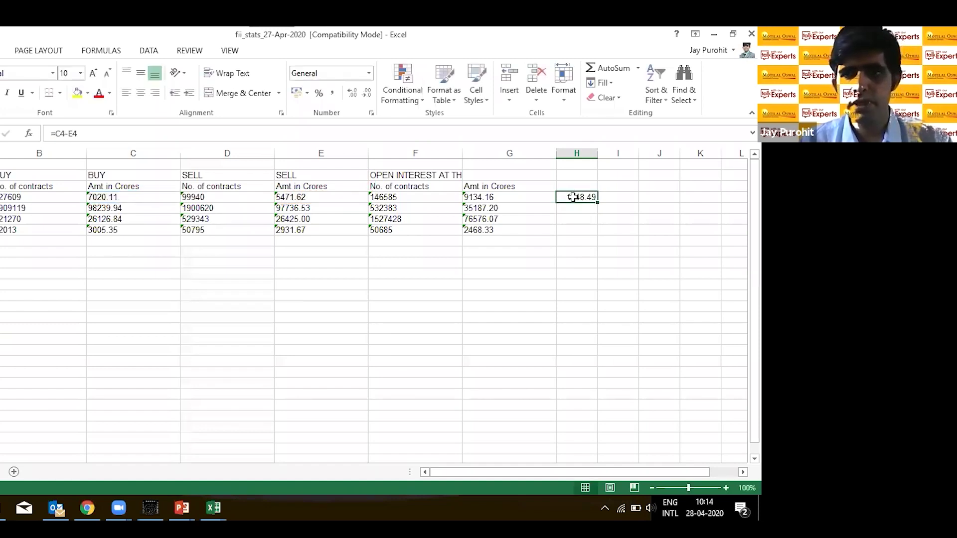
left_click_drag(597, 203, 597, 230)
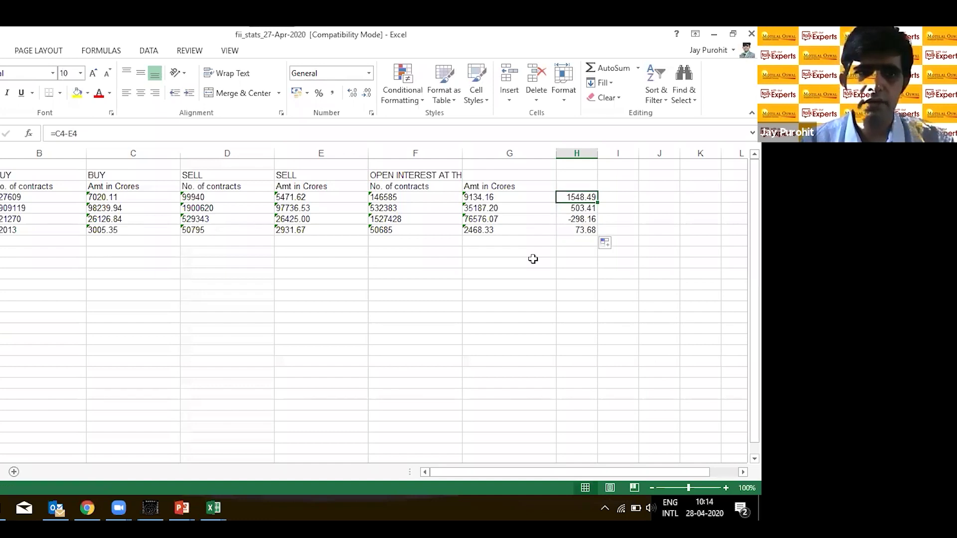
key("Down")
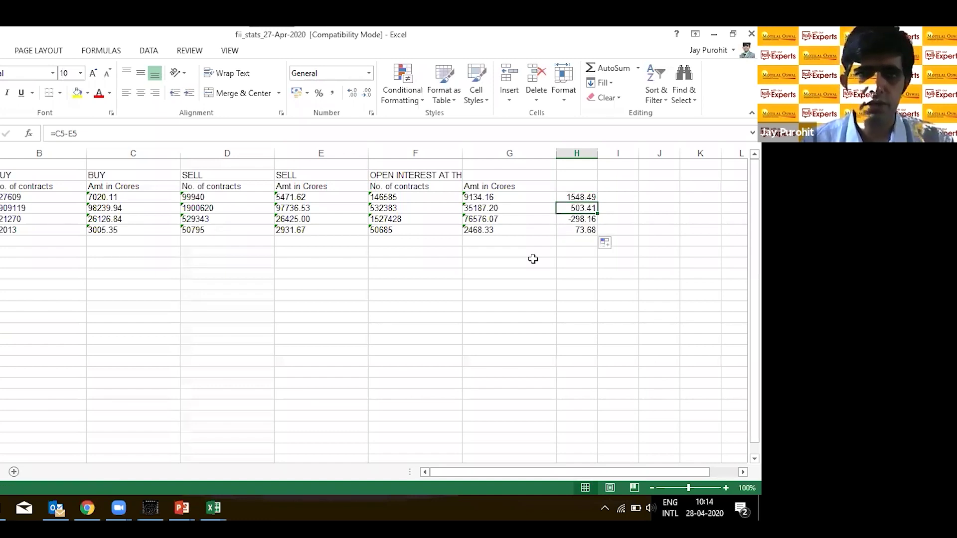
key("Down")
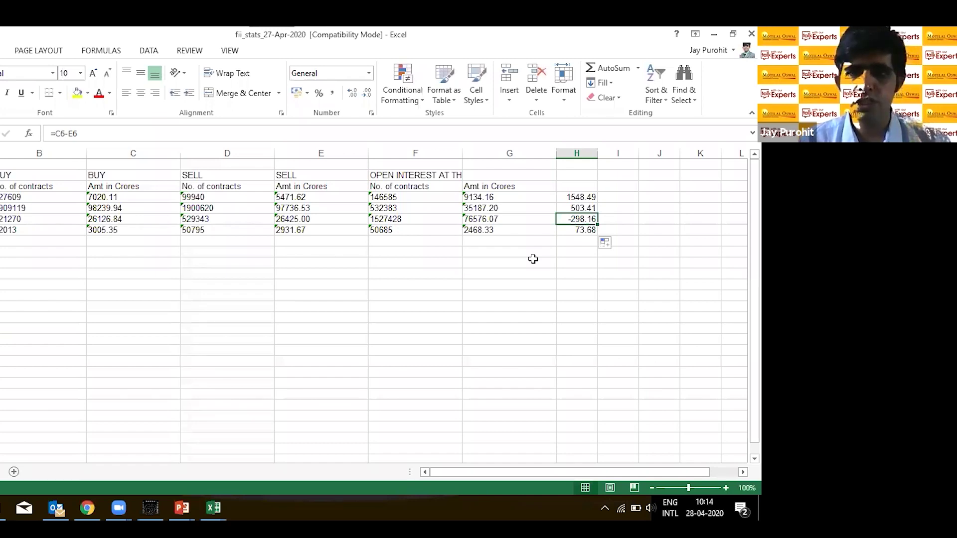
key("Down")
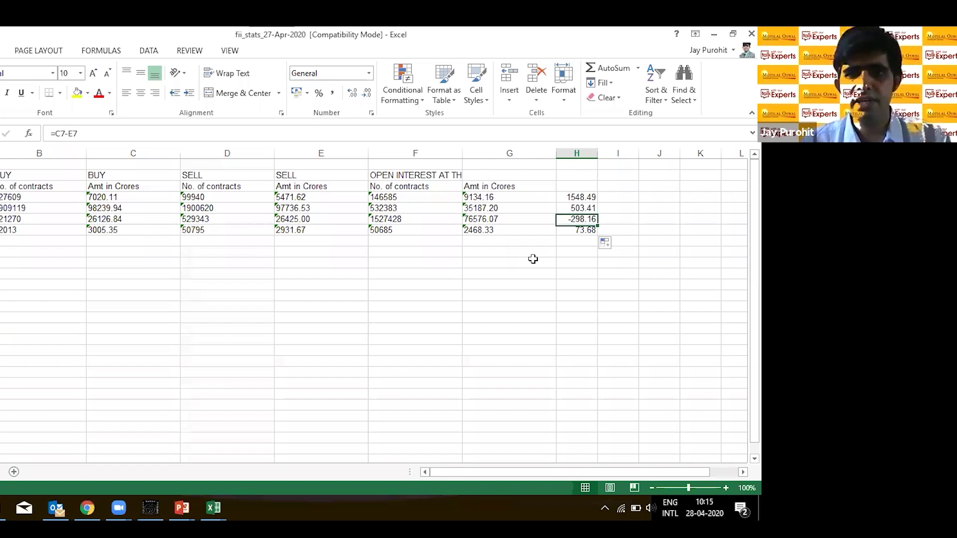
key("Down")
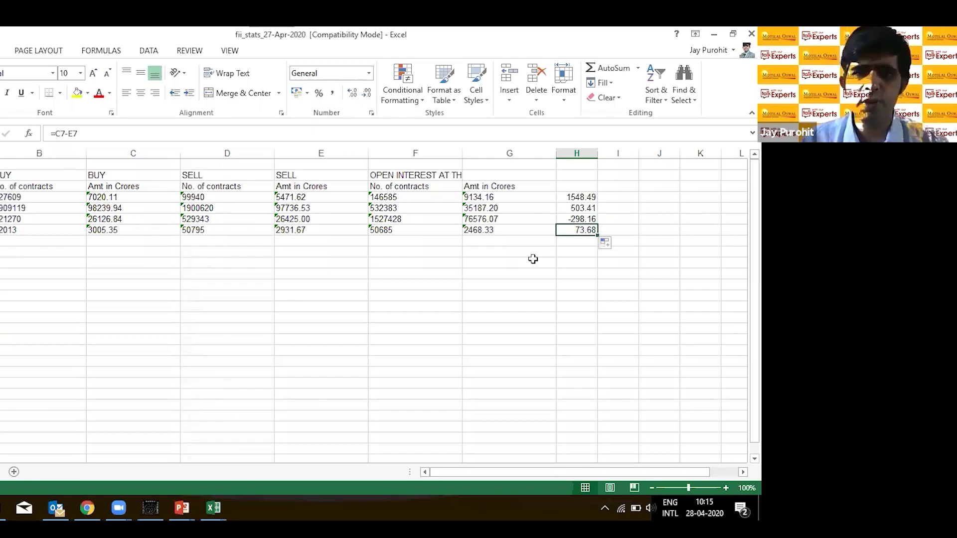
Step: Enter the heading "Net Figure" in H3 and make the heading and the values below it bold
left_click(581, 187)
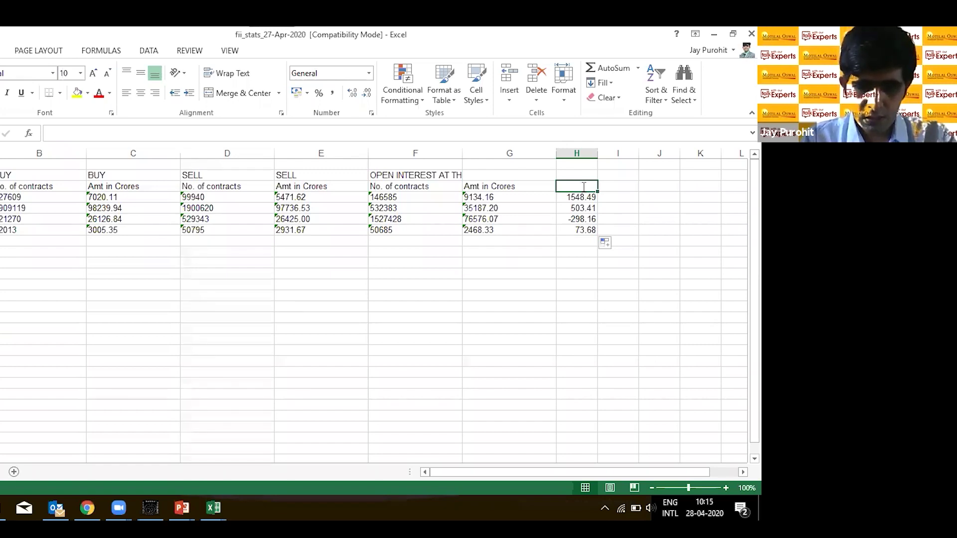
type("Net")
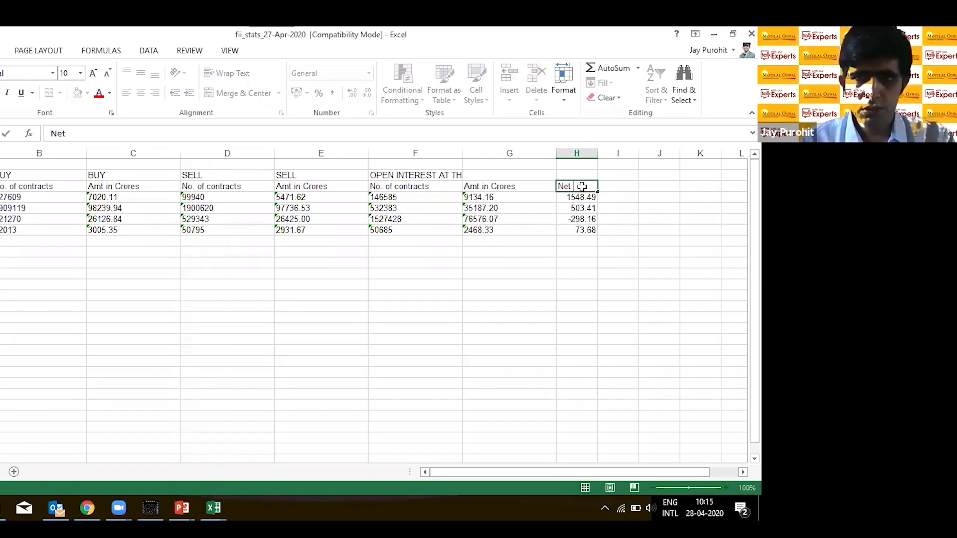
type(" Figure")
key("ctrl+Return")
key("ctrl+shift+Down")
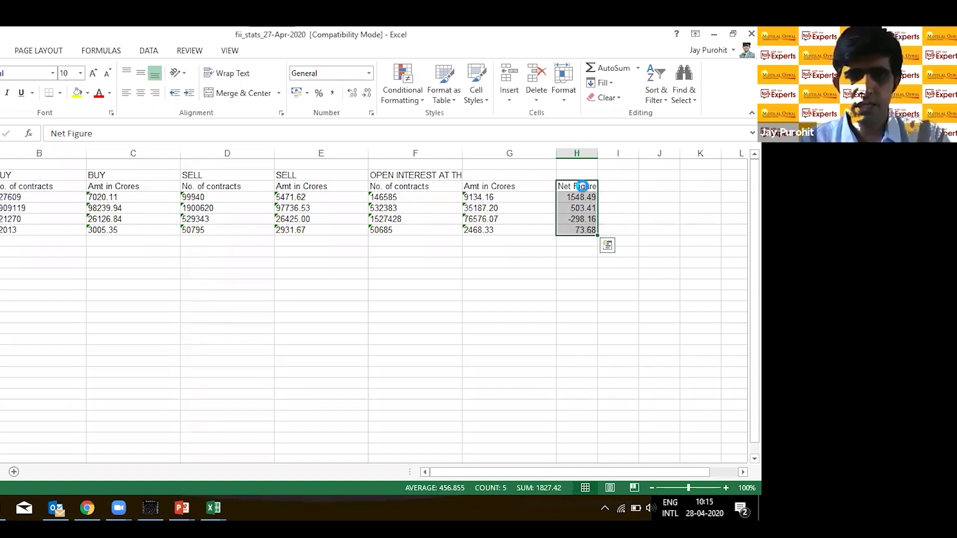
key("ctrl+b")
Step: Compare the net figures with the FII in F&O messages on the PowerPoint slide, returning to the Excel sheet
key("alt+Tab")
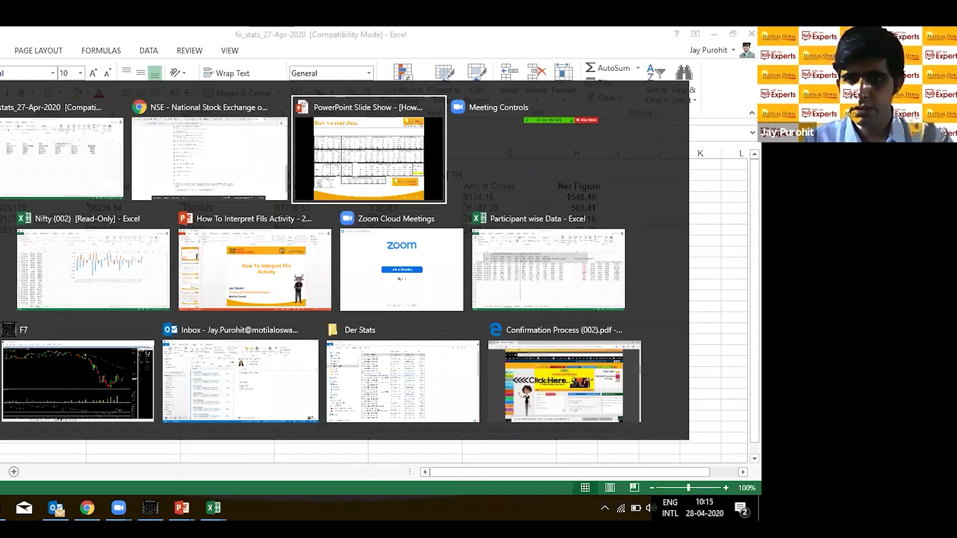
key("Escape")
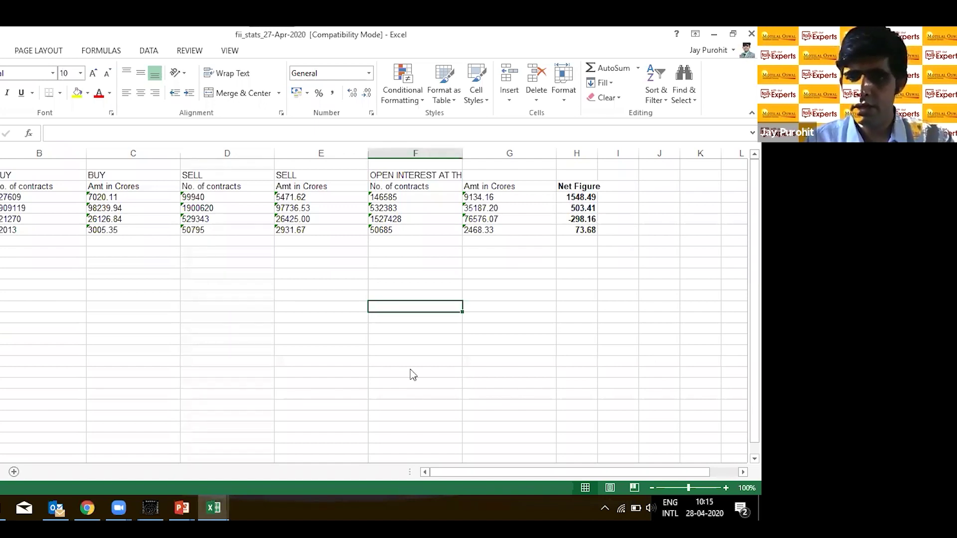
key("alt+Tab")
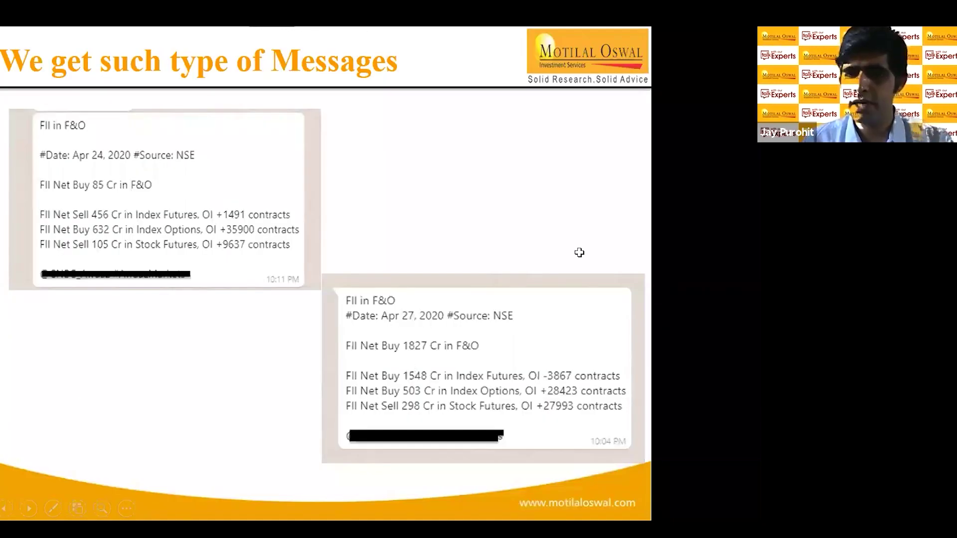
key("alt+Tab")
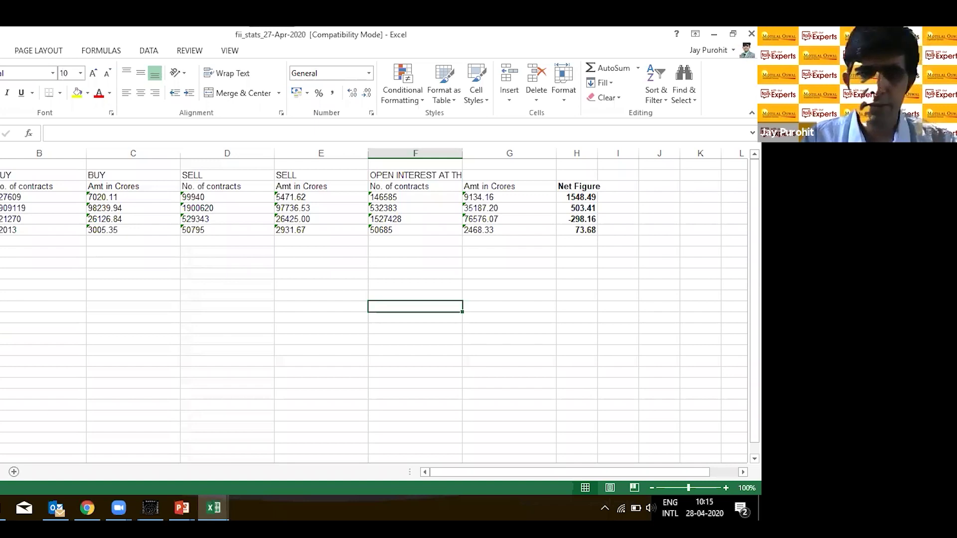
left_click_drag(1, 274, 1, 382)
left_click_drag(68, 397, 2, 299)
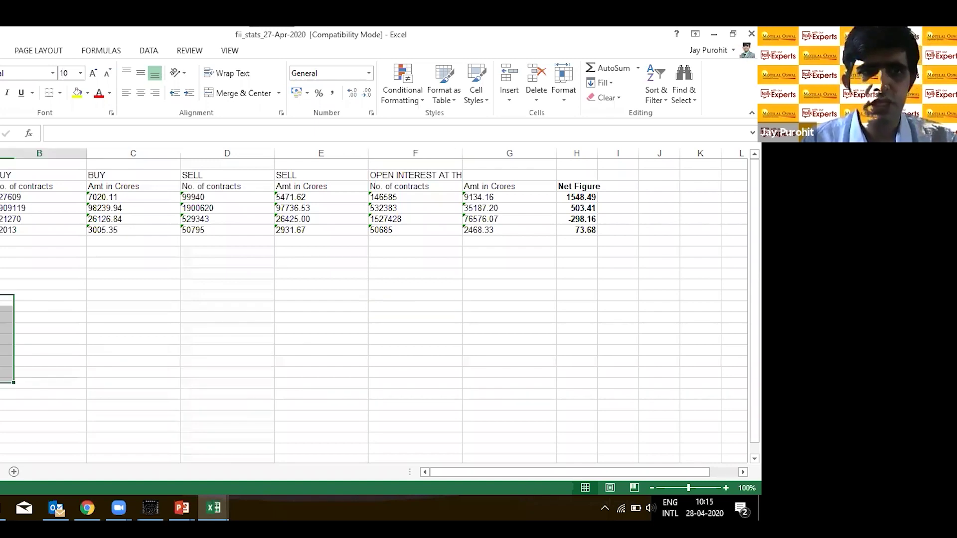
left_click(1, 197)
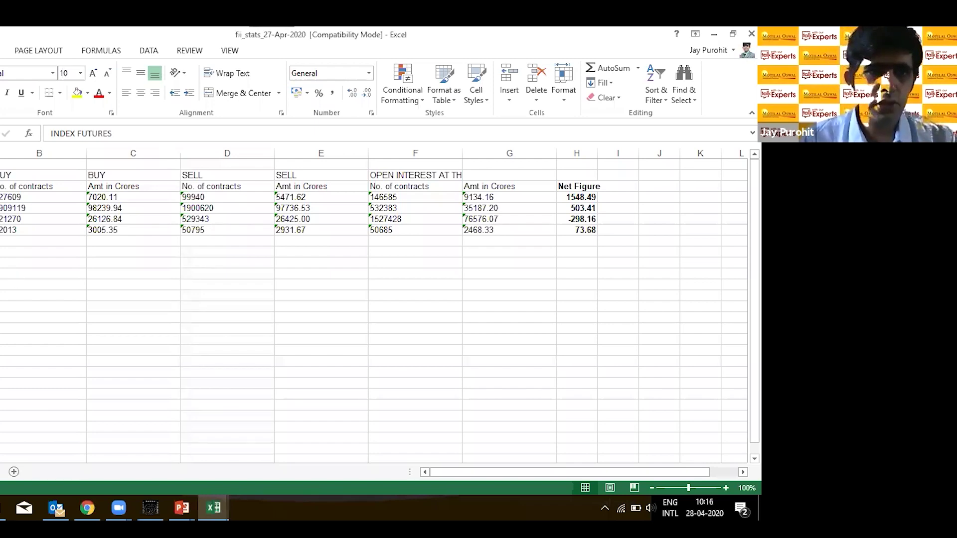
Step: Centre the sheet title "FII DERIVATIVES STATISTICS FOR 27-Apr-2020" in its cell
key("Up")
key("Up")
key("Up")
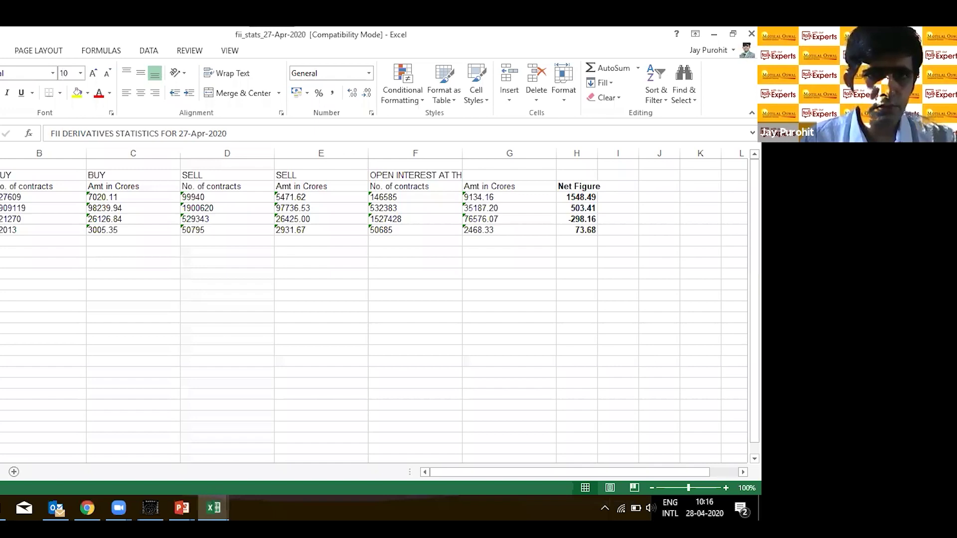
key("ctrl+e")
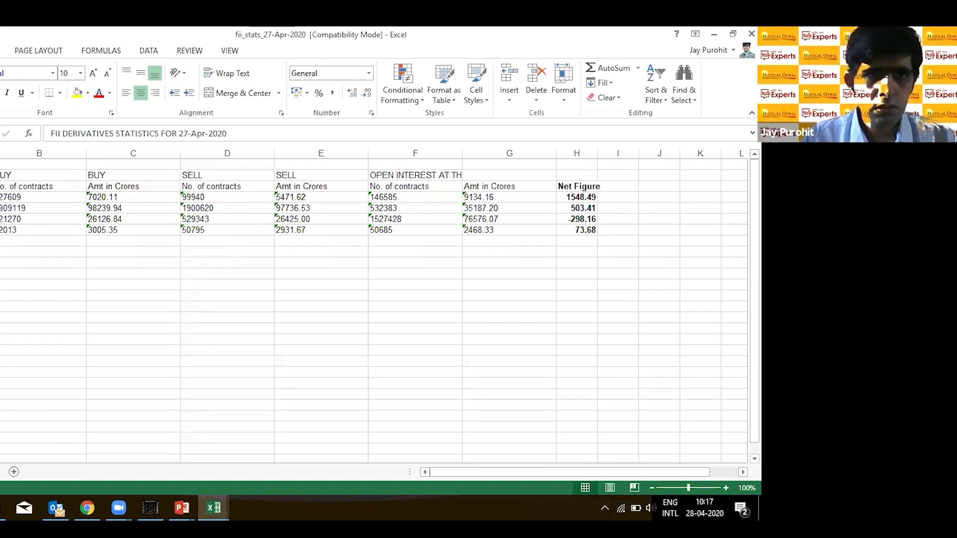
key("Down")
key("Up")
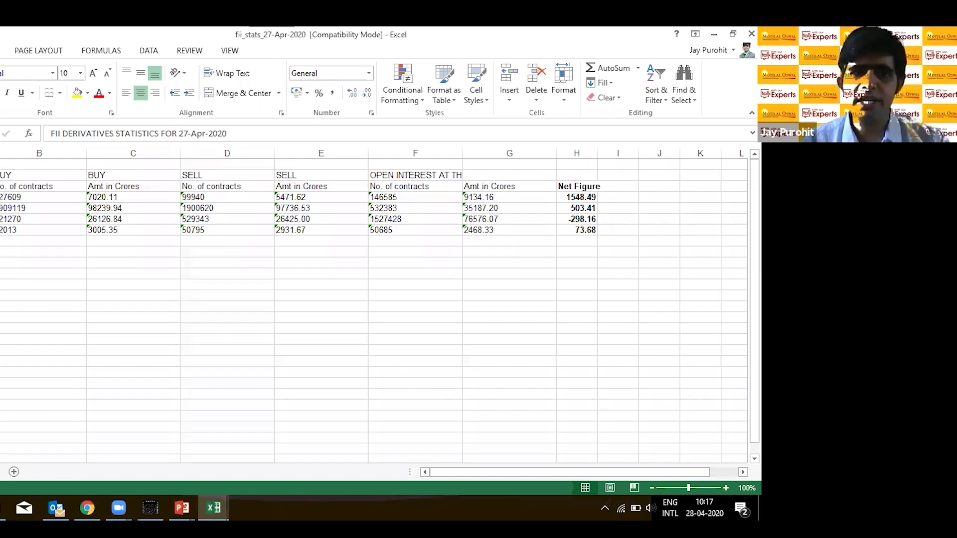
key("Down")
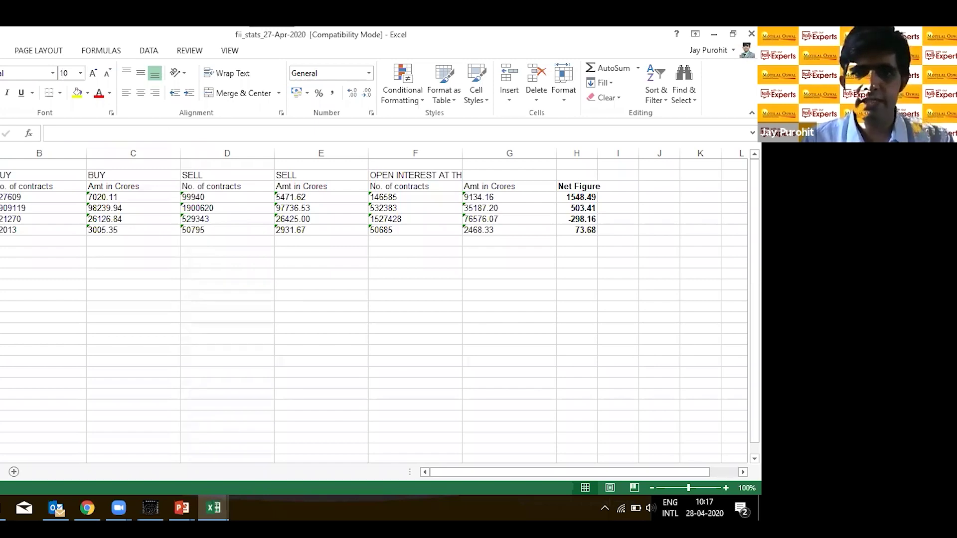
Step: Switch to the NSE website in Chrome, go to its home page and open the Equity Derivatives product page
key("alt+Tab")
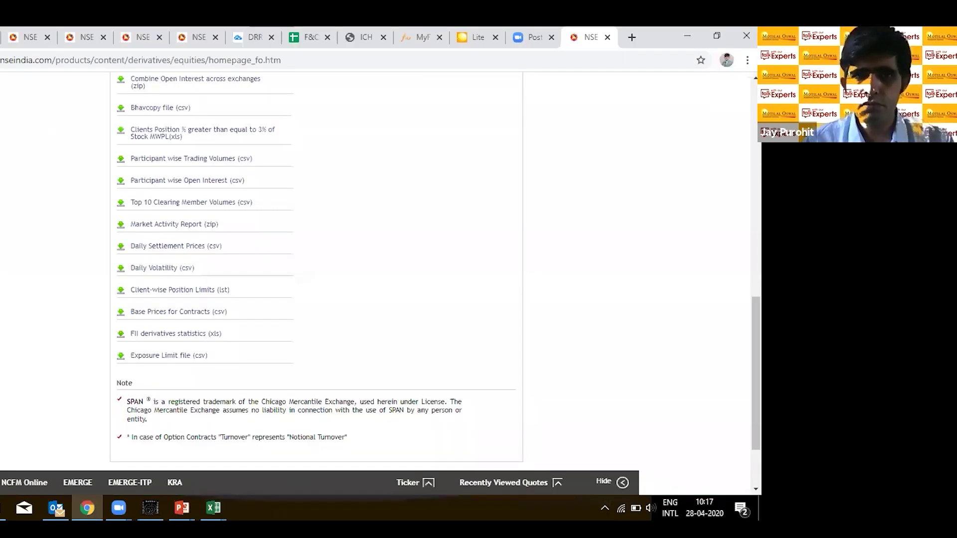
scroll(83, 162, "up", 15)
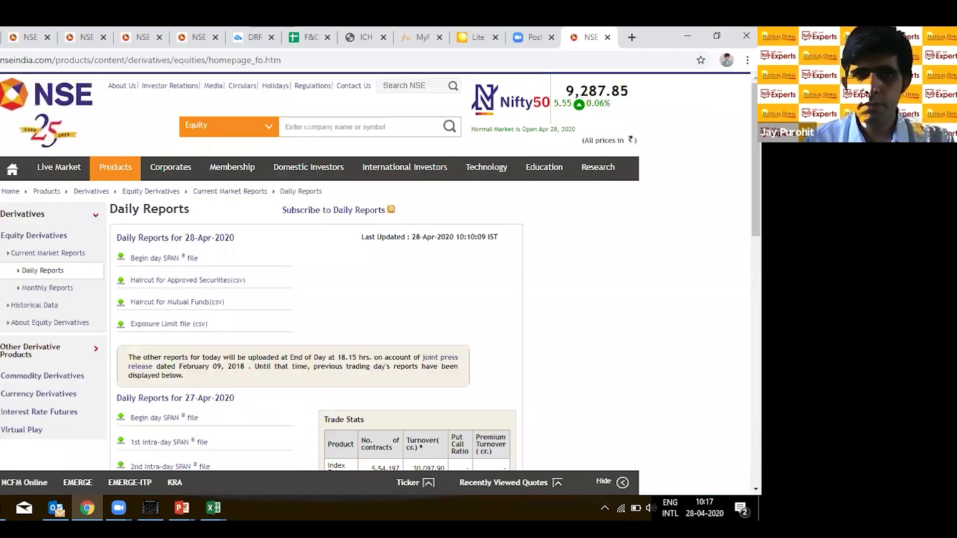
left_click(14, 171)
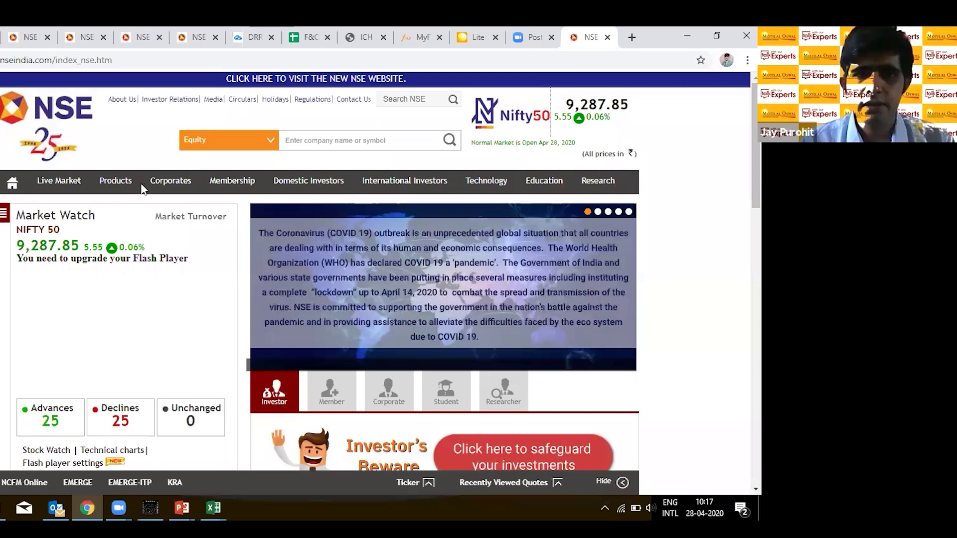
mouse_move(113, 186)
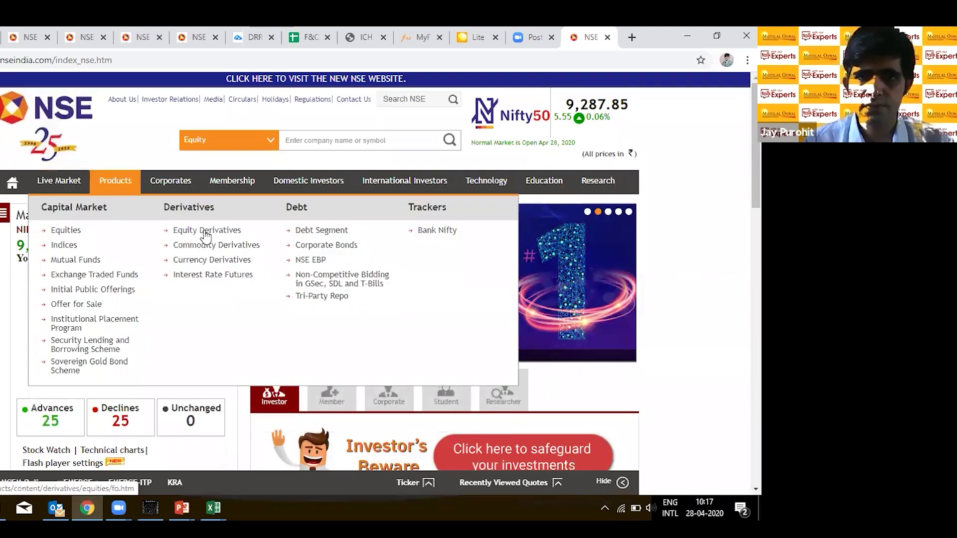
left_click(206, 233)
Step: Open all daily reports from Current Market Reports and locate the FII derivatives statistics (xls) file for 27-Apr-2020
scroll(205, 234, "down", 1)
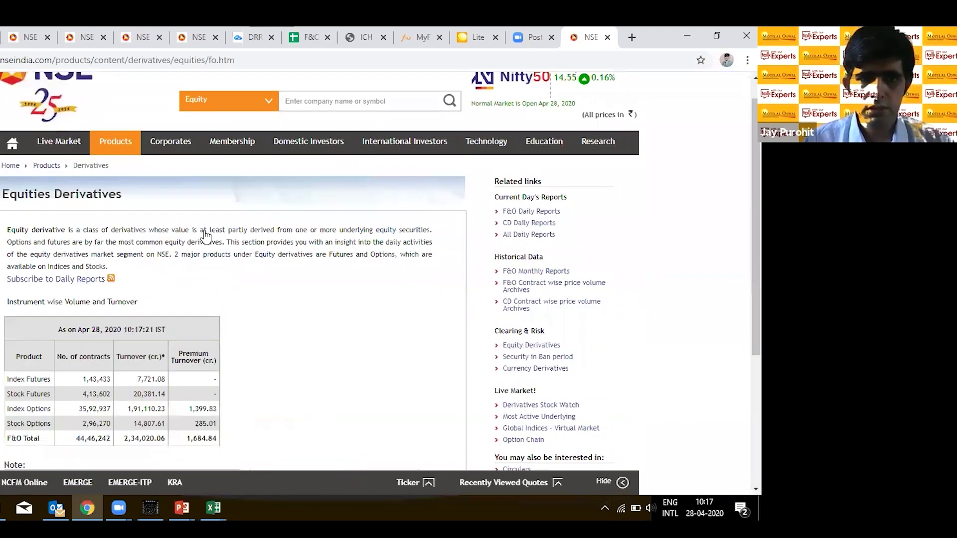
scroll(76, 288, "down", 4)
left_click(75, 288)
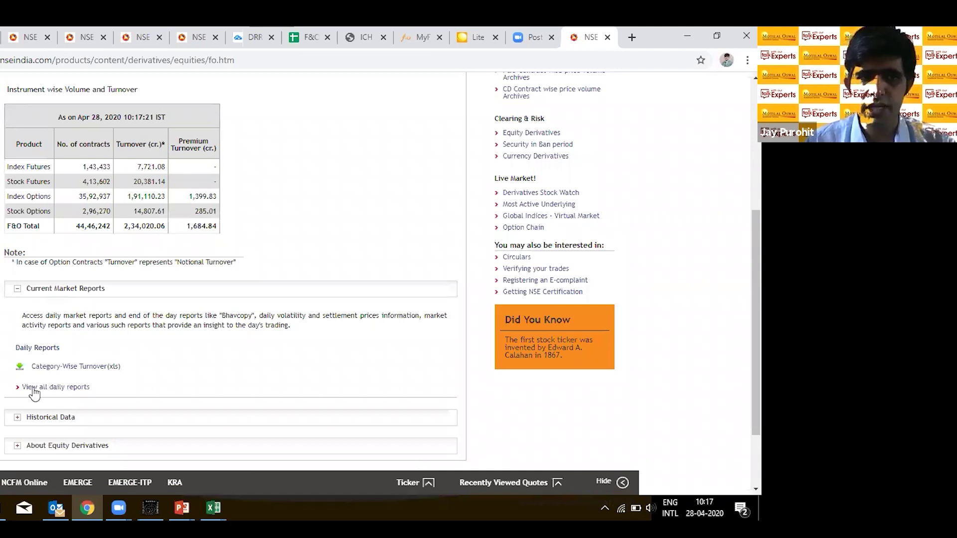
left_click(64, 388)
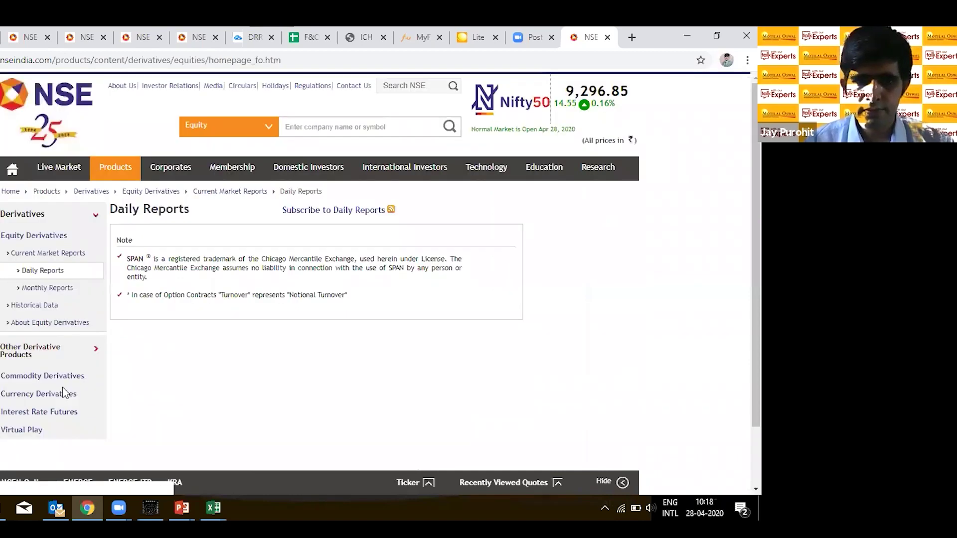
scroll(64, 393, "down", 1)
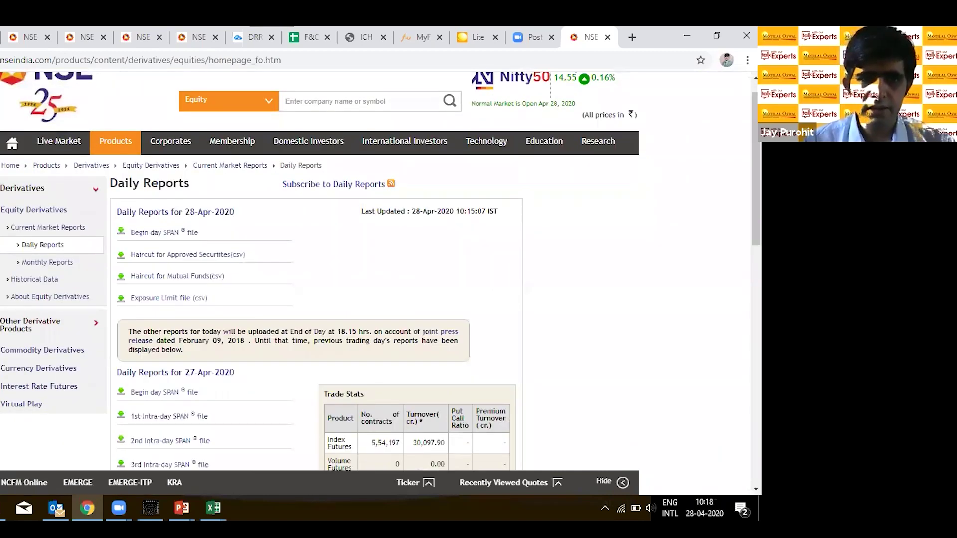
scroll(319, 274, "down", 10)
scroll(178, 336, "down", 3)
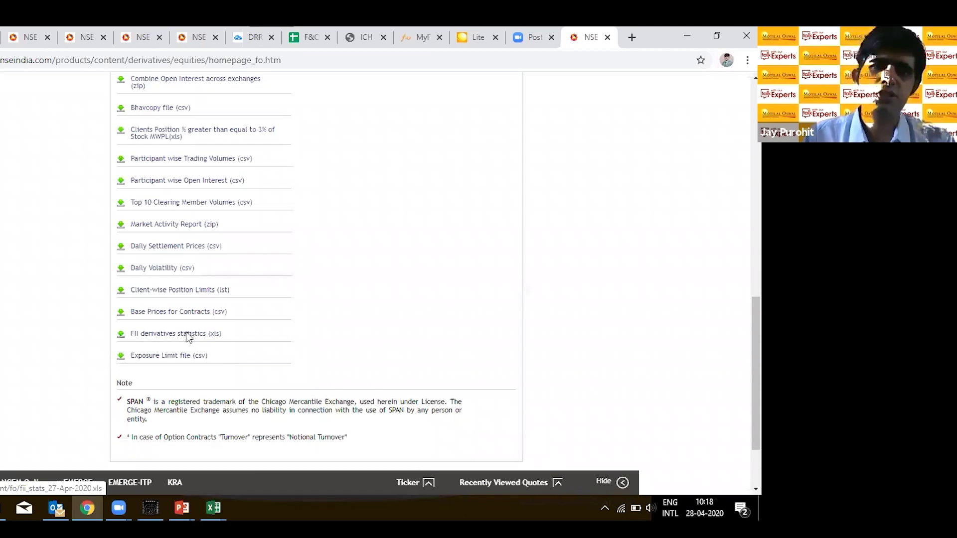
Step: Open the Archives of Daily/Monthly Reports page under the Historical Data of Equity Derivatives
scroll(188, 338, "up", 1)
scroll(188, 338, "up", 10)
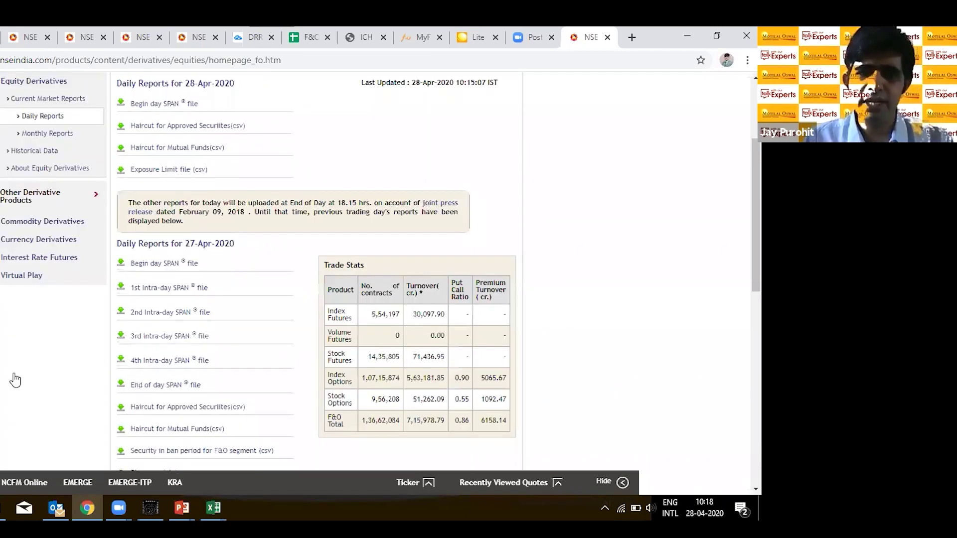
scroll(223, 386, "up", 3)
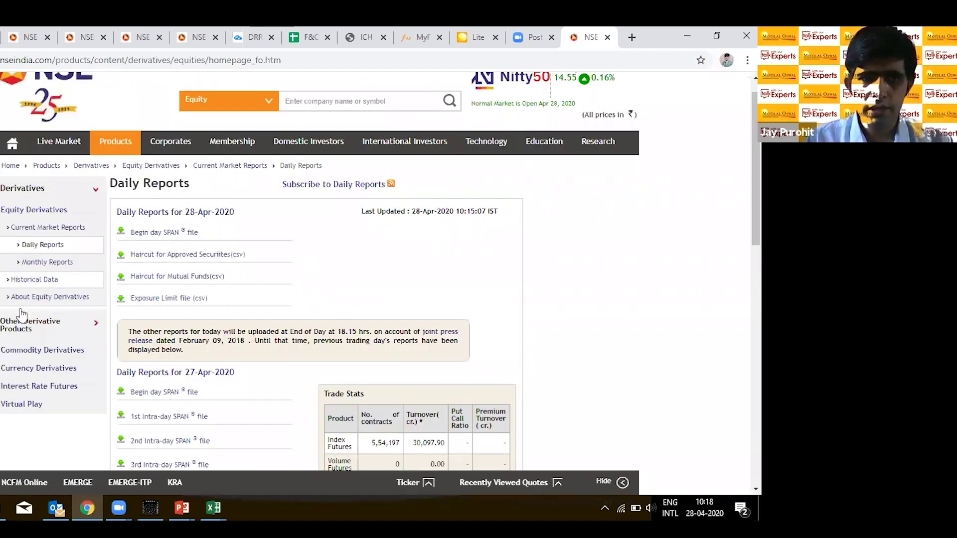
left_click(33, 282)
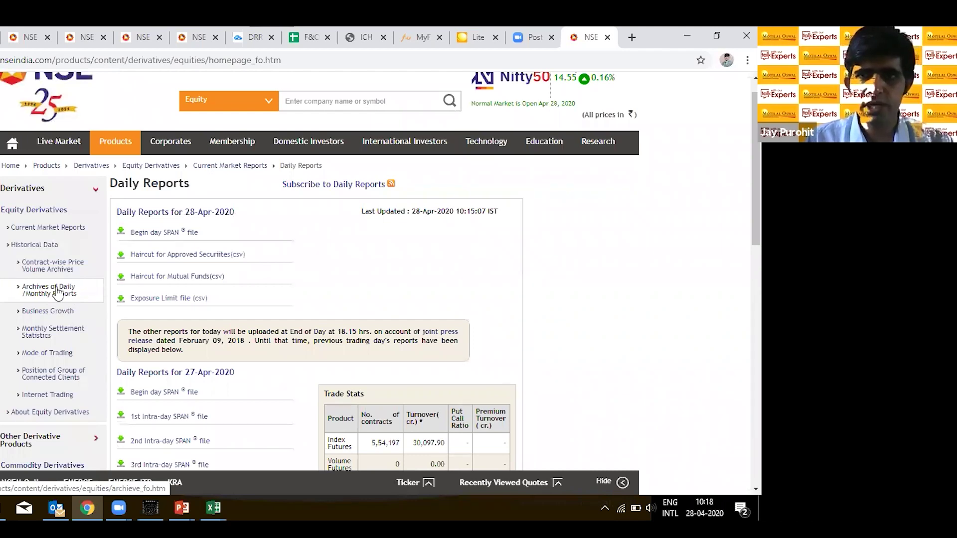
left_click(58, 294)
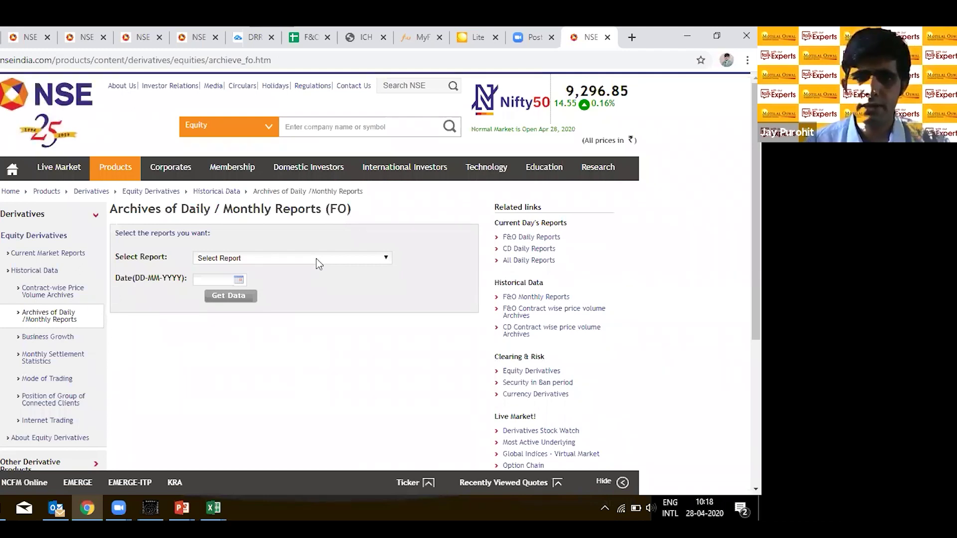
Step: Request the archived FII Derivative Stats report for 24-04-2020 and open the downloaded file in Excel
left_click(385, 259)
scroll(397, 332, "down", 1)
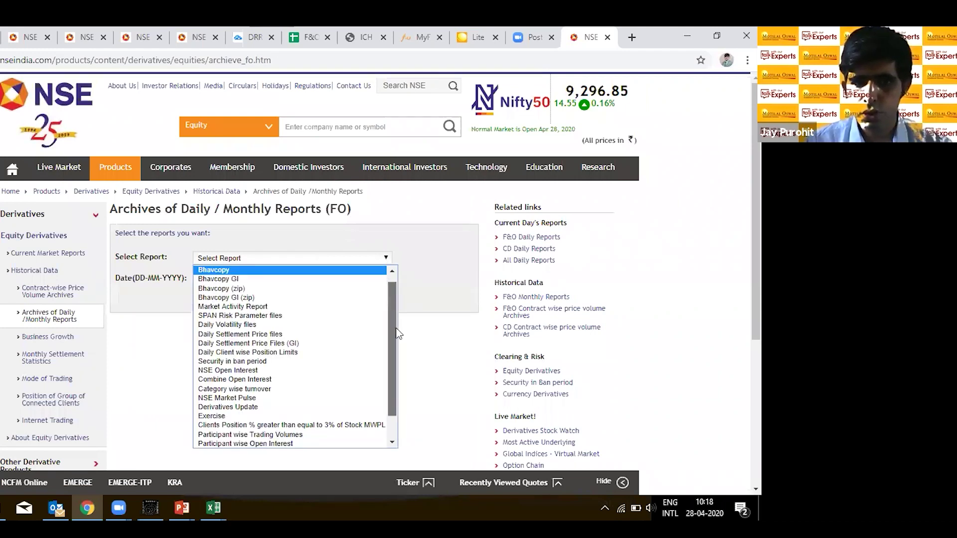
scroll(262, 433, "down", 1)
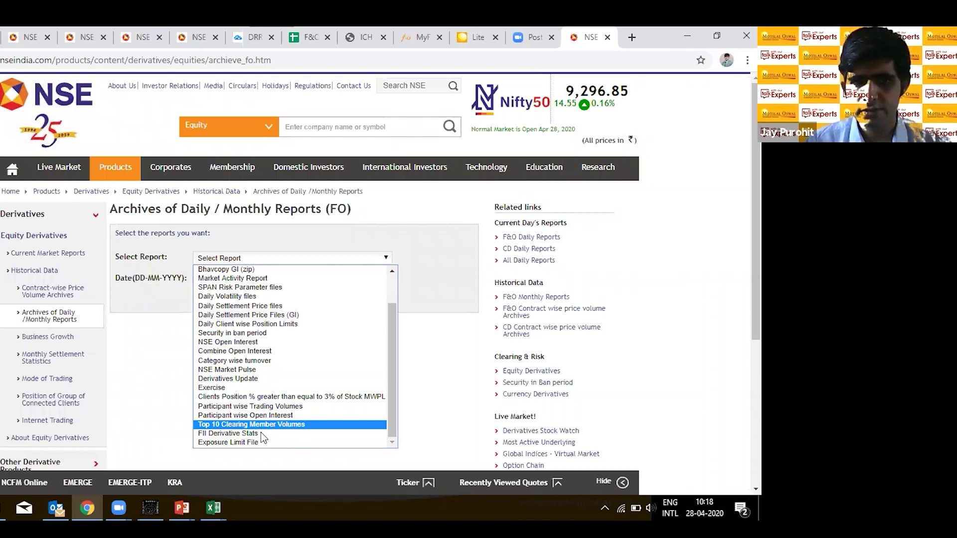
left_click(261, 432)
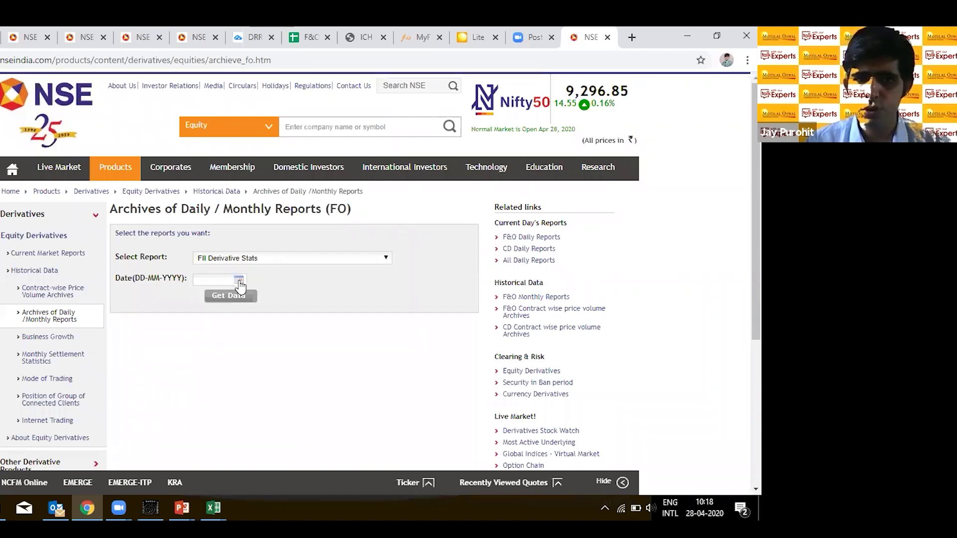
left_click(239, 282)
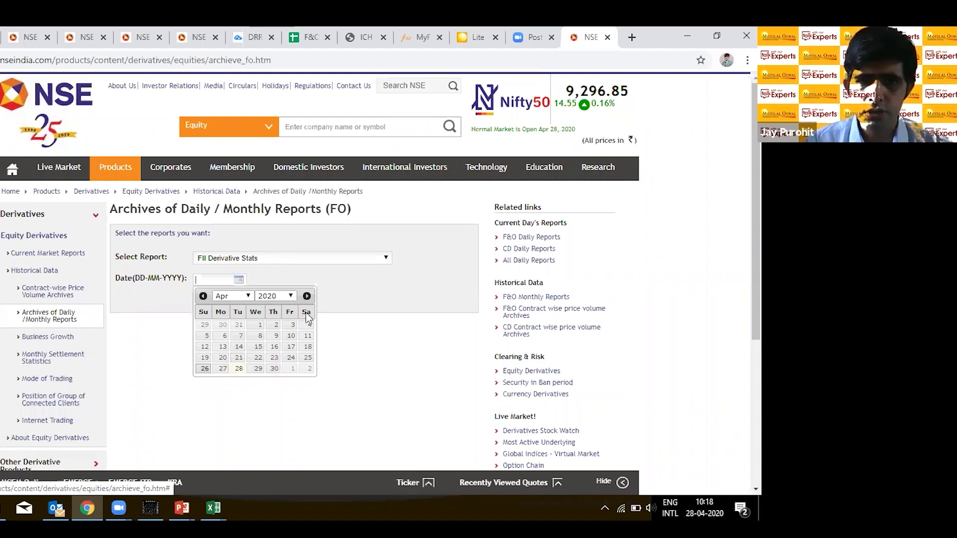
left_click(292, 359)
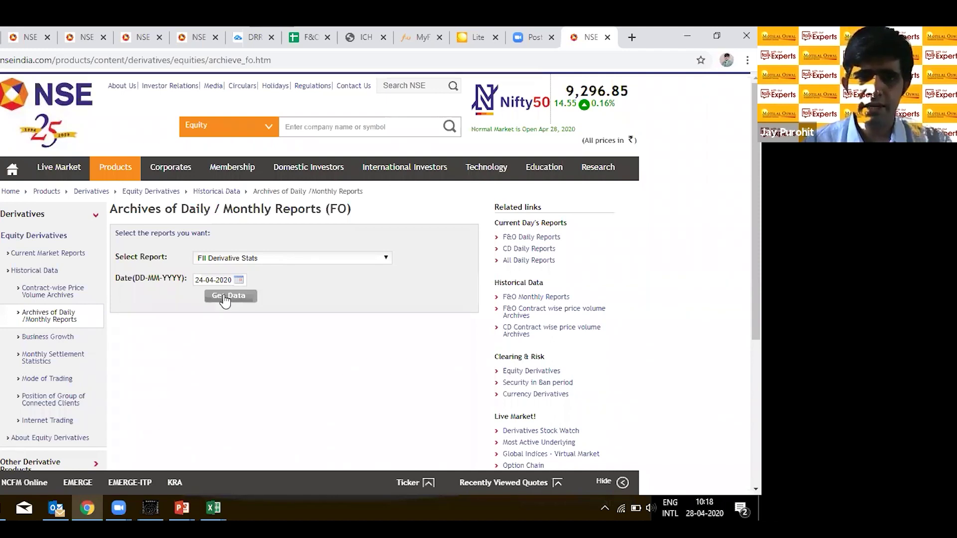
left_click(225, 298)
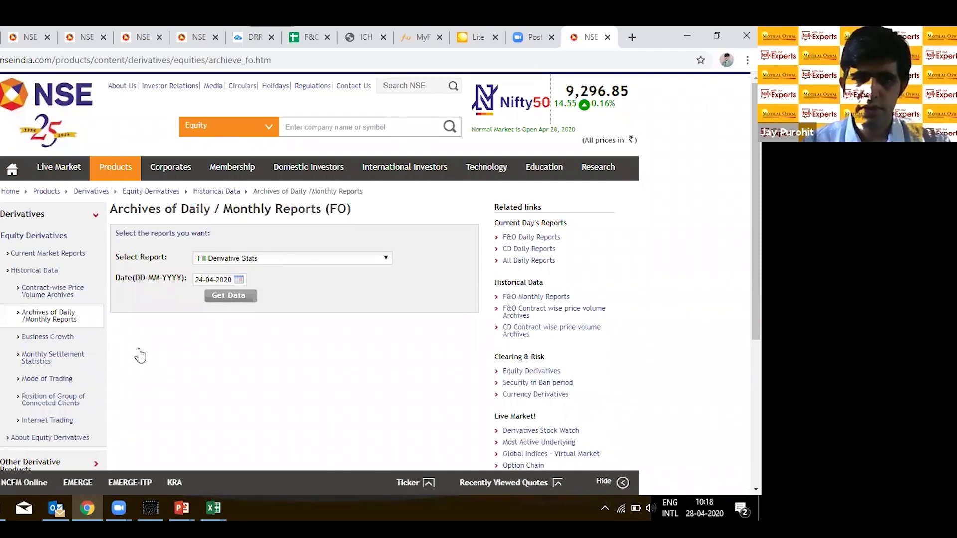
left_click(140, 350)
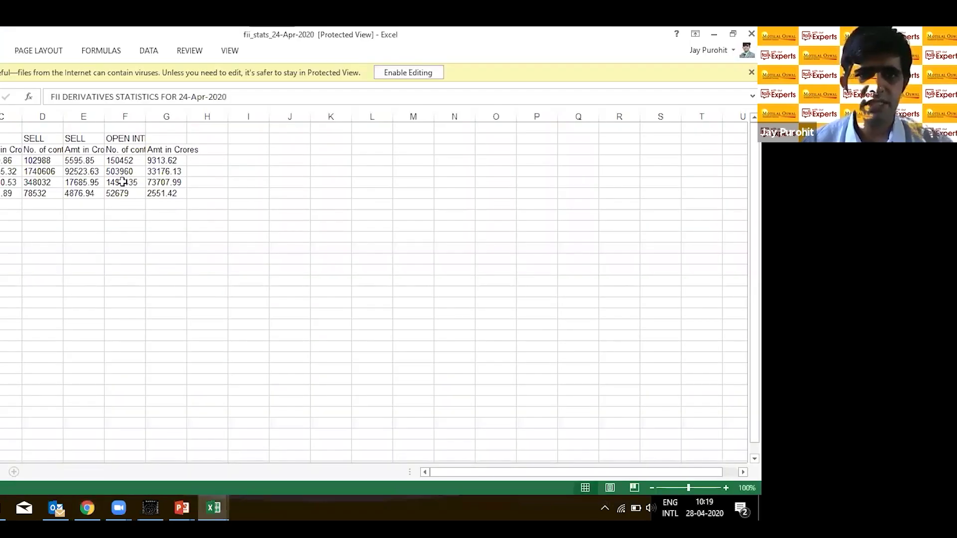
Step: Copy the whole 24-Apr-2020 statistics table and paste it below the 27-Apr-2020 table in the fii_stats_27-Apr-2020 workbook
key("ctrl+c")
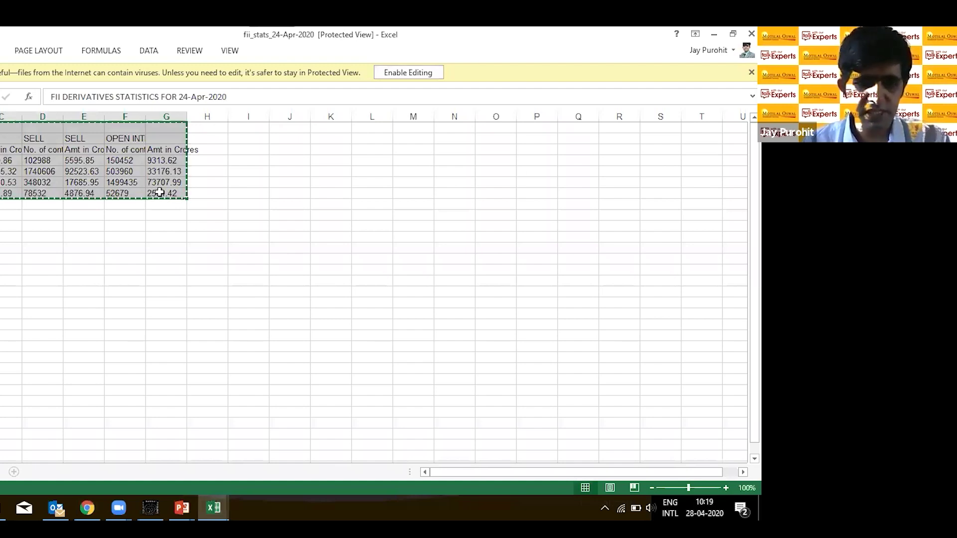
key("alt+Tab")
key("ctrl+v")
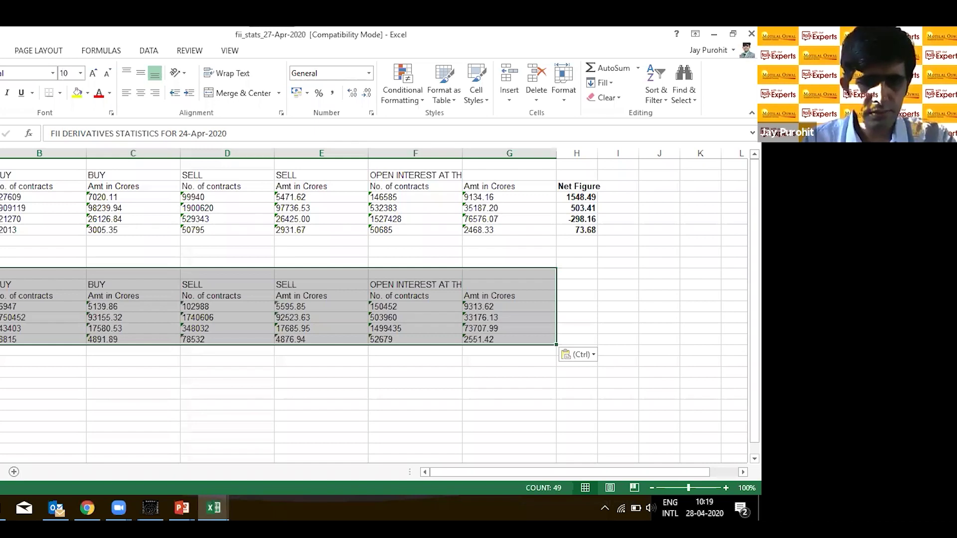
Step: Label the two statistics tables with their dates, 27 April and 24 April
key("ctrl+Home")
type("2")
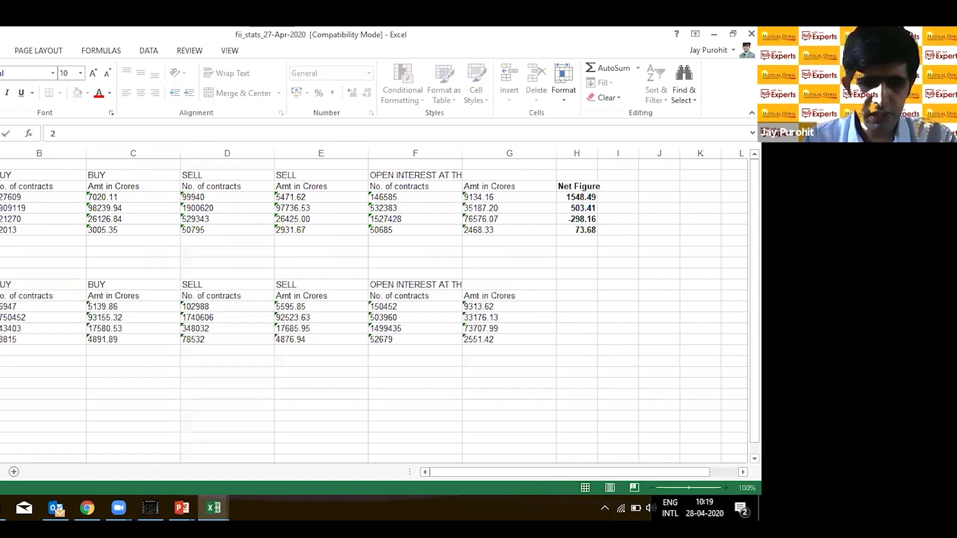
type("7 Ap")
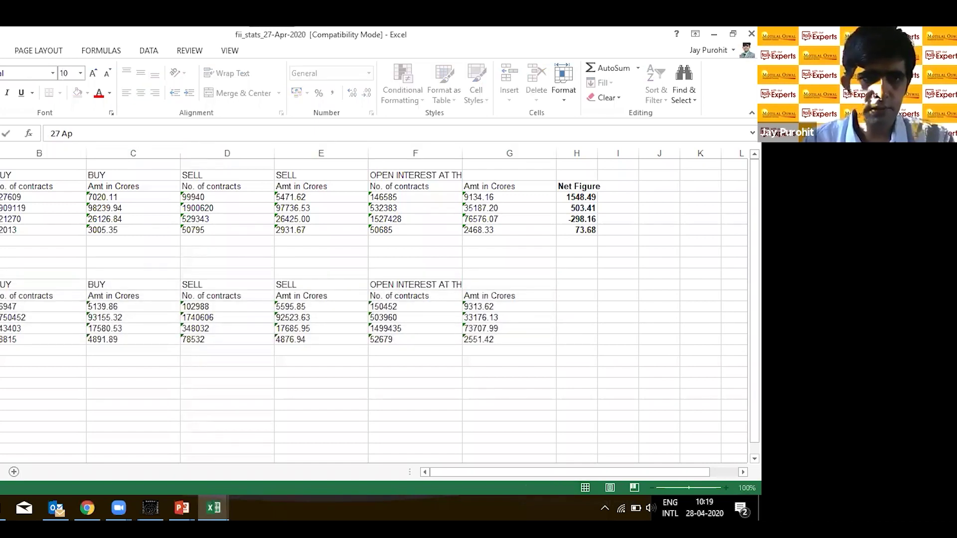
key("Return")
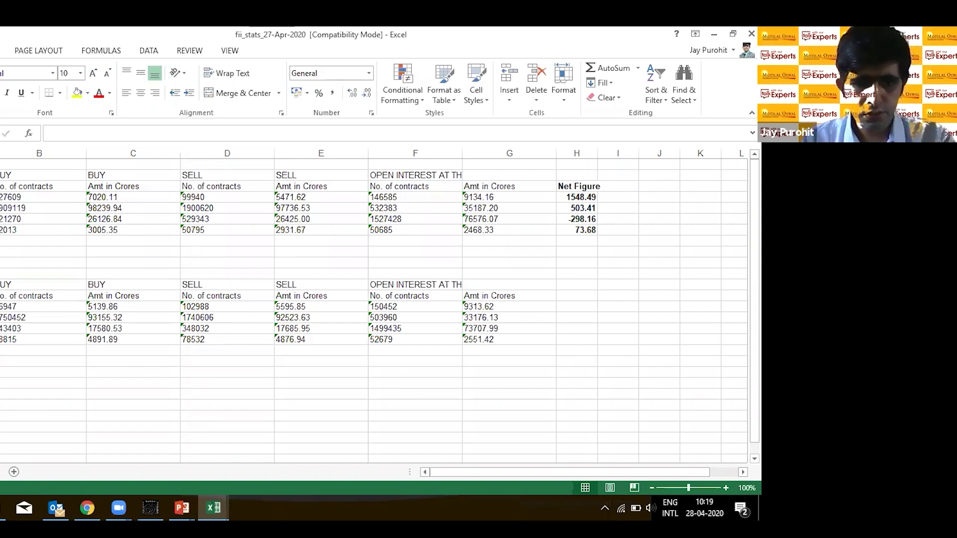
key("ctrl+z")
type("24 Apri")
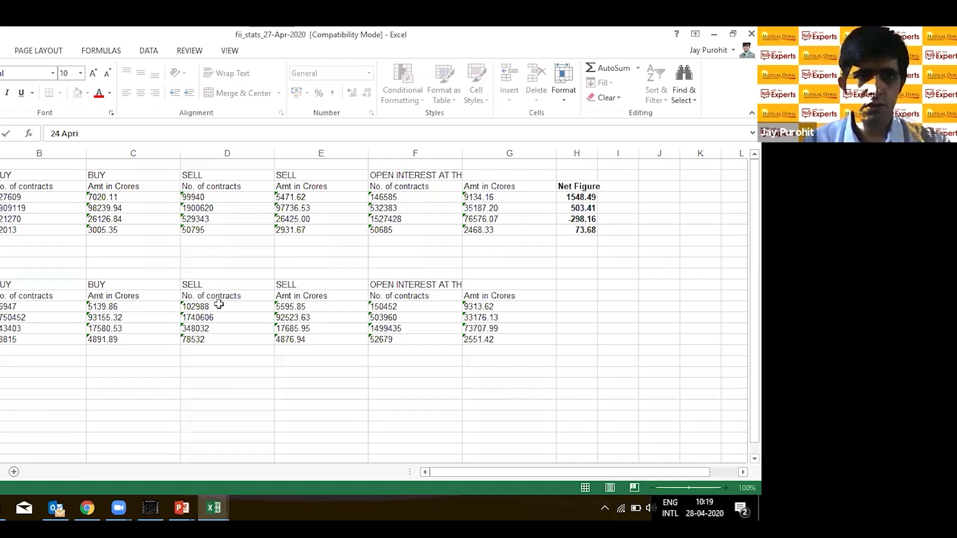
key("Return")
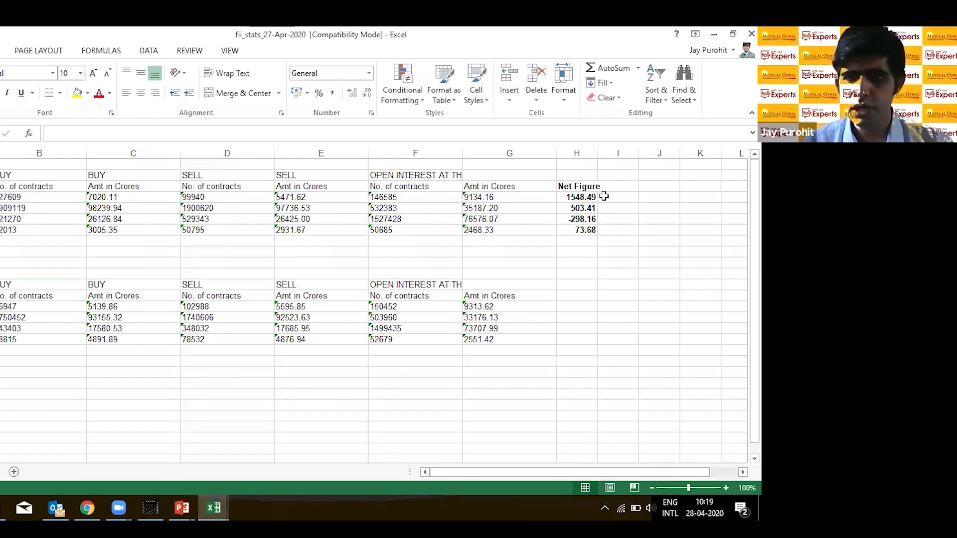
Step: Copy the Net Figure heading and its formulas from the 27-Apr table to column H of the 24-Apr table, starting at H13
left_click_drag(578, 186, 589, 229)
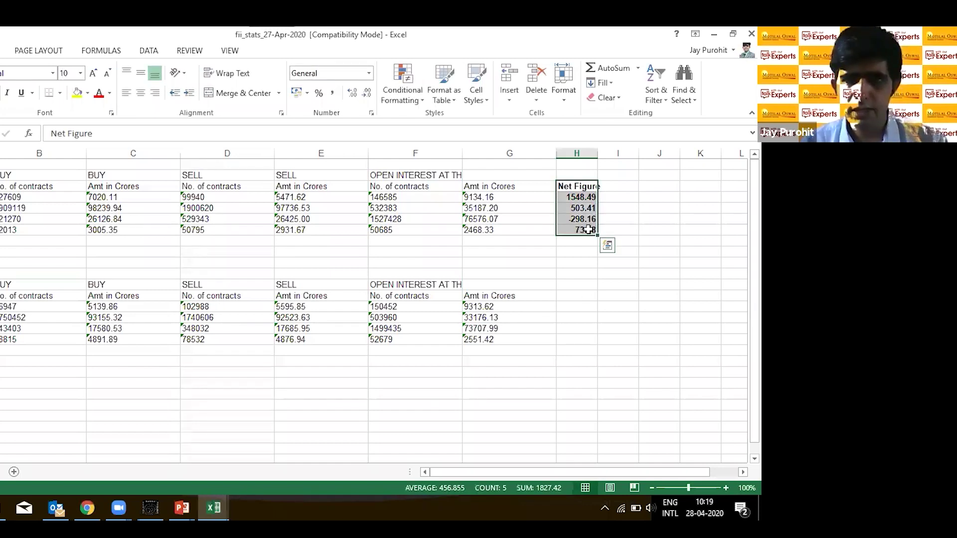
left_click(577, 296)
key("ctrl+v")
key("ctrl+z")
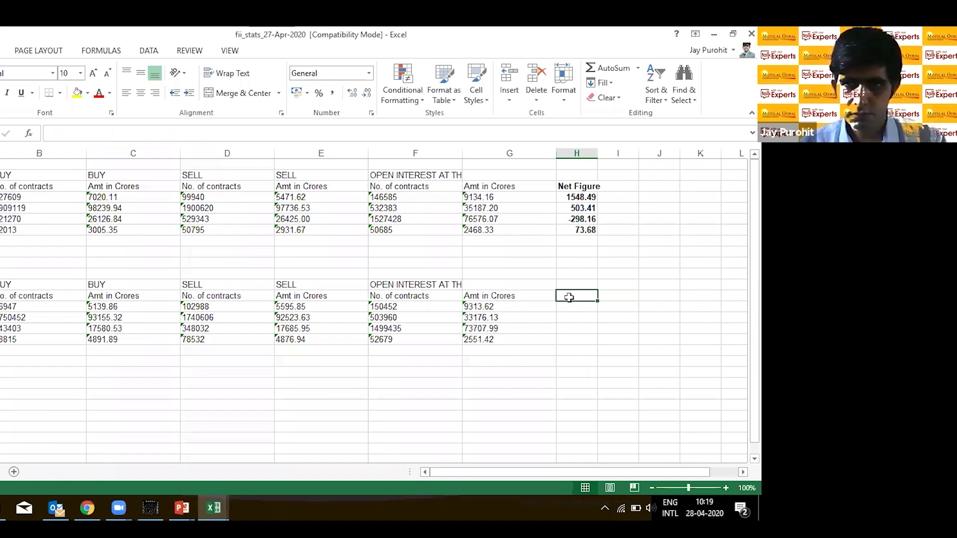
key("ctrl+v")
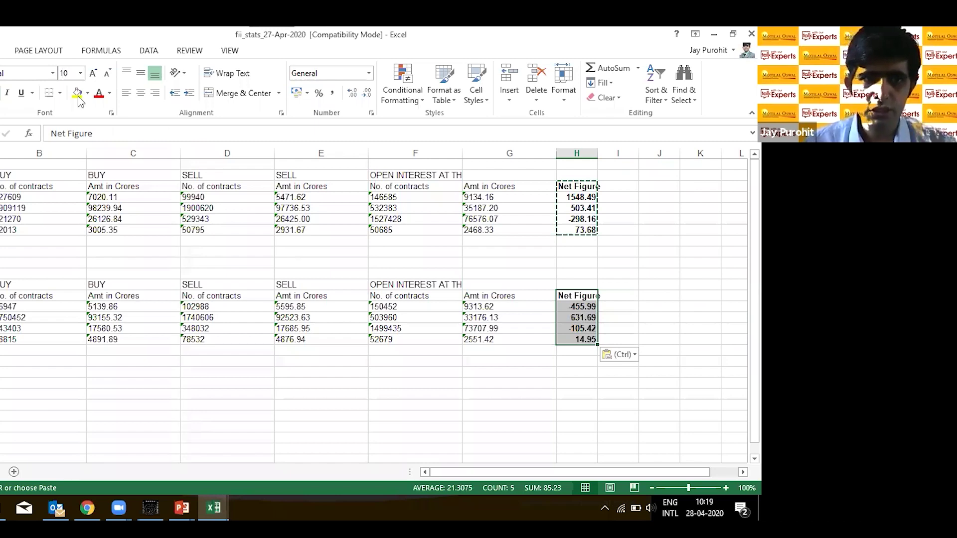
Step: Highlight the buy and sell Amt in Crores columns of the 24-Apr table in yellow
left_click(127, 296)
left_click(77, 93)
left_click_drag(128, 284, 134, 341)
key("F4")
left_click_drag(299, 284, 313, 329)
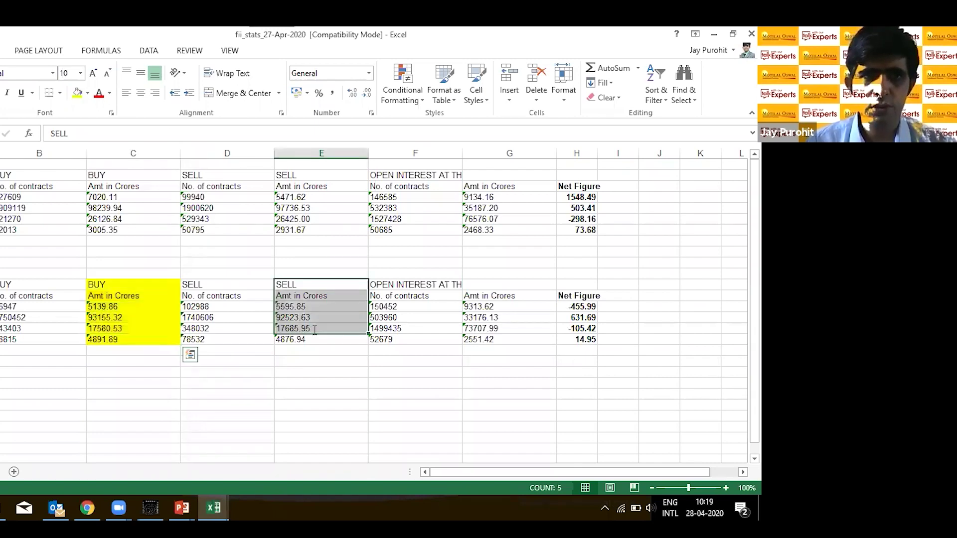
key("shift+Down")
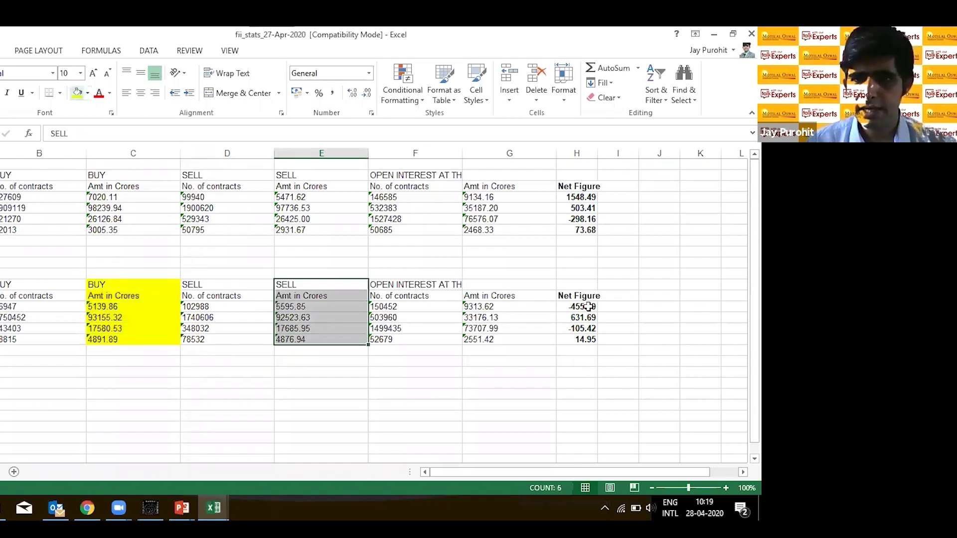
key("F4")
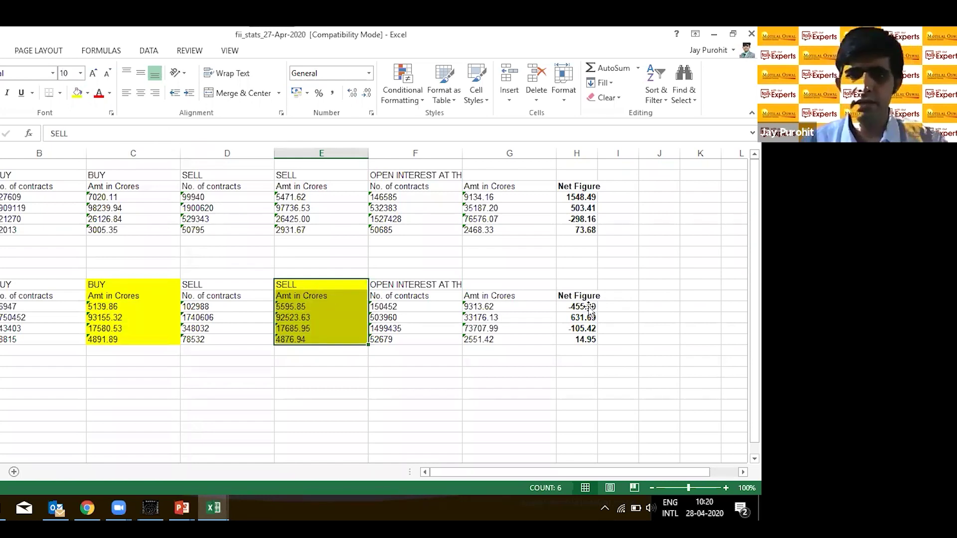
Step: Examine the net figure formula in H15 and compare the end-of-day open interest contracts between the two tables
left_click(590, 317)
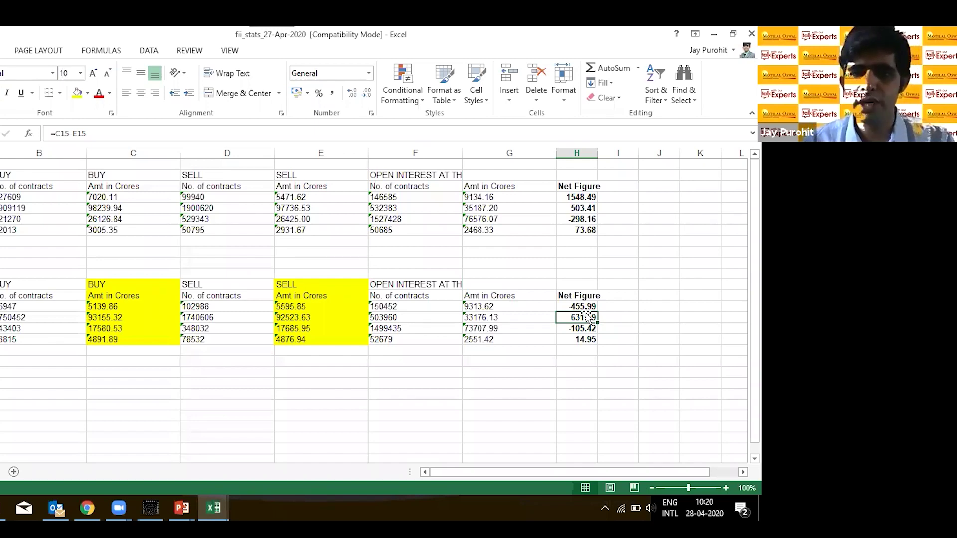
left_click(422, 282)
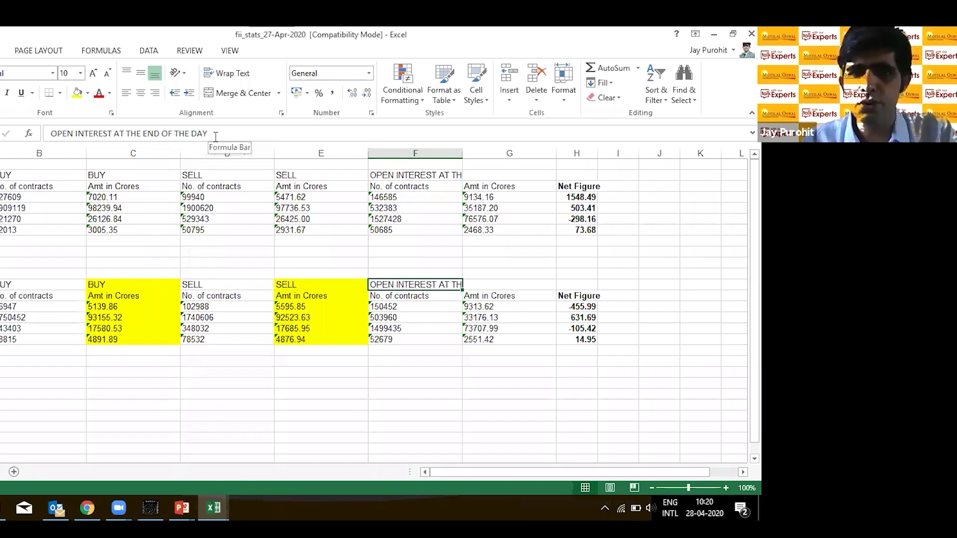
left_click(400, 306)
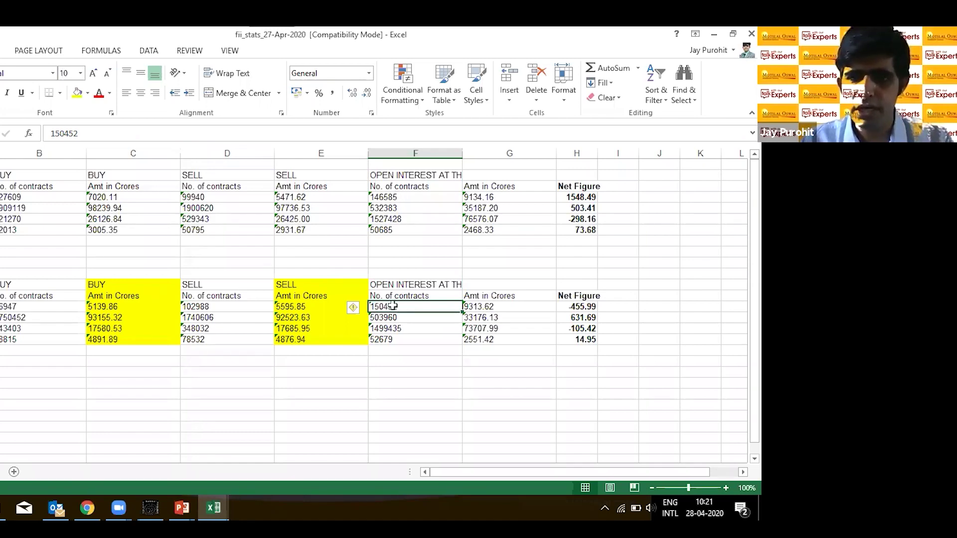
left_click(401, 208)
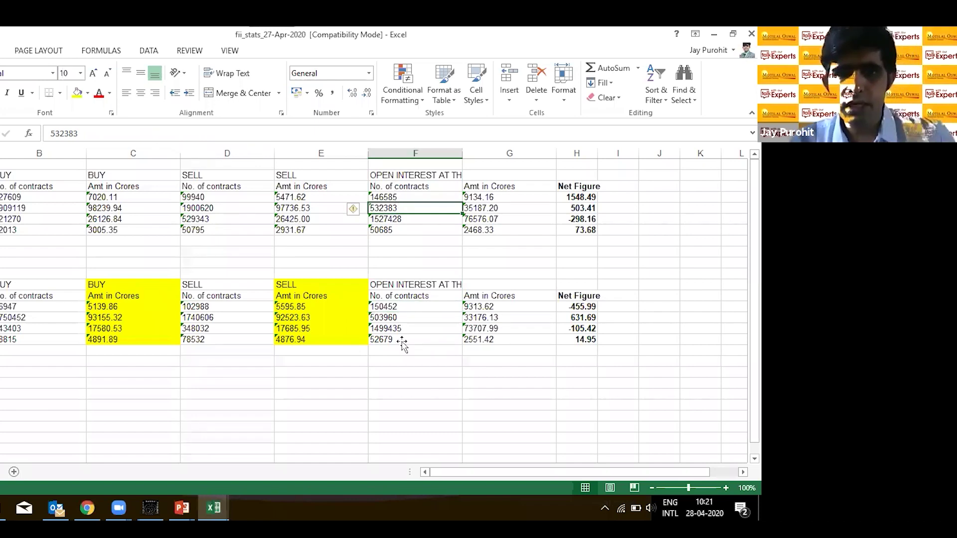
key("Down")
key("Down")
key("Down")
key("Down")
key("Down")
key("Down")
key("Down")
key("Down")
key("Down")
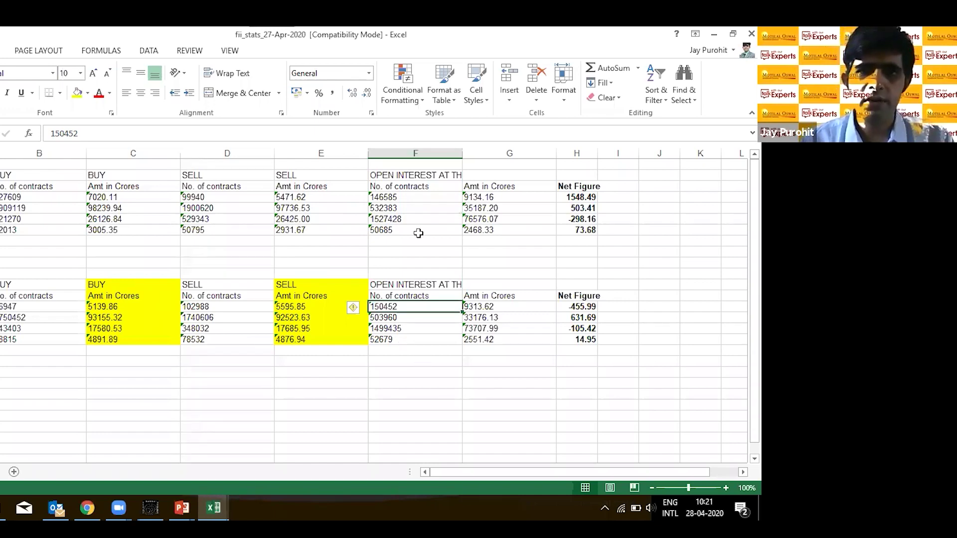
left_click(393, 198)
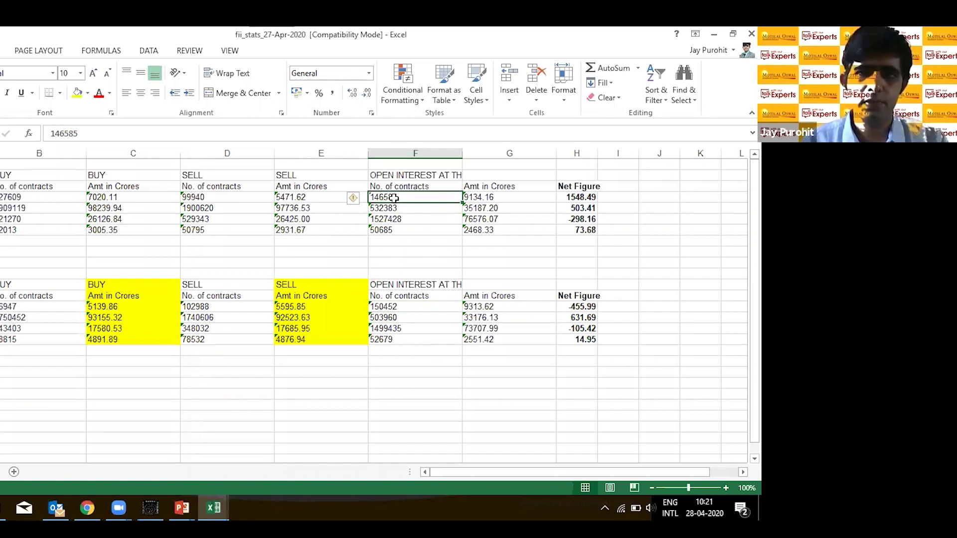
Step: Add the heading "OI Change" in cell I3, beside Net Figure in the 27-Apr table
left_click(621, 187)
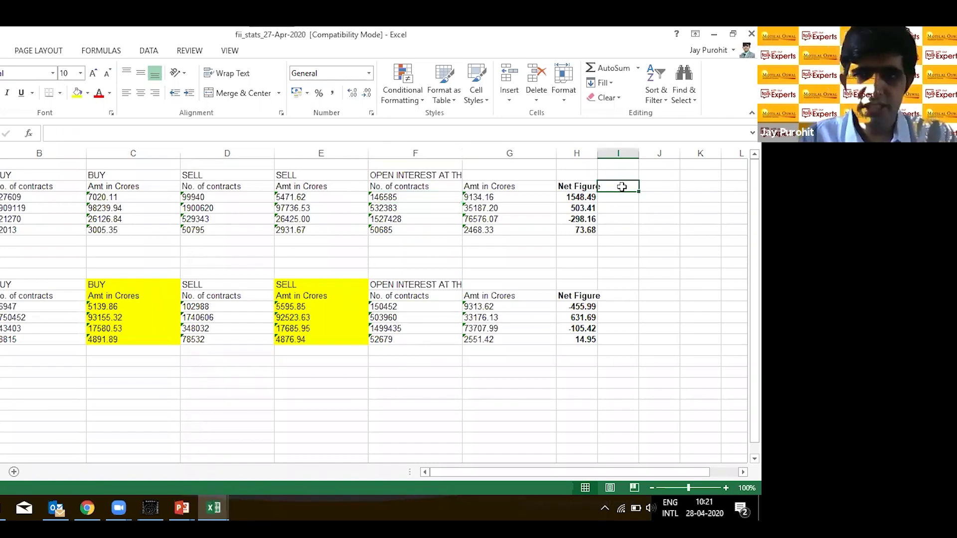
type("OI")
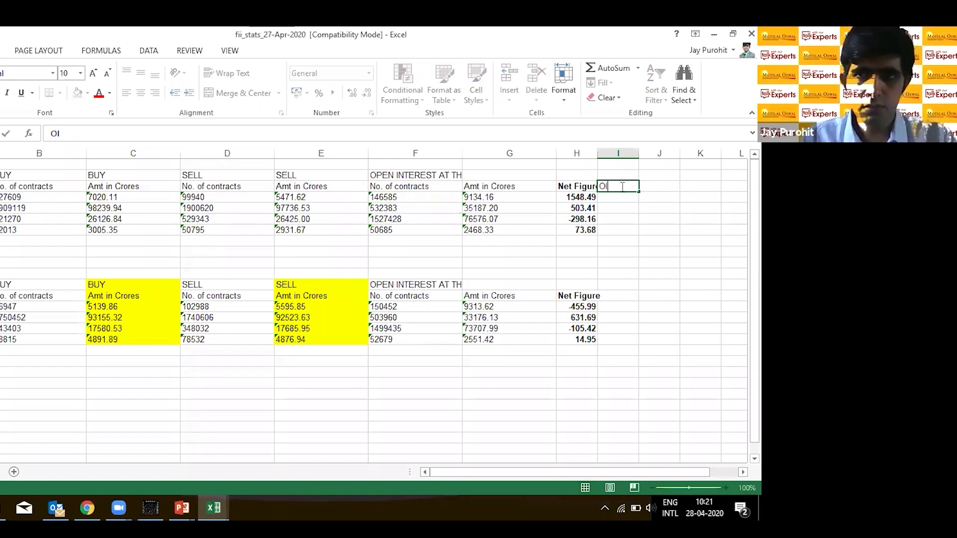
type(" Change")
key("Return")
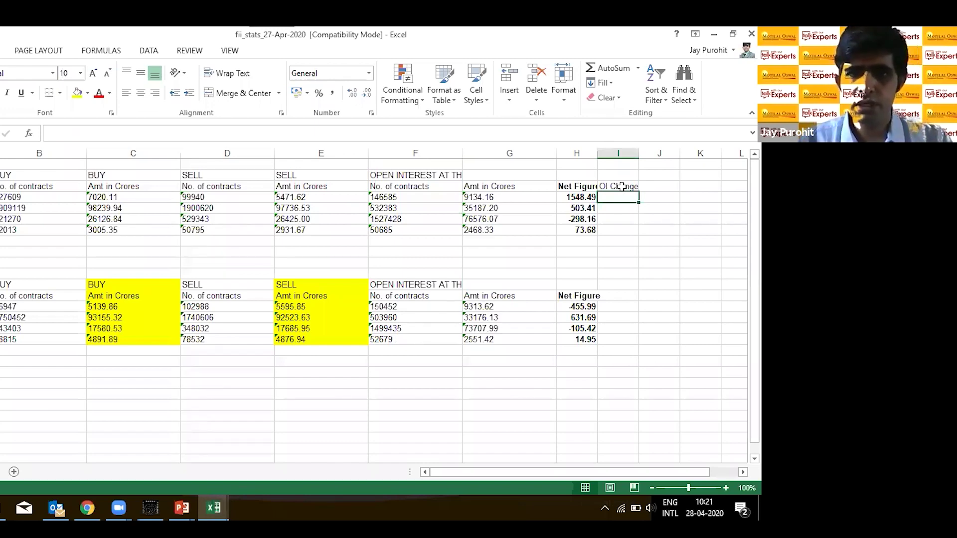
Step: Calculate the relative open interest change in I4 with the formula =(F4-F14)/F14
type("=(")
left_click(415, 197)
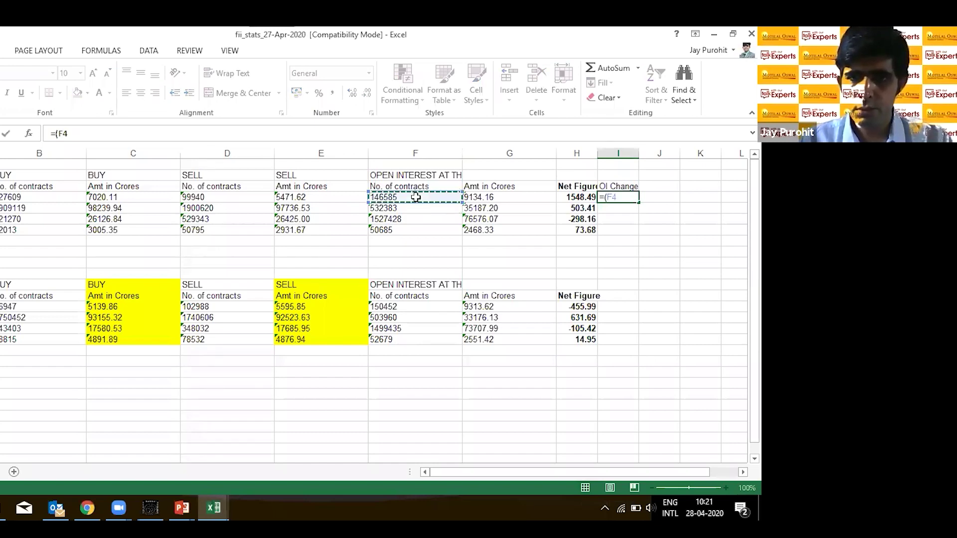
type("-")
left_click(388, 306)
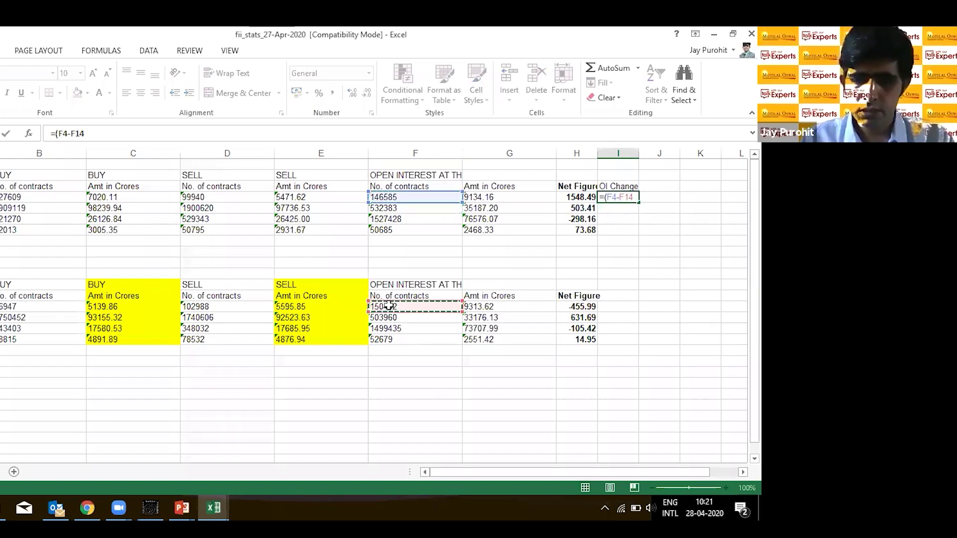
type(")/")
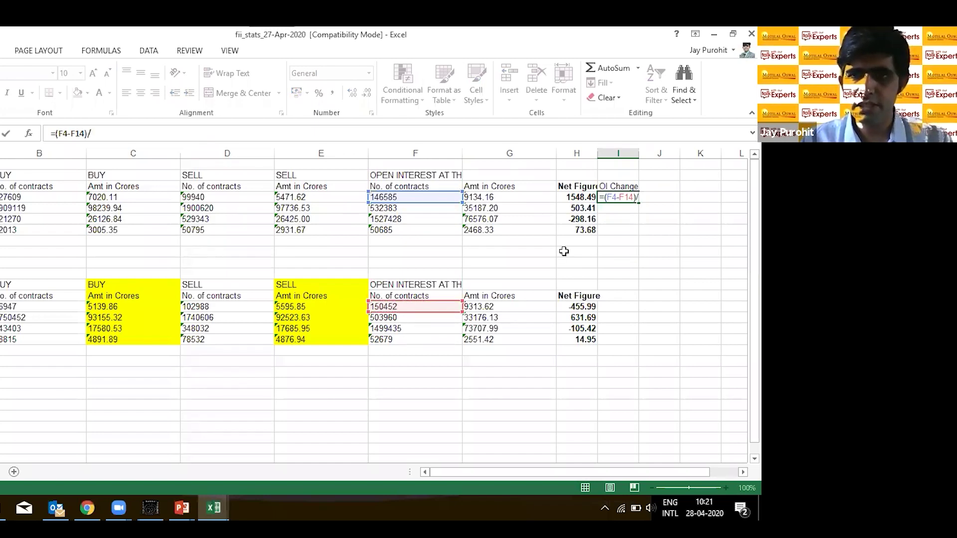
type("F14")
key("Return")
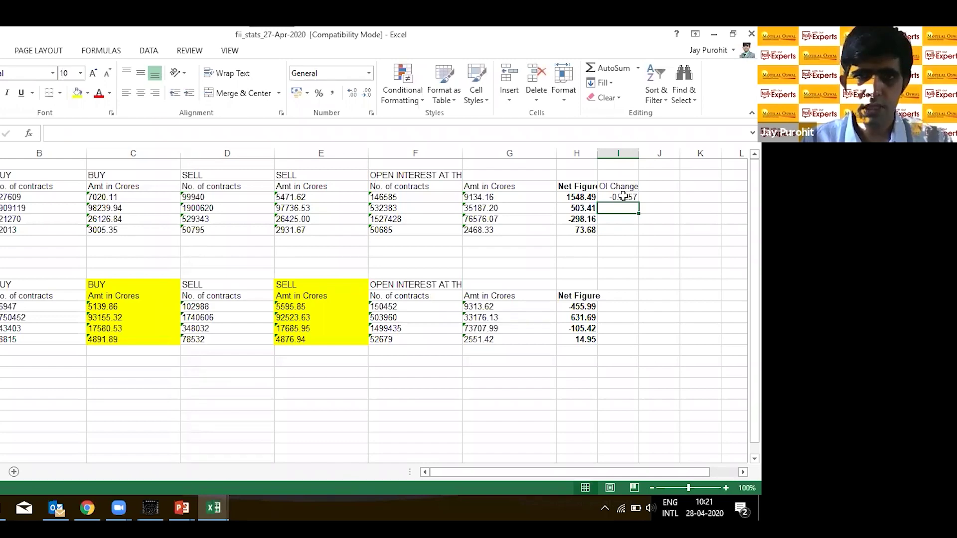
Step: Format the OI Change value in I4 as a percentage with two decimal places
key("Up")
key("ctrl+shift+5")
left_click(352, 93)
left_click(352, 92)
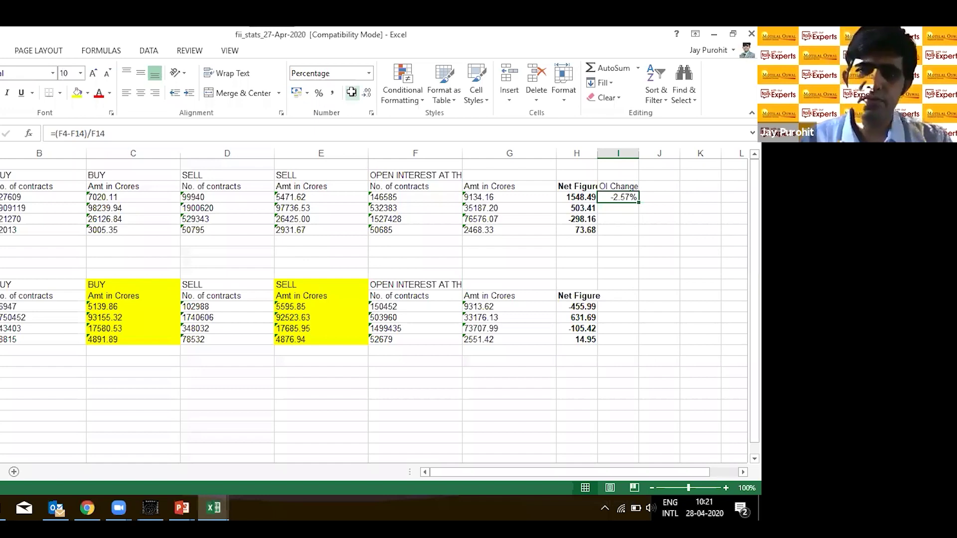
key("Down")
key("Down")
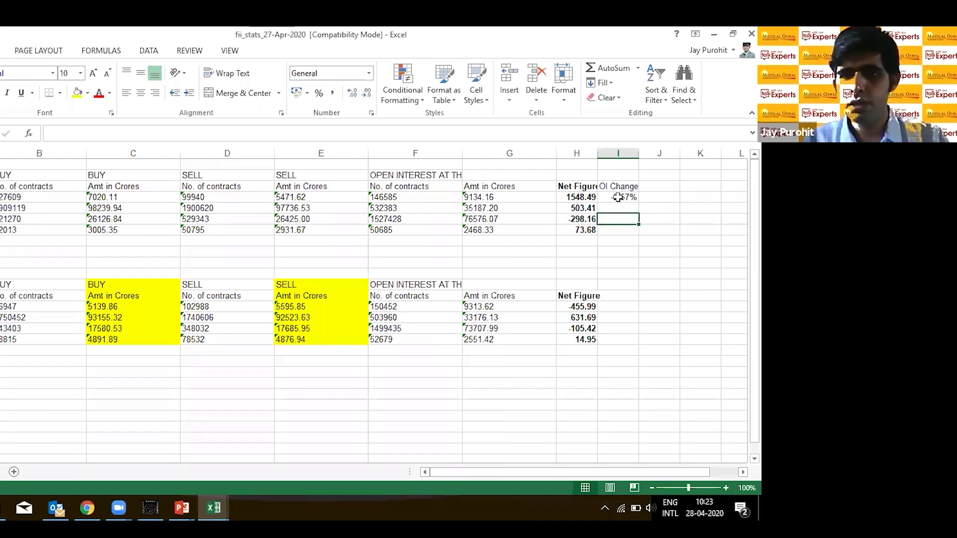
Step: Fill the OI Change formula from I4 down through I7 and check the copied formula in I5
left_click(631, 220)
key("Up")
key("Up")
key("shift+Down")
key("shift+Down")
key("shift+Down")
double_click(636, 235)
left_click(626, 208)
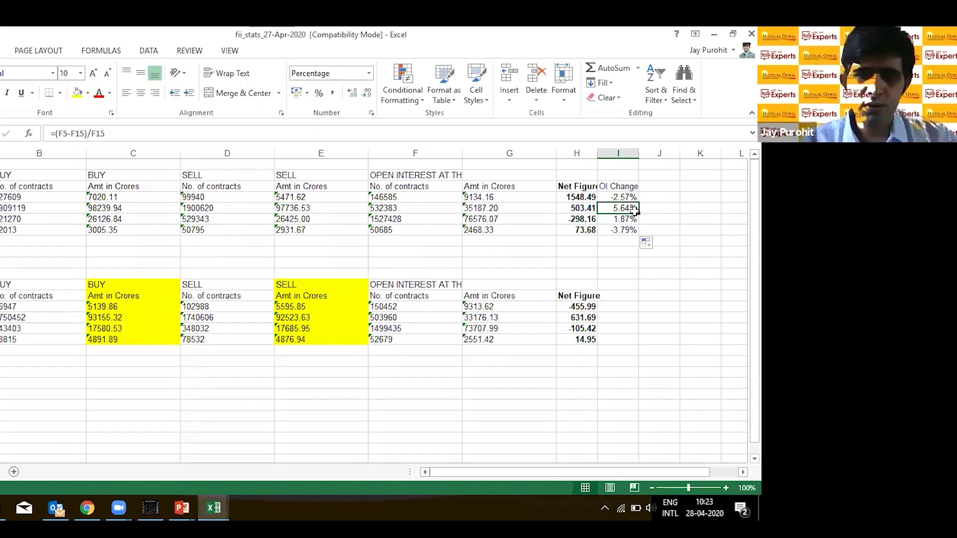
Step: Add an example row below the tables with "100 Cr" in B23 and "2-3%" in C23
left_click(121, 394)
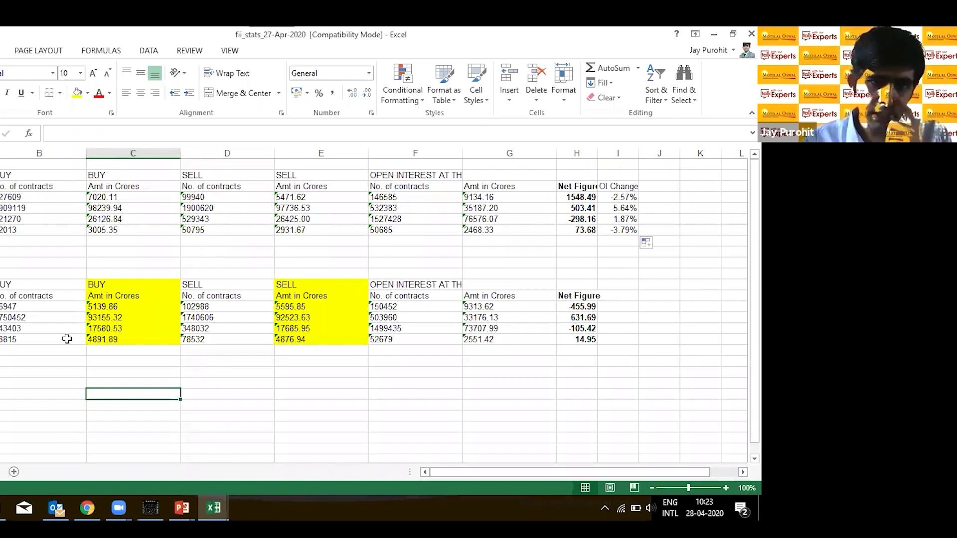
key("Down")
key("Down")
key("Down")
key("Down")
key("Down")
key("Down")
key("Down")
key("Down")
key("Down")
key("Down")
key("Down")
key("Down")
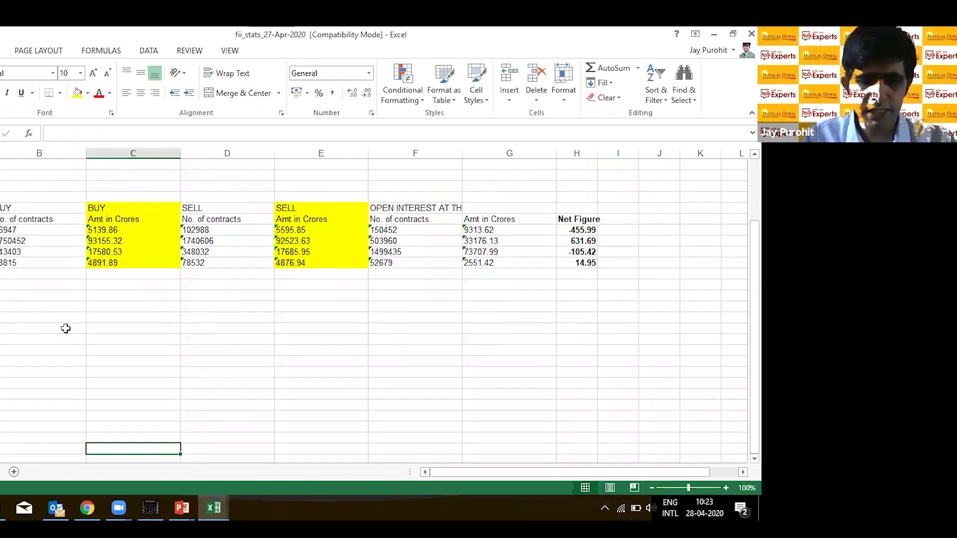
left_click(65, 328)
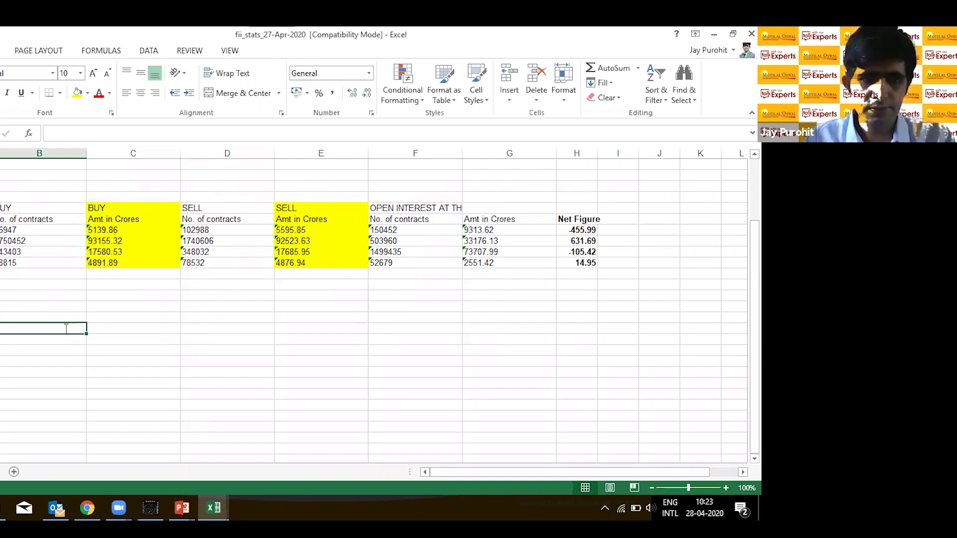
type("100 Cr")
key("Tab")
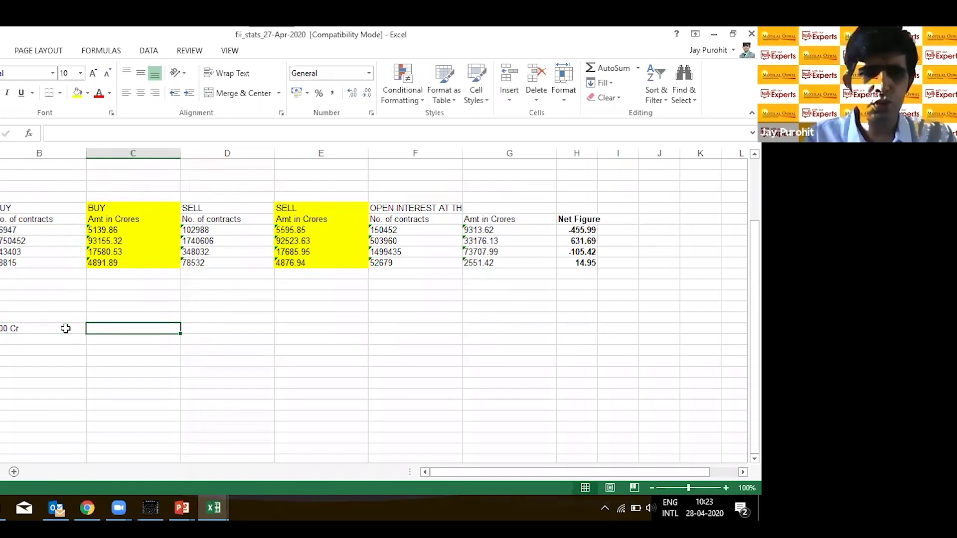
type("2")
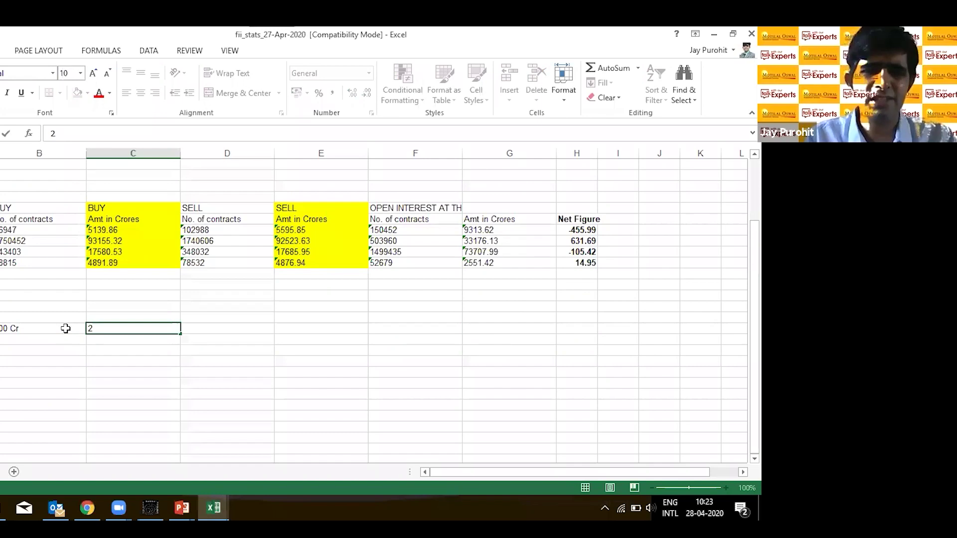
type("-3%")
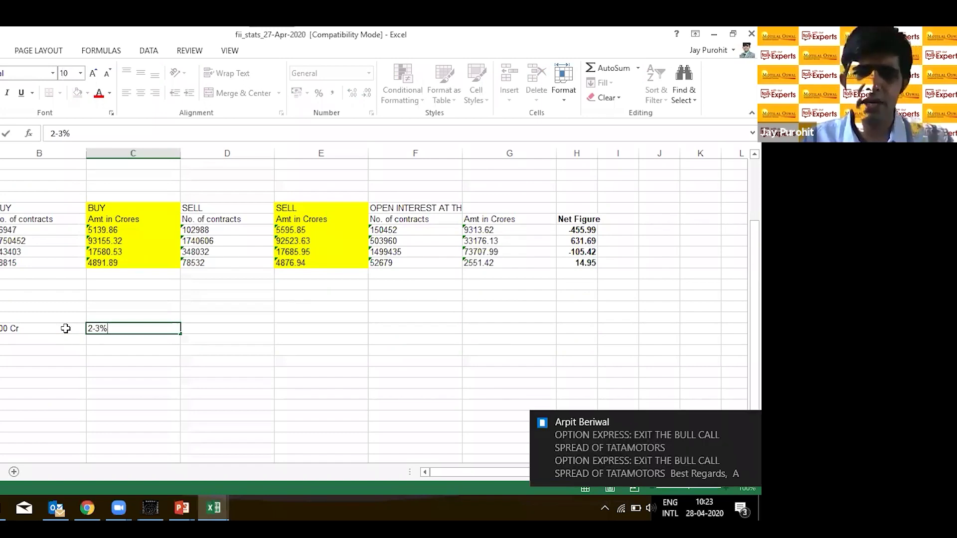
key("Return")
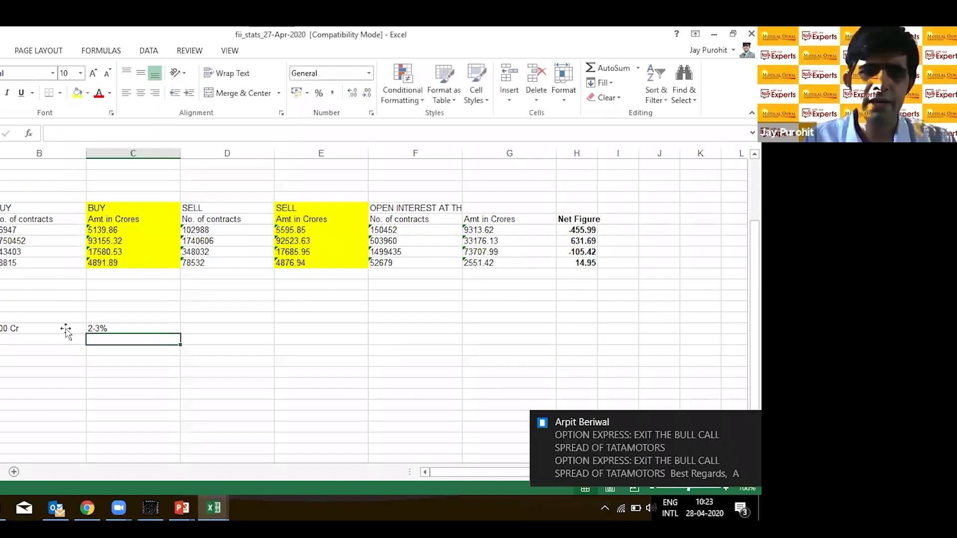
left_click(135, 332)
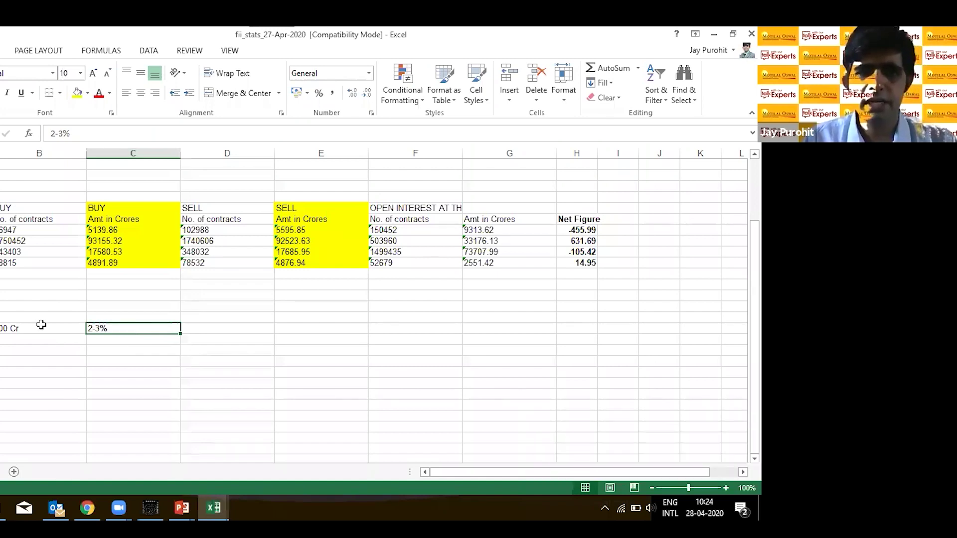
key("Left")
left_click(122, 329)
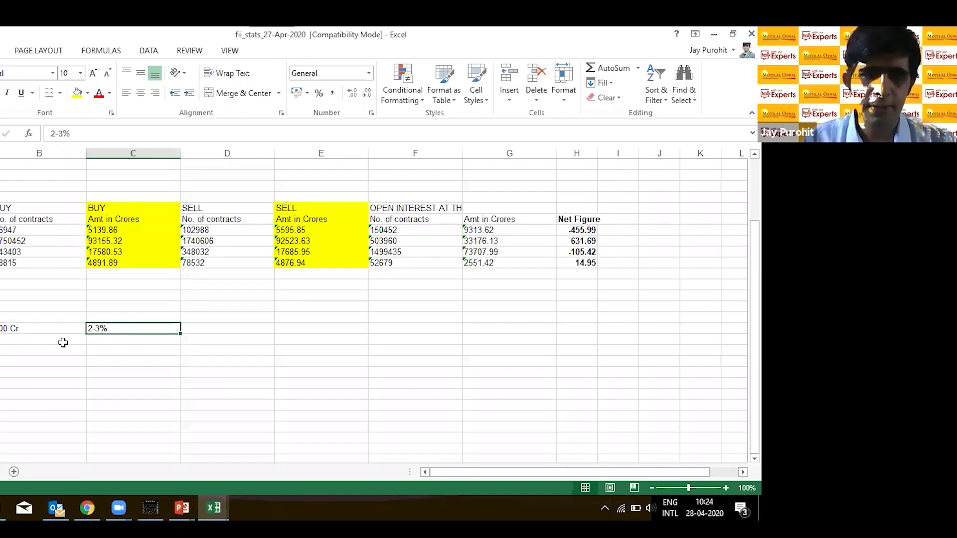
Step: Add a second example row with "1000 CR" in B25 and "8-10%" in C25
left_click(36, 353)
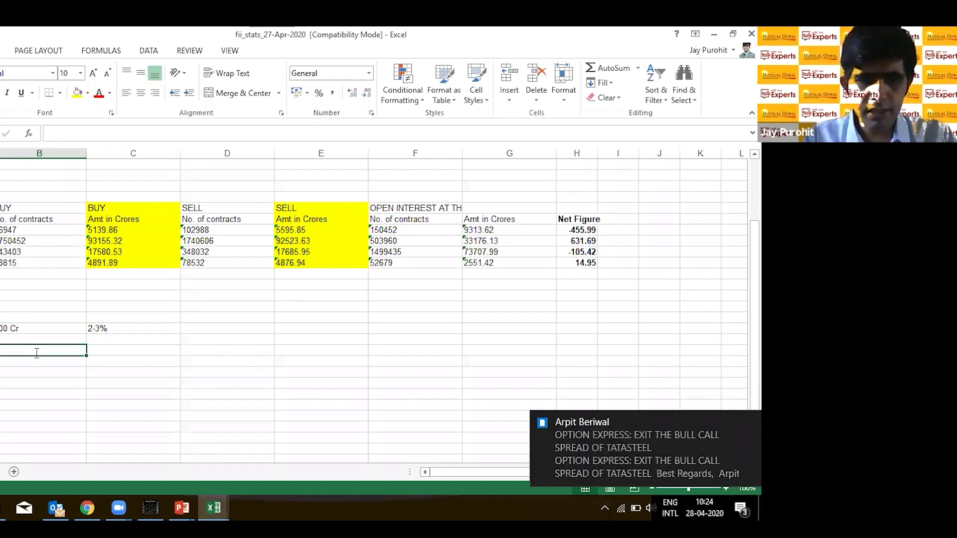
type("1000 C")
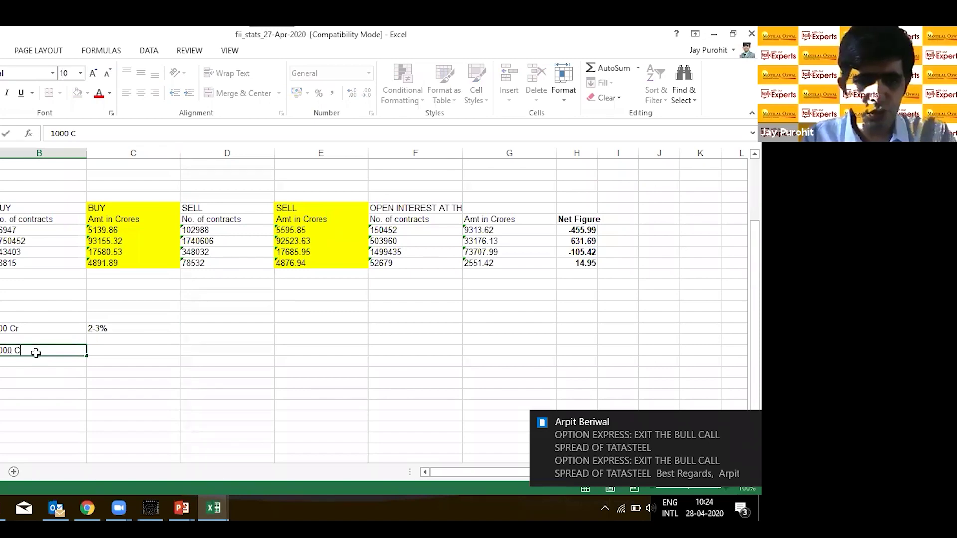
type("R")
key("Tab")
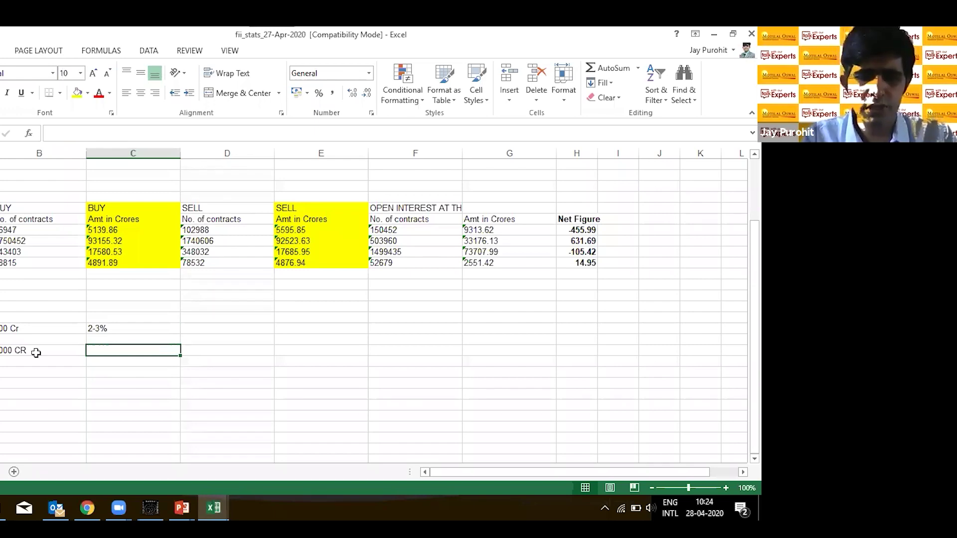
type("8-10%")
key("Return")
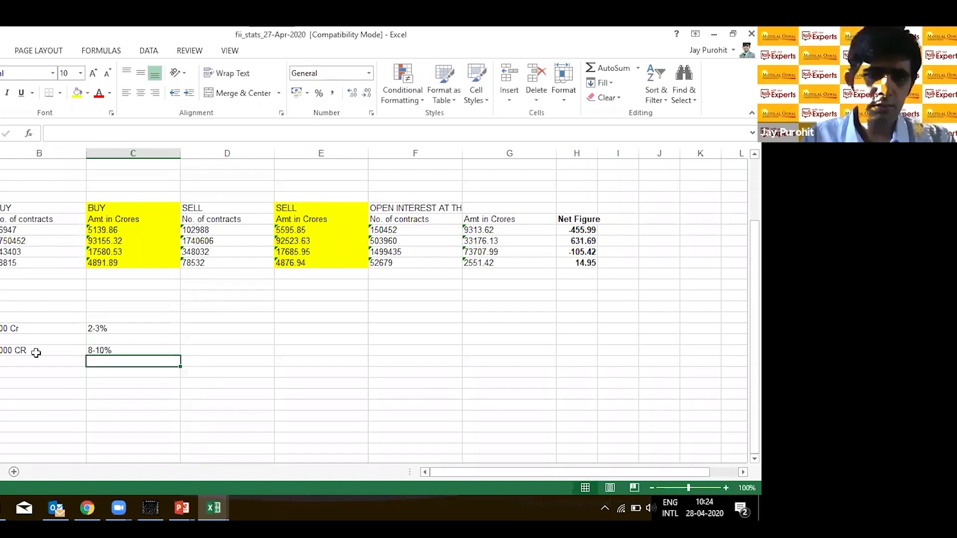
Step: Compare the two example rows of amounts and percentages with the net figure in H4 and OI change in I4
left_click(32, 380)
key("Up")
key("Up")
key("Up")
key("Up")
key("Up")
key("Up")
key("Up")
key("Down")
key("Down")
key("Down")
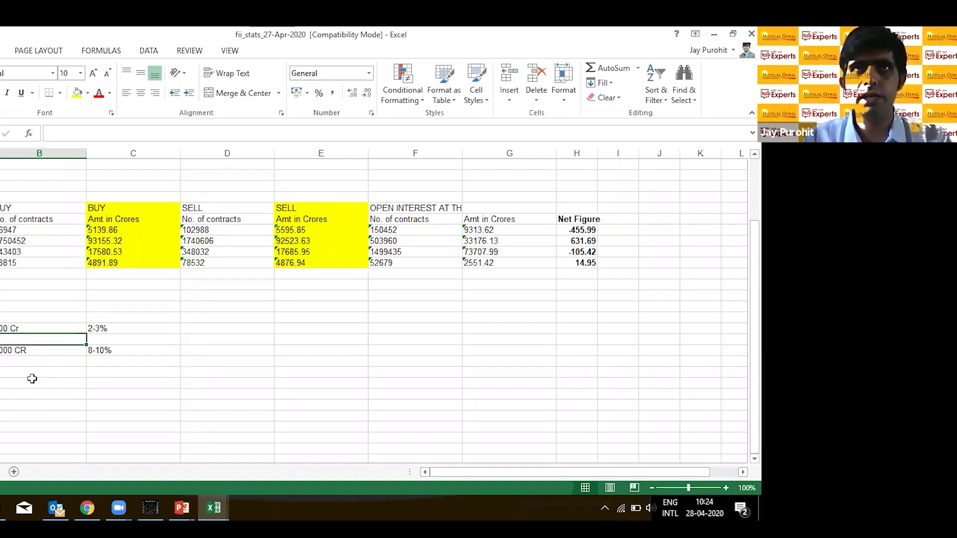
key("Up")
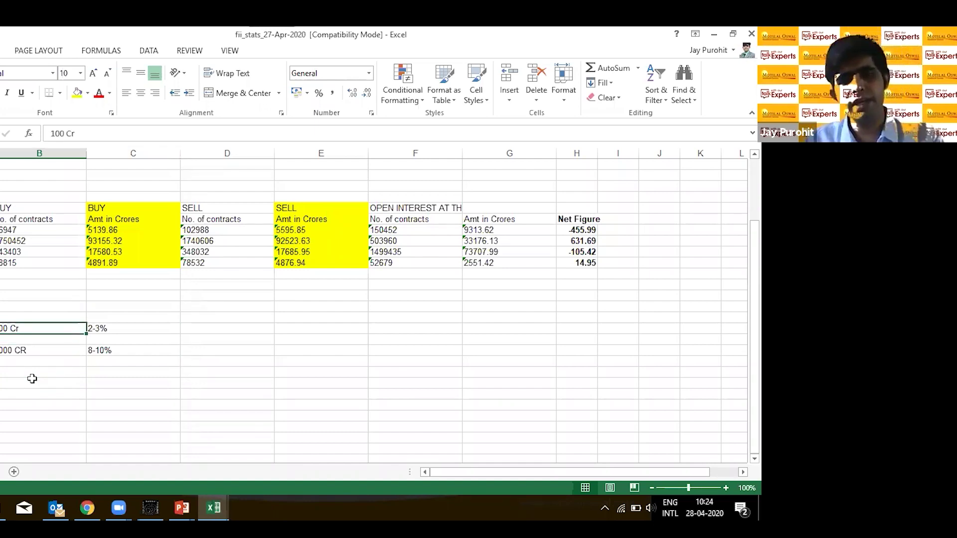
key("Right")
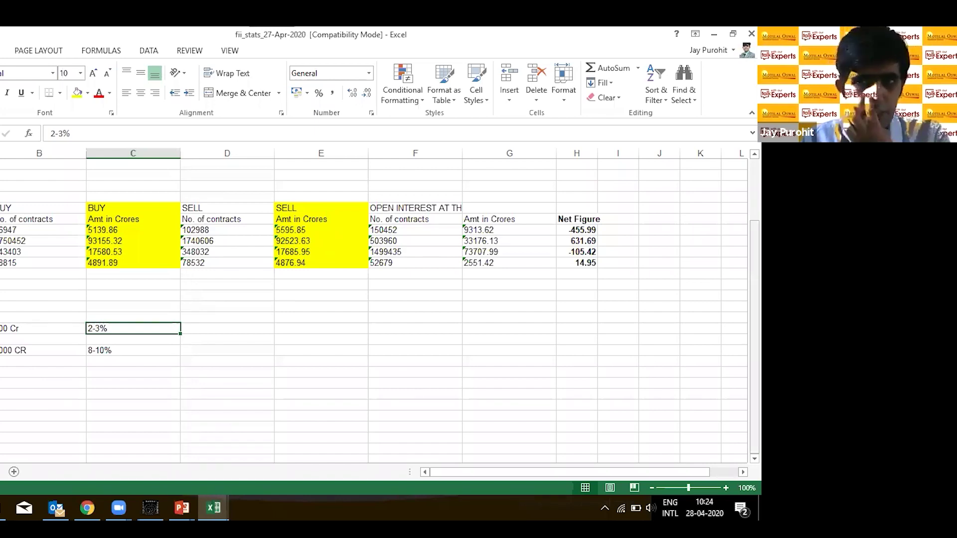
scroll(570, 198, "up", 2)
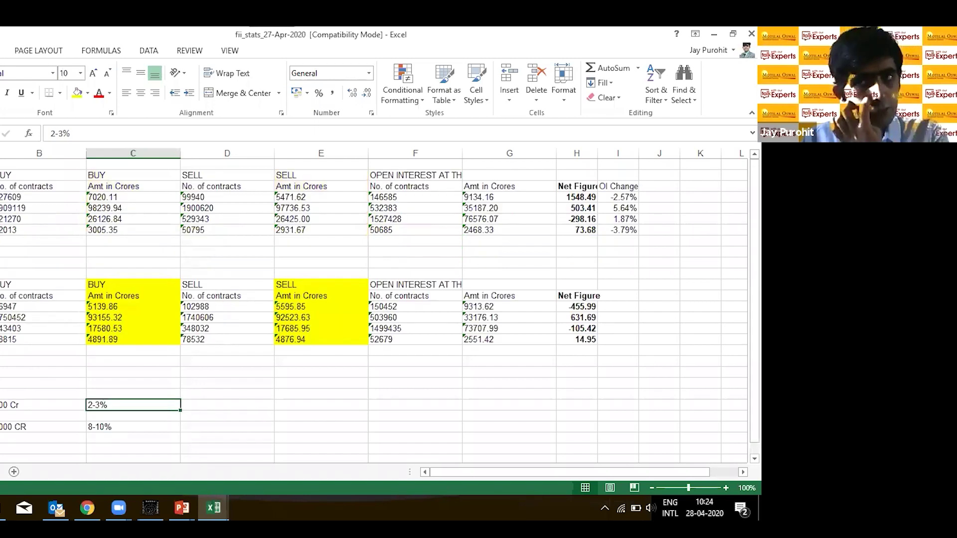
left_click(569, 198)
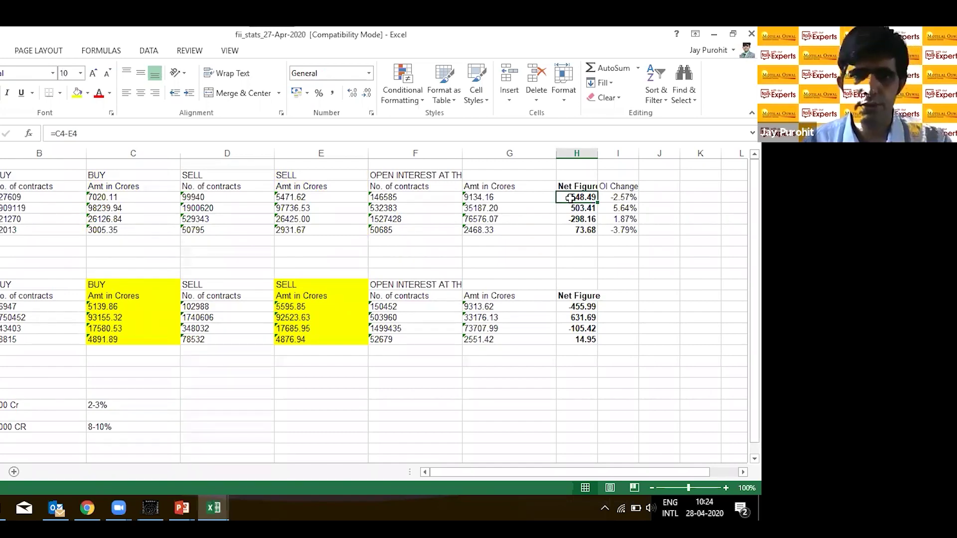
left_click(618, 197)
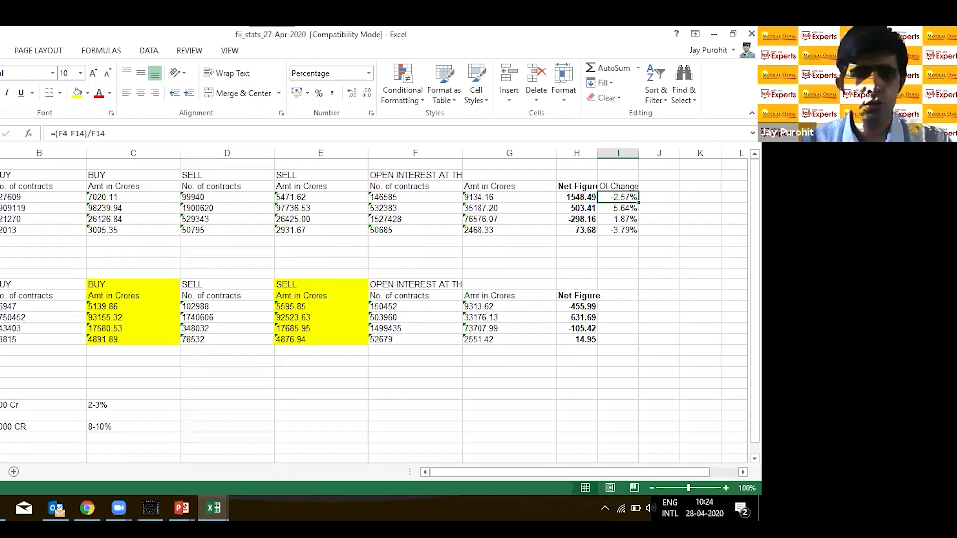
Step: Clear the example amounts and percentages from B23:C25
scroll(379, 307, "down", 1)
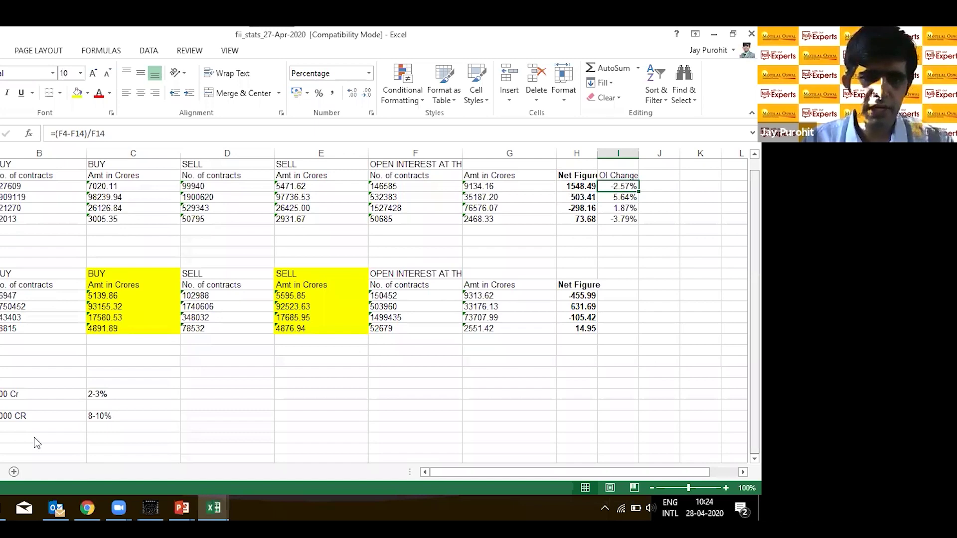
left_click(35, 394)
left_click(102, 414, "shift")
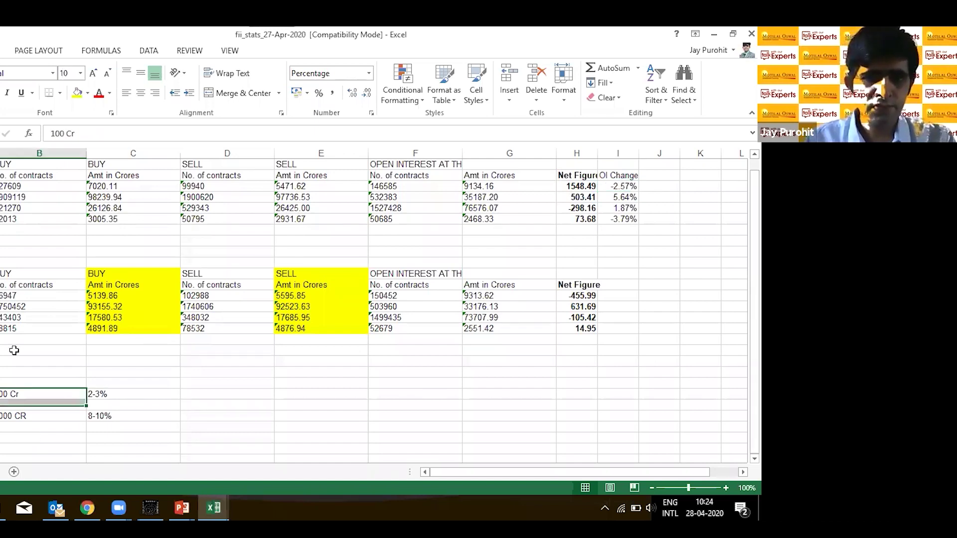
key("Delete")
Step: Add the heading "FIIs" in cell B21, below the second table
left_click(28, 373)
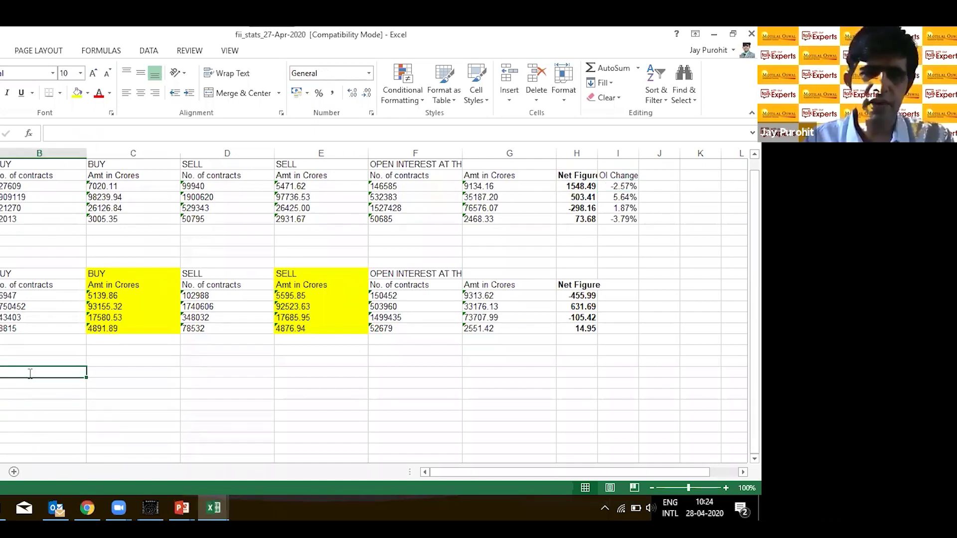
type("Calls")
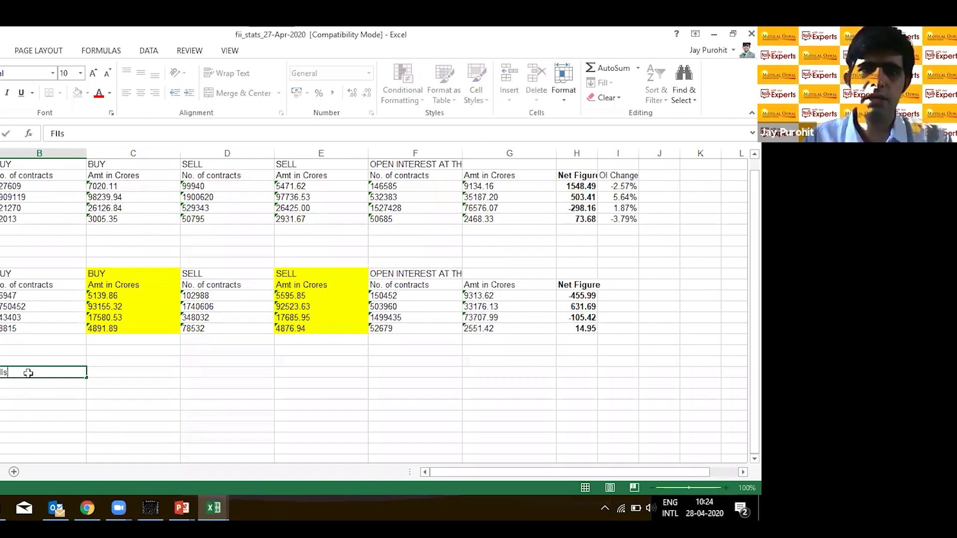
key("Return")
key("Return")
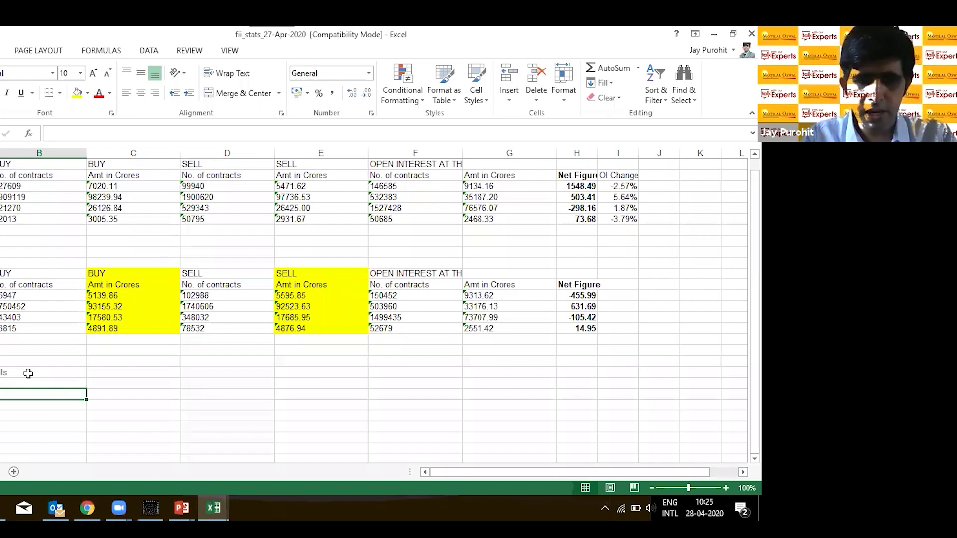
Step: Enter "Short Buying" in B23 with the amount "1000 CR" in C23
type("buy")
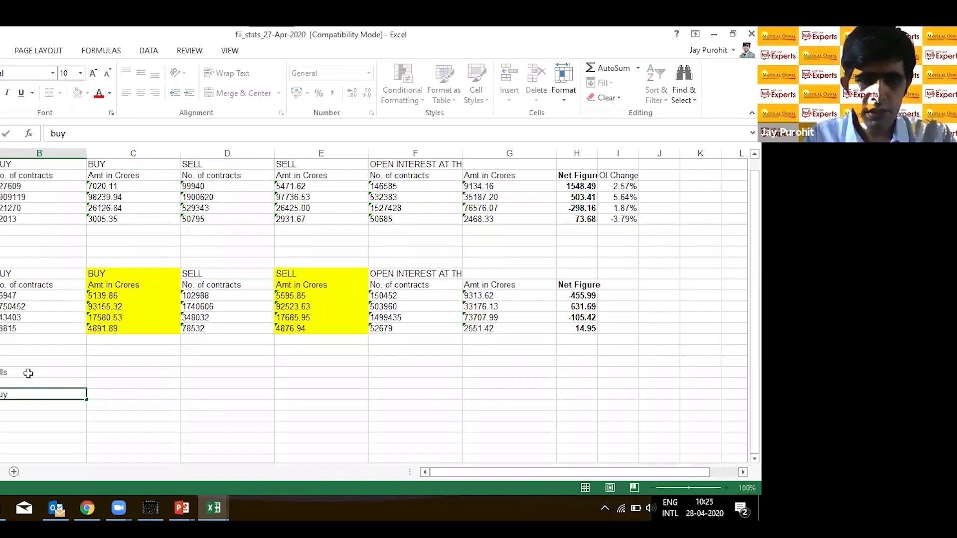
key("BackSpace")
key("BackSpace")
key("BackSpace")
type("SHo")
key("BackSpace")
key("BackSpace")
type("hort")
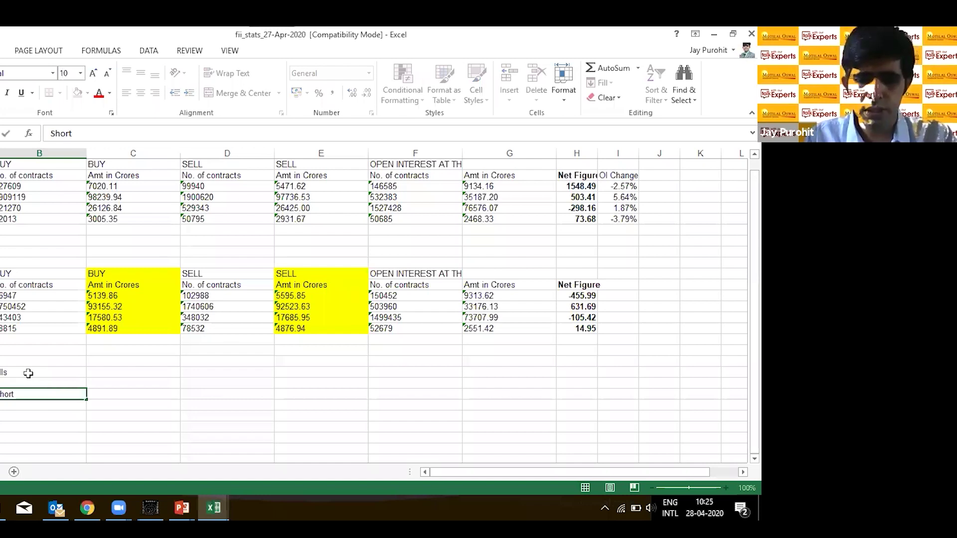
type(" Buying")
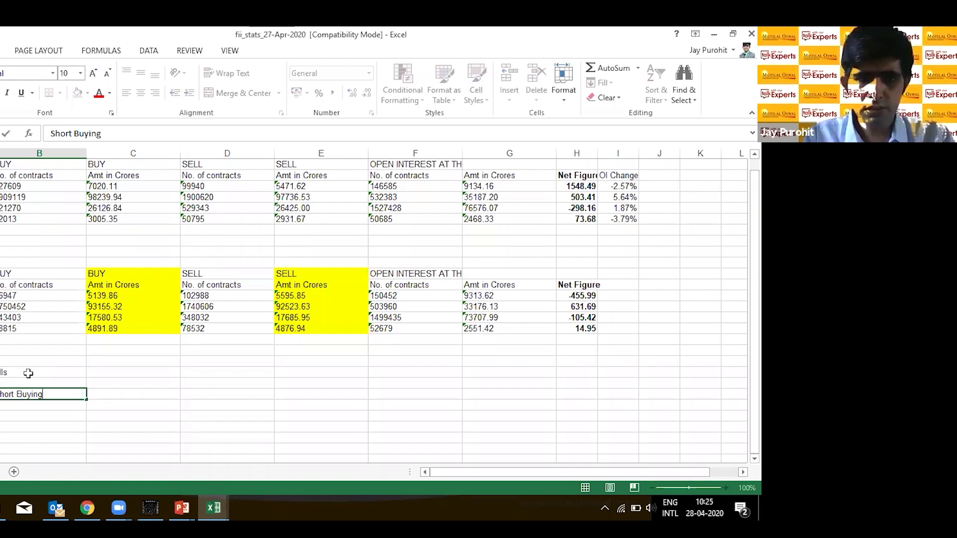
key("Tab")
type("1000")
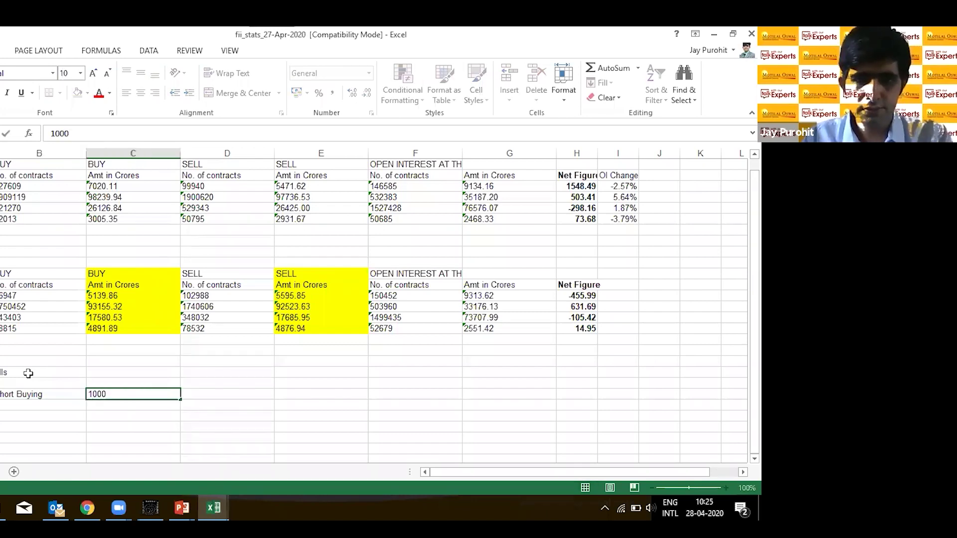
type(" C")
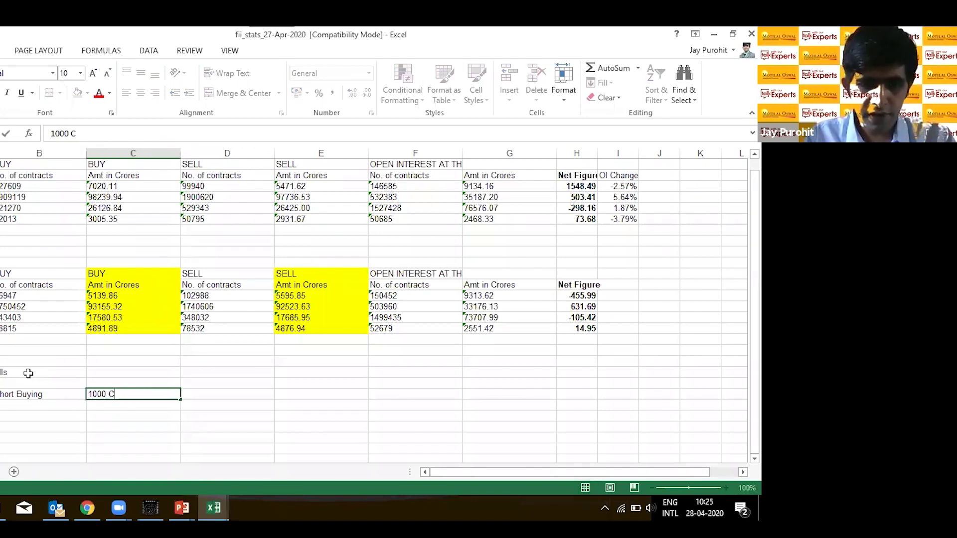
type("R")
key("Return")
Step: Enter "Fresh Buying" in B24 with the amount "548 Cr" in C24
type("Fresh B")
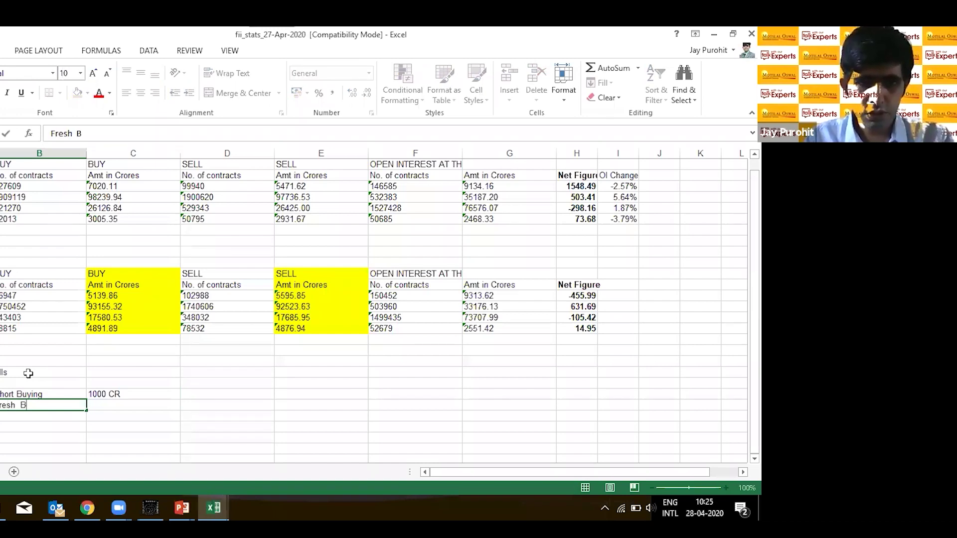
type("uying")
key("Tab")
type("5")
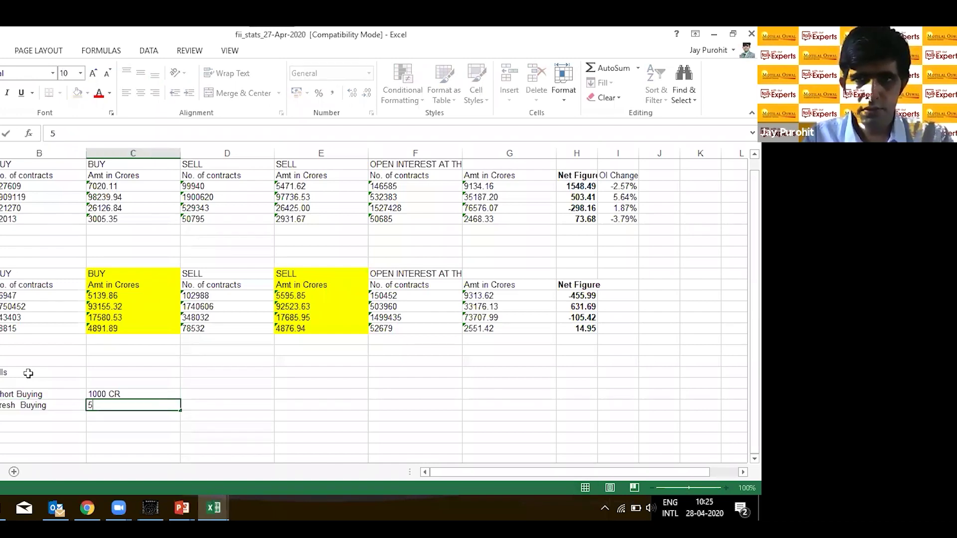
type("00")
key("BackSpace")
key("BackSpace")
type("48")
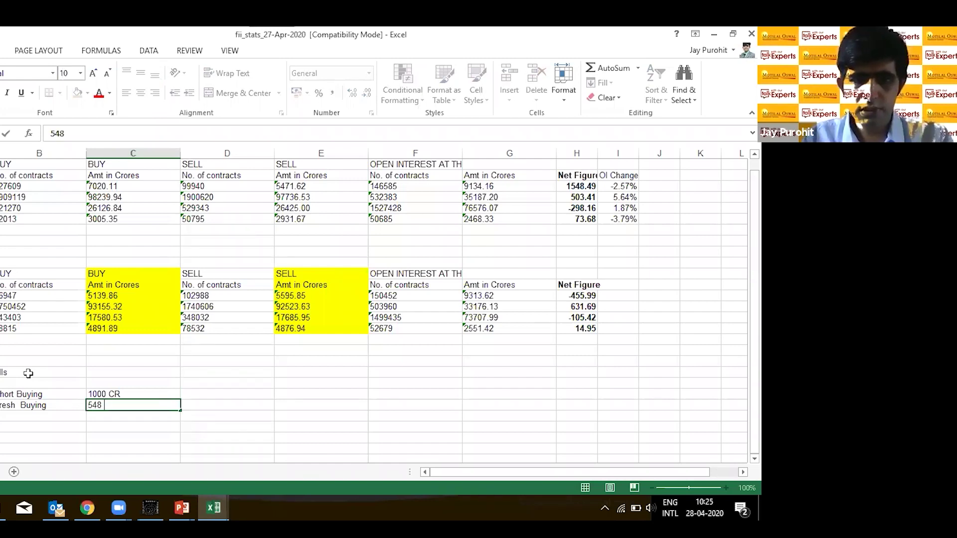
type(" Cr")
key("Tab")
Step: Enter "-7%" in D23 for Short Buying and "4%" in D24 for Fresh Buying
key("Up")
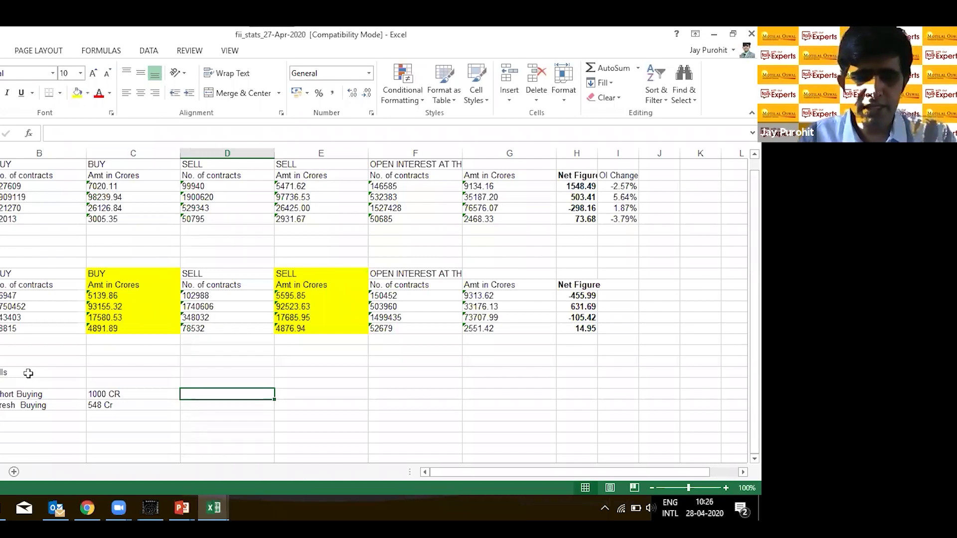
type("7")
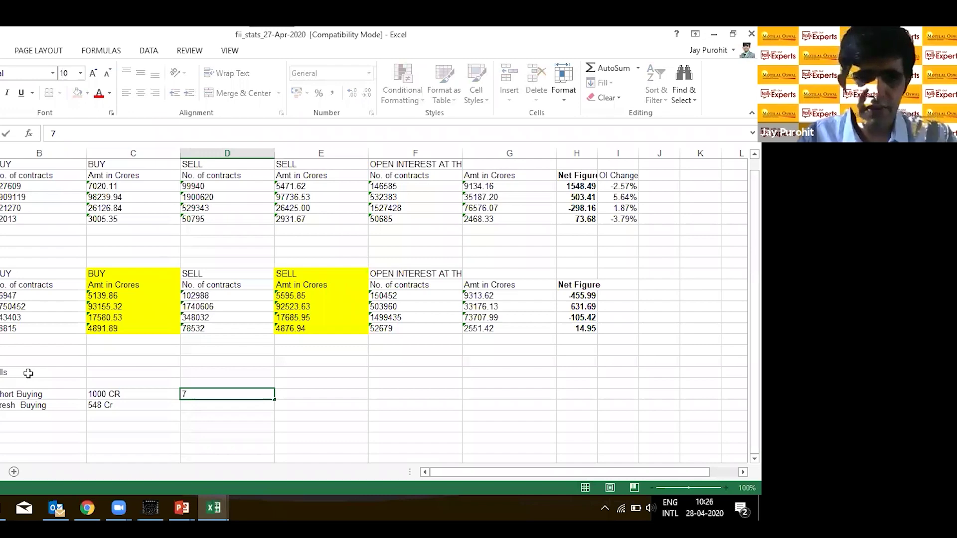
type("%")
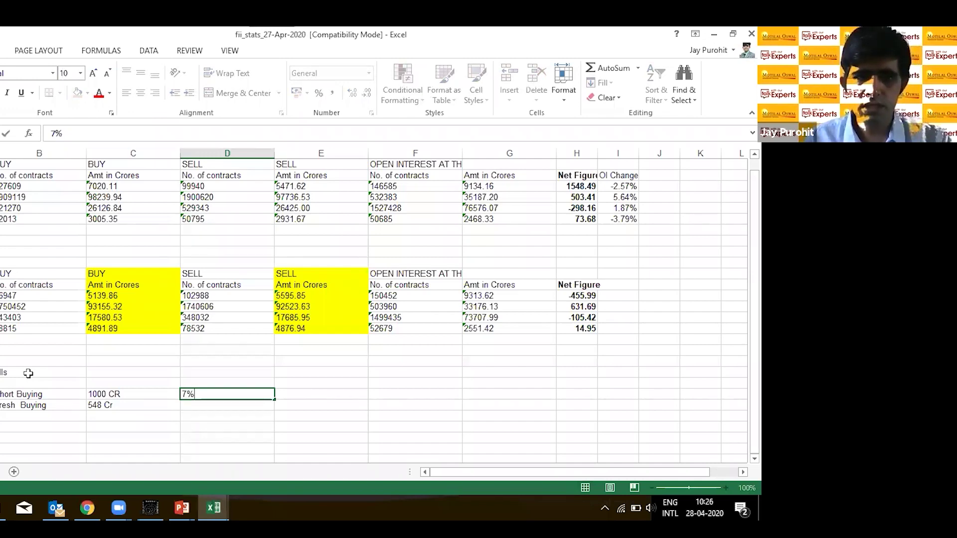
key("Return")
key("Up")
type("-7")
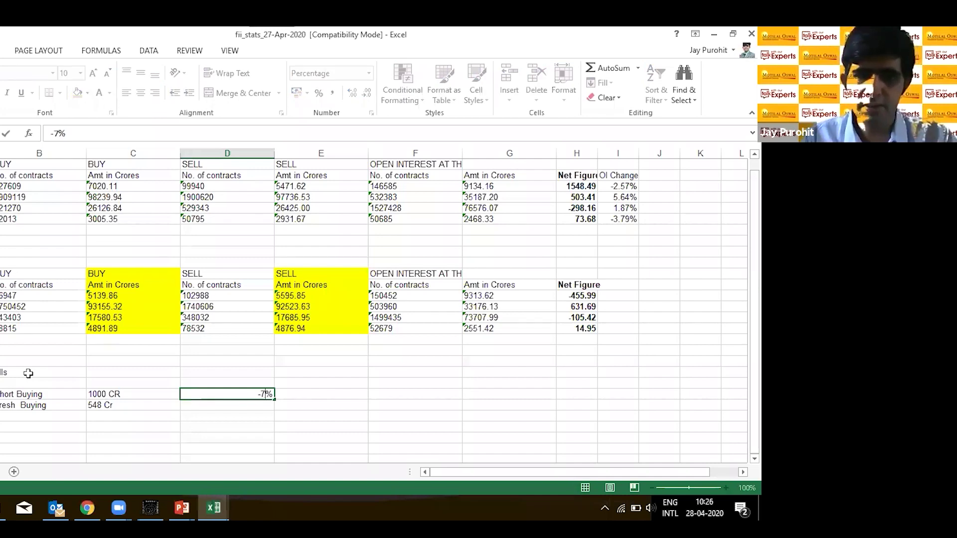
key("Return")
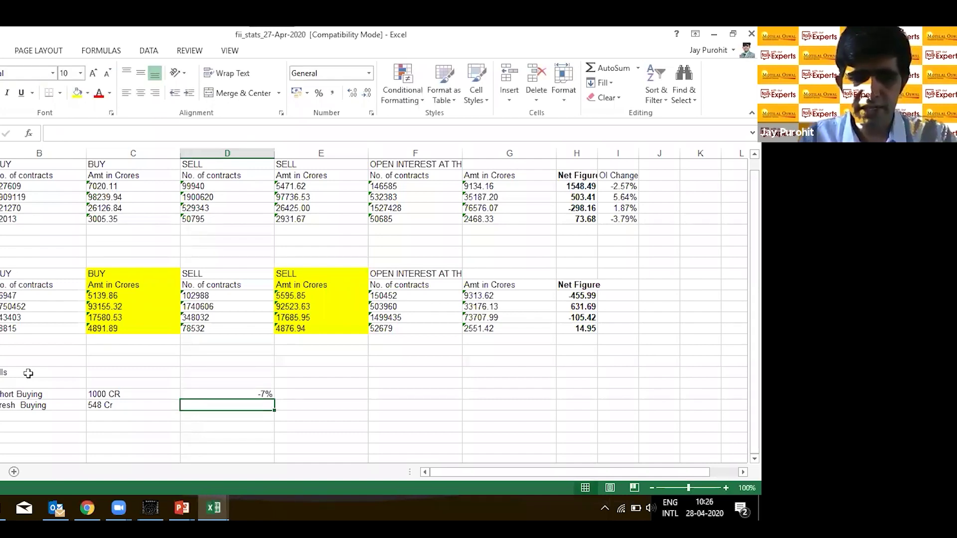
type("4%")
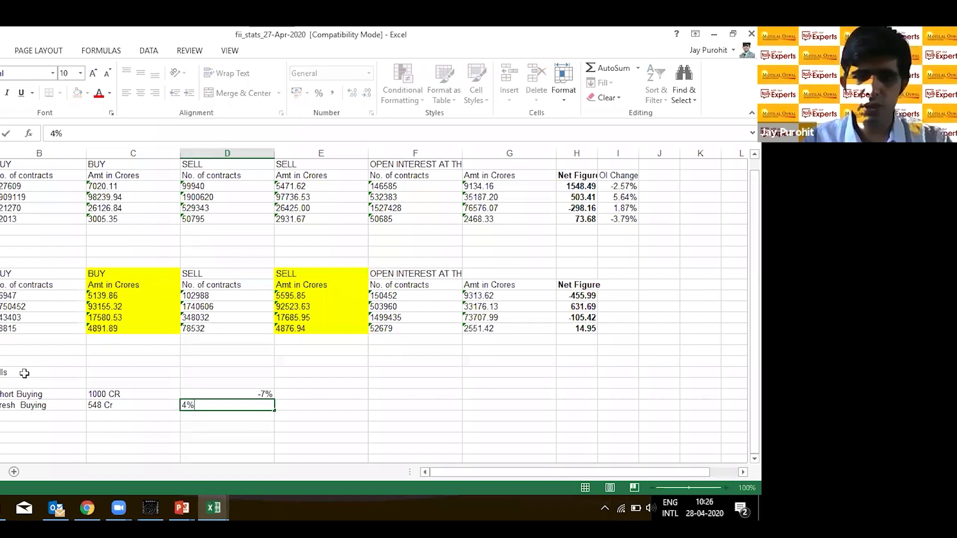
key("Return")
Step: Add the two percentages in D25 with the formula =D23+D24
type("=")
key("Up")
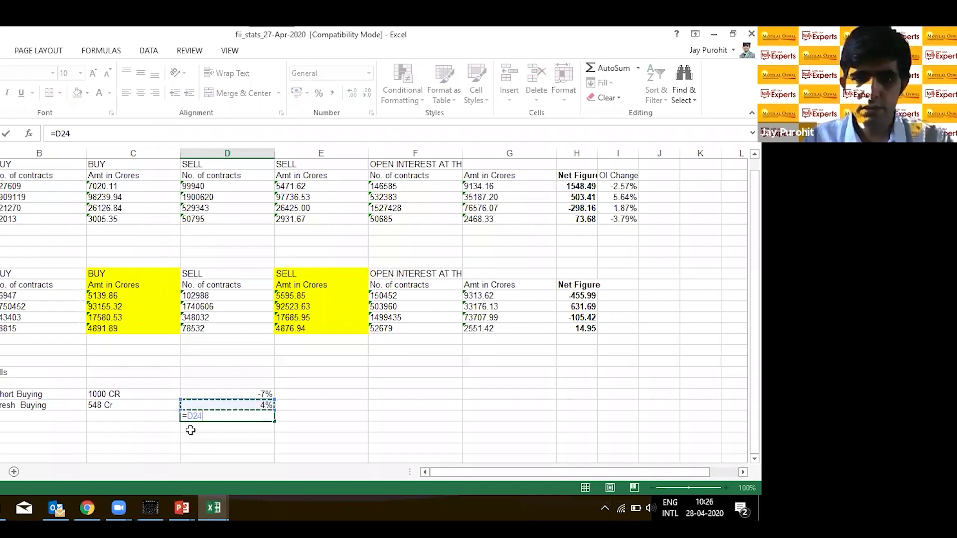
key("Up")
type("+")
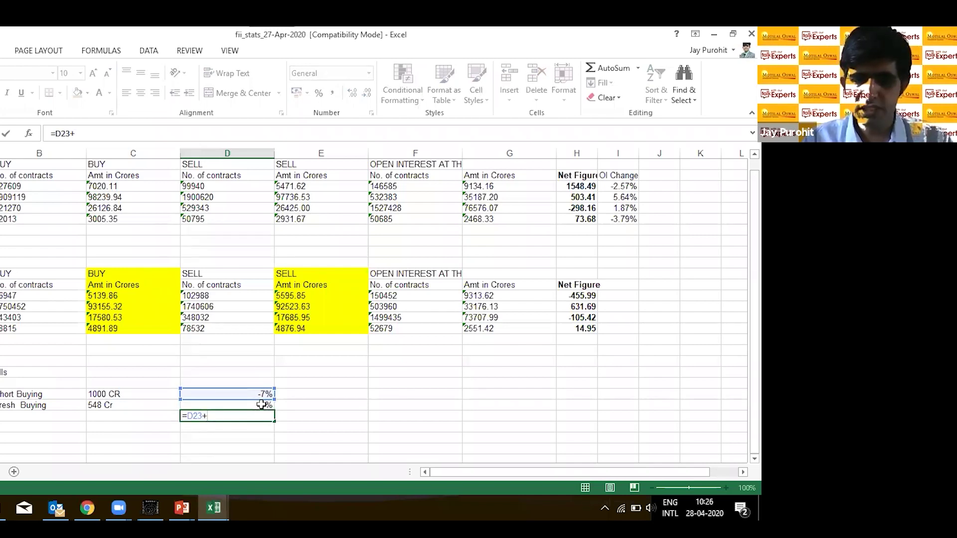
key("Up")
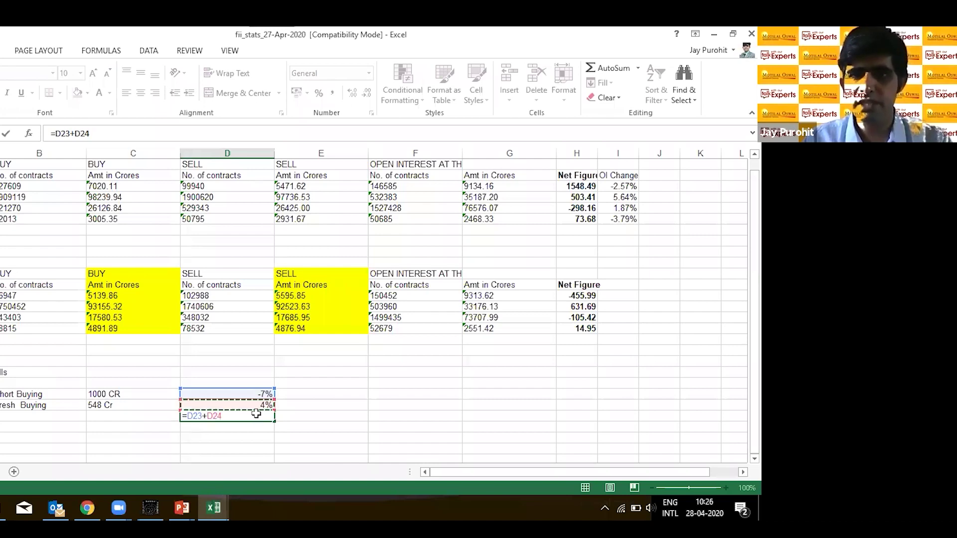
key("Return")
left_click(193, 417)
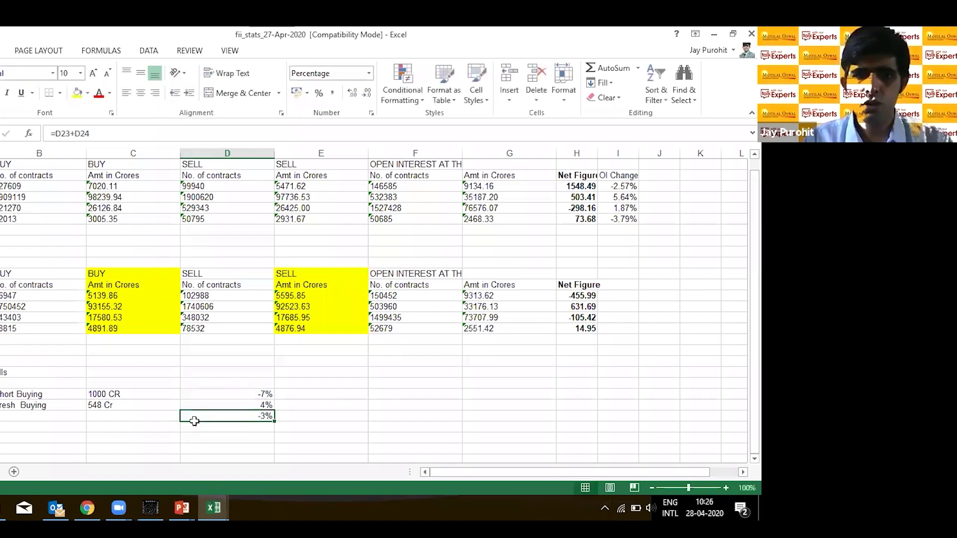
Step: Enter the combined buying amount "1548 Cr" in C25, below the two example amounts
left_click(617, 186)
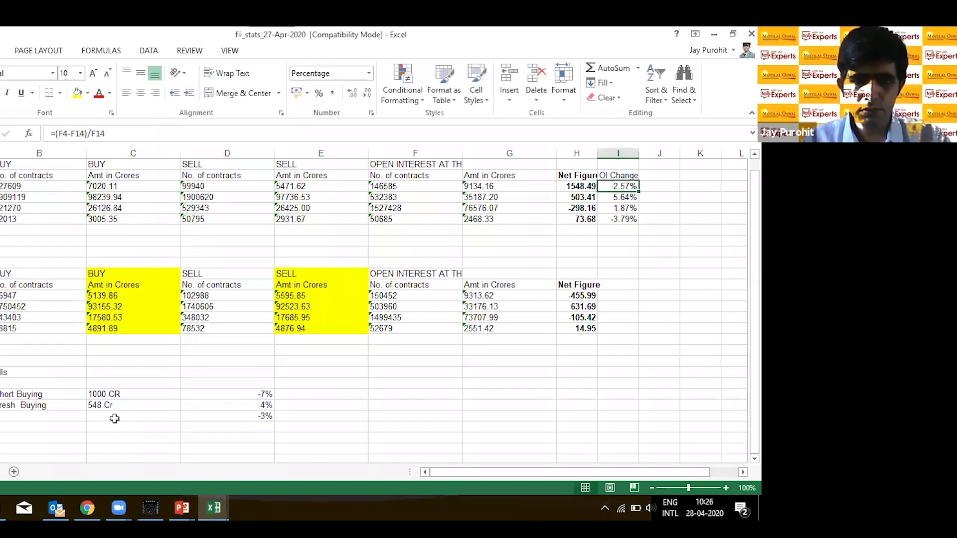
key("ctrl+z")
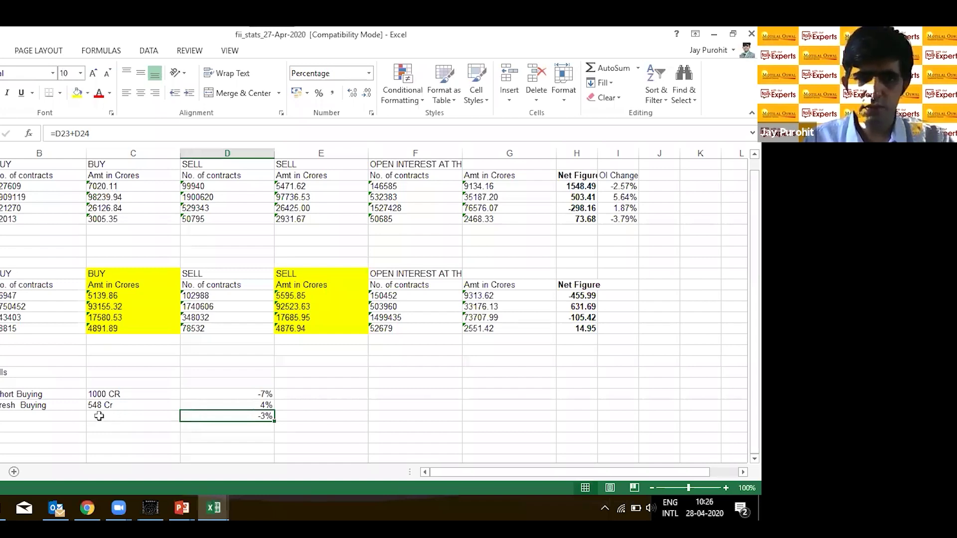
left_click(99, 416)
type("15")
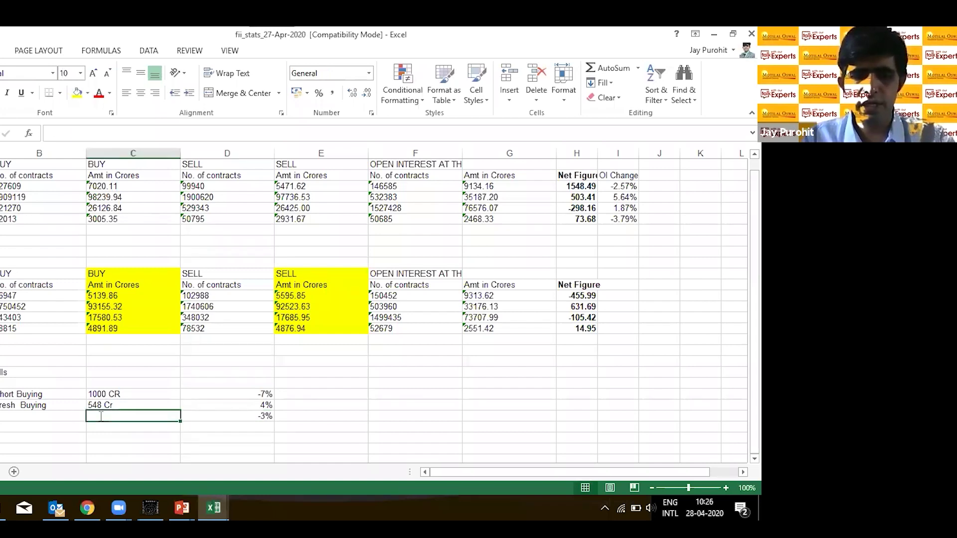
type("48 C")
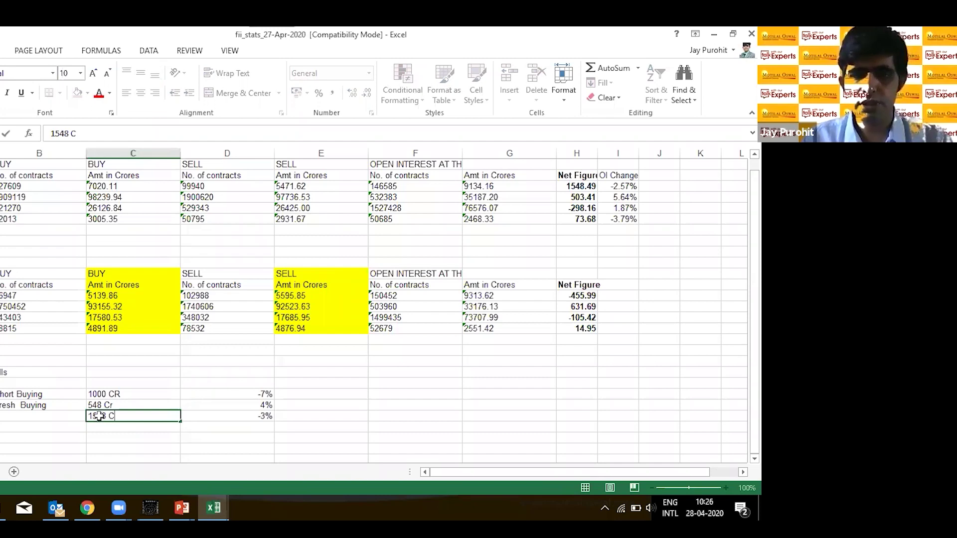
type("r")
key("Return")
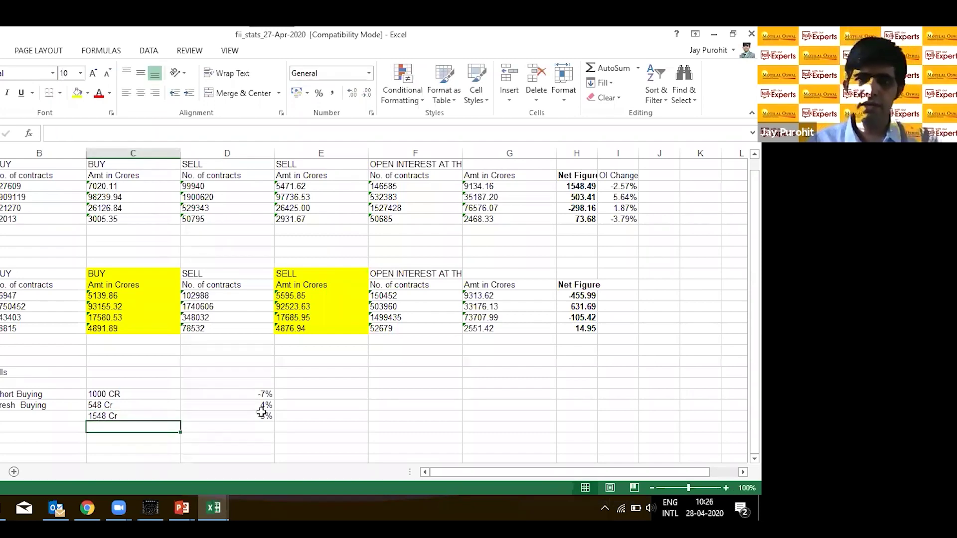
left_click(261, 416)
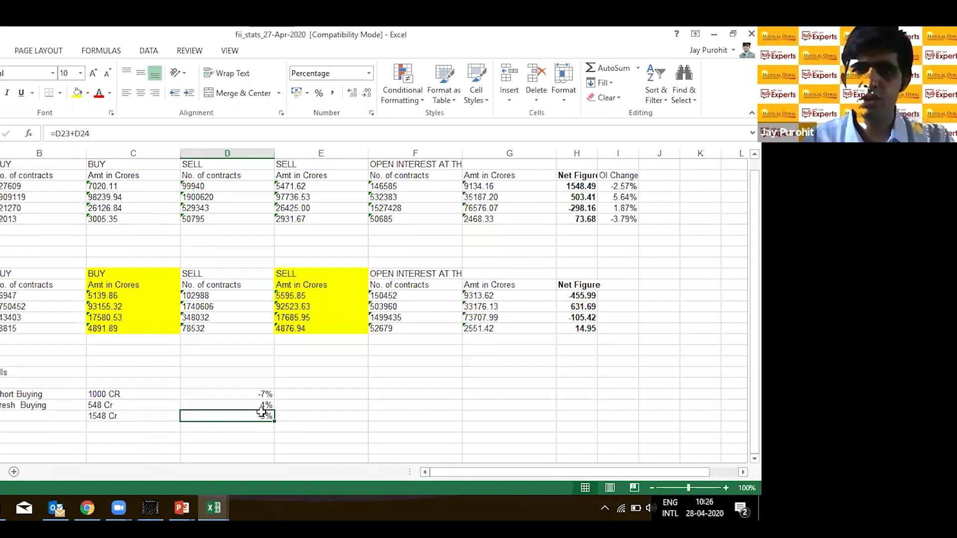
left_click(585, 186)
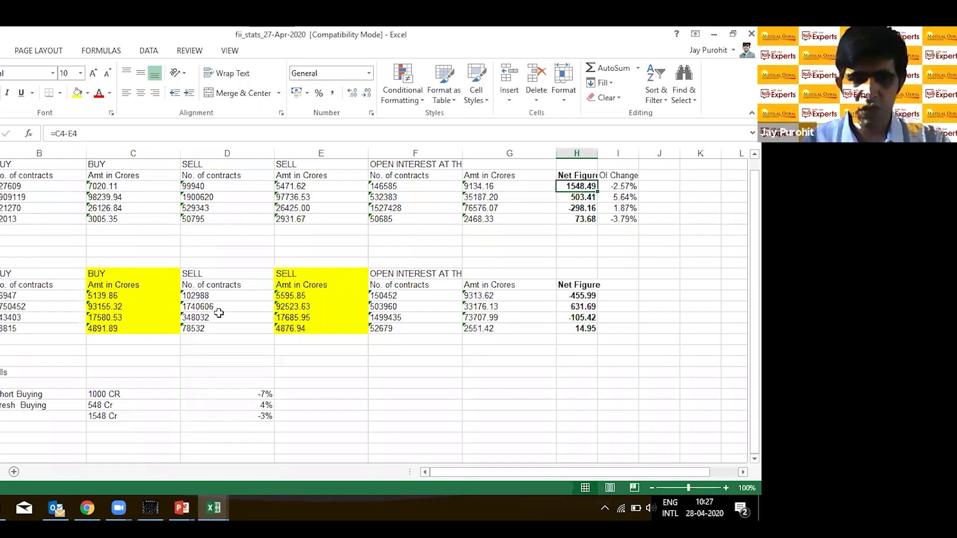
Step: Add a blank worksheet to the workbook and switch to the NSE archives page in Chrome
left_click(14, 471)
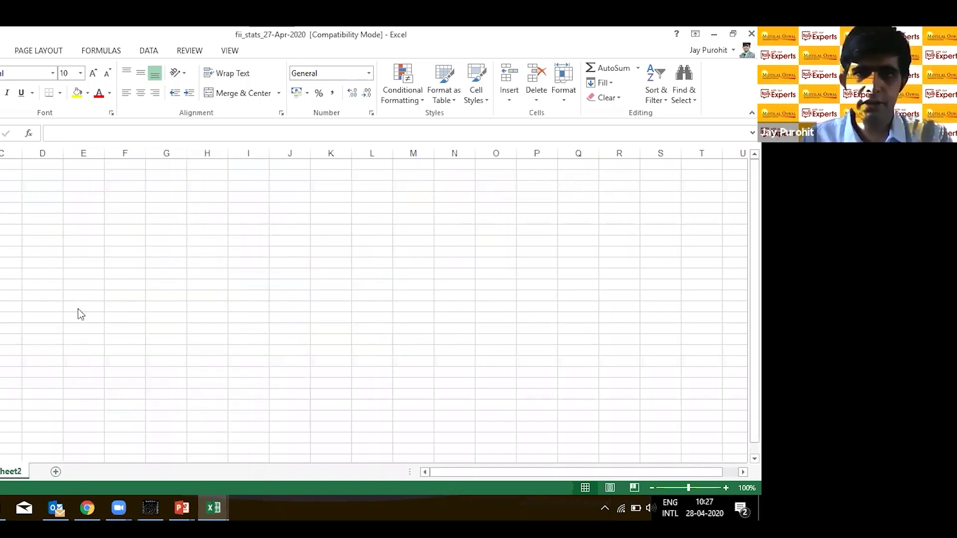
key("alt+Tab")
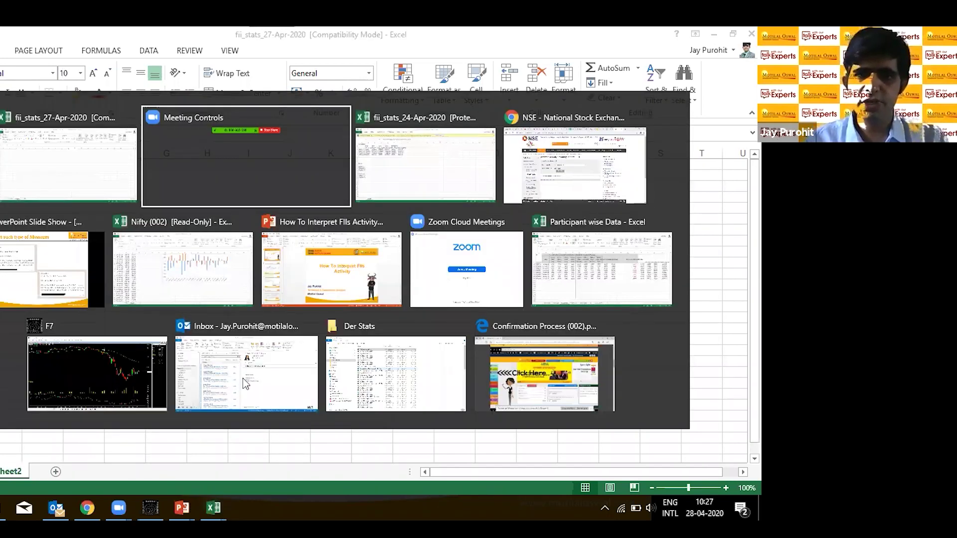
key("Tab")
key("Tab")
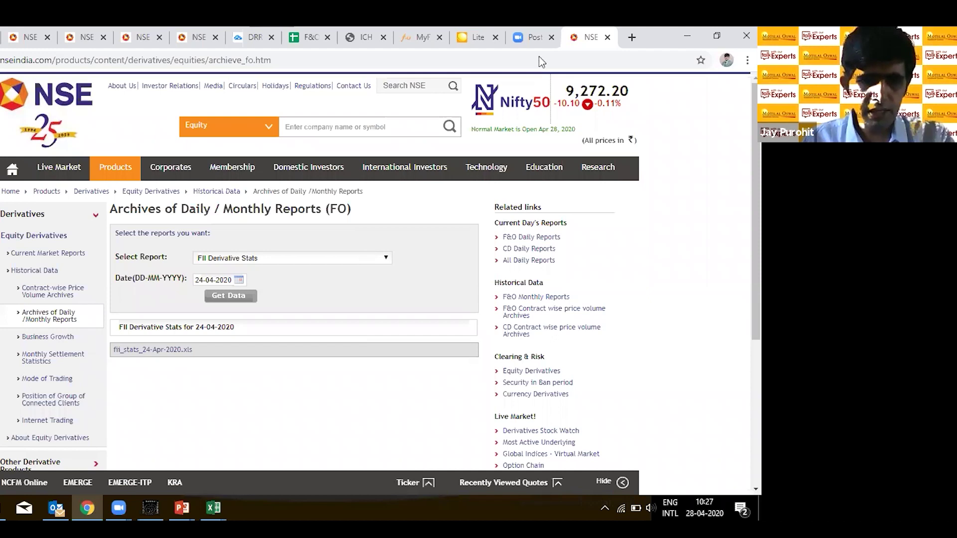
left_click(505, 48)
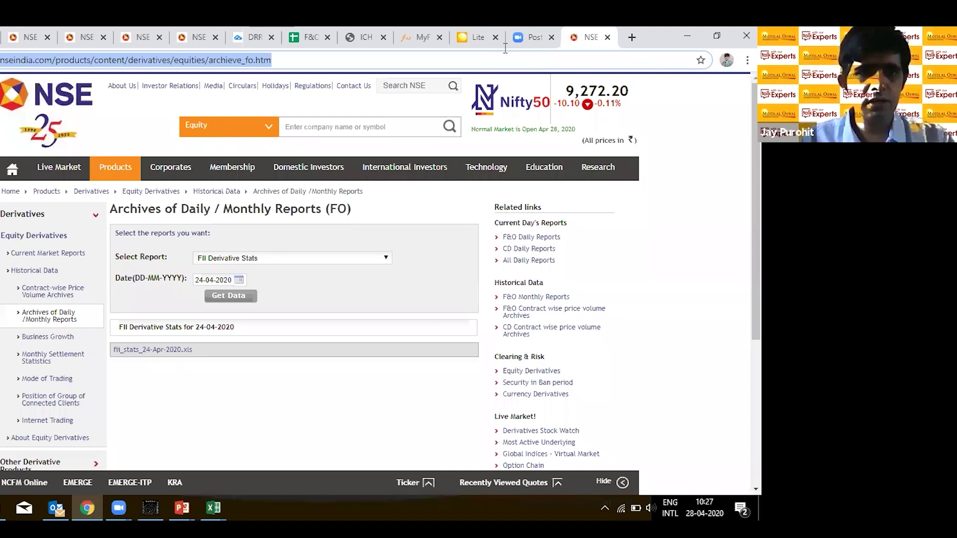
key("alt+Tab")
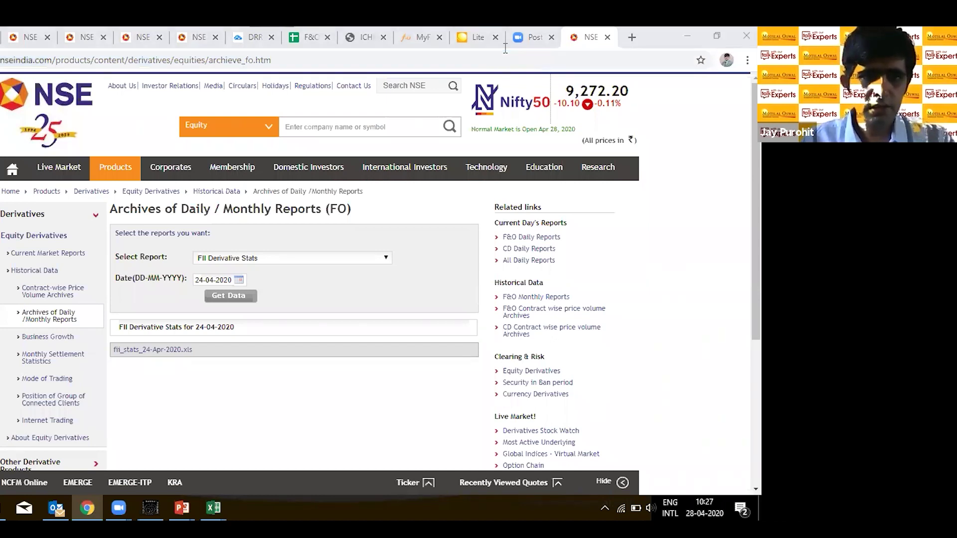
left_click(338, 296)
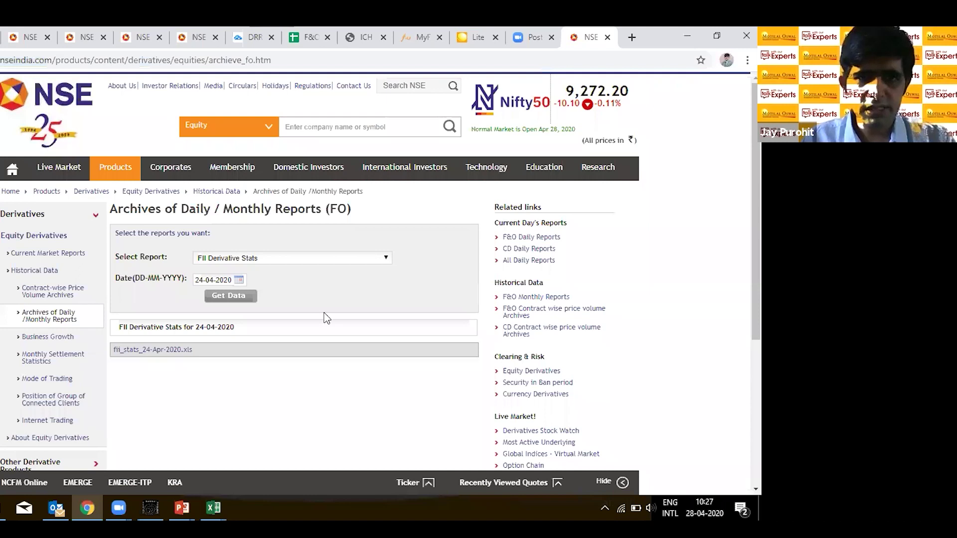
key("alt+Tab")
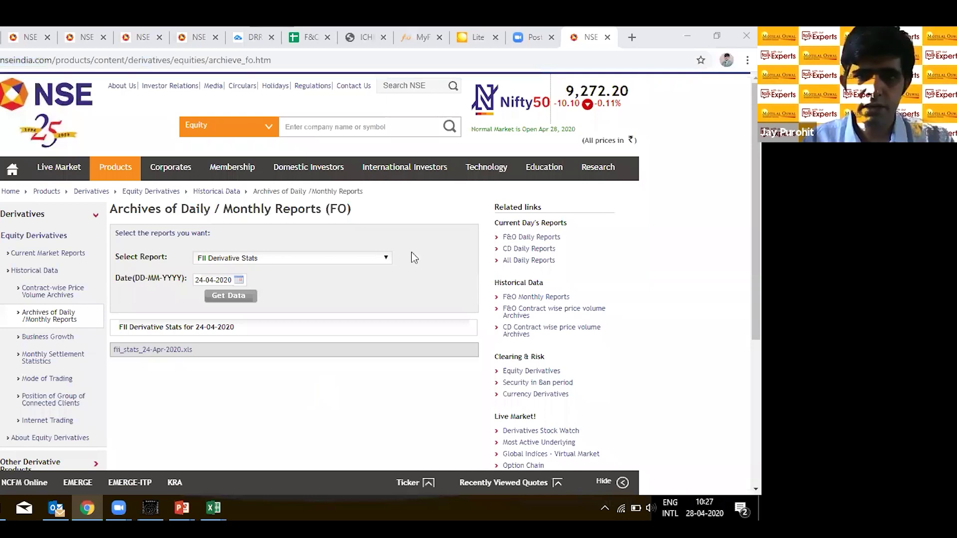
Step: Fetch the Participant wise Open Interest report for 24-04-2020 from the derivatives archives
left_click(386, 259)
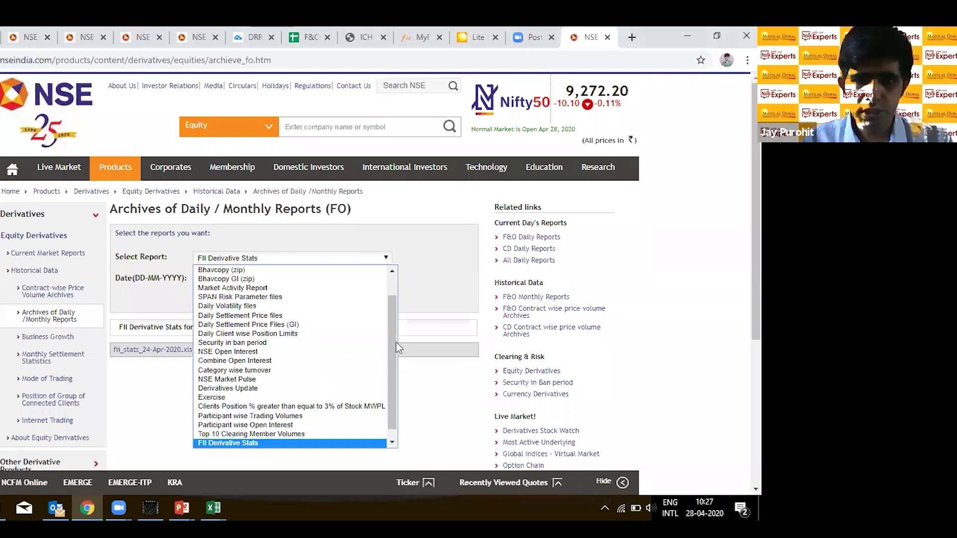
scroll(395, 342, "down", 1)
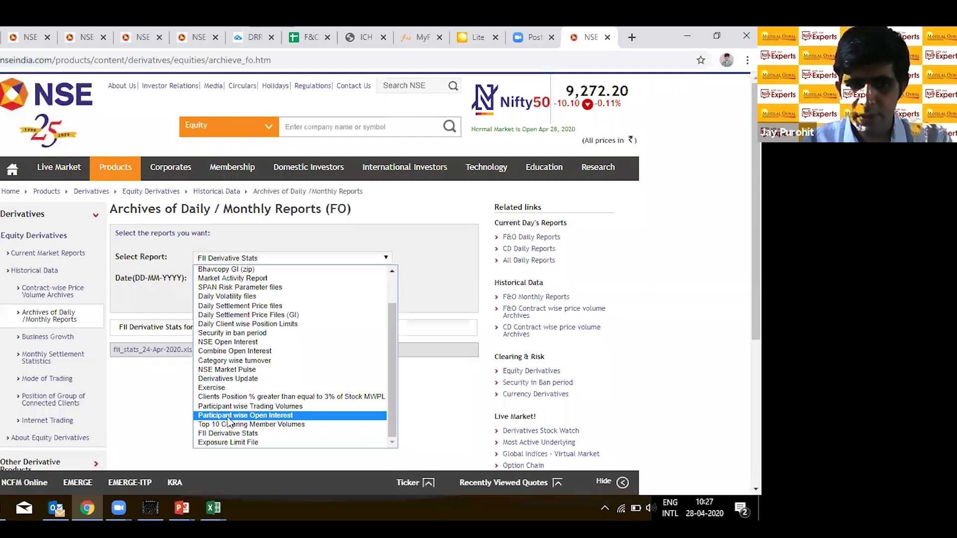
left_click(264, 416)
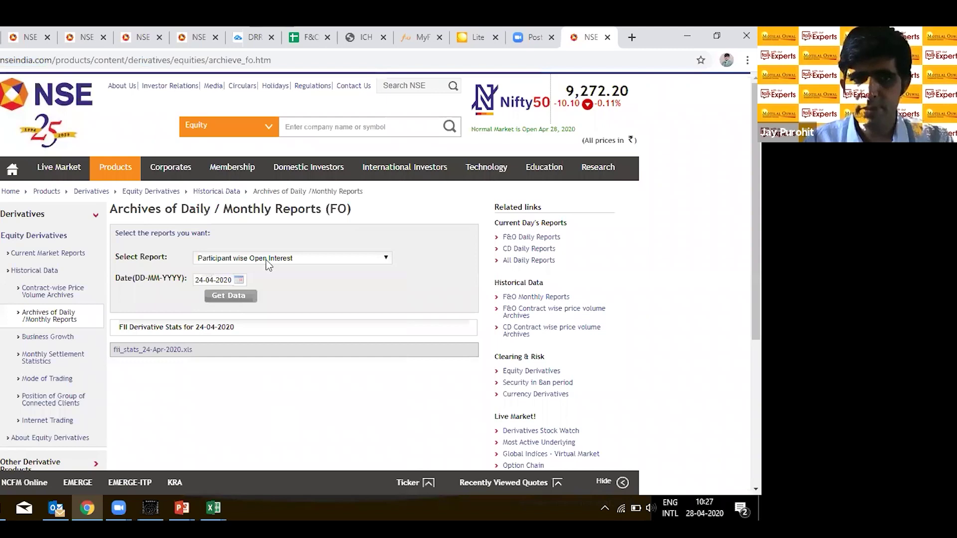
left_click(234, 298)
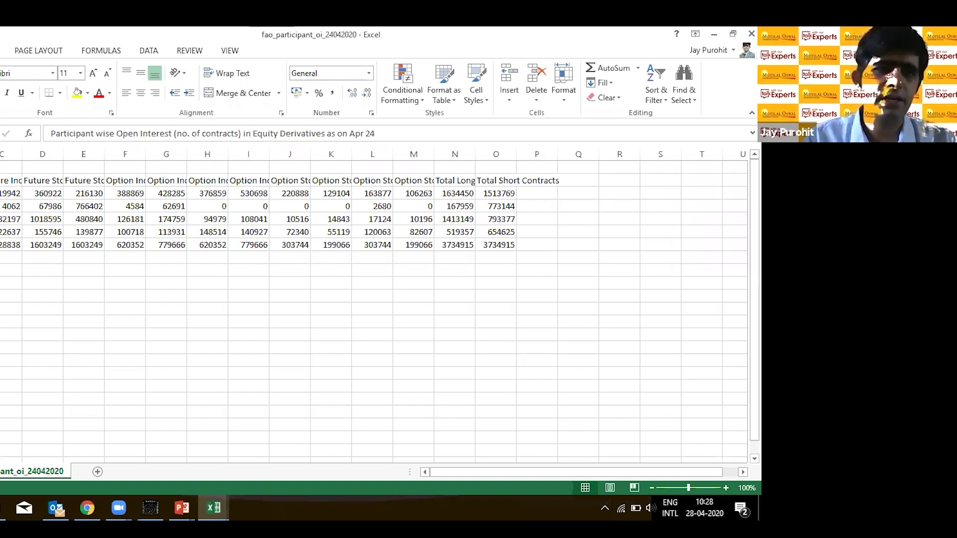
Step: Try to widen column A to fit the report title, and undo the width change
scroll(374, 299, "left", 1)
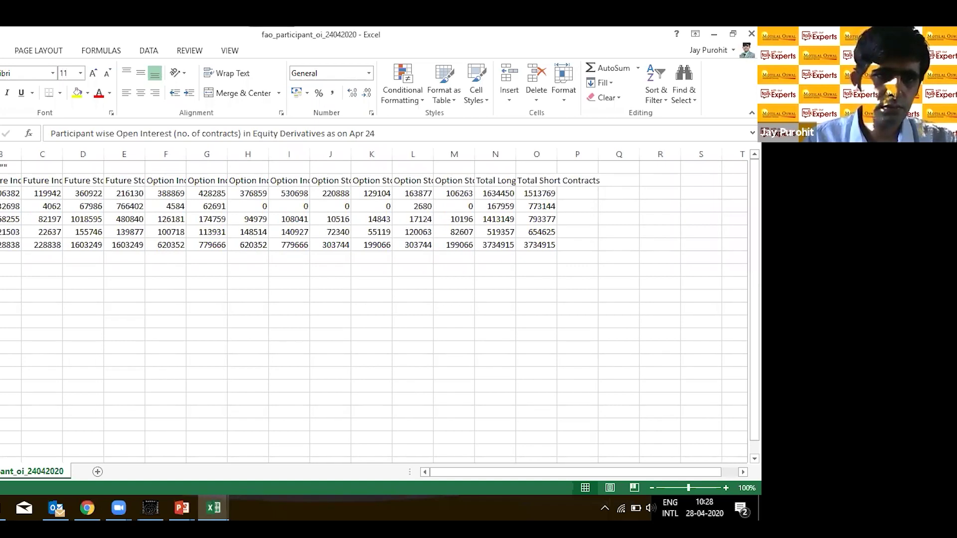
scroll(15, 150, "left", 1)
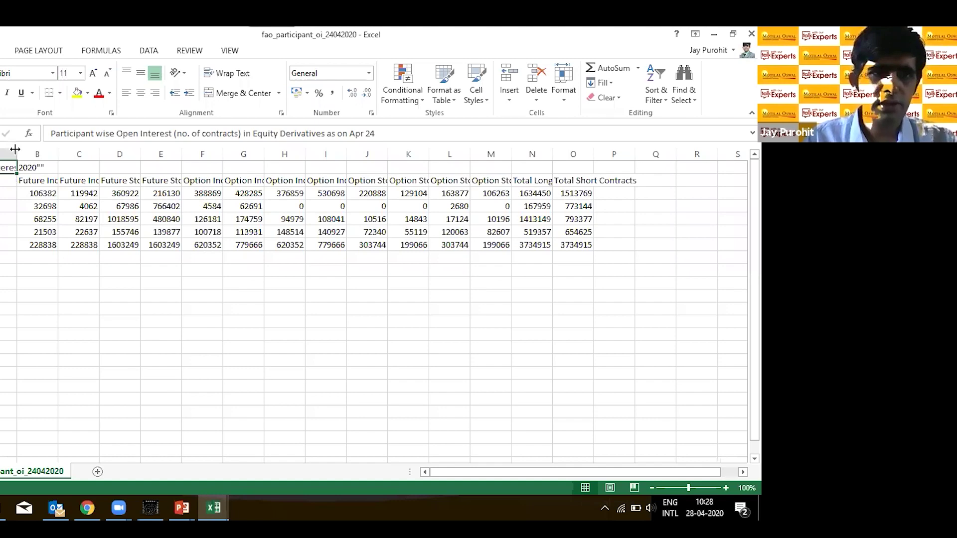
left_click_drag(16, 149, 180, 152)
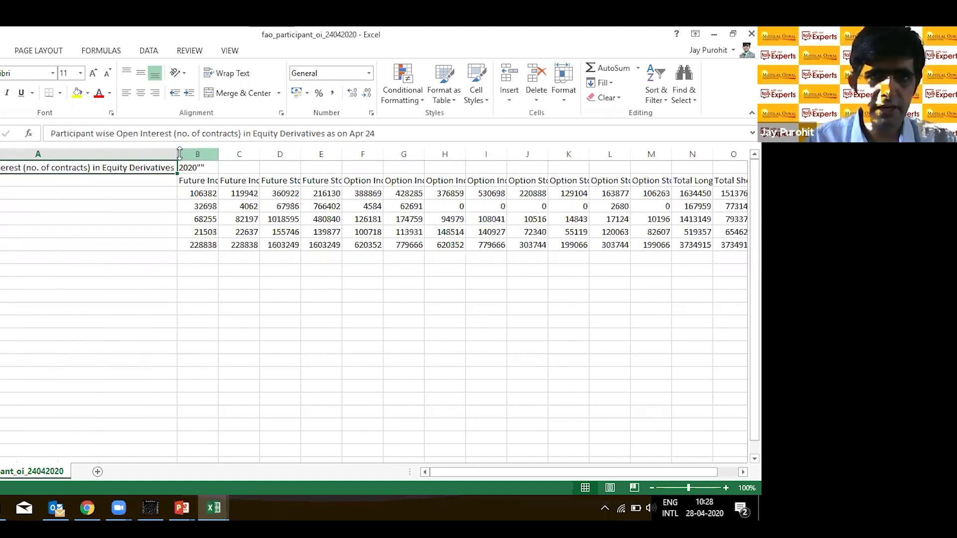
double_click(181, 152)
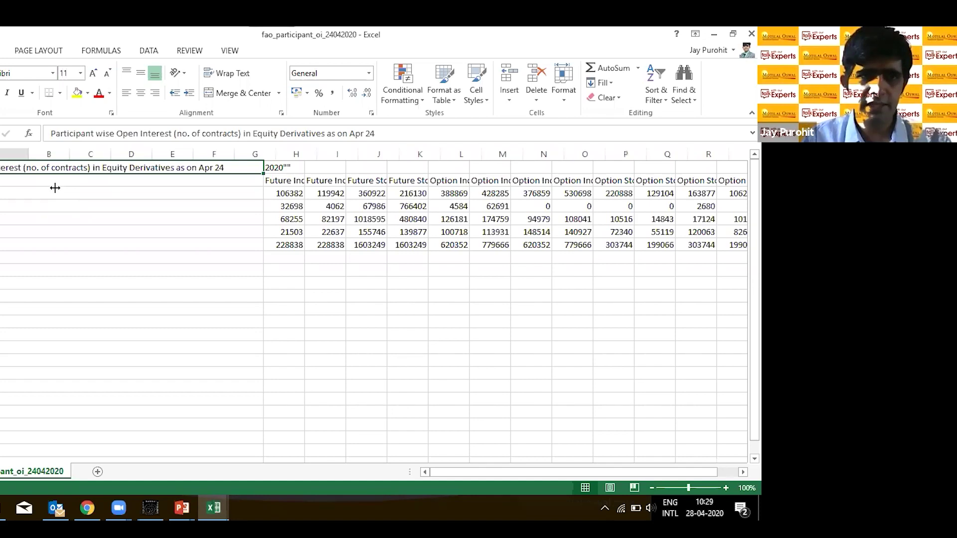
key("ctrl+z")
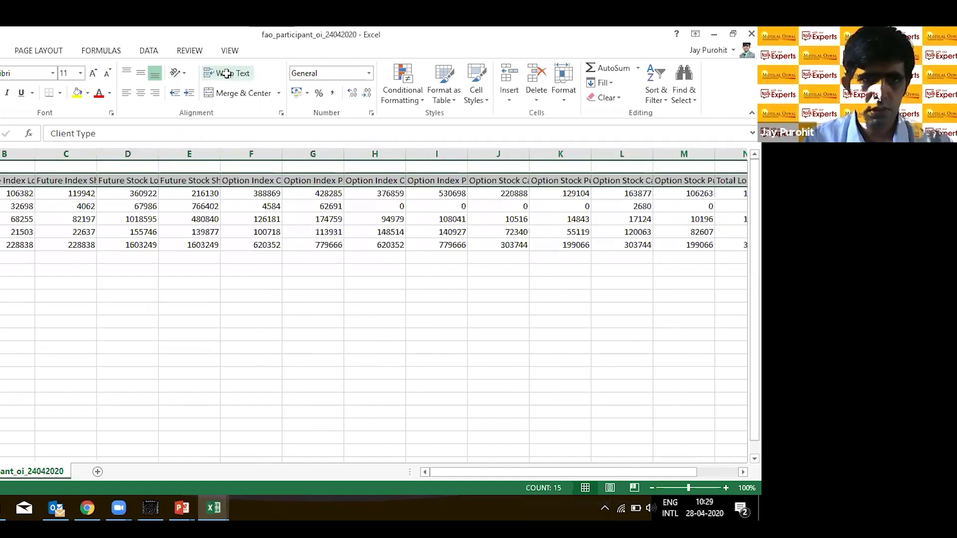
Step: Wrap the text of the column headings in the Client Type header row
left_click(229, 74)
left_click(18, 254)
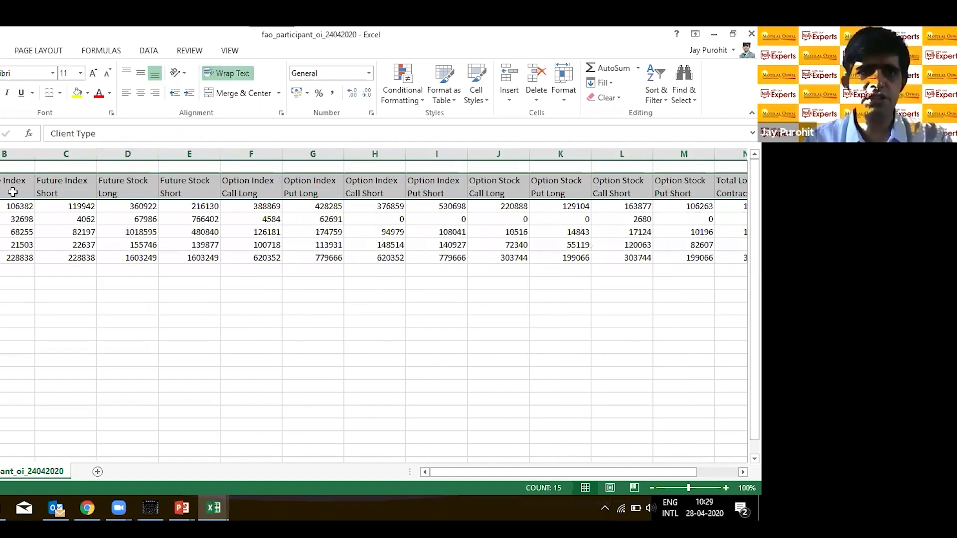
left_click(13, 192)
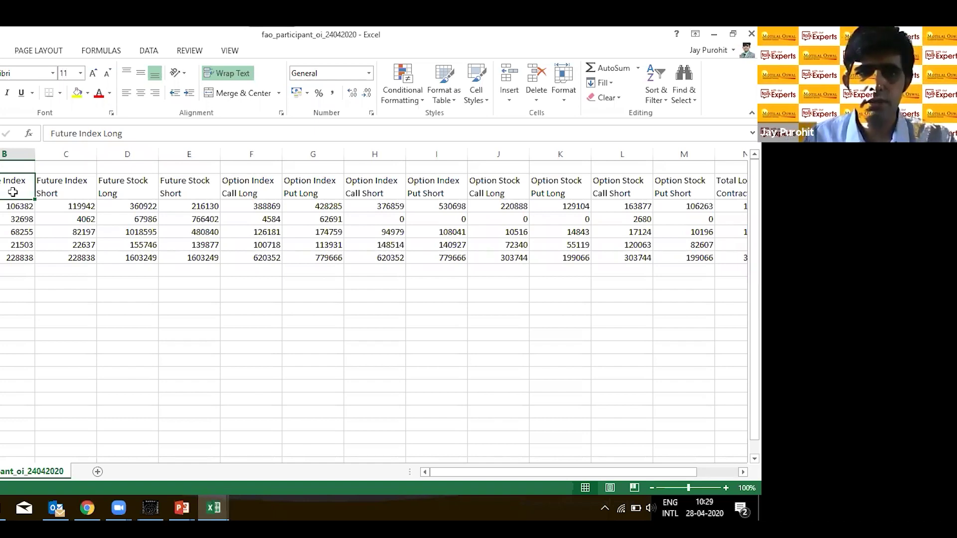
Step: Review the column headings from Future Index Short through Option Index Put Short in the header row
key("Right")
key("Right")
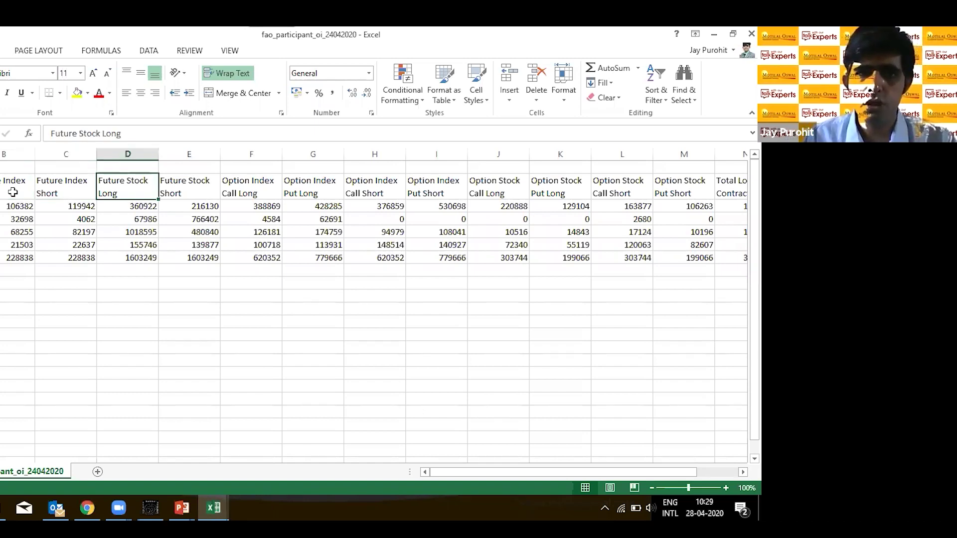
key("Right")
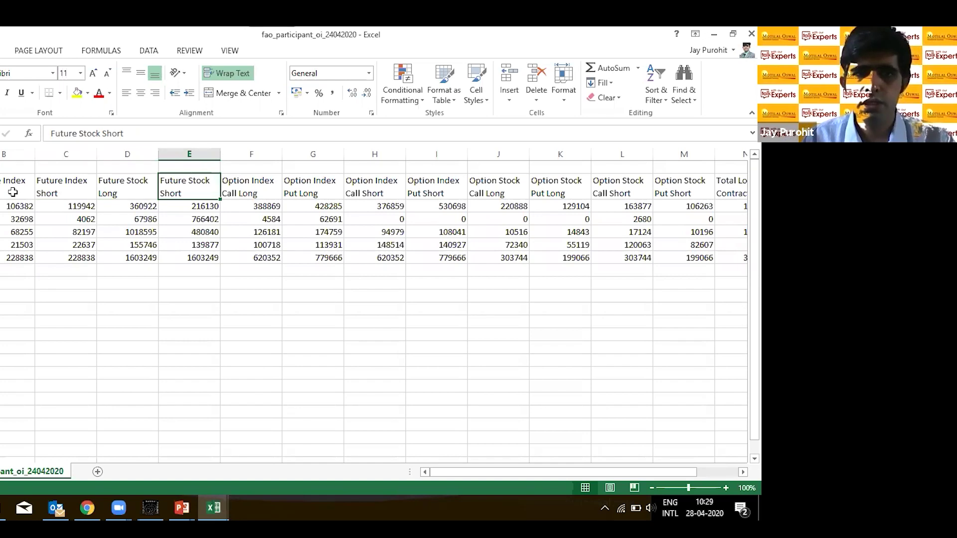
key("Right")
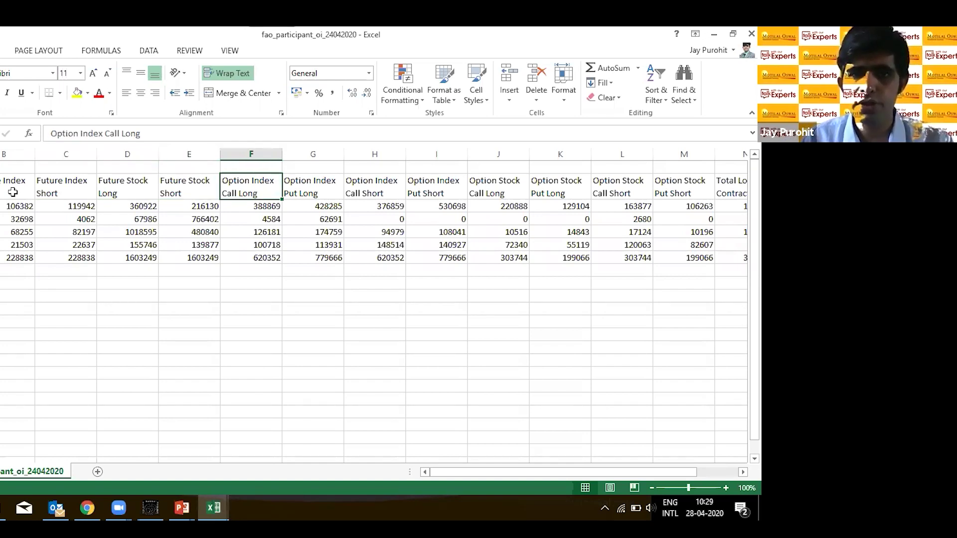
key("Right")
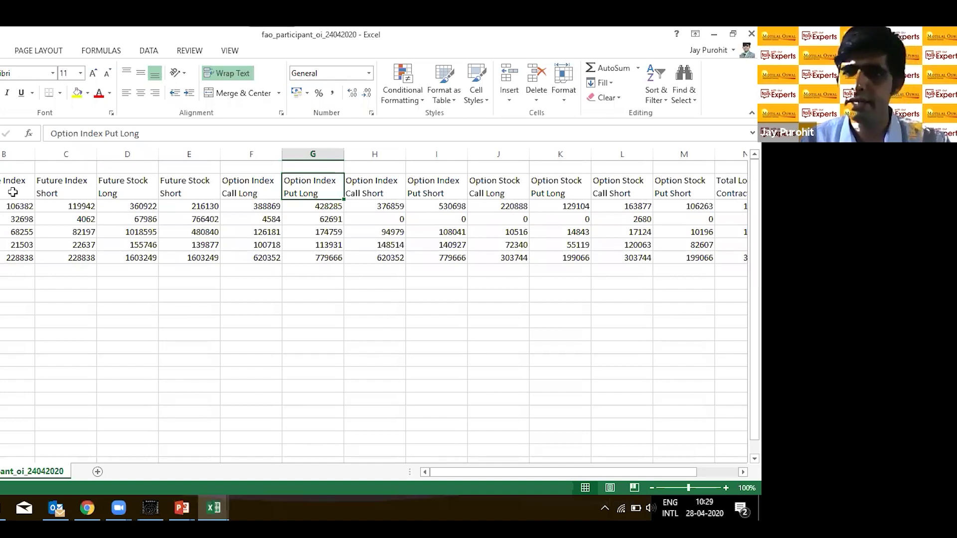
key("Right")
key("Right")
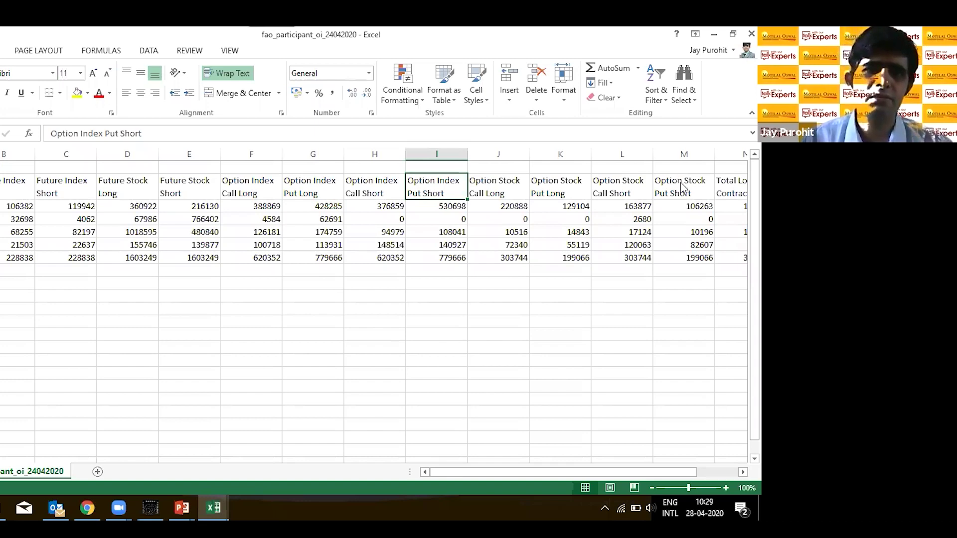
Step: Fill the headings from Option Stock Call Long to Total Short Contracts with light grey
key("Right")
key("ctrl+shift+Right")
left_click(87, 93)
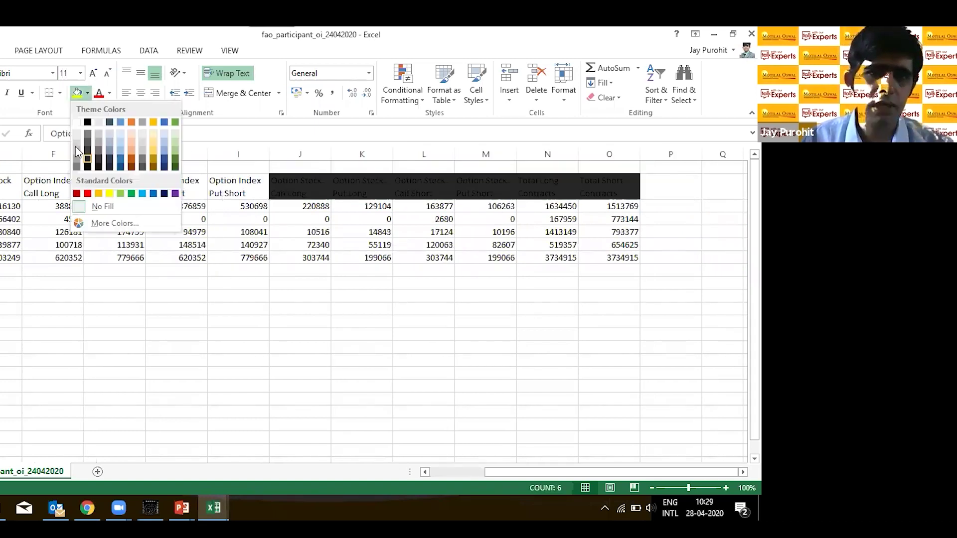
left_click(76, 147)
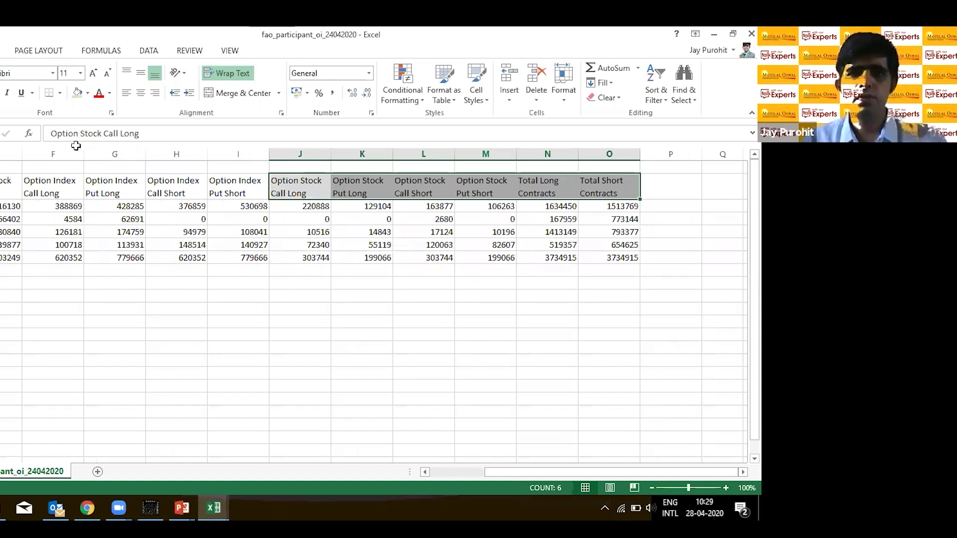
Step: Examine the Option Stock Call Long column and the headings before it, going back to Client Type
left_click(252, 187)
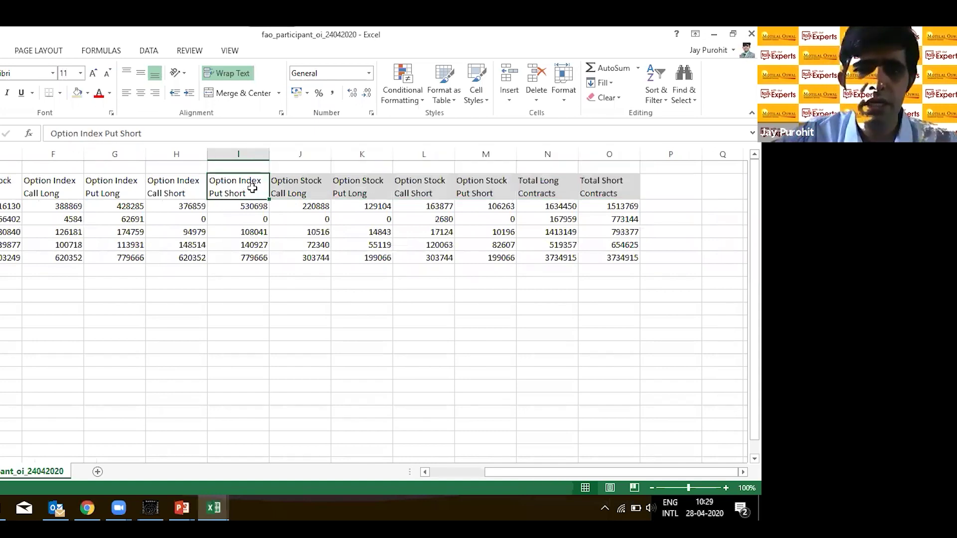
key("Right")
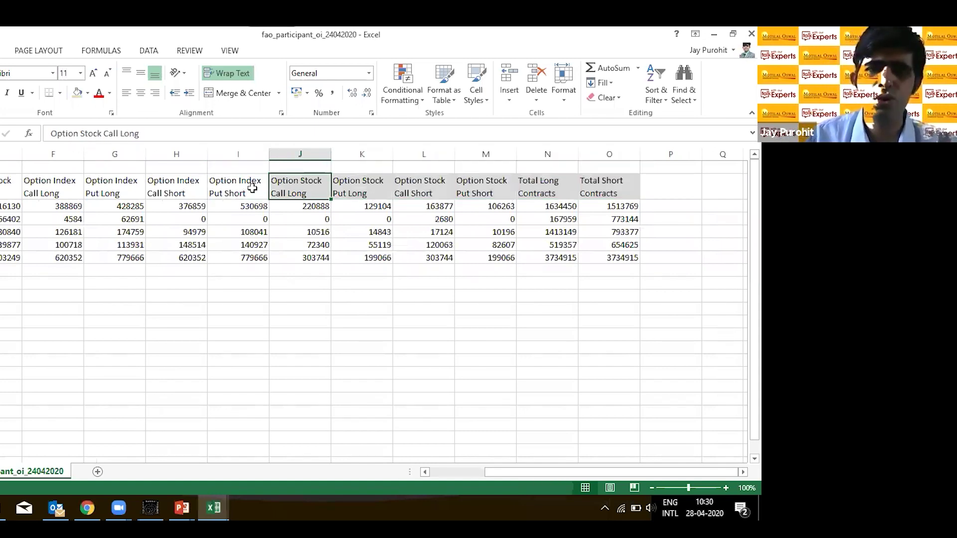
key("Down")
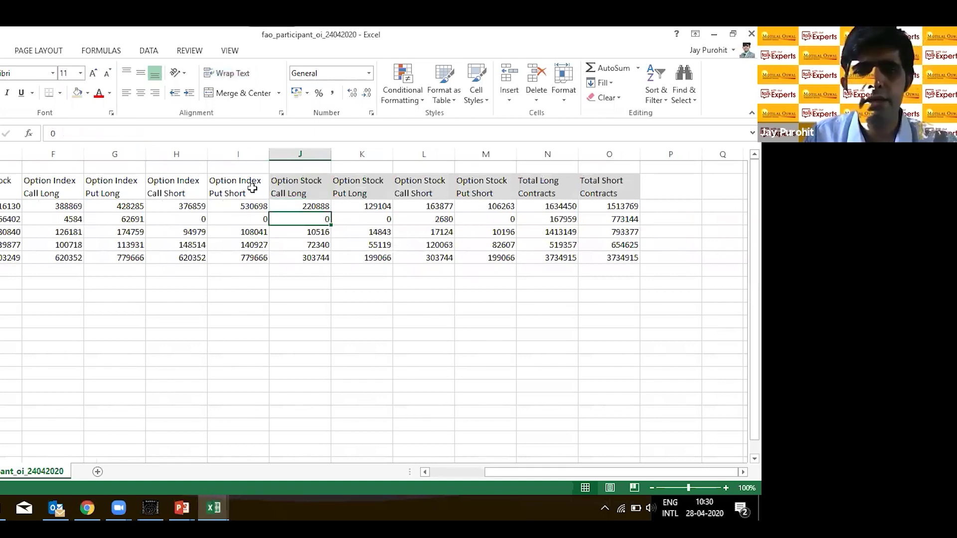
key("Up")
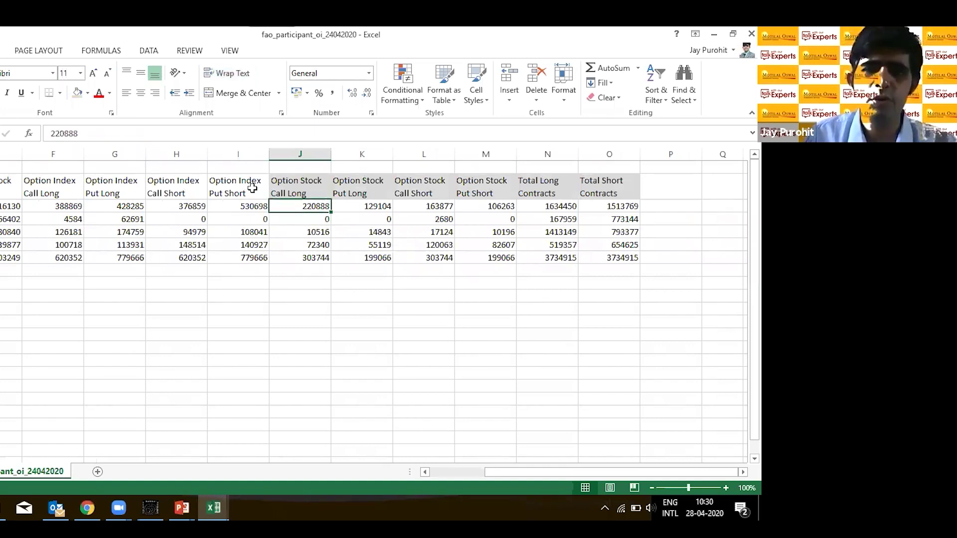
left_click(252, 187)
key("Left")
key("Left")
key("Left")
key("Left")
key("Left")
key("Left")
key("Left")
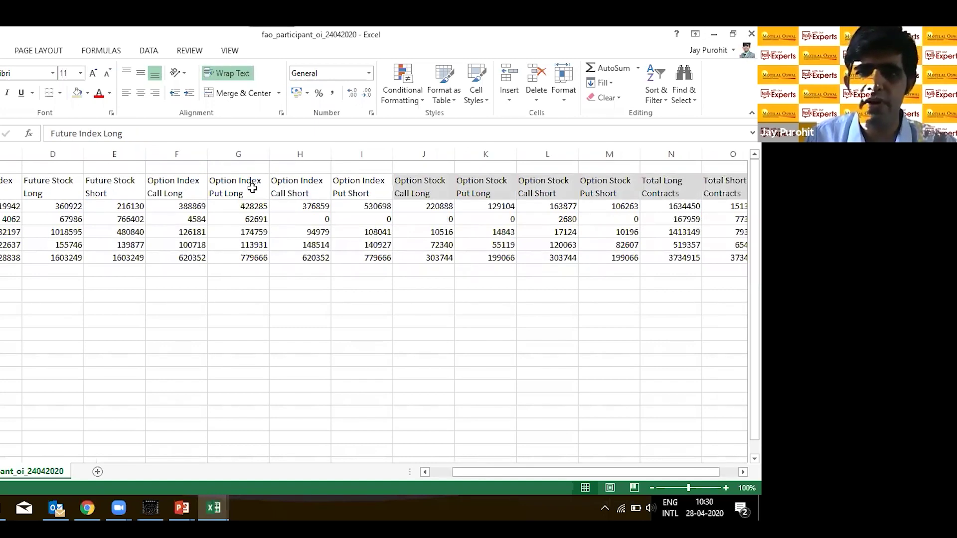
key("Left")
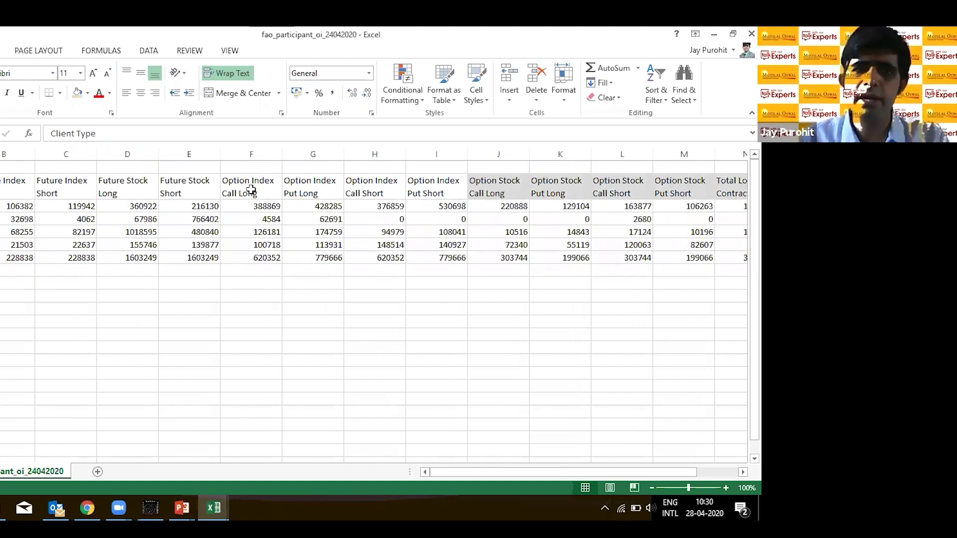
Step: Fill the table from Client Type through Option Index Put Short, headings and all data rows, with light green
left_click(251, 190)
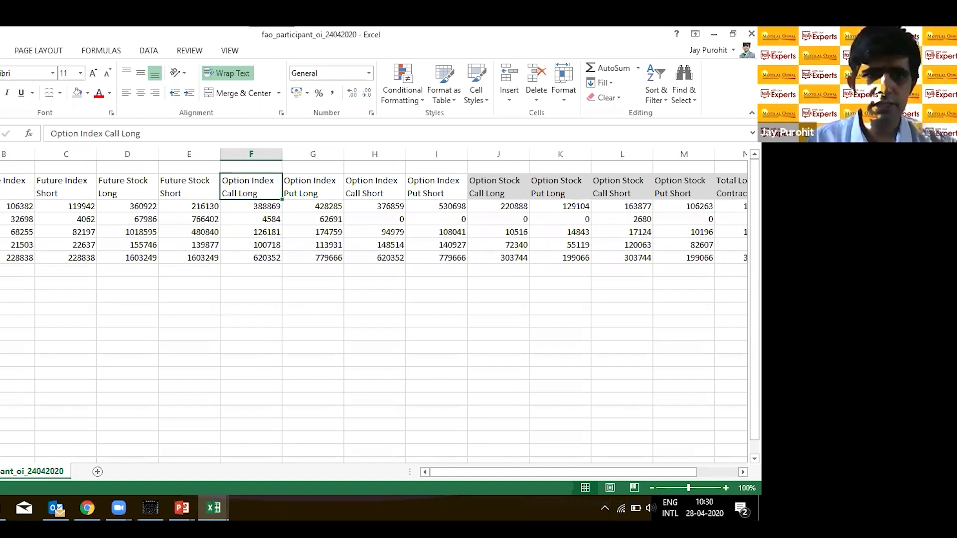
mouse_move(2, 185)
left_mouse_down()
mouse_move(421, 182)
mouse_move(441, 257)
left_mouse_up()
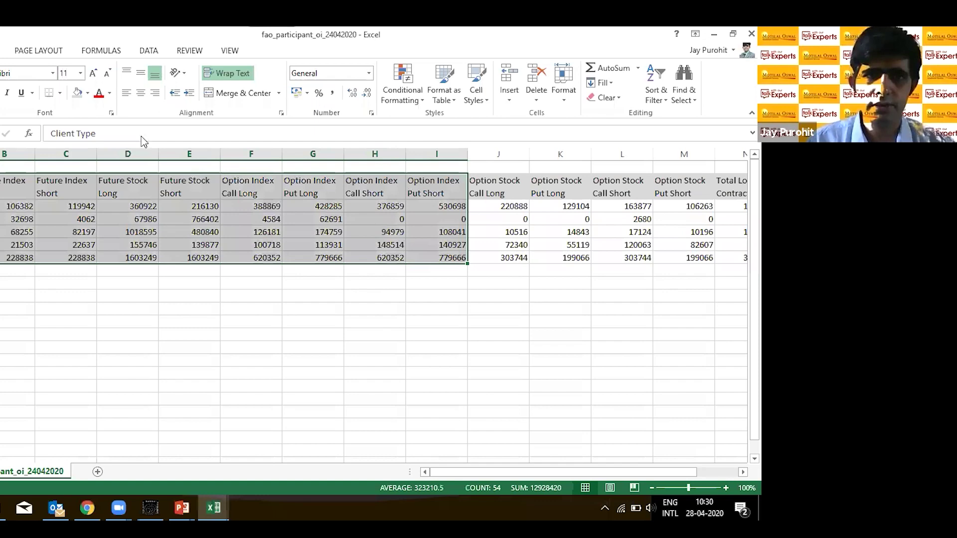
left_click(87, 93)
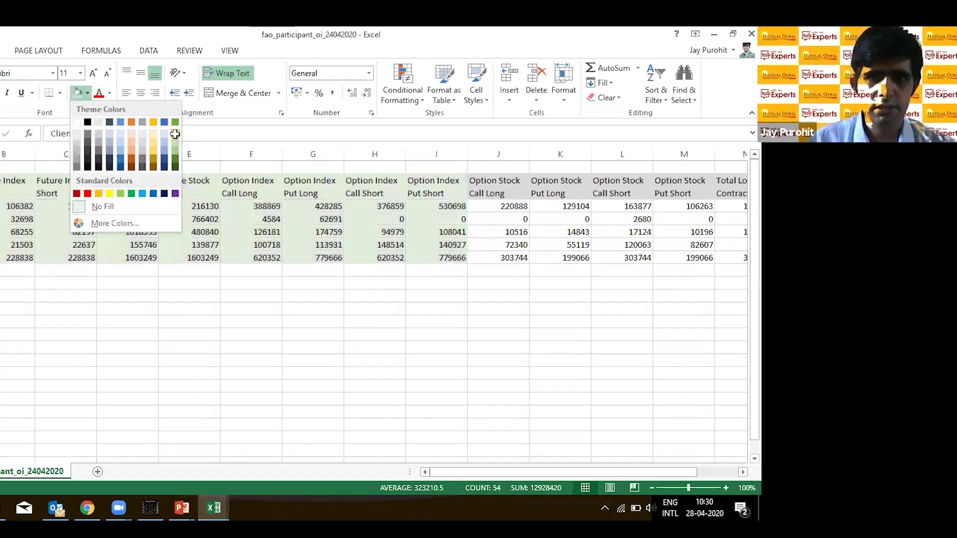
left_click(26, 344)
left_click(26, 345)
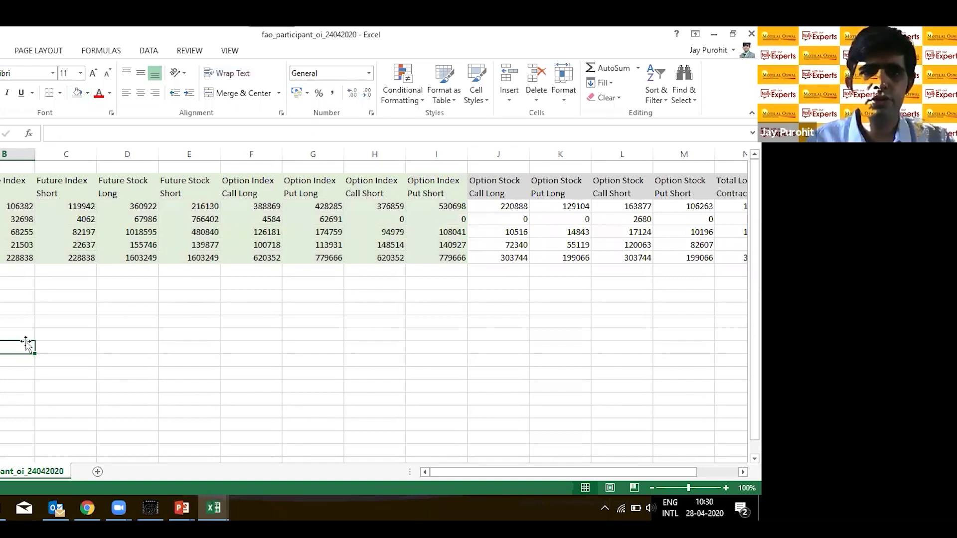
Step: Examine the Future Index Long figures in rows 4 to 6 of the green table
left_click(22, 221)
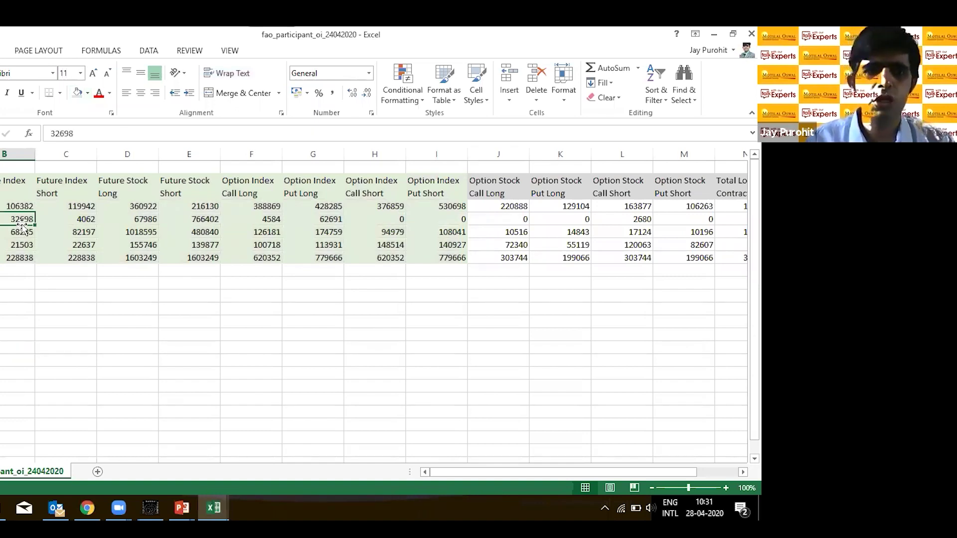
key("Down")
key("Down")
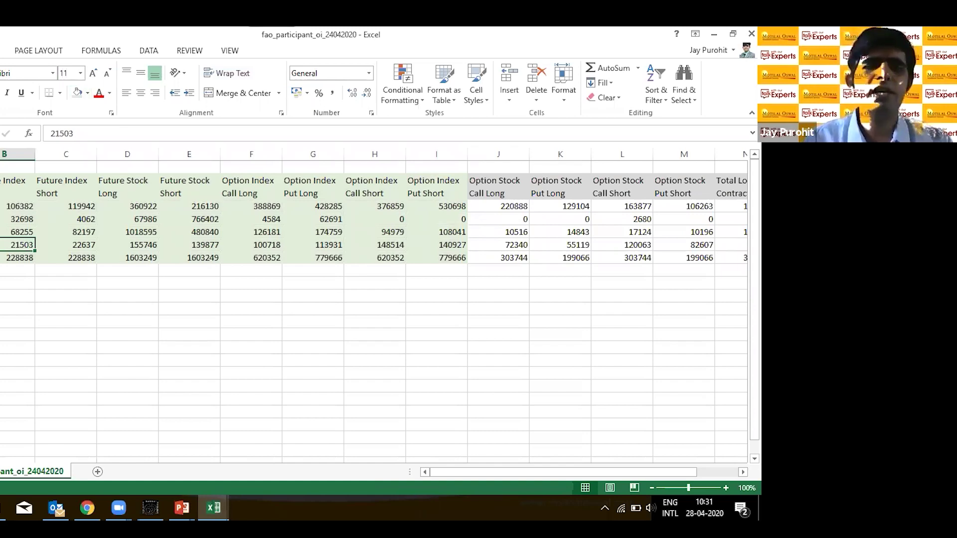
key("Left")
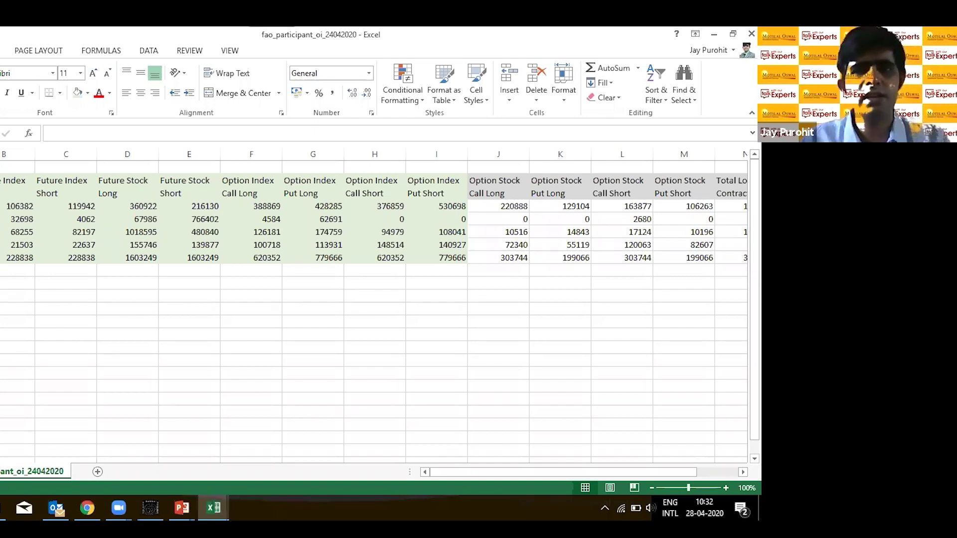
Step: Fetch the Participant wise Open Interest report for 27-04-2020 from the NSE archives in Chrome and open fao_participant_oi_27042020.csv
left_click(87, 508)
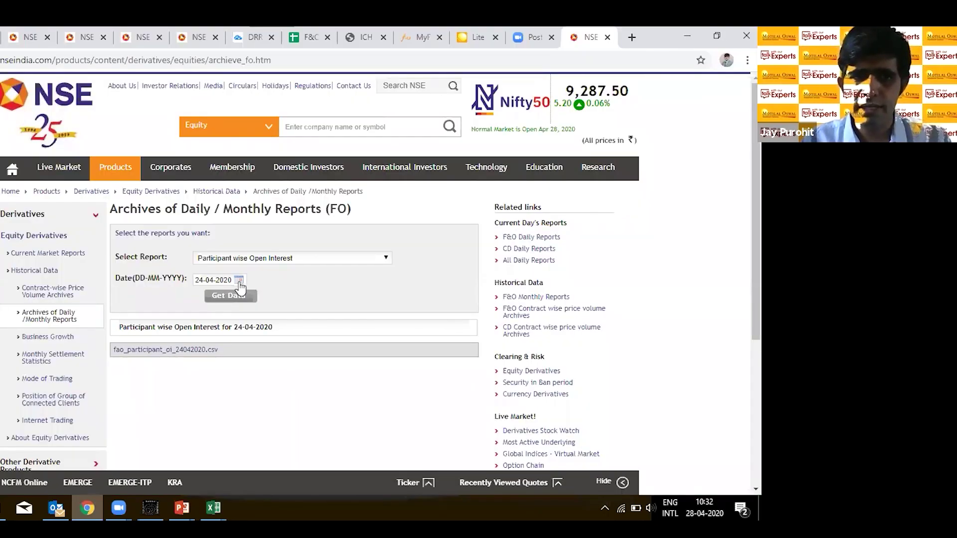
left_click(240, 280)
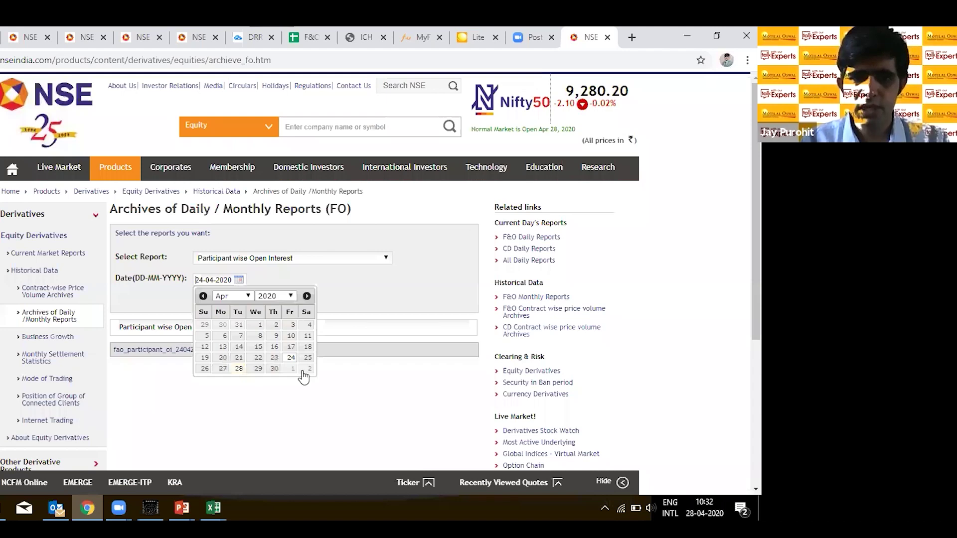
left_click(222, 369)
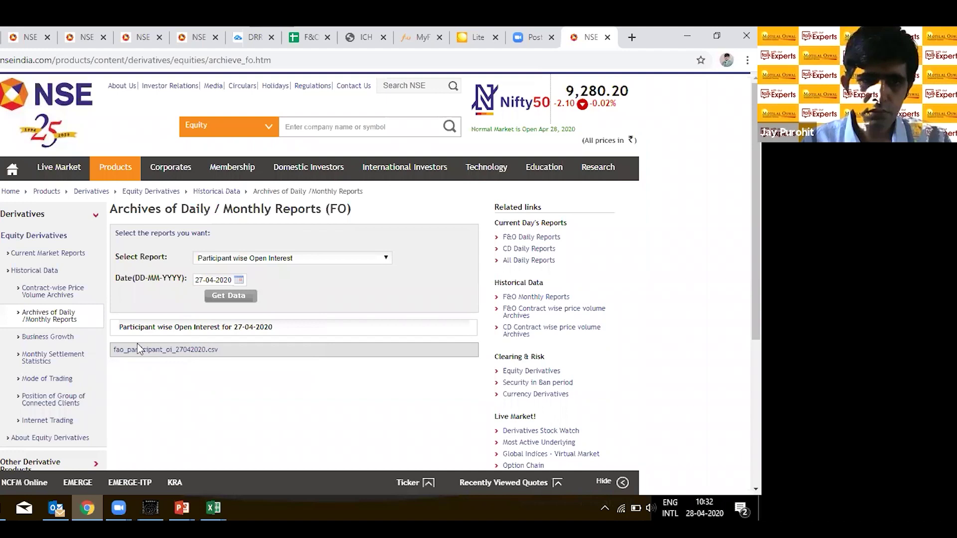
left_click(140, 350)
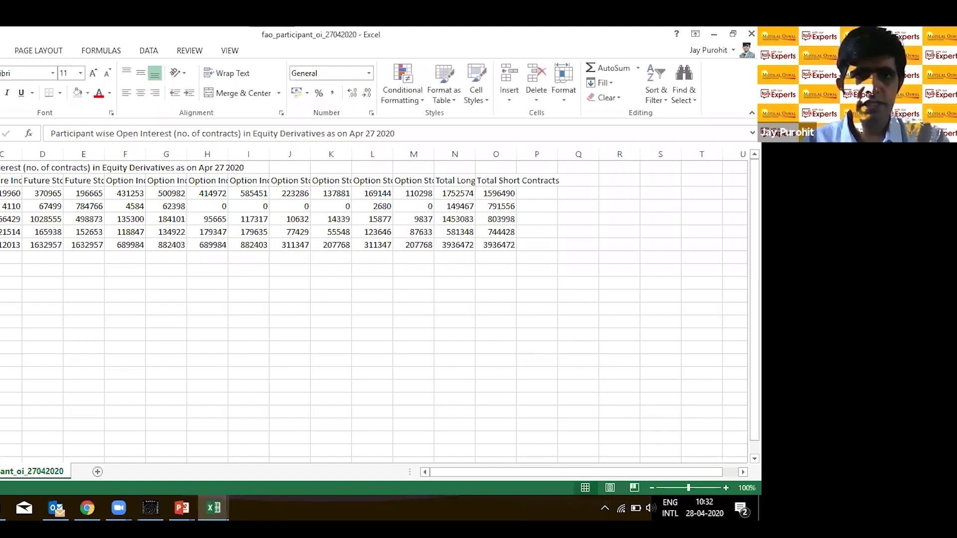
Step: Paste the Apr 27 report into the fao_participant_oi_24042020 workbook below the Apr 24 table, starting at row 12
key("alt+Tab")
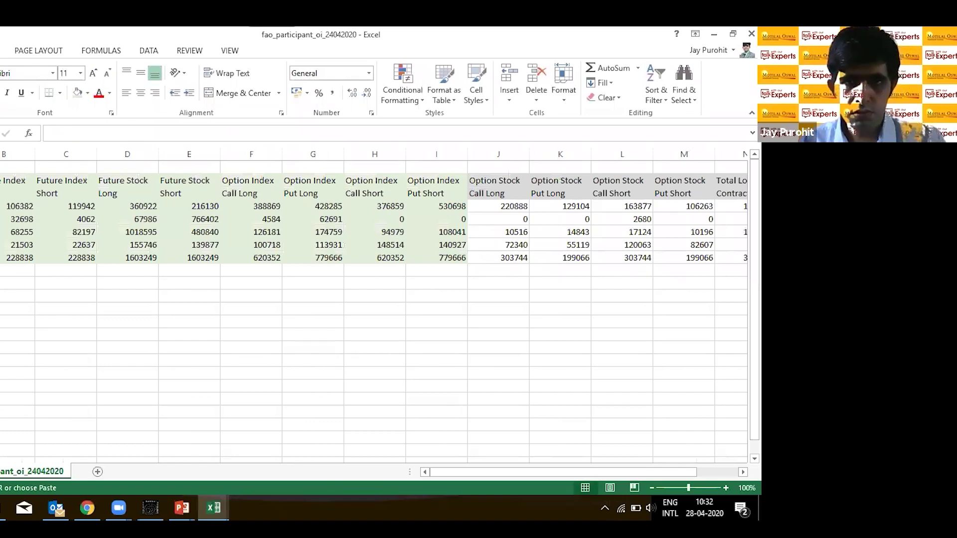
key("ctrl+v")
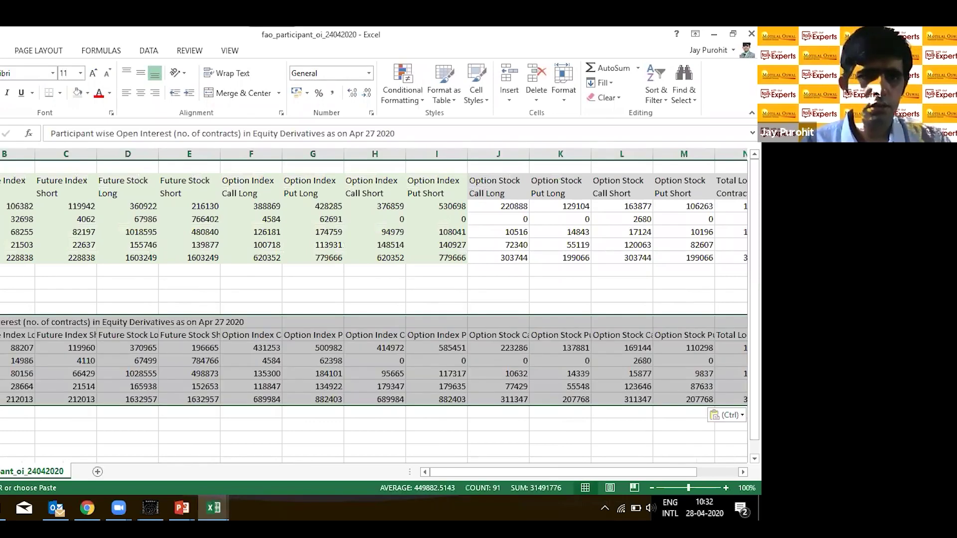
left_click(2, 322)
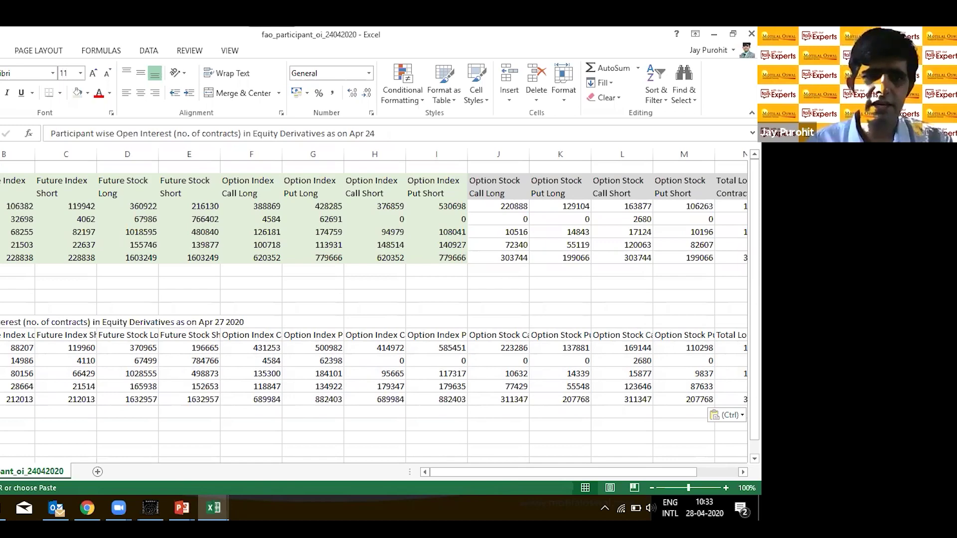
Step: Label row 21 below the Apr 27 table as FIIs and calculate the Future Index Long change in B21 with =B16-B5
type("F")
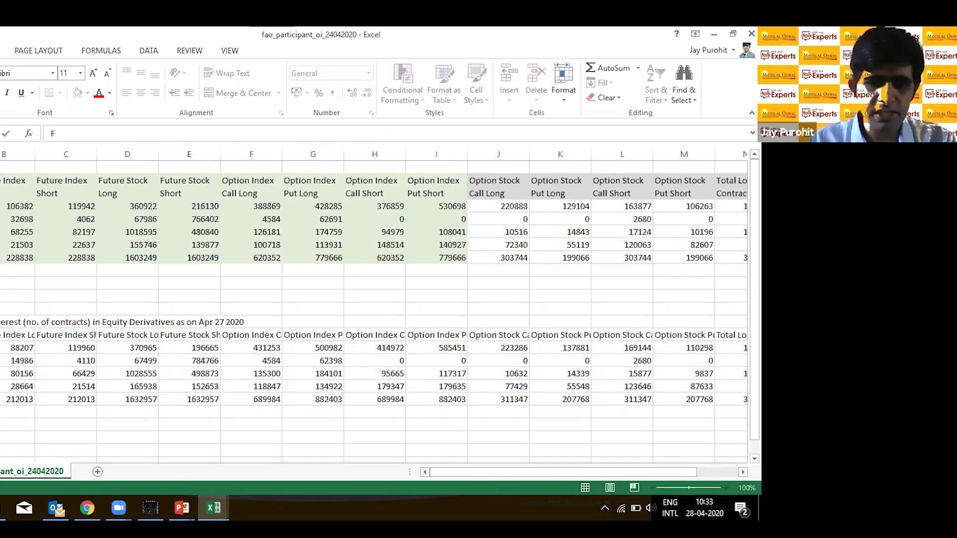
type("IIs")
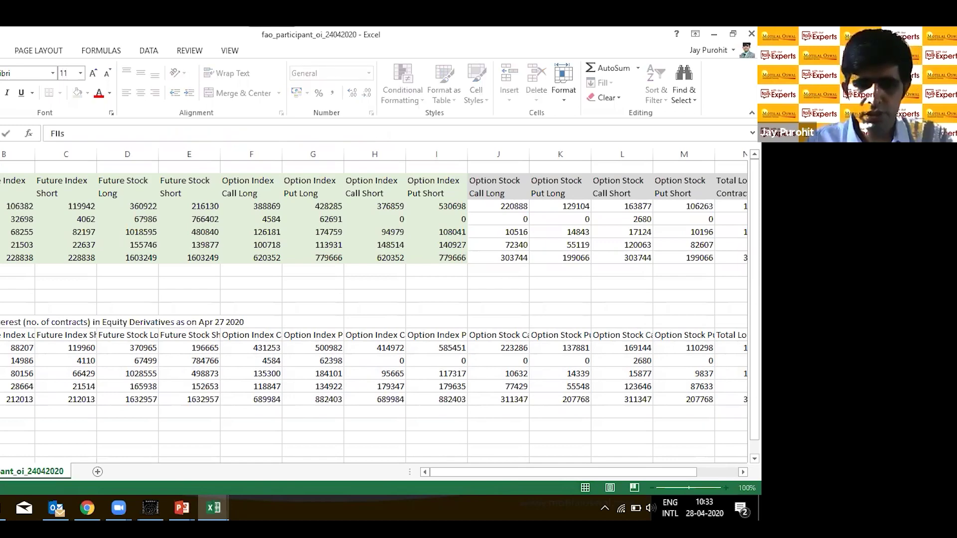
key("Return")
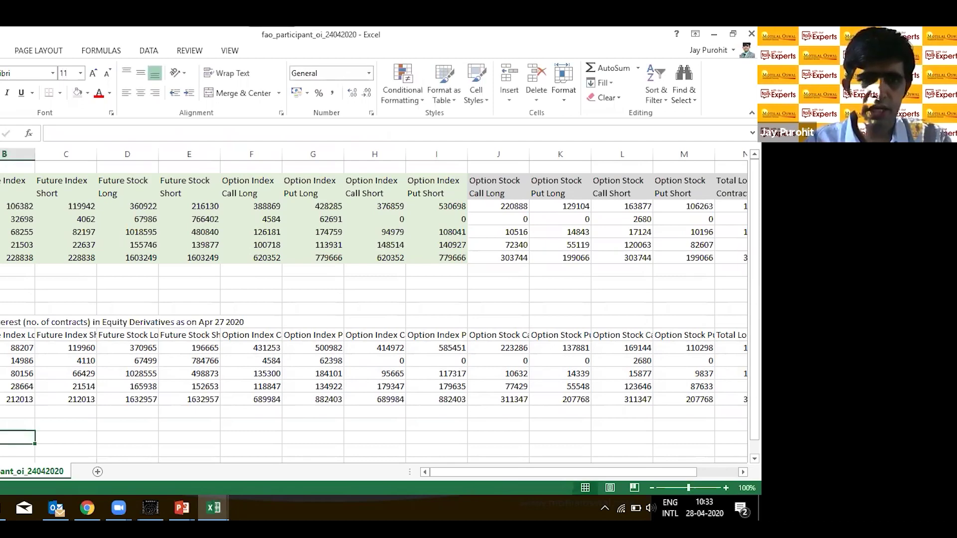
type("=")
left_click(20, 375)
type("-")
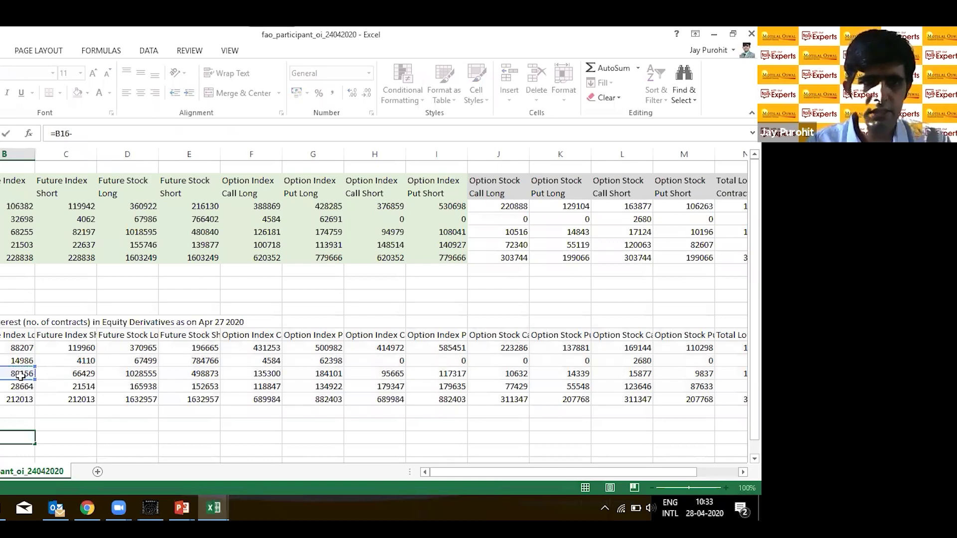
left_click(21, 233)
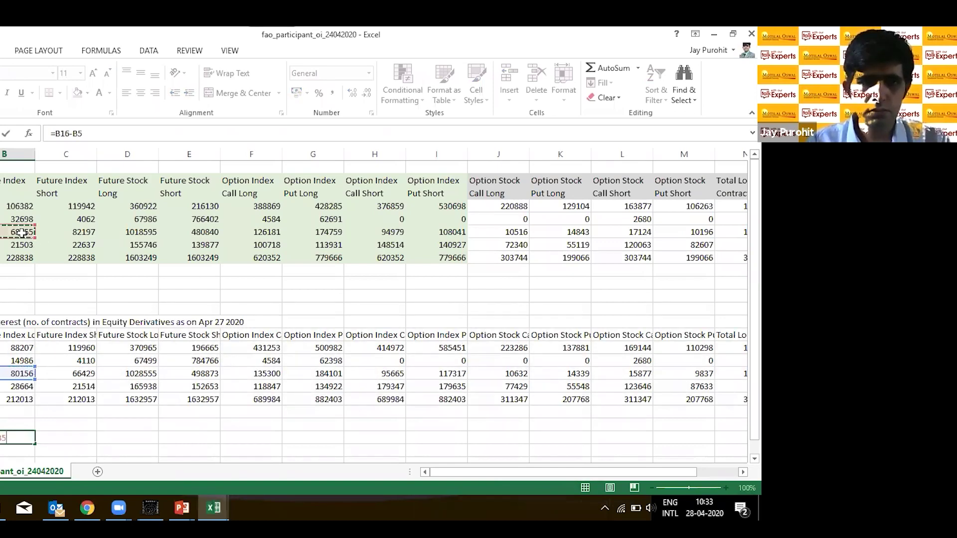
key("Return")
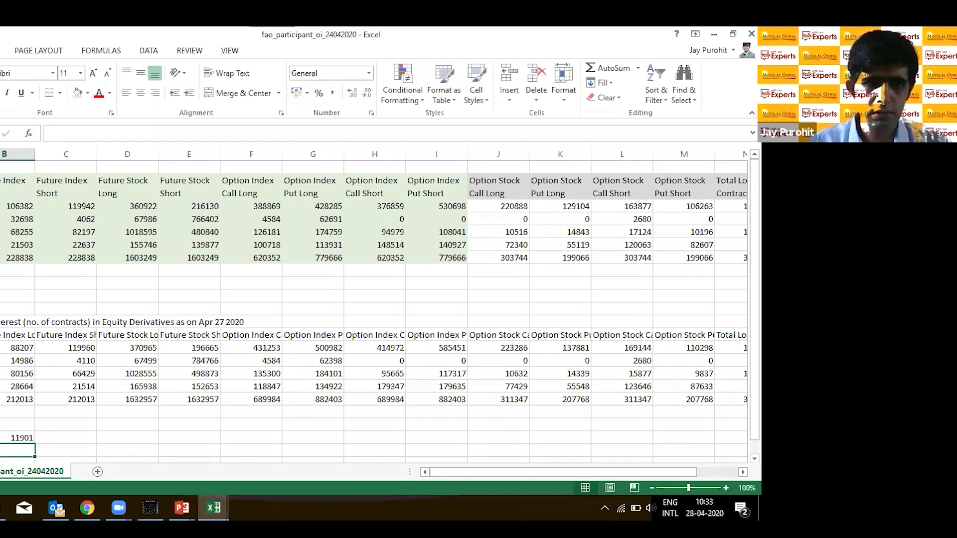
Step: Wrap the text of the Apr 27 table's column headings and select the change formula in column B
left_click(223, 77)
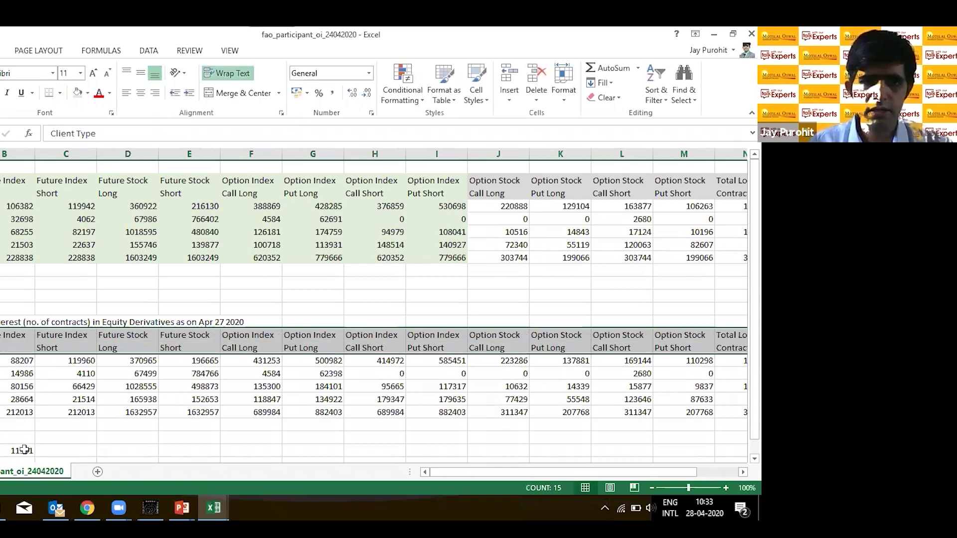
left_click(24, 450)
scroll(25, 449, "down", 1)
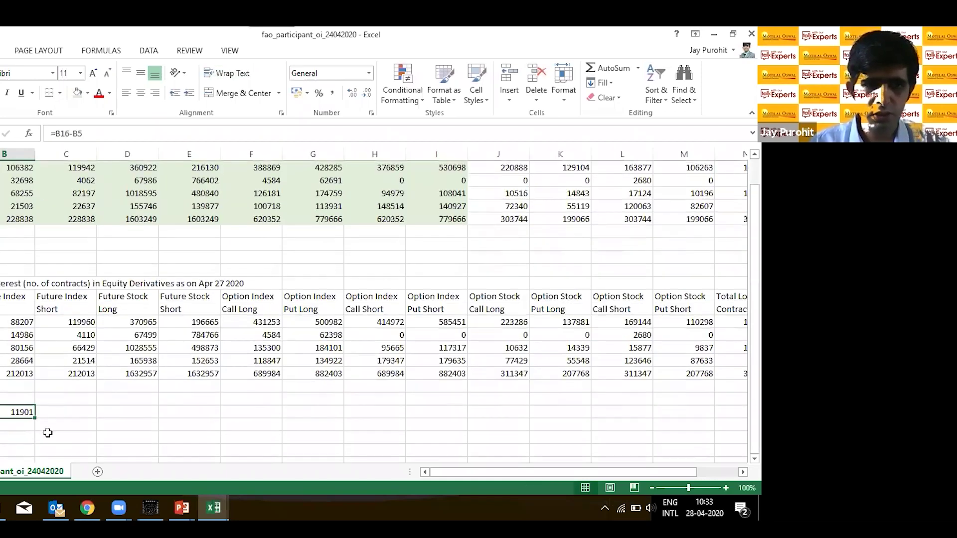
Step: Fill the change formula in B21 across the FIIs row through column I
left_click_drag(48, 433, 484, 389)
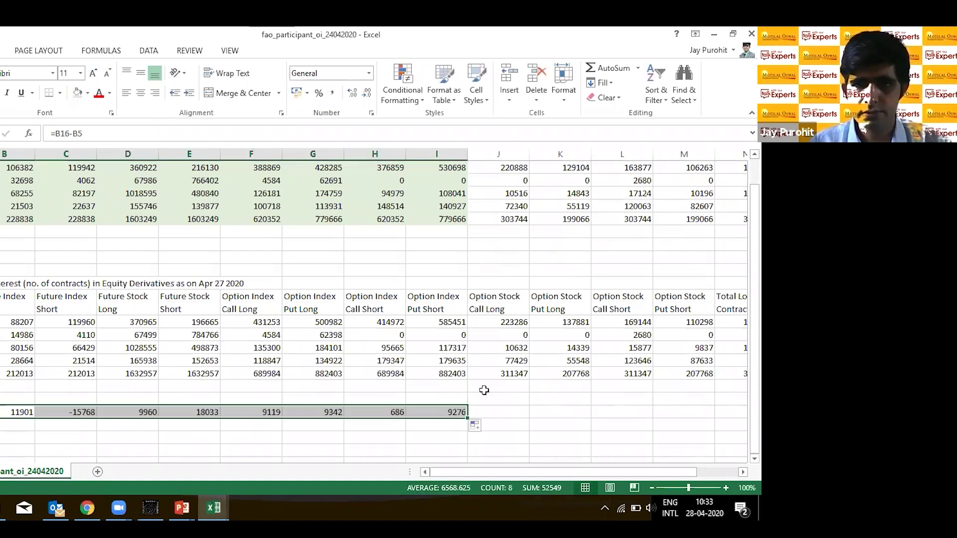
left_click(16, 405)
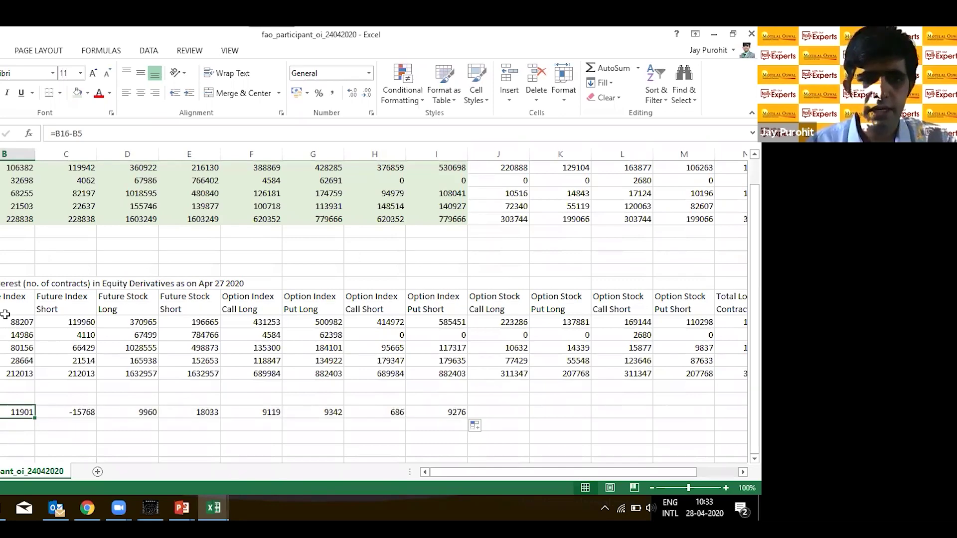
left_click(15, 397)
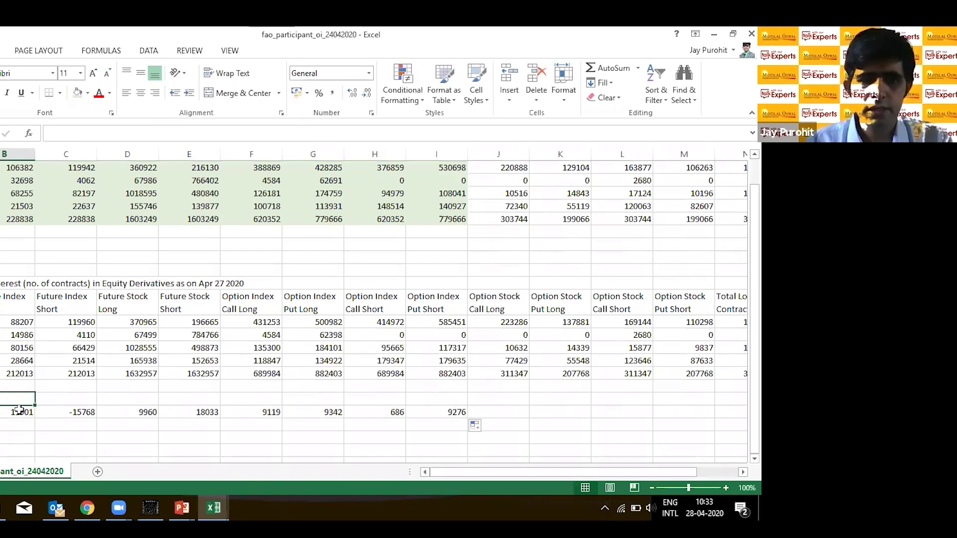
Step: Examine the FIIs' changes in index and stock futures, long and short, in row 21
key("Down")
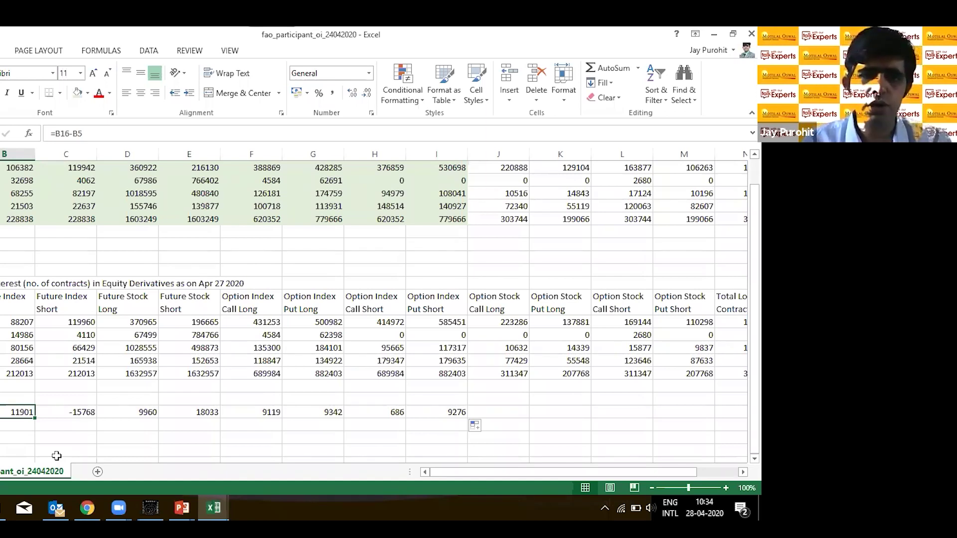
key("Right")
key("Right")
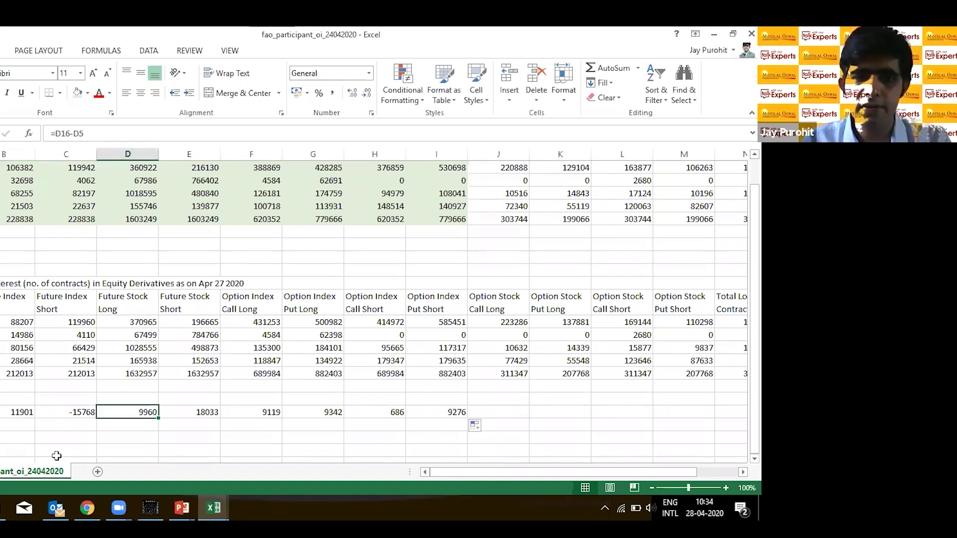
key("Left")
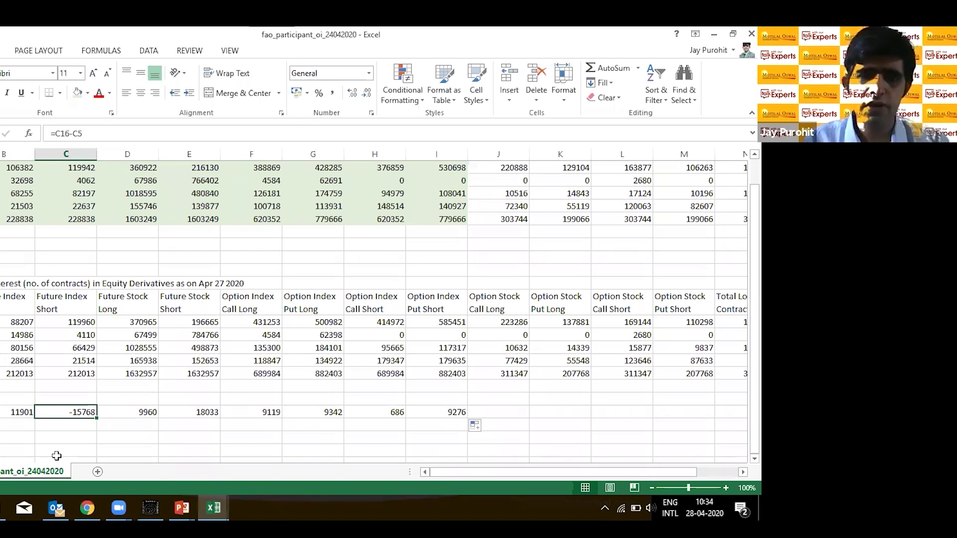
key("Left")
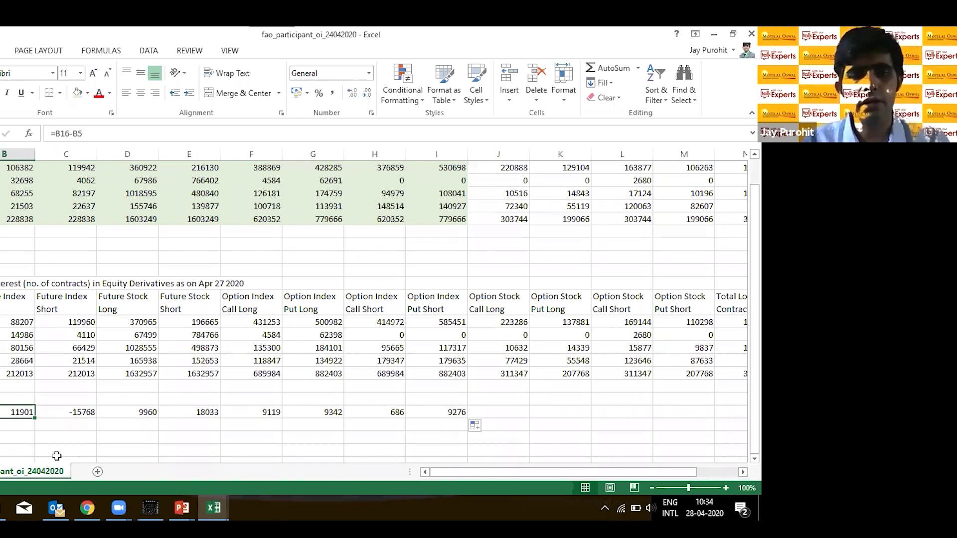
key("Right")
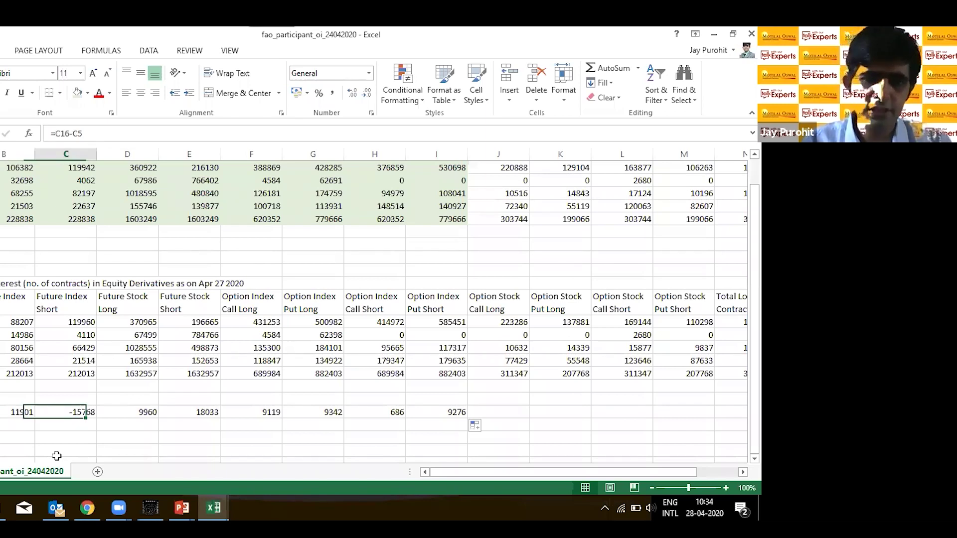
key("Right")
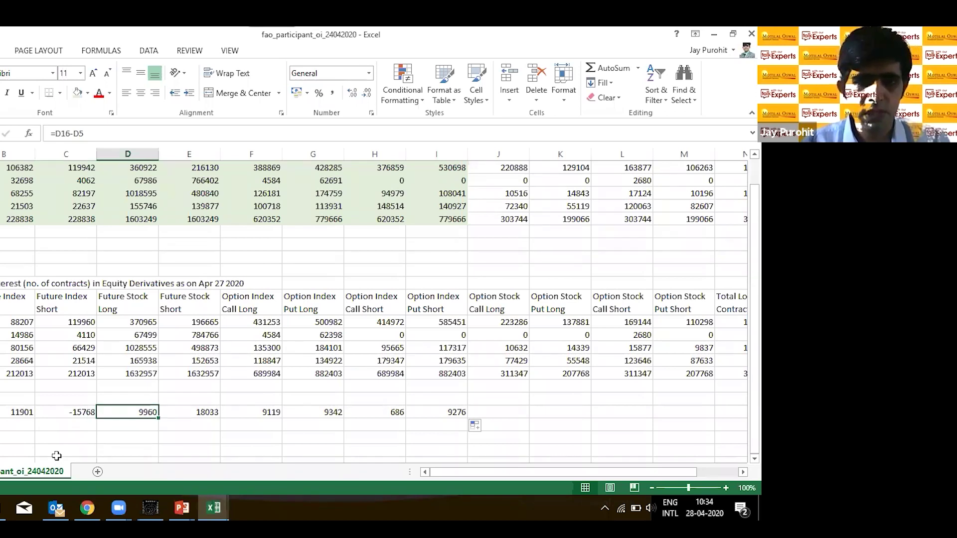
key("Right")
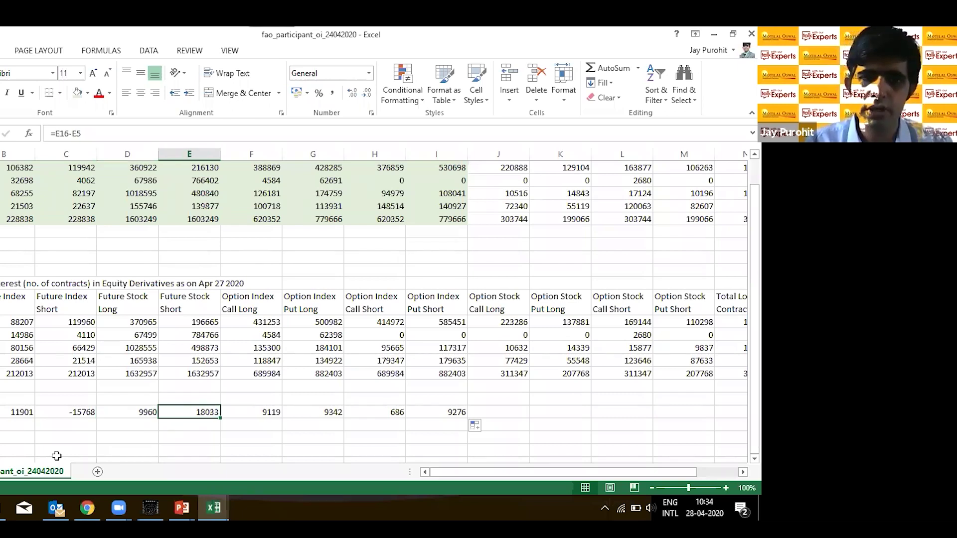
left_click(180, 319)
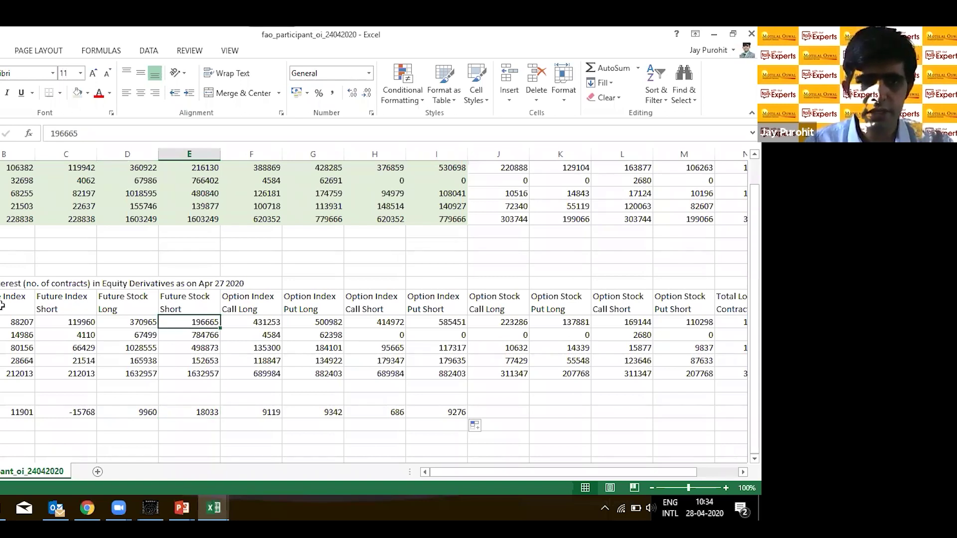
Step: Highlight the Apr 27 table's headings from Future Index Long to Option Index Put Short in yellow
left_click_drag(2, 306, 401, 304)
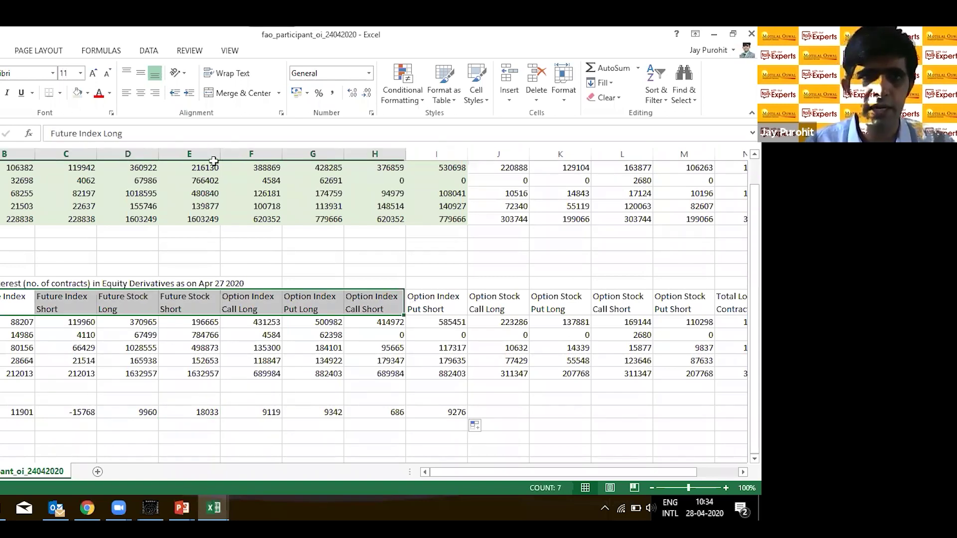
key("shift+Right")
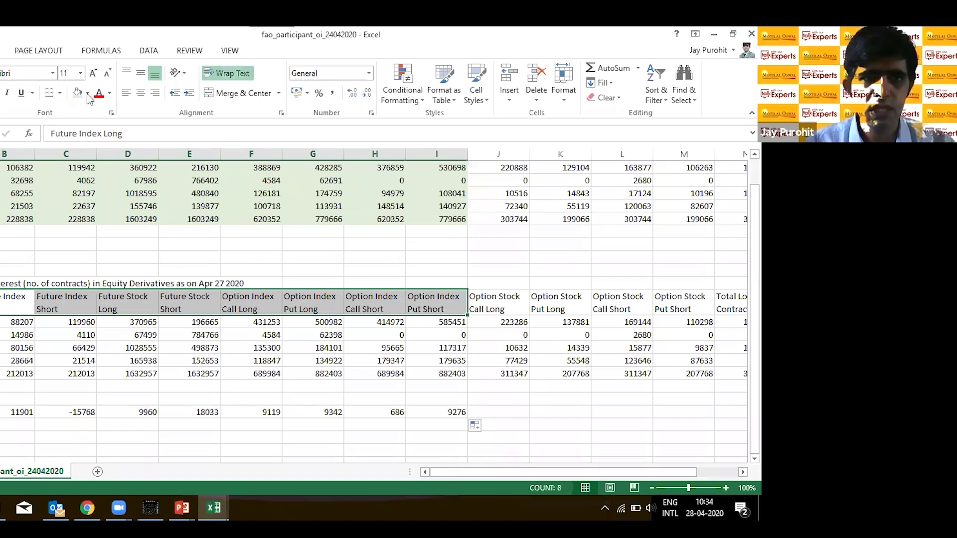
left_click(88, 93)
left_click(109, 194)
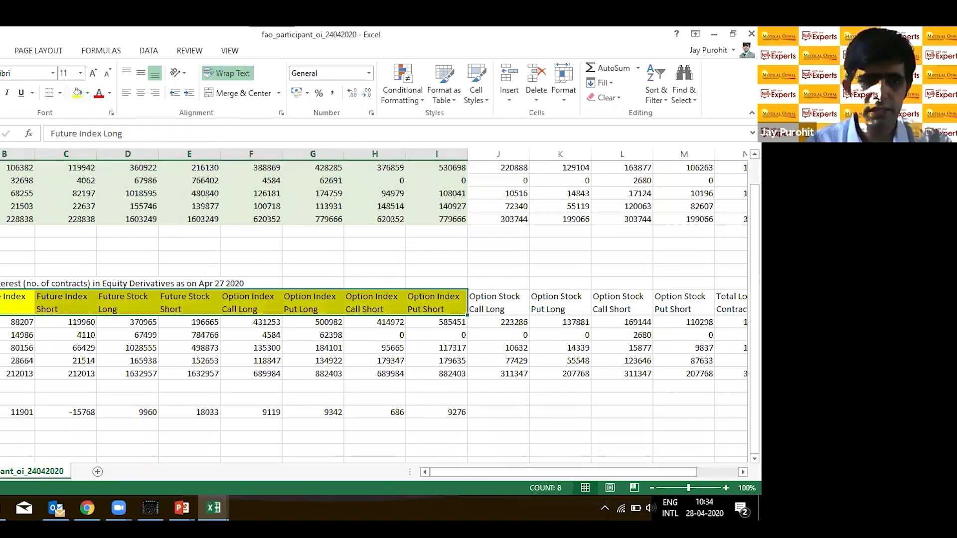
Step: Highlight the FIIs change row from A21 to I21 in yellow
left_click(92, 415)
key("Home")
left_click(441, 411, "shift")
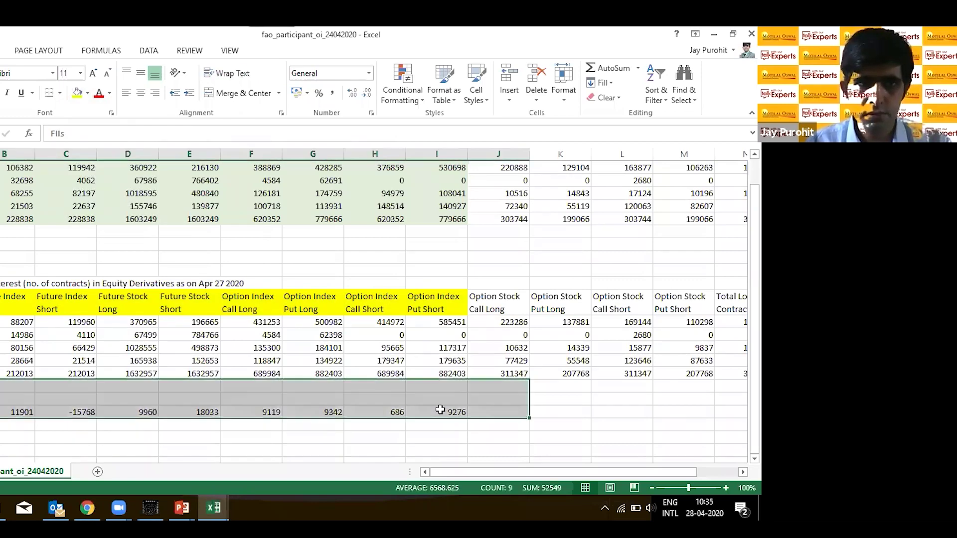
left_click(77, 93)
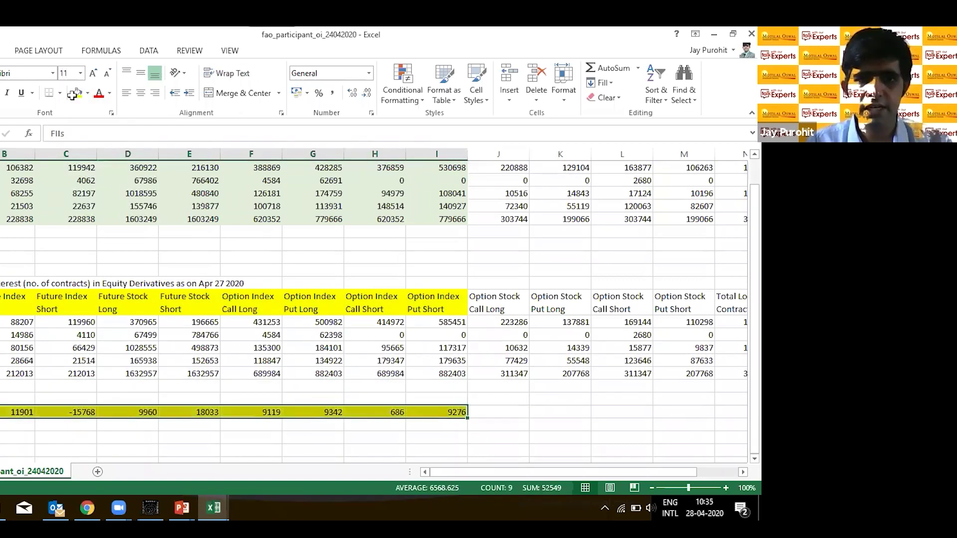
left_click(190, 437)
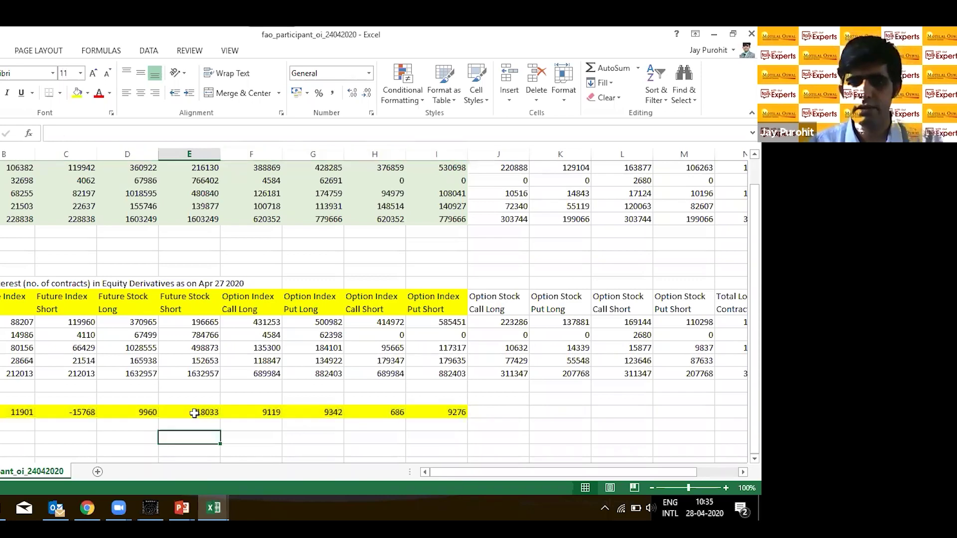
Step: Label the cells above the FIIs' index option changes in F20 and G20 as Call Long and Put Long
left_click(194, 413)
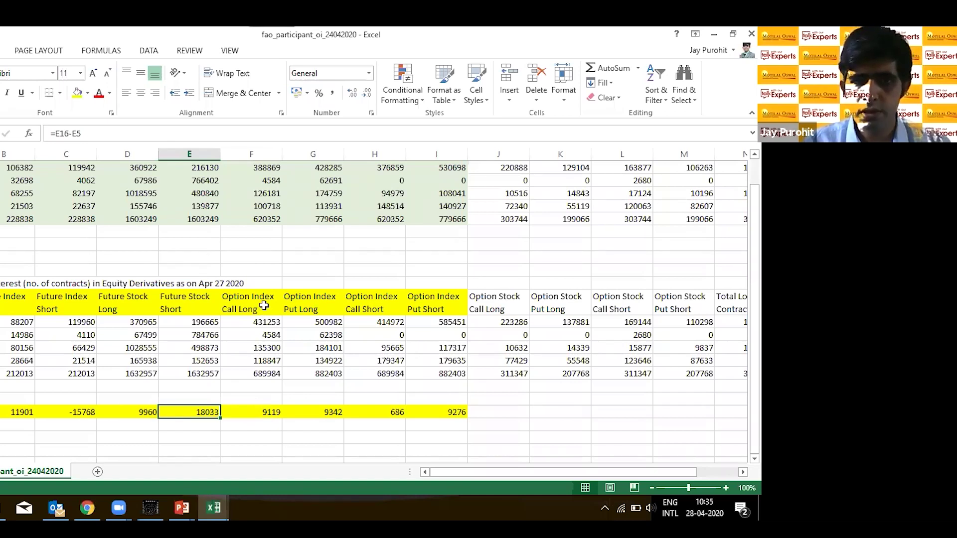
left_click(265, 399)
type("Call ")
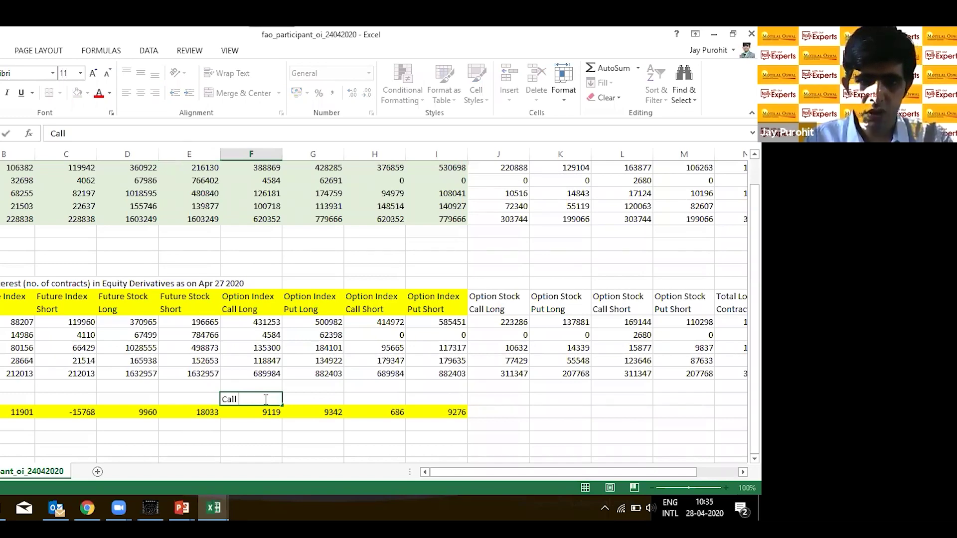
type("B")
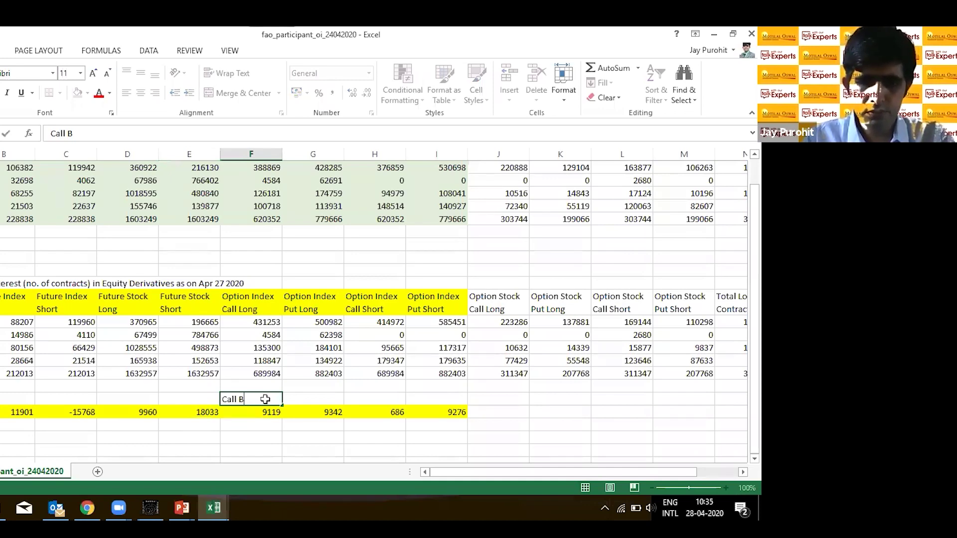
key("BackSpace")
type("Long")
key("Tab")
type("Put Lo")
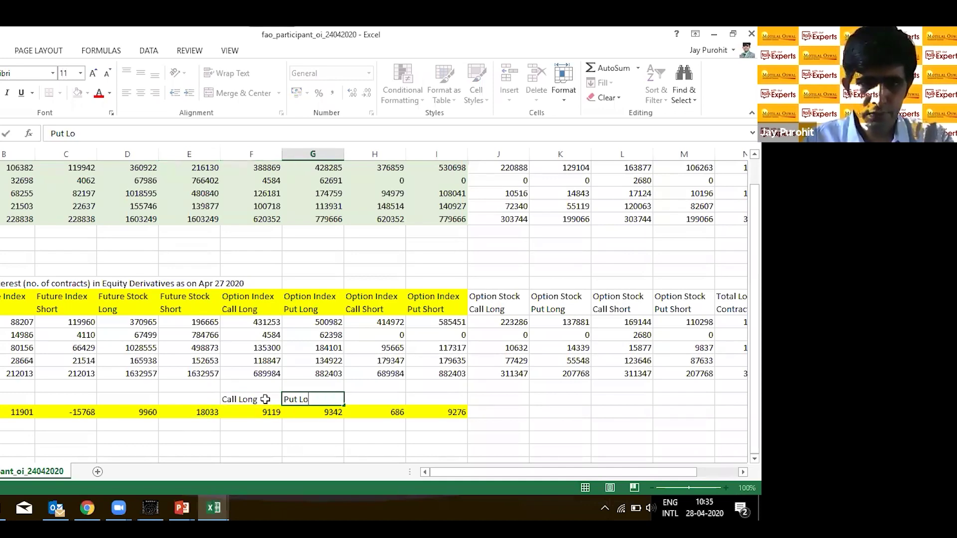
type("ng")
key("Tab")
Step: Label H20 and I20 above the FIIs' remaining index option changes as Call Short and Put Short
type("Ca;")
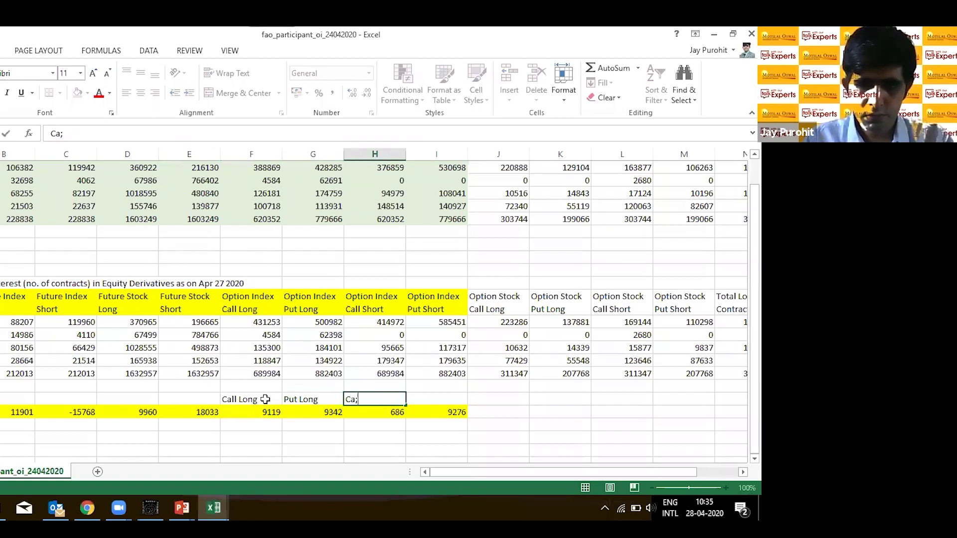
key("BackSpace")
type("ll SH")
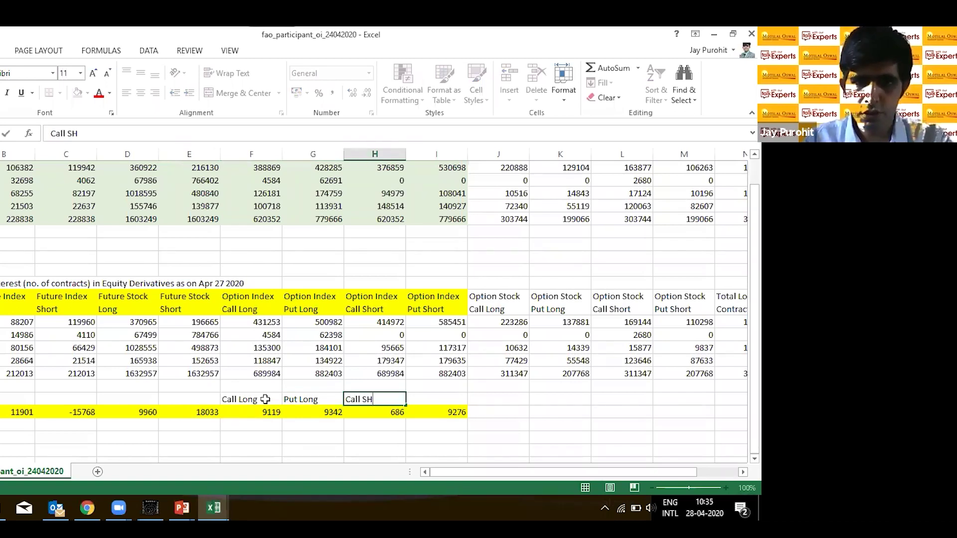
key("BackSpace")
type("hort")
key("Tab")
type("C")
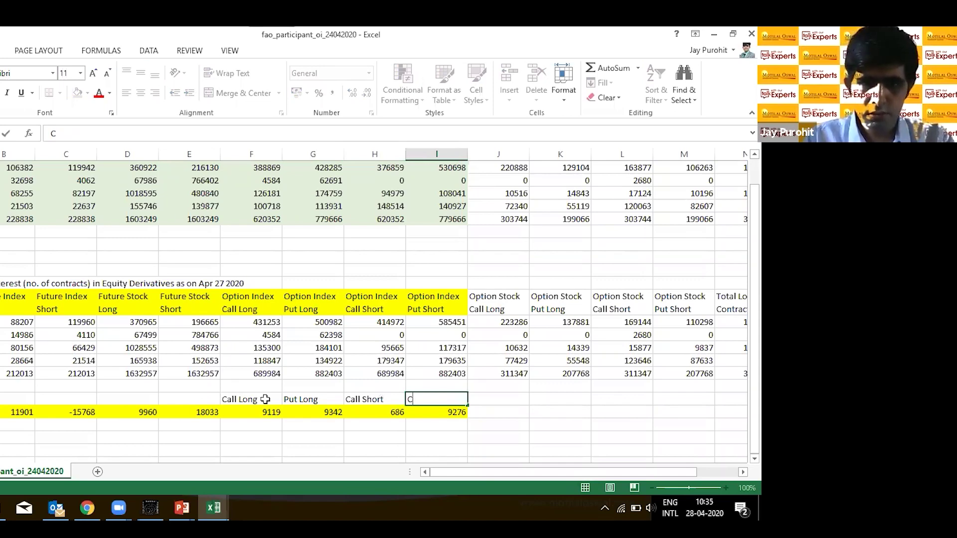
key("BackSpace")
type("Put ")
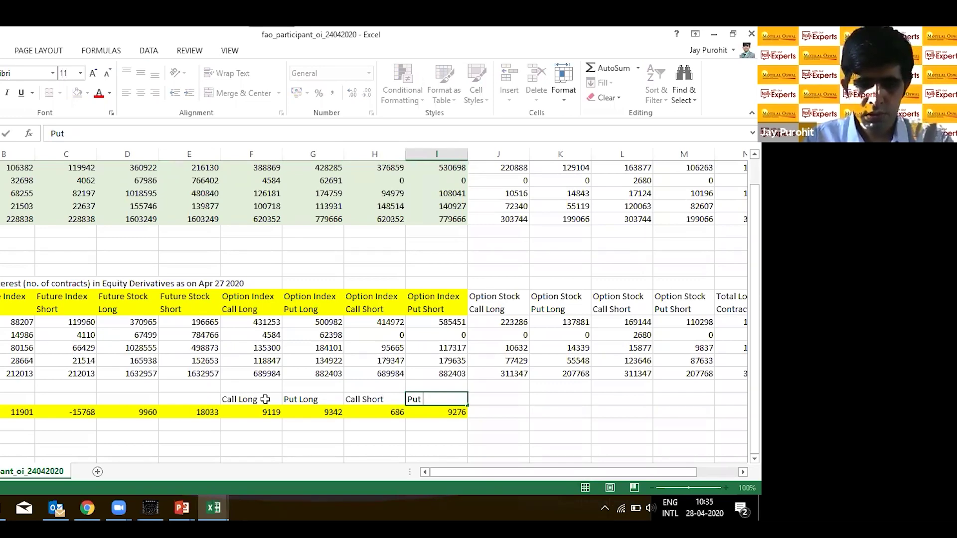
type("Short")
key("Return")
Step: Compare the FIIs' call and put changes, long and short, in row 21
key("Left")
key("Left")
key("Left")
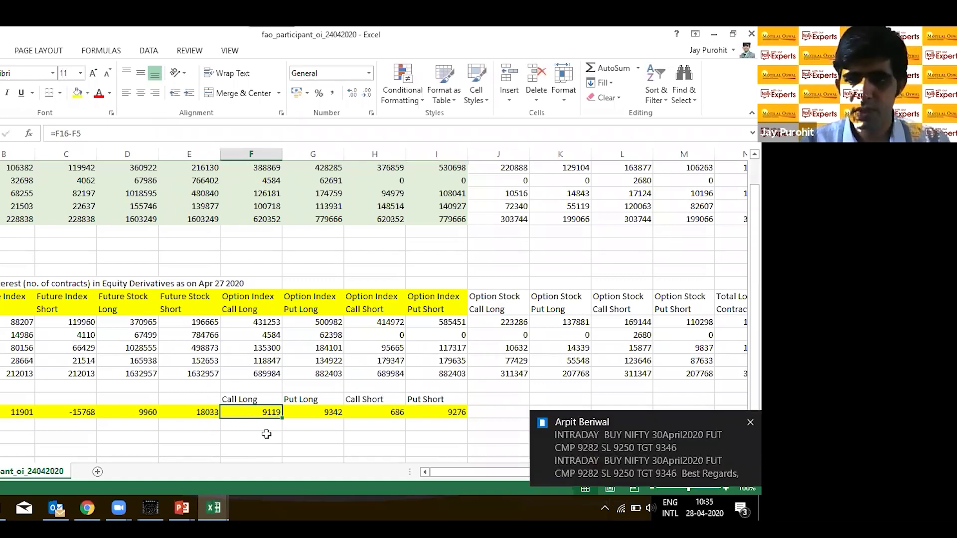
left_click(390, 413)
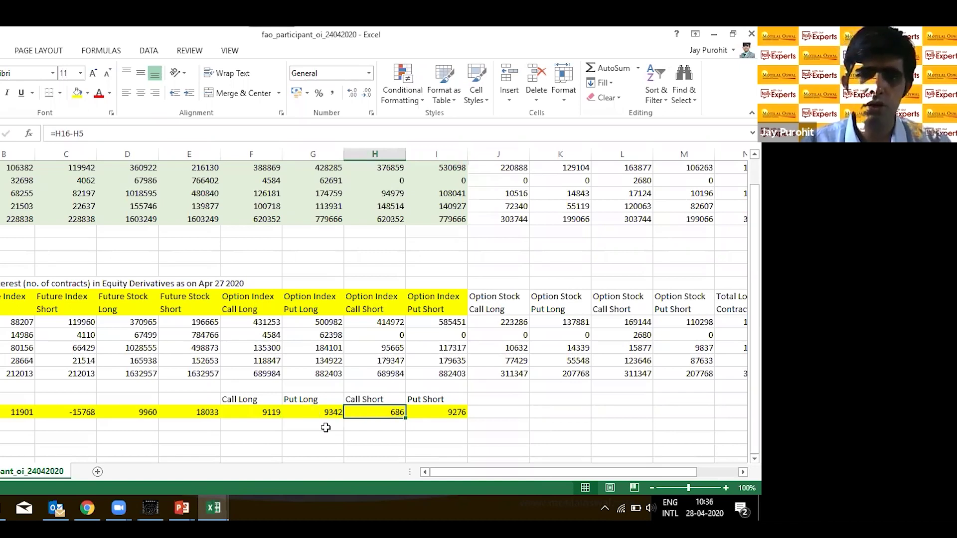
key("Left")
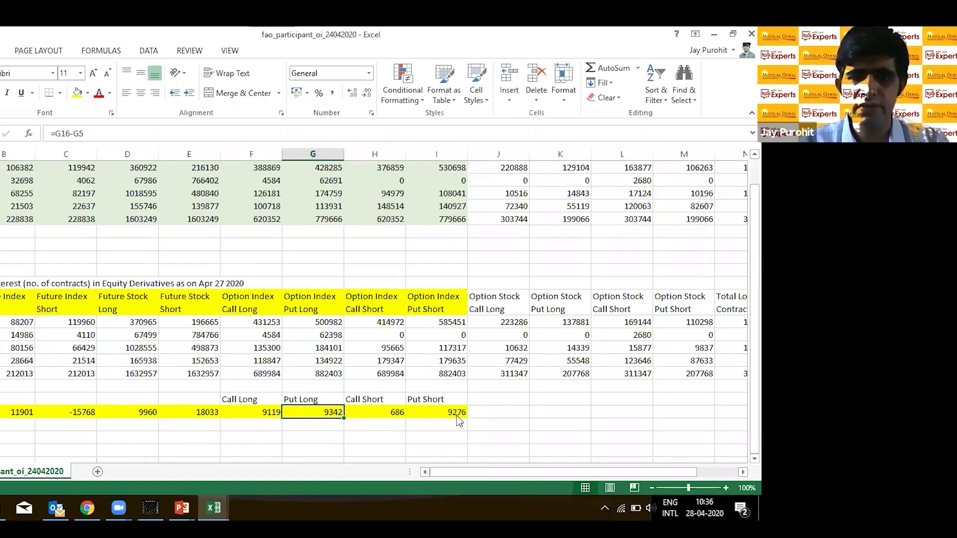
left_click(483, 418)
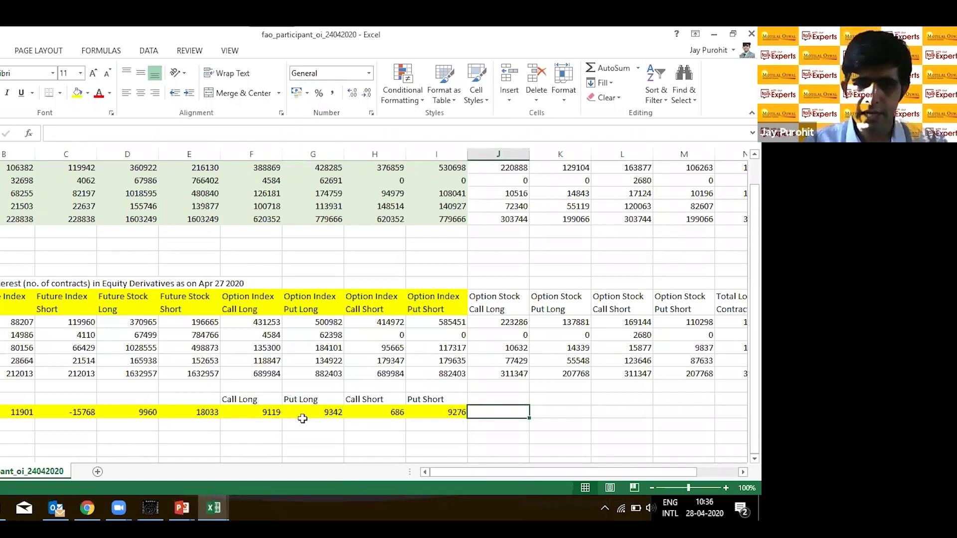
Step: Label cells F23 and G23 "CE Net" and "PE Net", two rows below the highlighted changes row
left_click(256, 435)
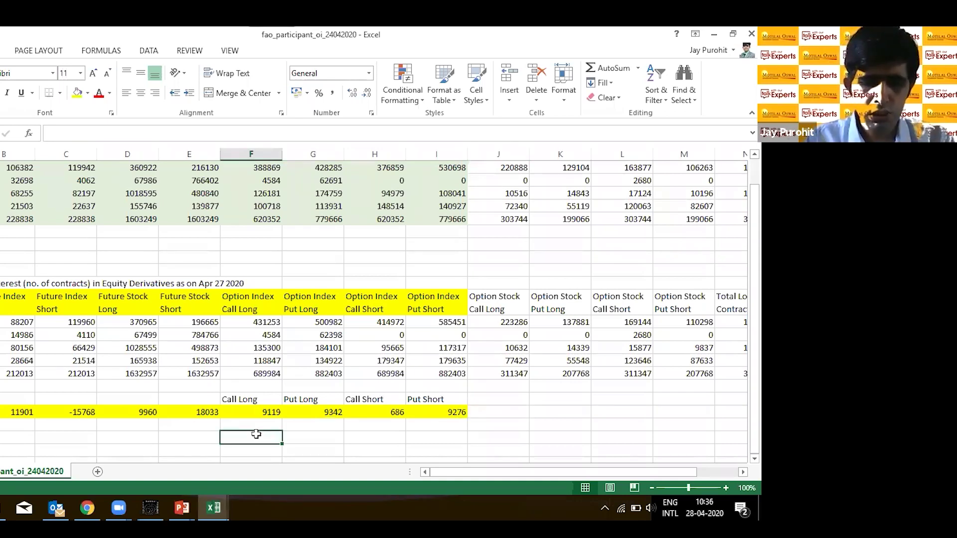
type("C")
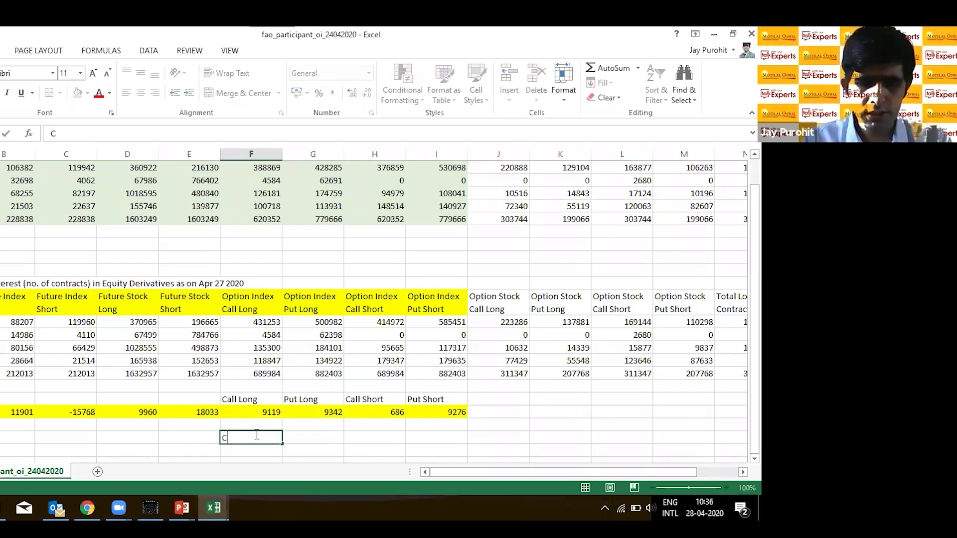
type("E Net")
key("Tab")
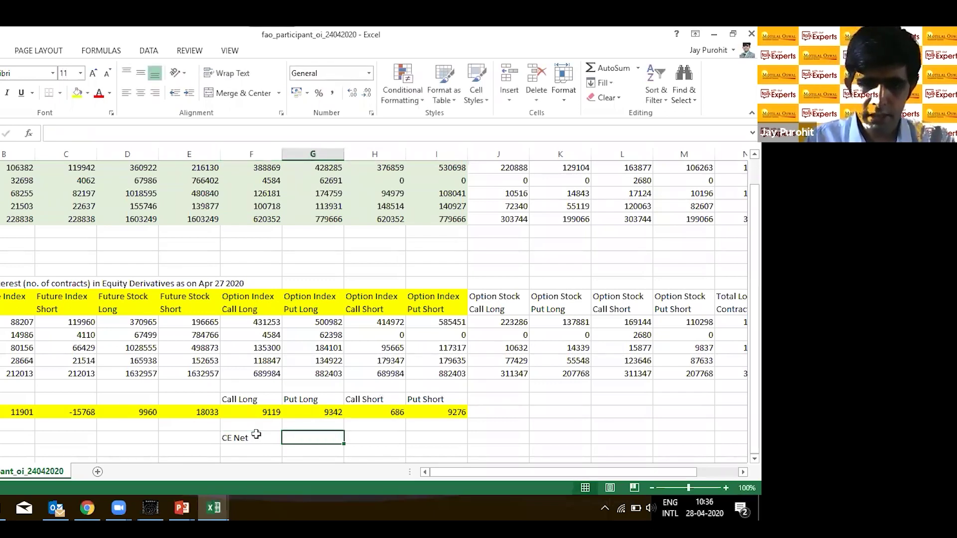
type("PE")
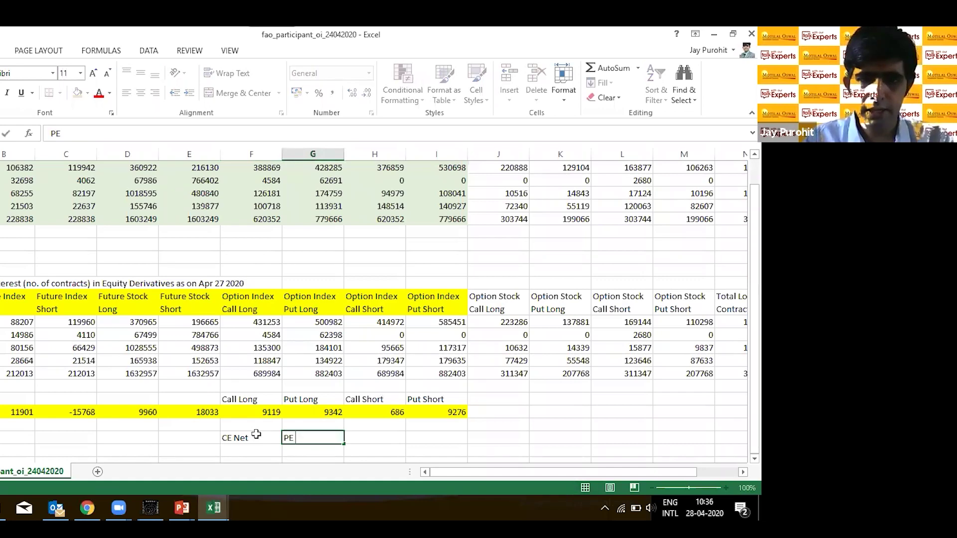
type(" Net")
key("Return")
key("Left")
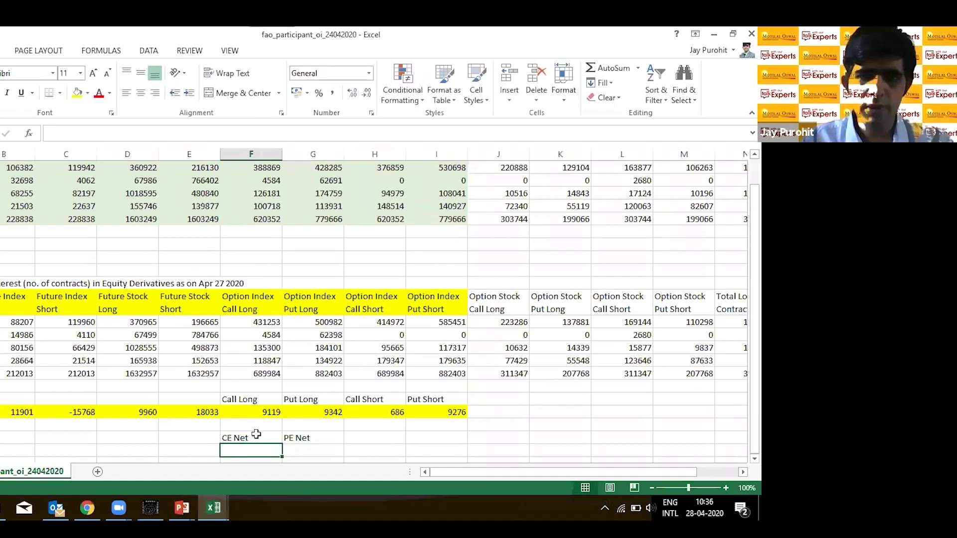
Step: Calculate the call net under CE Net as Call Long minus Call Short with =F21-H21
type("=")
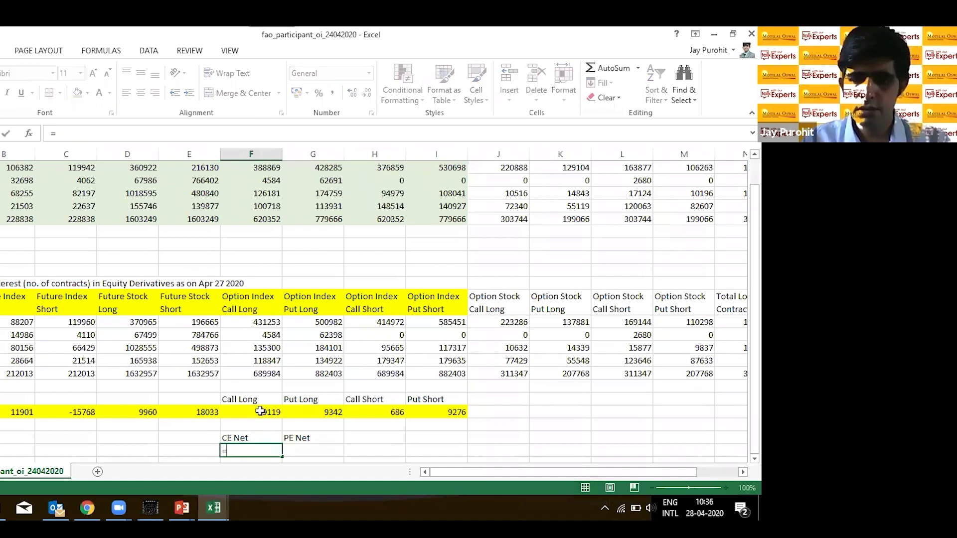
left_click(260, 411)
type("-")
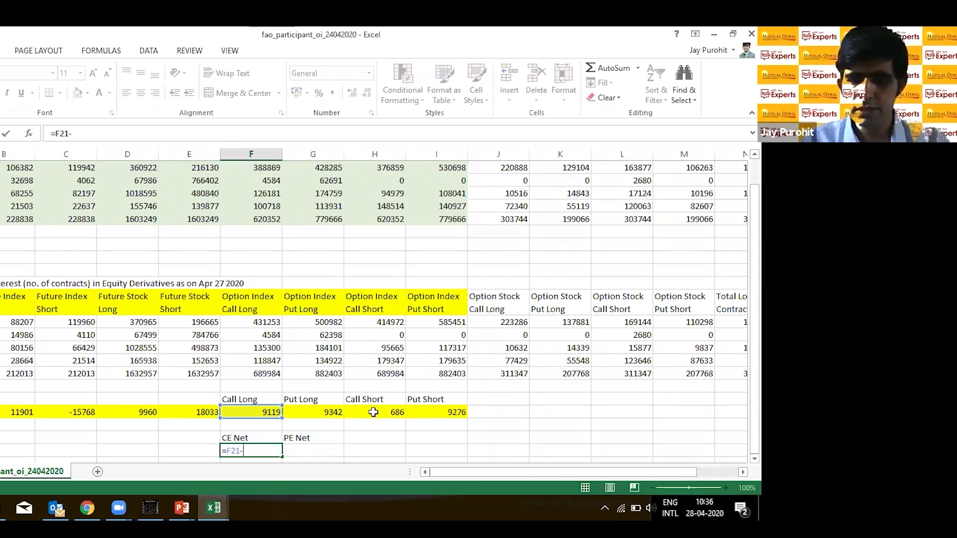
left_click(373, 412)
key("Return")
Step: Calculate the put net under PE Net as Put Long minus Put Short with =G21-I21
left_click(315, 438)
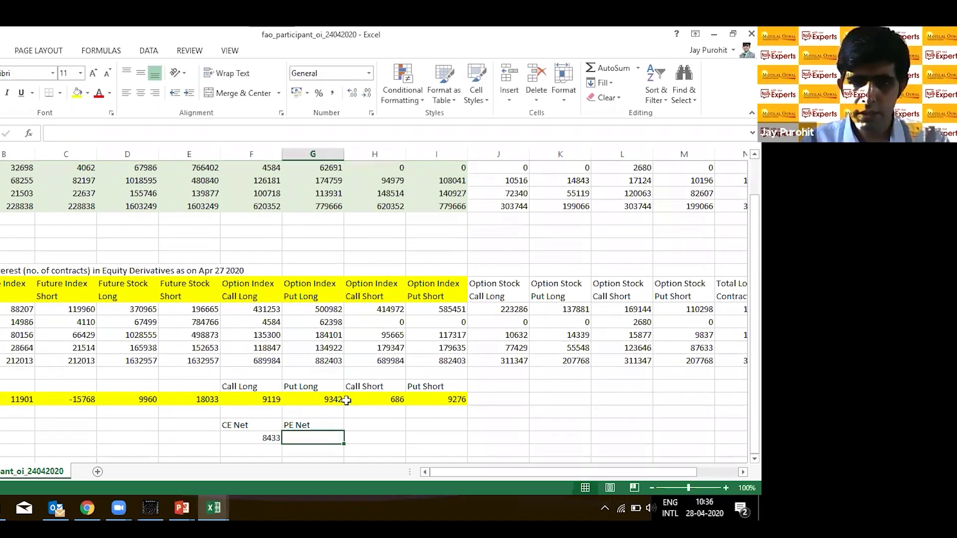
type("=")
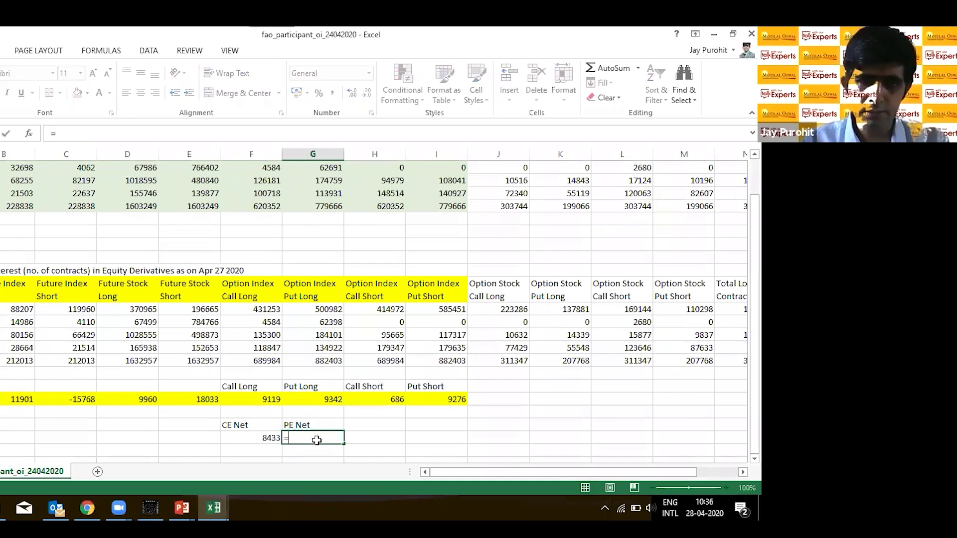
left_click(335, 403)
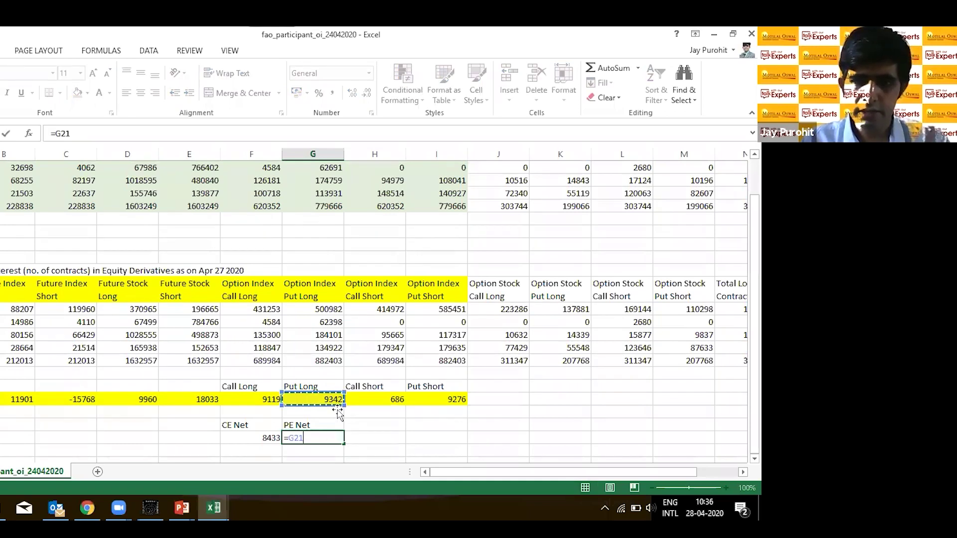
type("-")
left_click(445, 401)
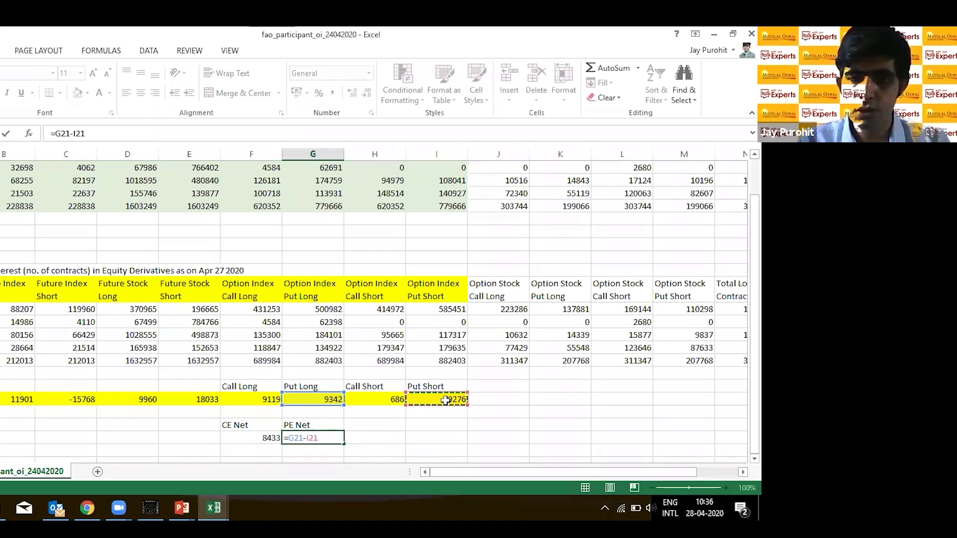
key("Return")
Step: Examine the PE Net formula and the Future Stock Long change alongside the CE Net and PE Net results
left_click(331, 439)
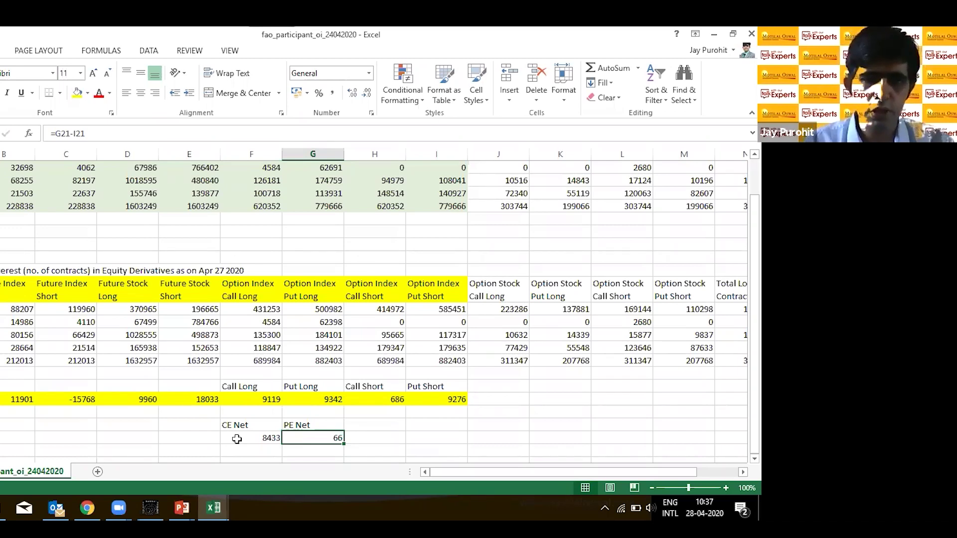
left_click(149, 399)
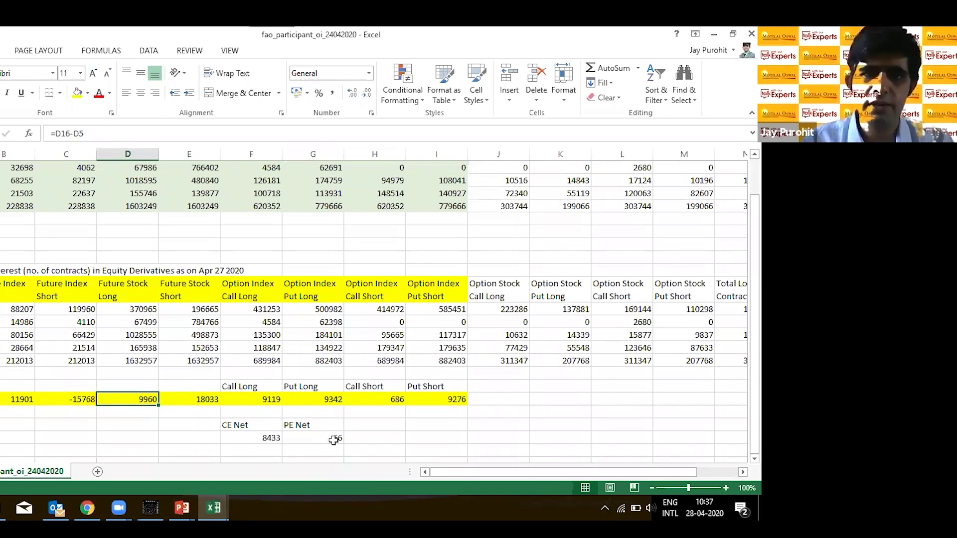
key("Right")
key("Right")
key("Right")
key("Down")
key("Down")
key("Down")
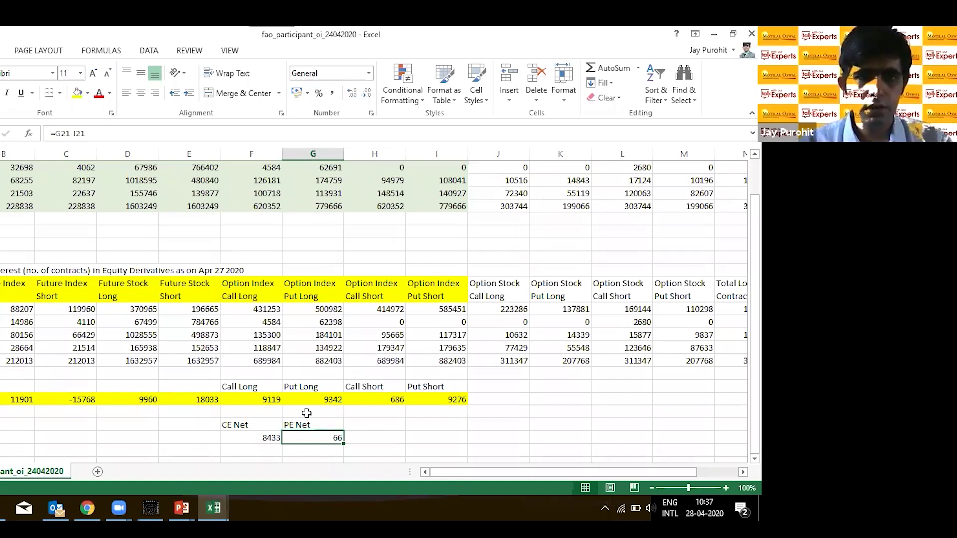
key("alt+Tab")
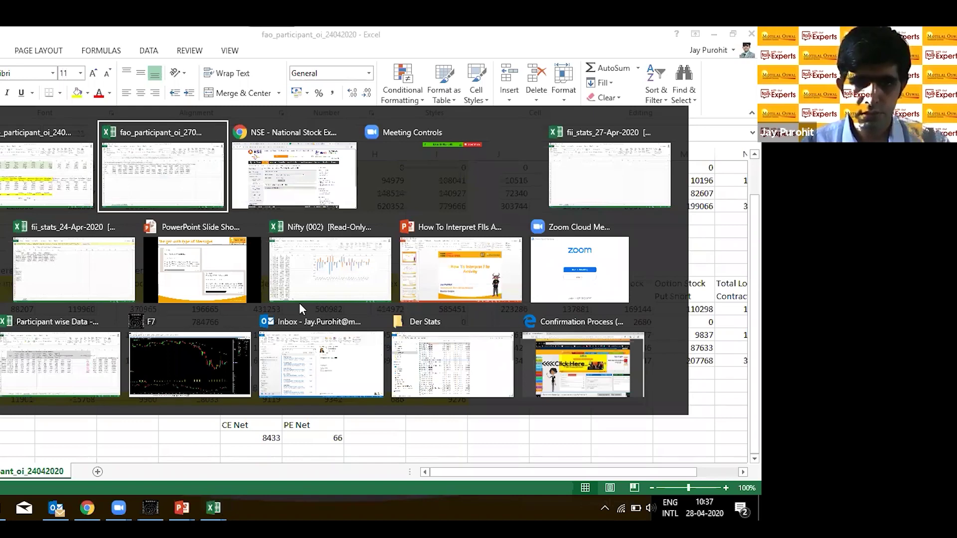
key("Escape")
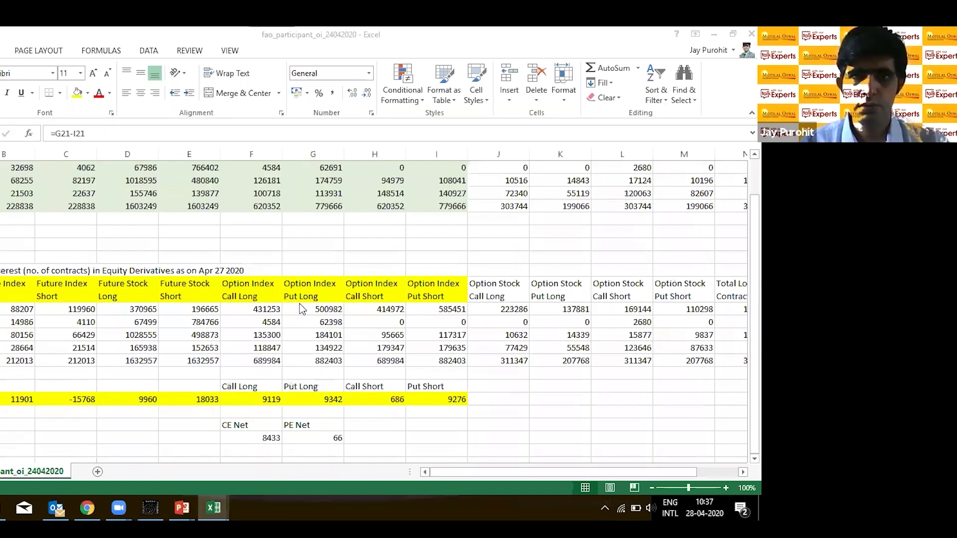
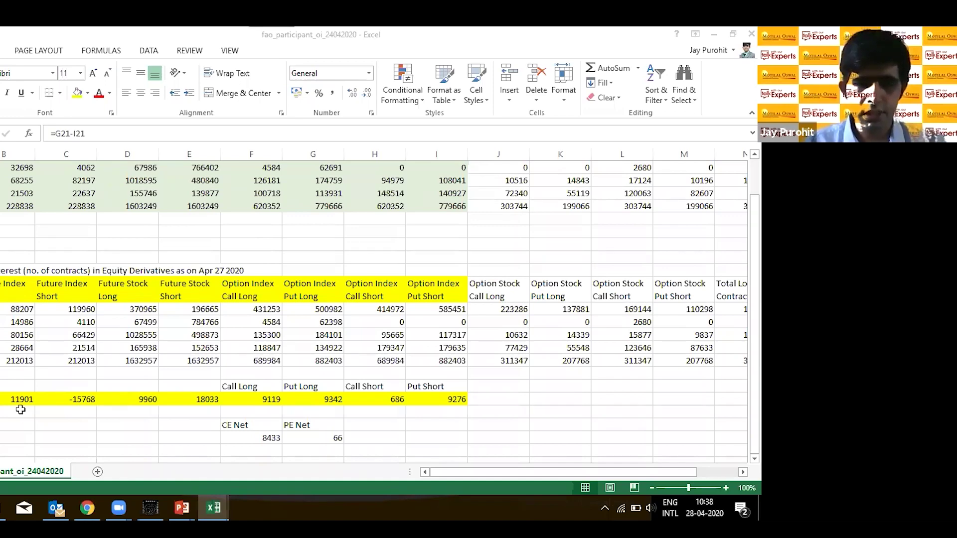
key("alt+Tab")
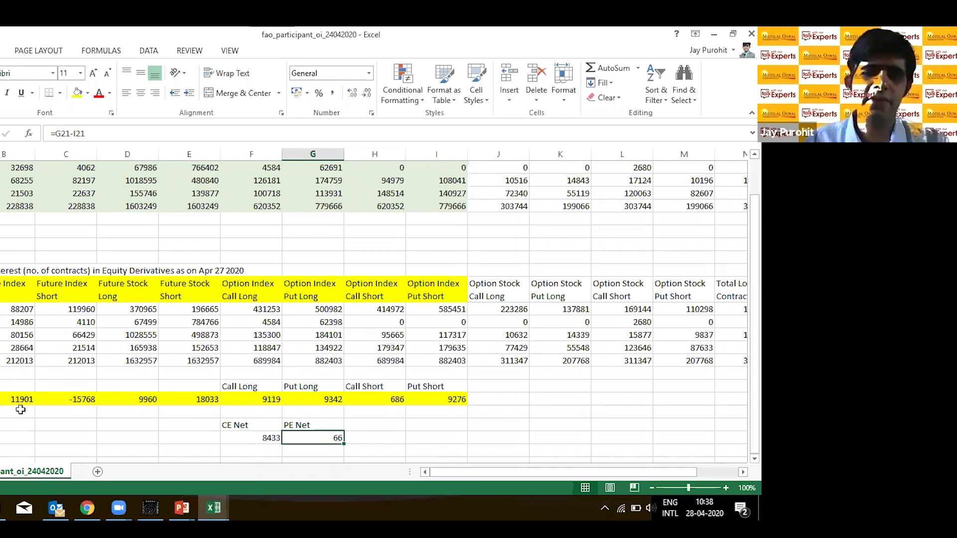
Step: Review the Put Long change and the PE Net figure against the two daily open interest tables above
scroll(20, 410, "up", 1)
key("Up")
key("Up")
key("Up")
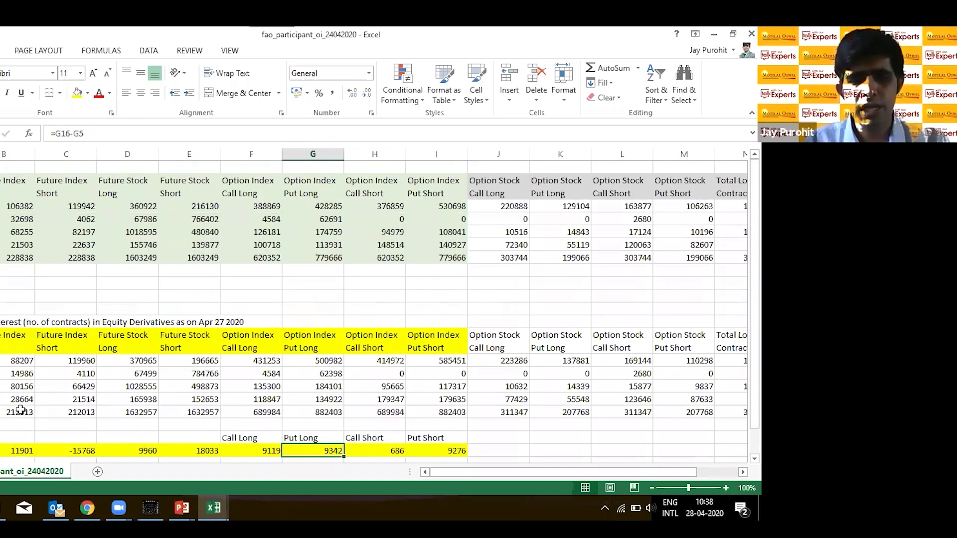
key("Down")
key("Down")
key("Down")
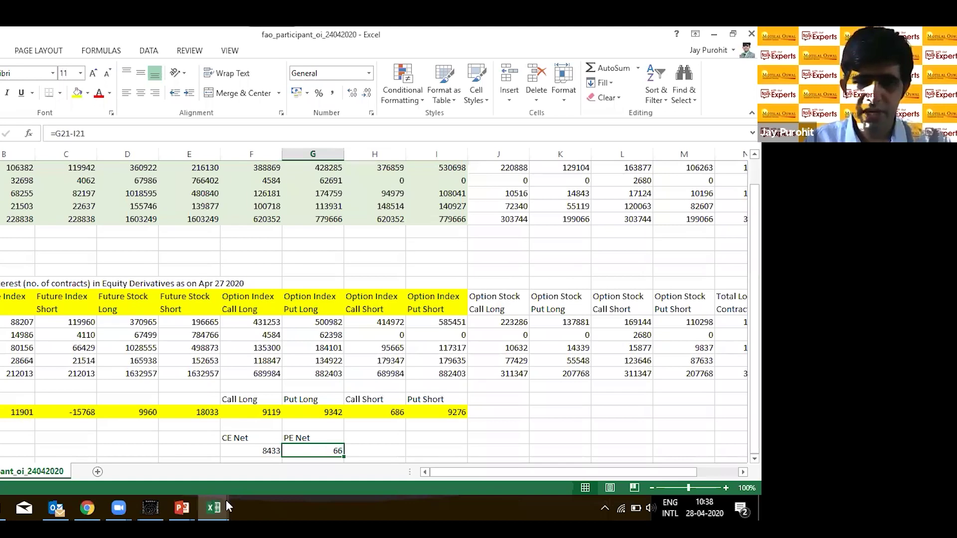
Step: Switch to the Participant wise Data workbook and go to the latest row of the FII Activity sheet
mouse_move(225, 500)
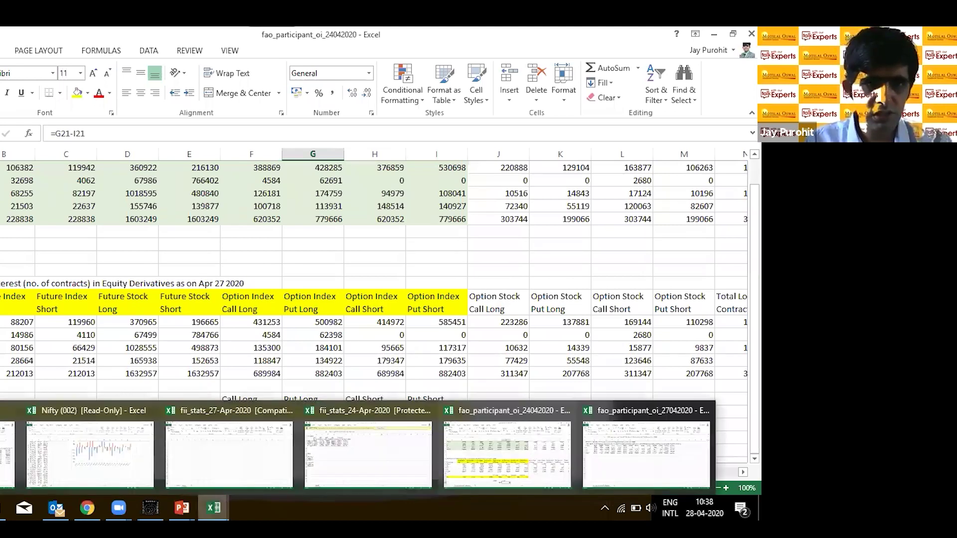
mouse_move(10, 449)
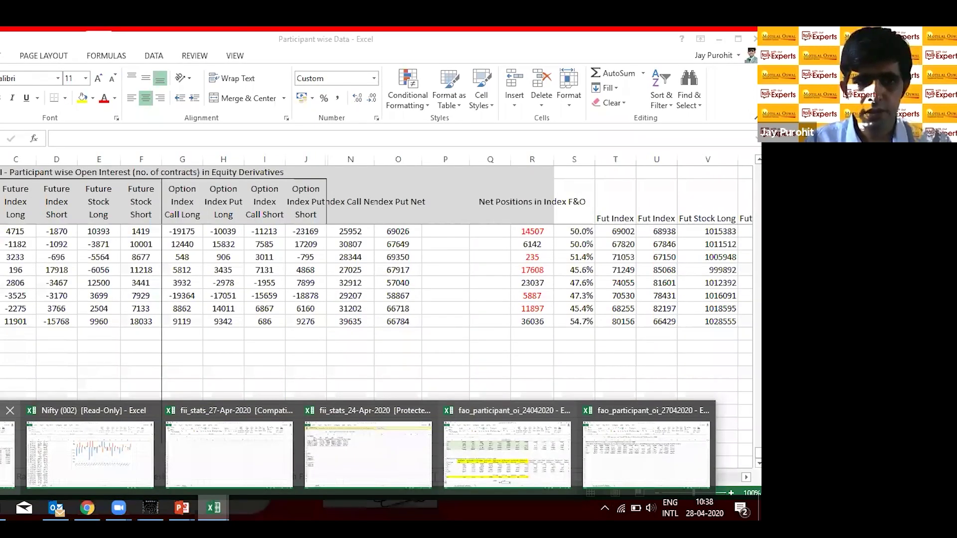
left_click(10, 448)
key("Down")
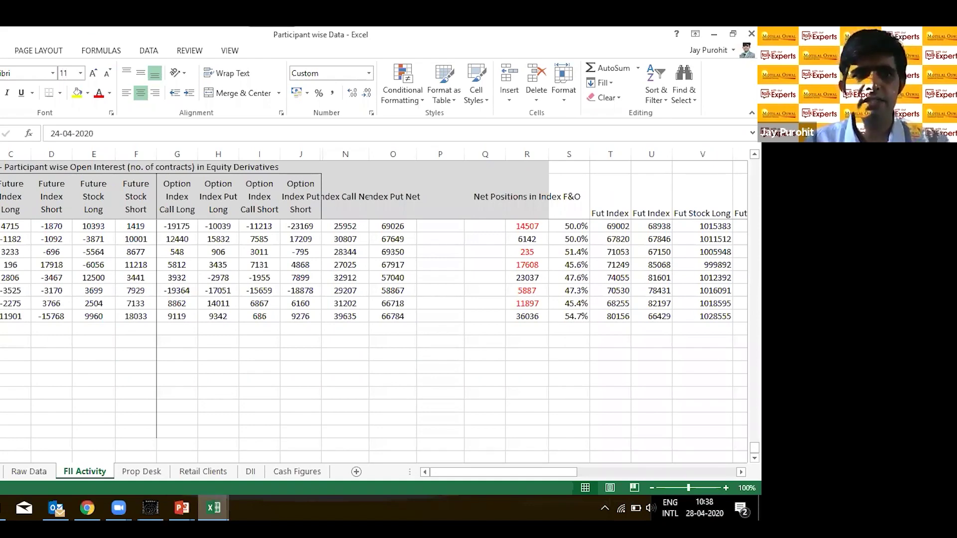
key("ctrl+Up")
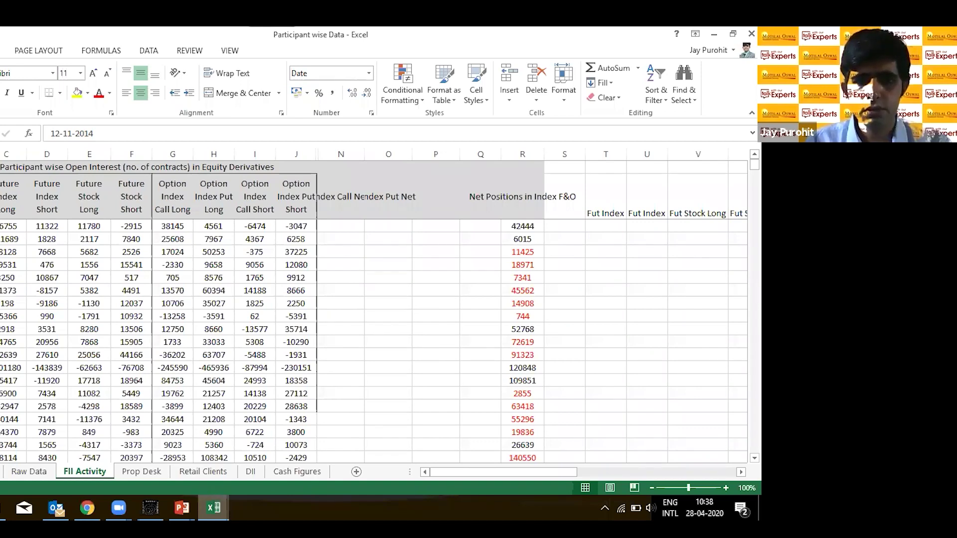
key("ctrl+Down")
left_click(51, 444)
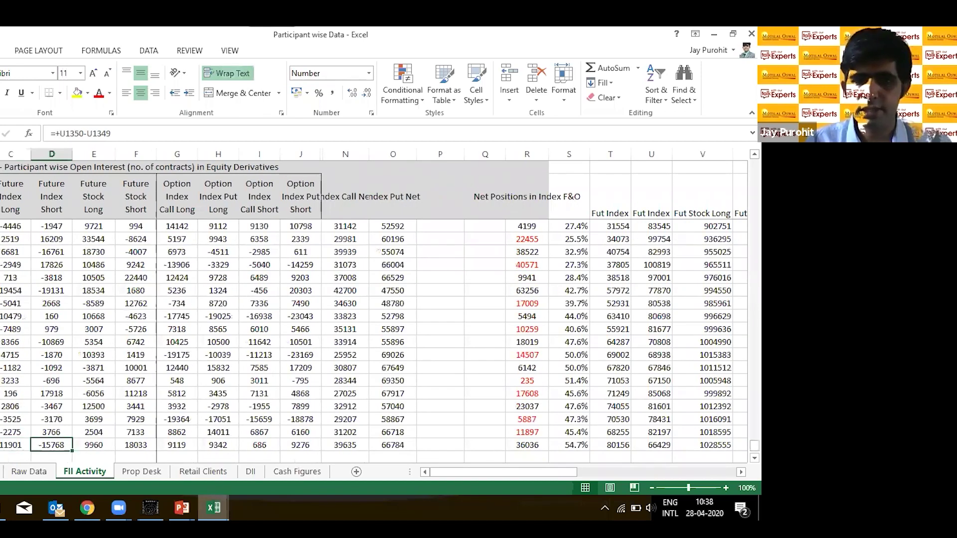
Step: Inspect the latest FII Activity row from the Future Index Short change across to the index futures percentage and totals
key("Right")
key("Right")
key("Right")
key("Right")
key("Right")
key("Right")
key("Right")
key("Right")
key("Right")
key("Right")
key("Right")
key("Right")
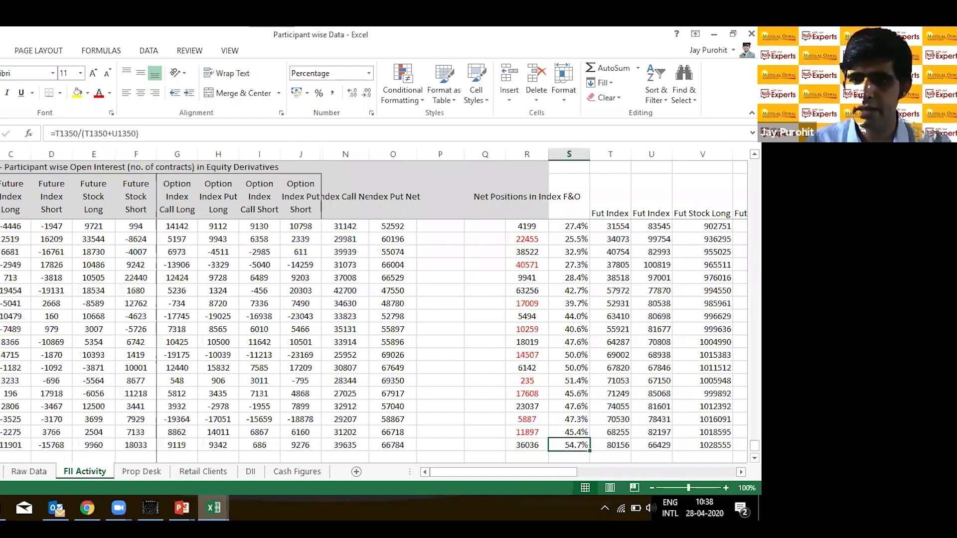
key("Right")
key("Home")
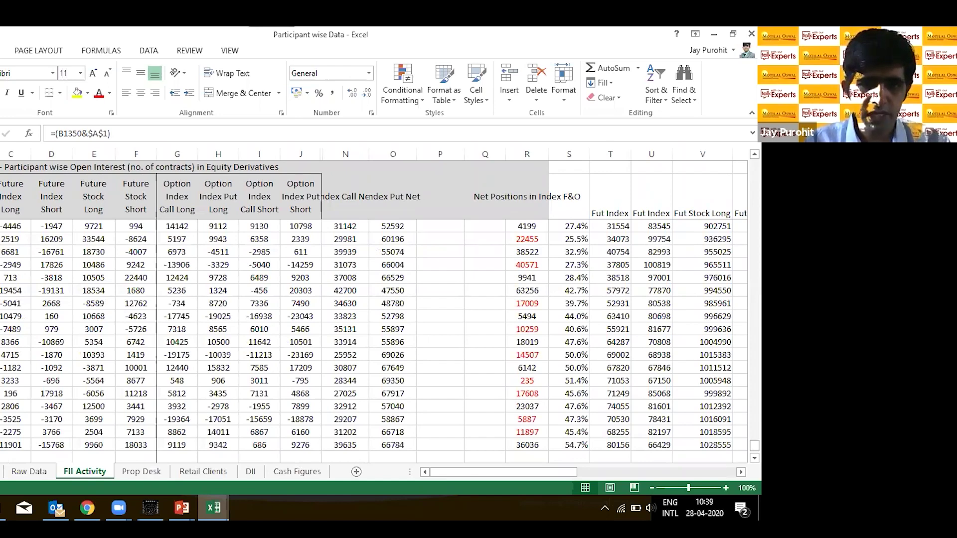
Step: Look through the Prop Desk and Retail Clients sheets to the DII sheet and view its latest row
key("ctrl+Page_Down")
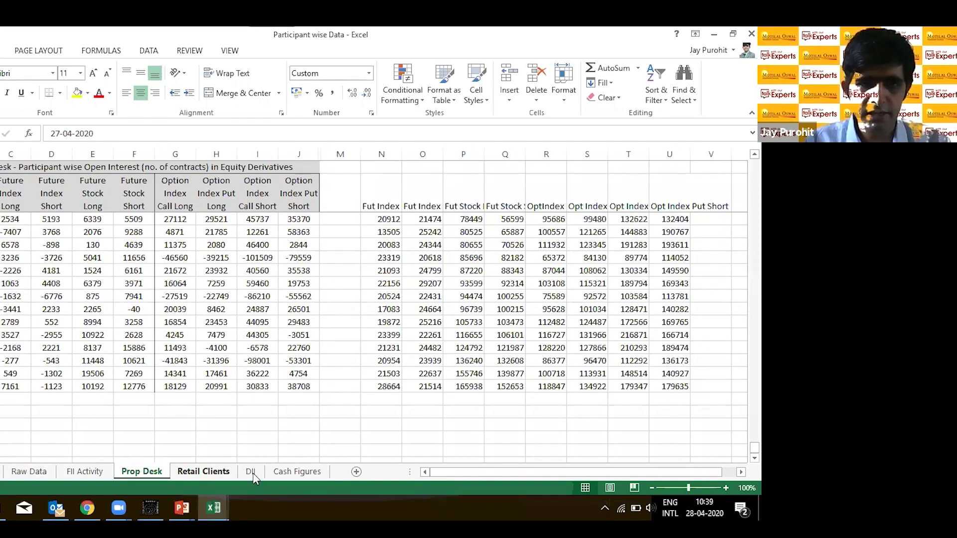
key("ctrl+Page_Down")
key("ctrl+Page_Down")
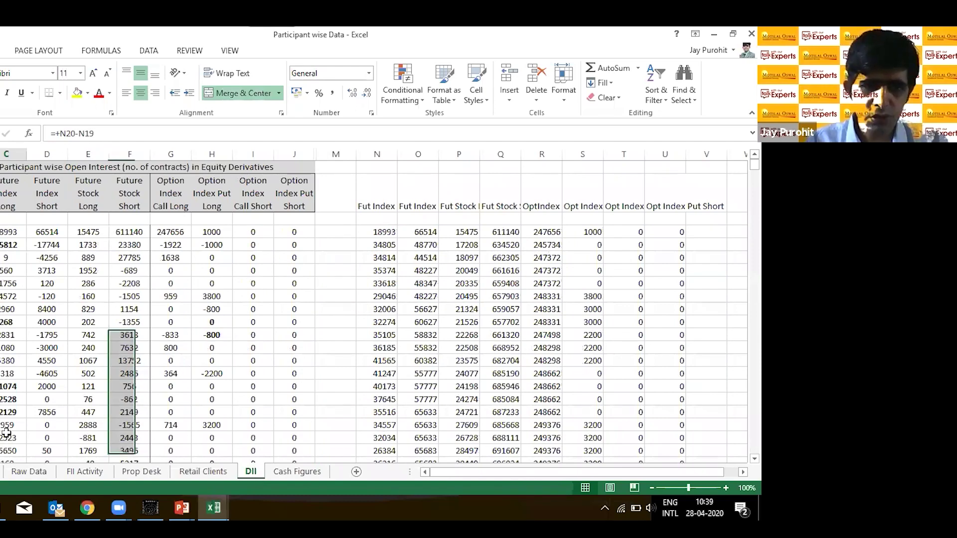
key("ctrl+Down")
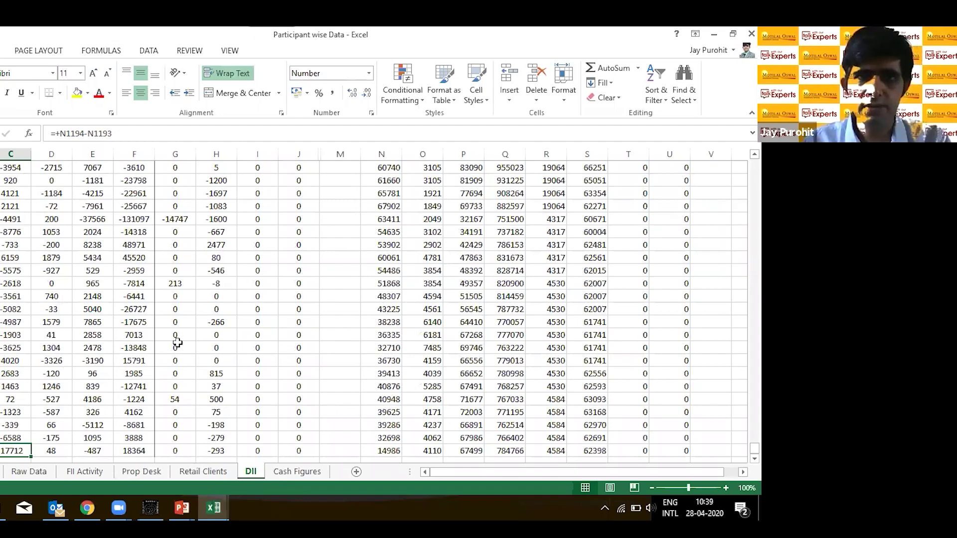
key("Left")
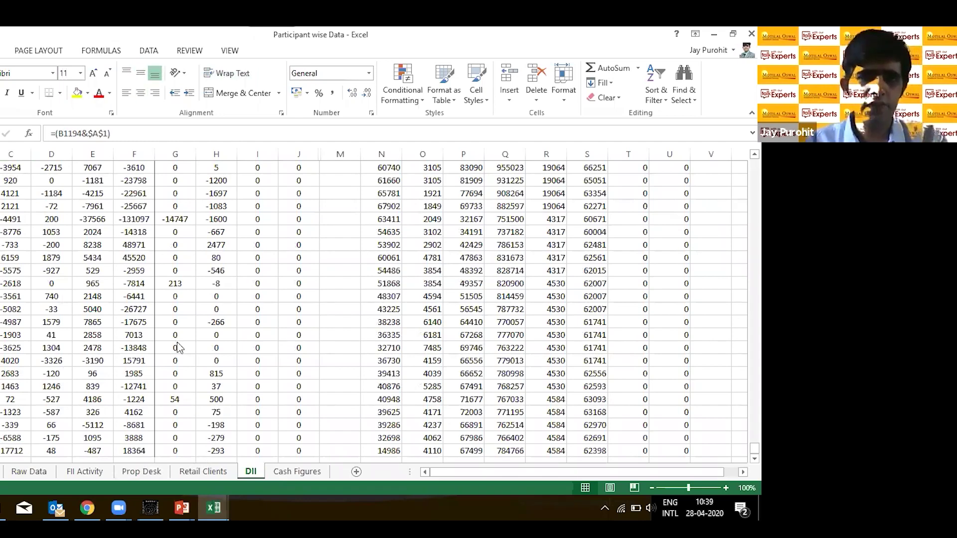
Step: Switch to the browser's shared F&O Participant OI Google Sheet and view its DII sheet
key("alt+Tab")
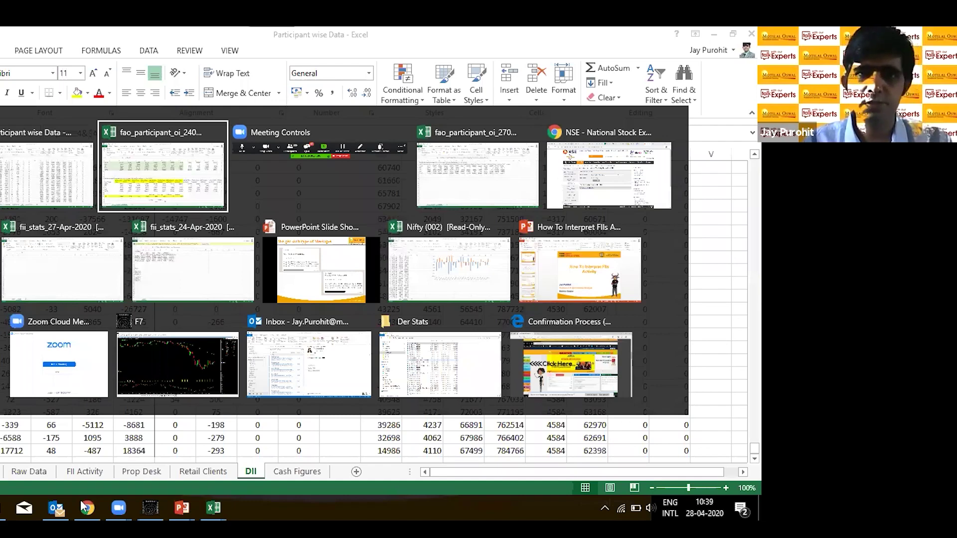
key("Tab")
key("Tab")
key("Tab")
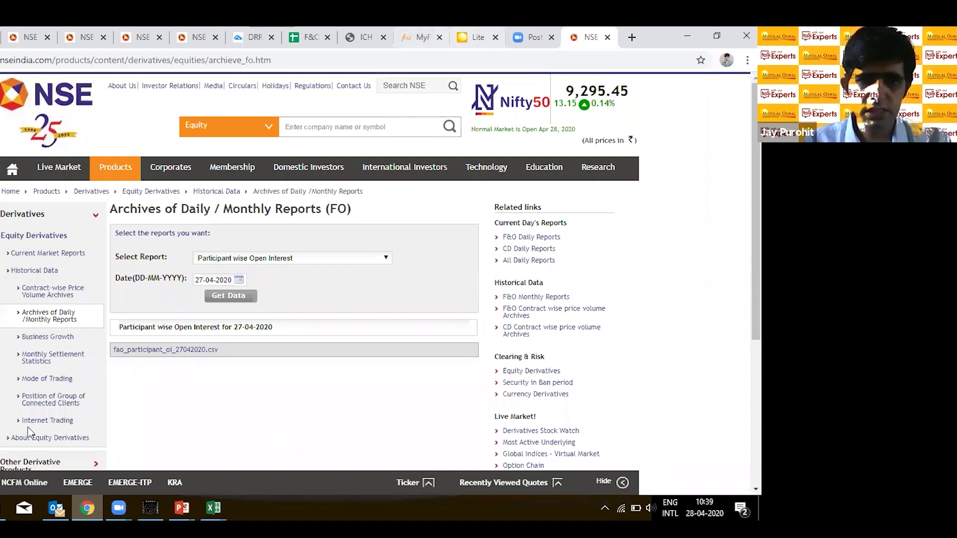
key("ctrl+6")
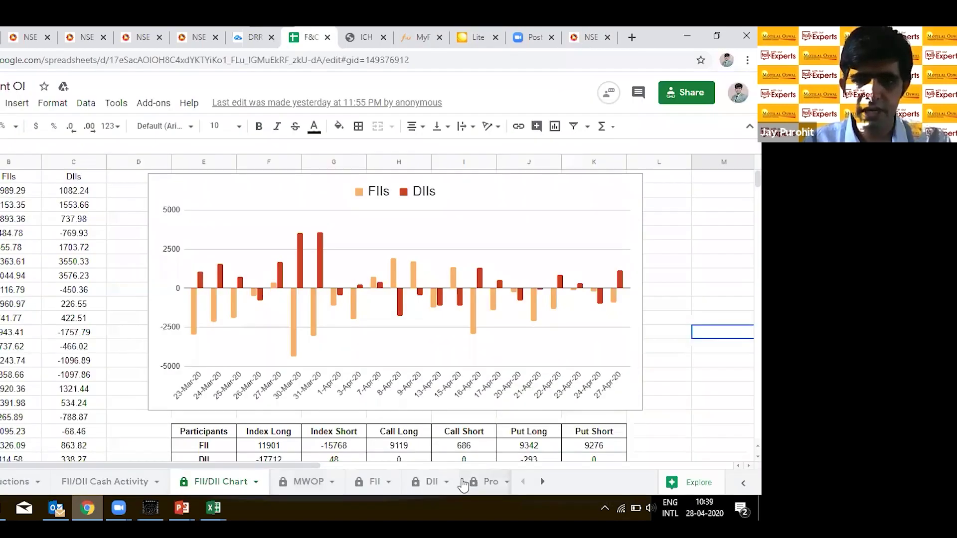
left_click(341, 482)
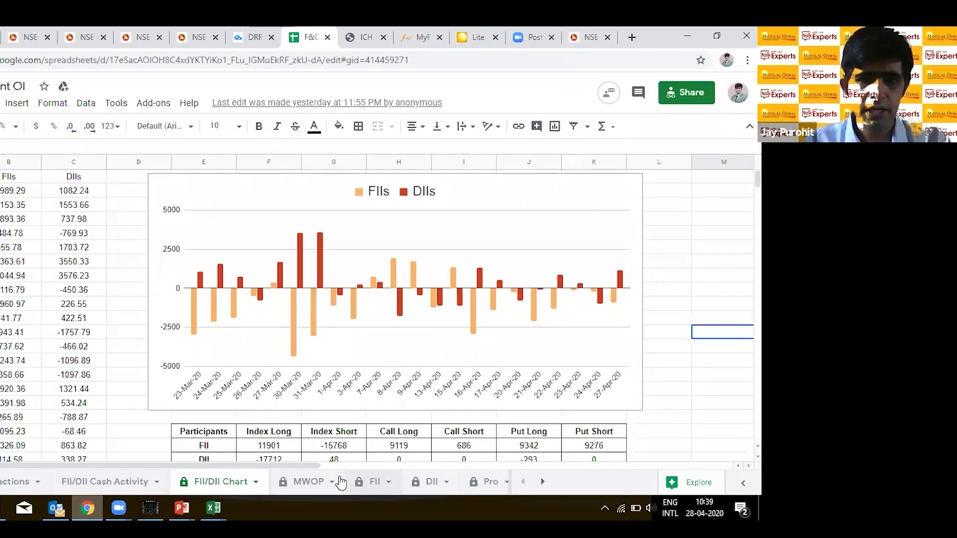
left_click(425, 485)
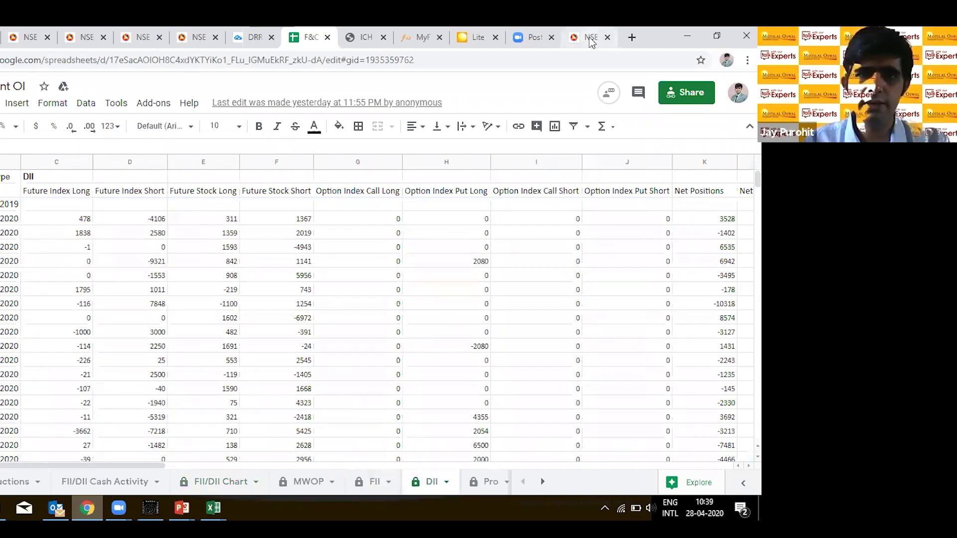
Step: Return to the NSE Archives of Daily / Monthly Reports page and view the available report types without changing the selection
key("ctrl+9")
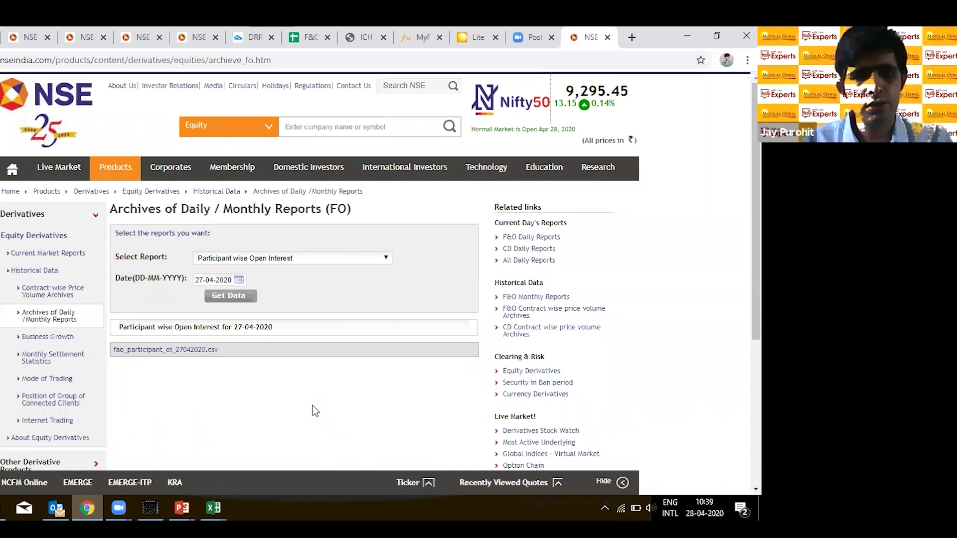
left_click(386, 258)
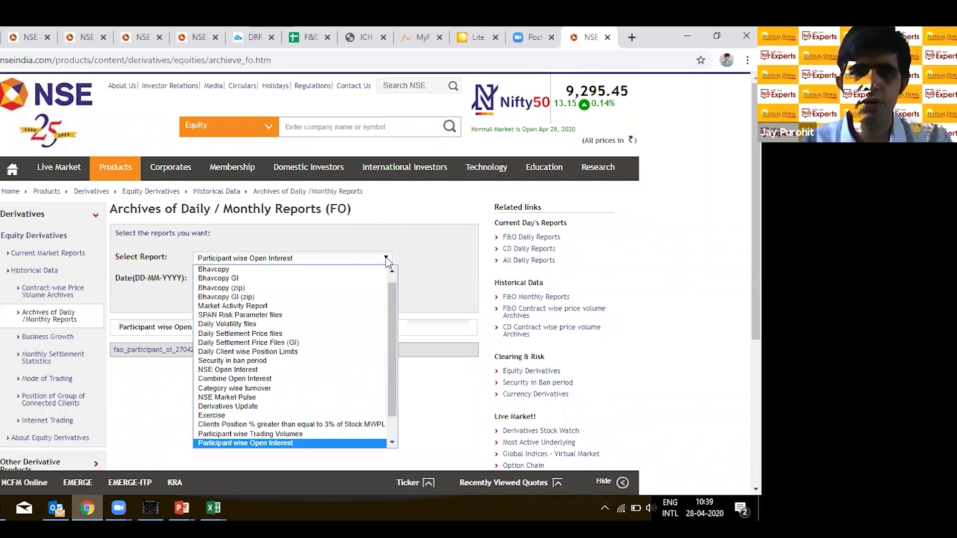
left_click(417, 260)
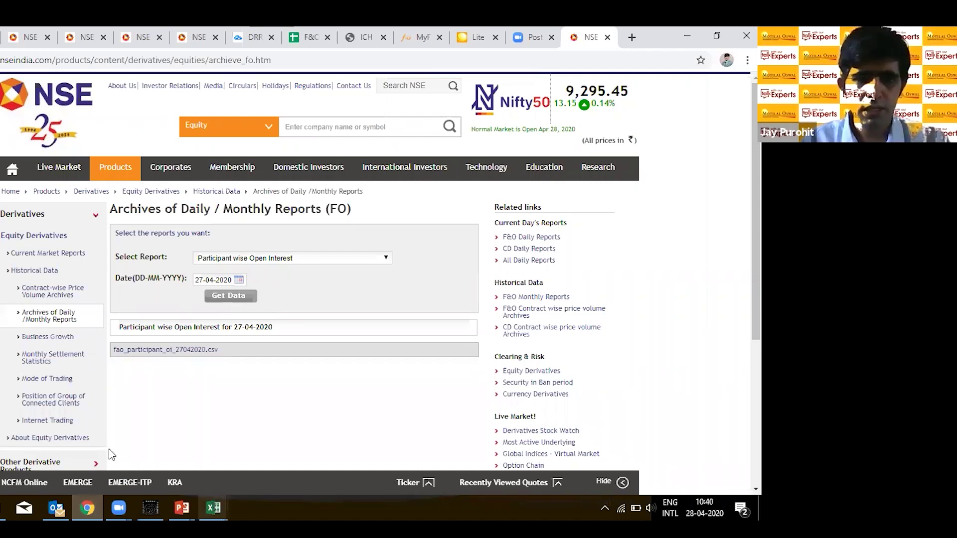
Step: In Excel, close fao_participant_oi_24042020 without saving and close Participant wise Data with its changes saved
left_click(213, 507)
mouse_move(368, 449)
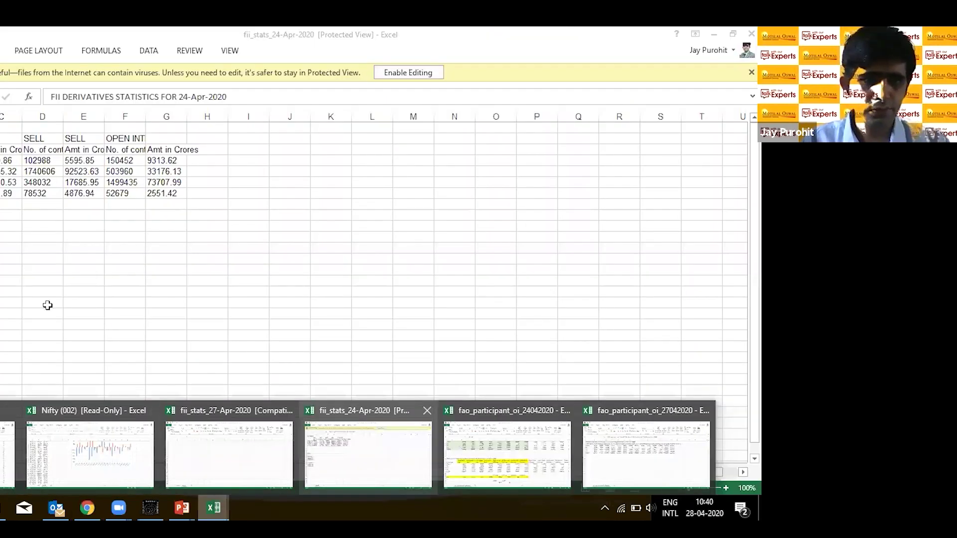
left_click(508, 453)
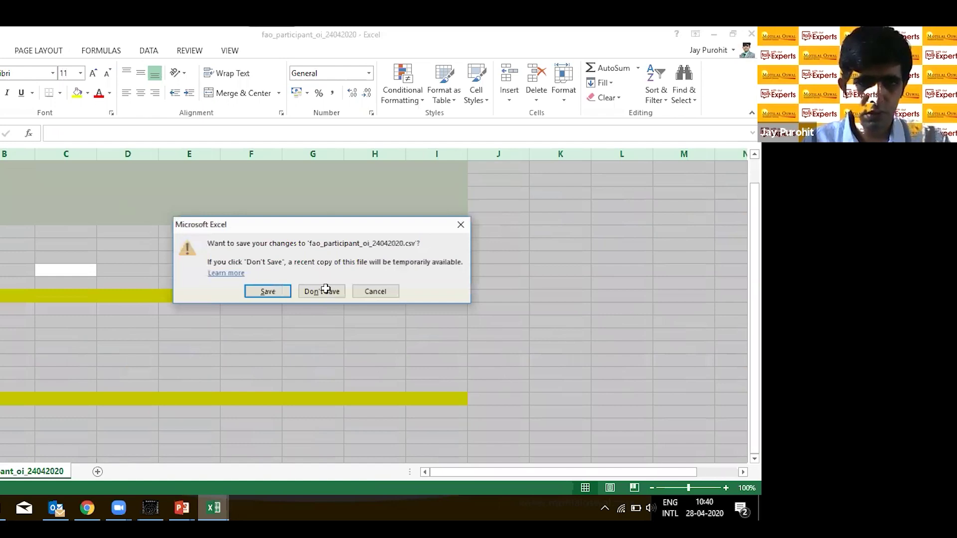
left_click(325, 289)
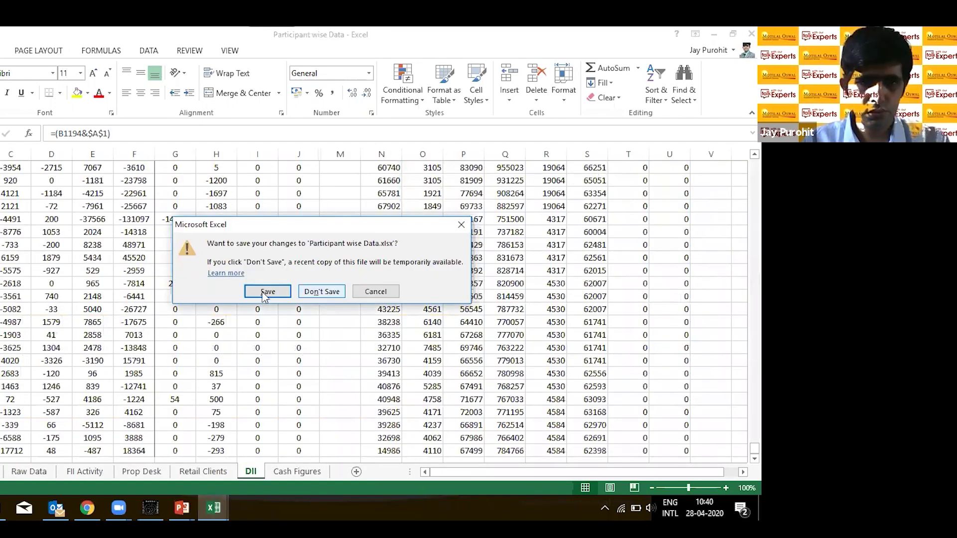
left_click(262, 291)
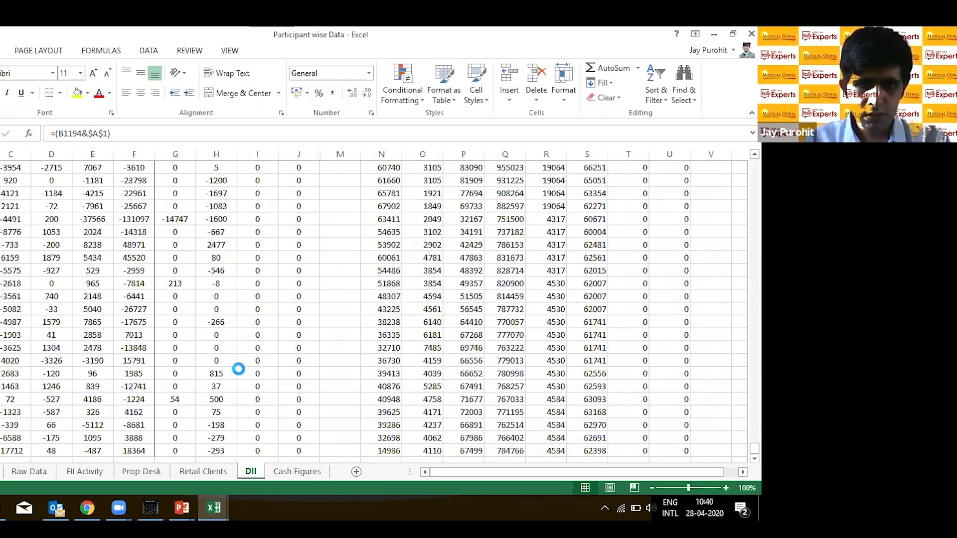
Step: Close the fii_stats_27-Apr-2020 workbook without saving its changes
key("alt+Tab")
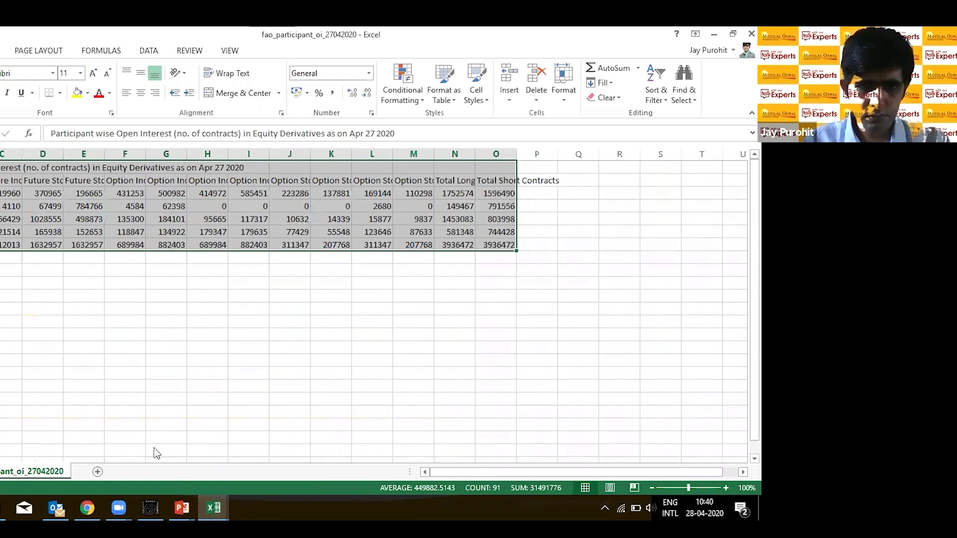
key("super+7")
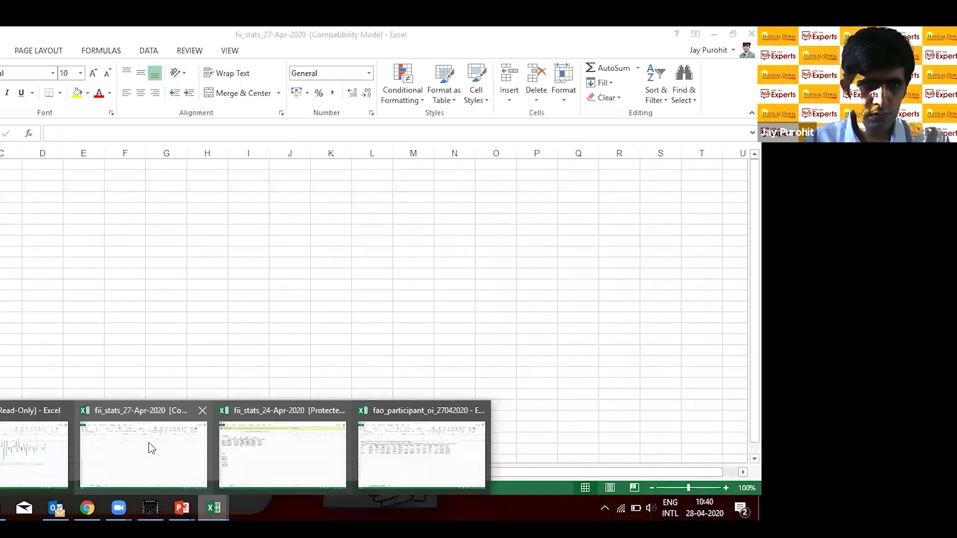
left_click(150, 446)
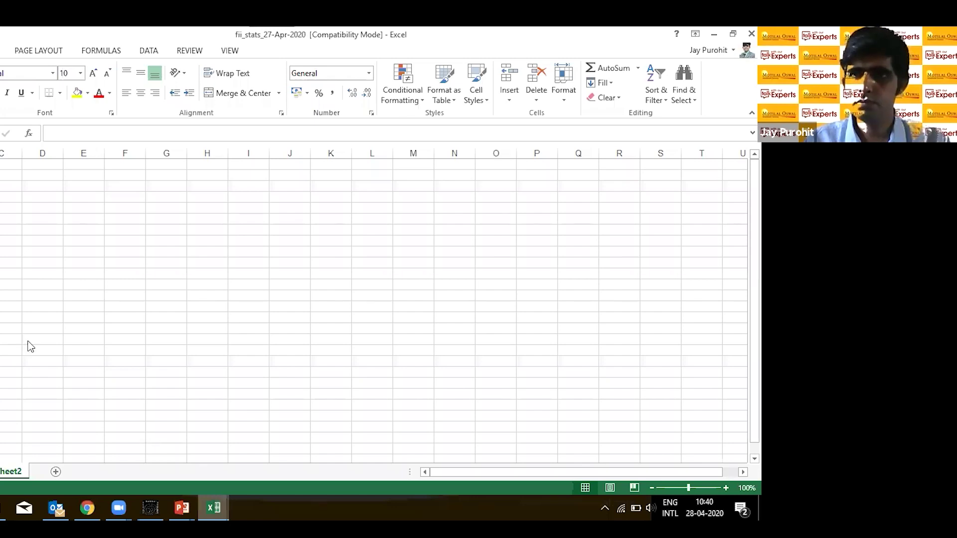
key("ctrl+w")
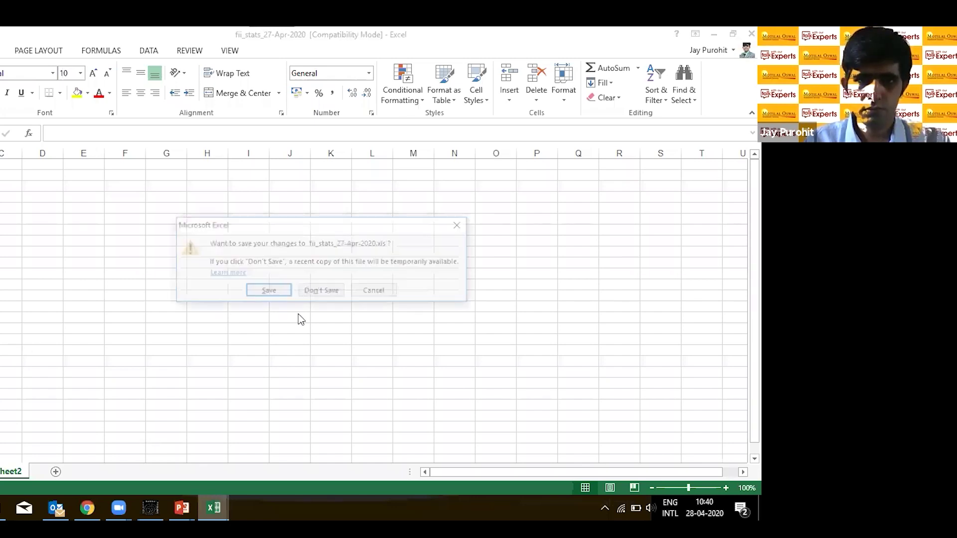
left_click(332, 289)
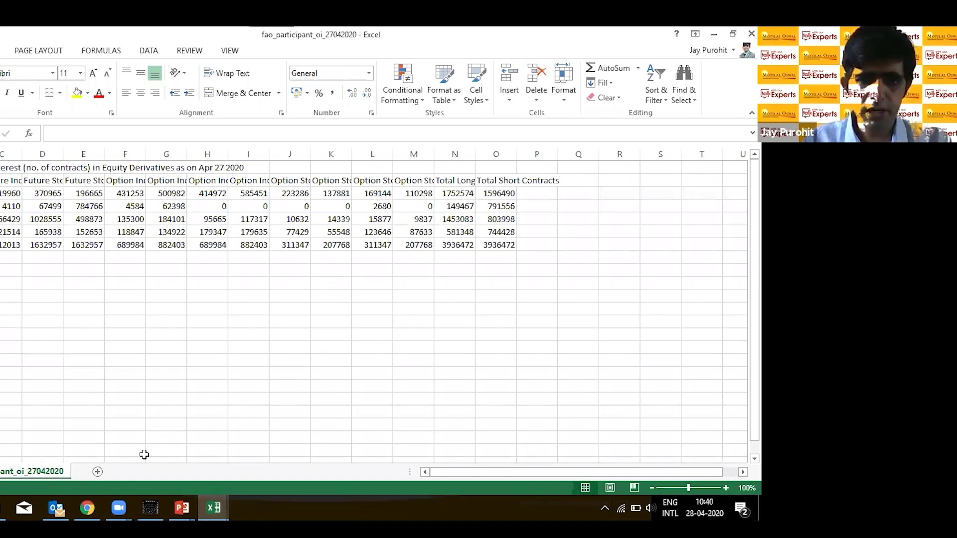
Step: Check the remaining fii_stats_24-Apr-2020 and fao_participant_oi_27042020 workbooks
left_click(213, 508)
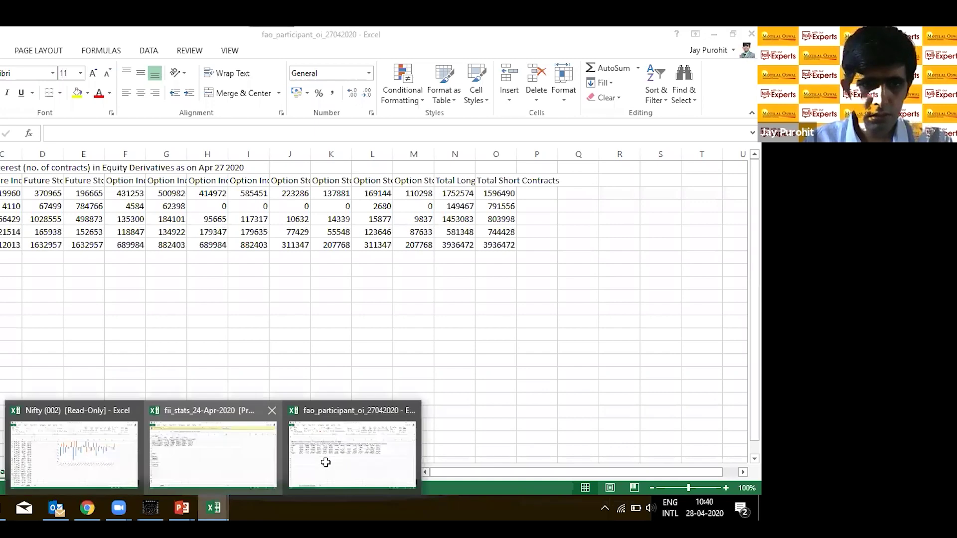
left_click(220, 507)
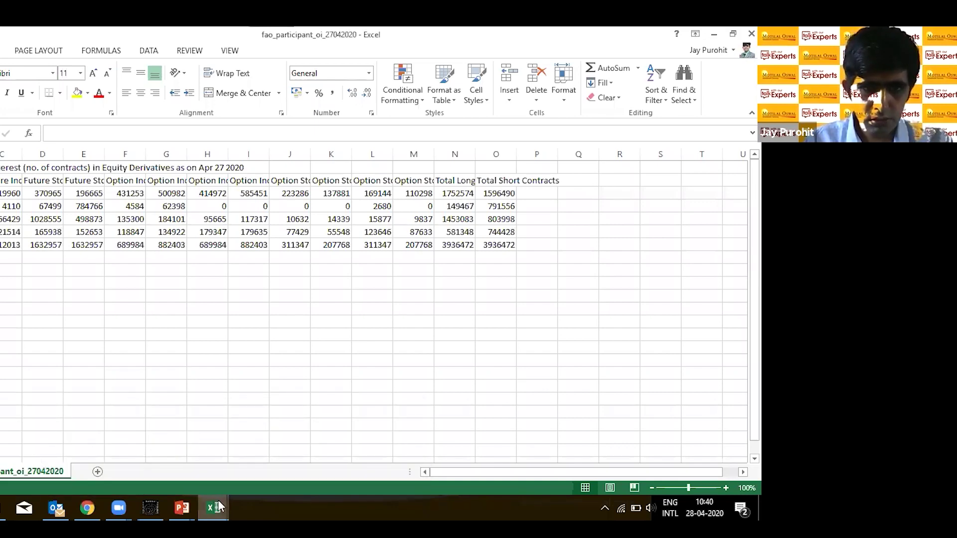
key("ctrl+Tab")
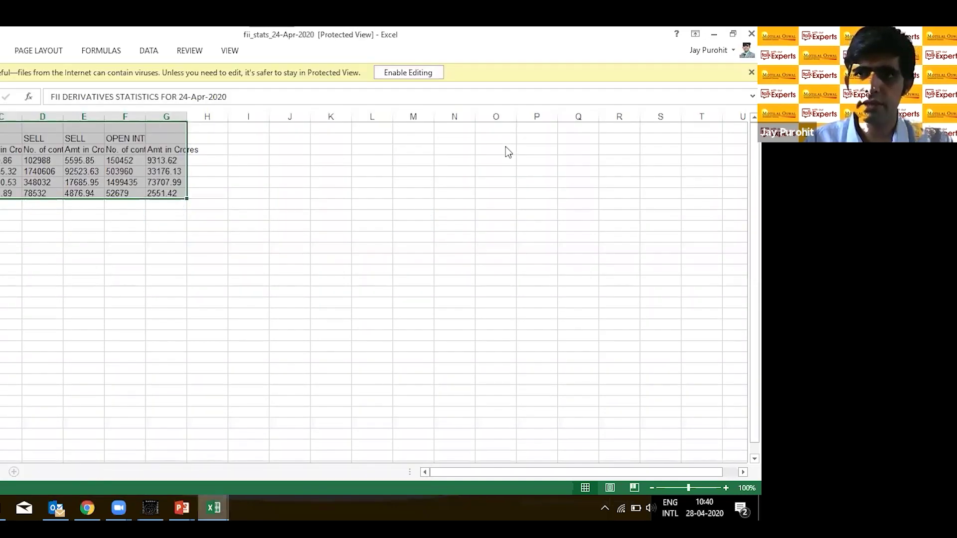
key("ctrl+Tab")
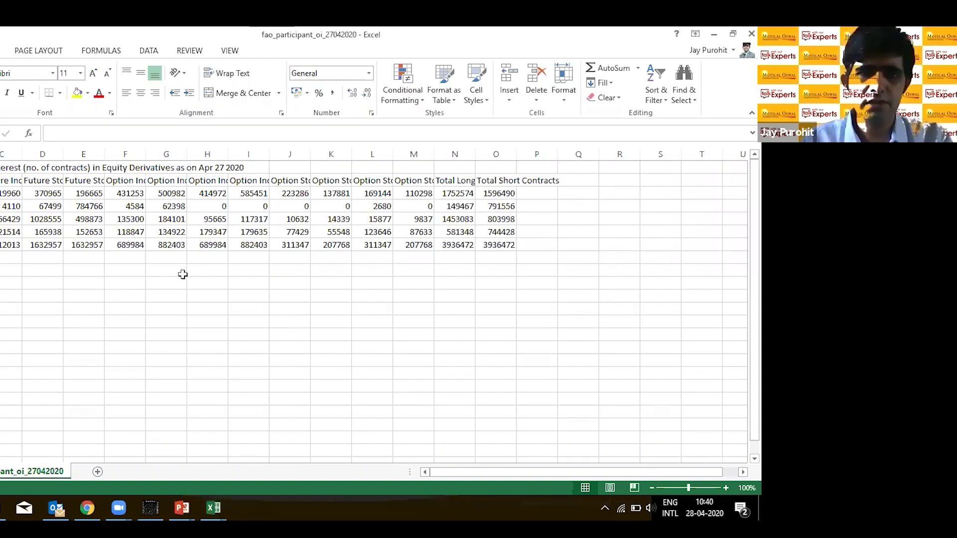
Step: Switch back to the NSE archives page in the browser and view the report date calendar for April 2020
key("alt+Tab")
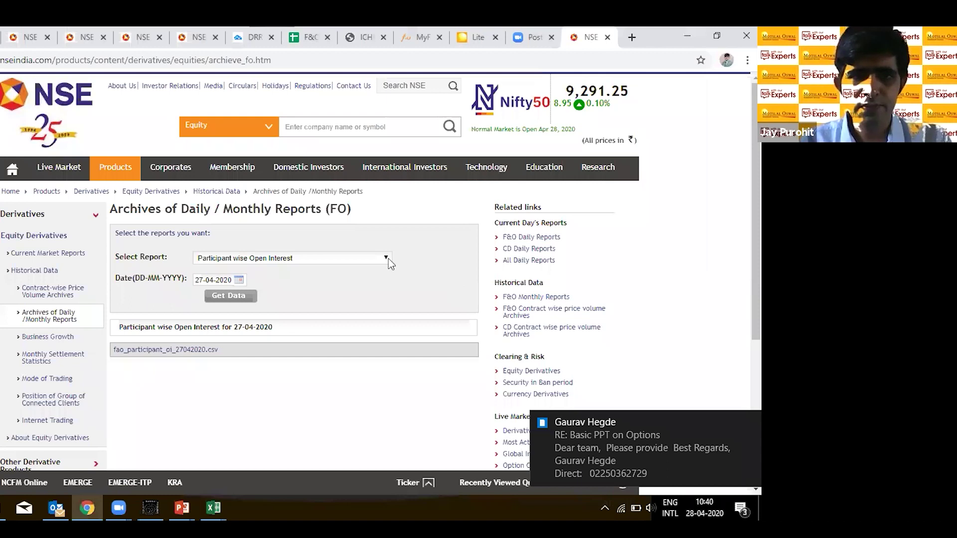
left_click(239, 280)
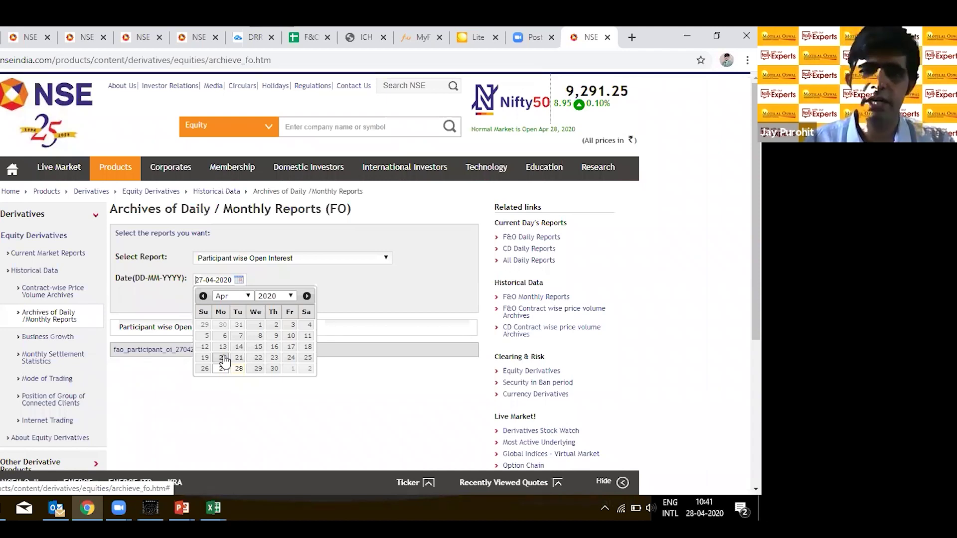
left_click(378, 306)
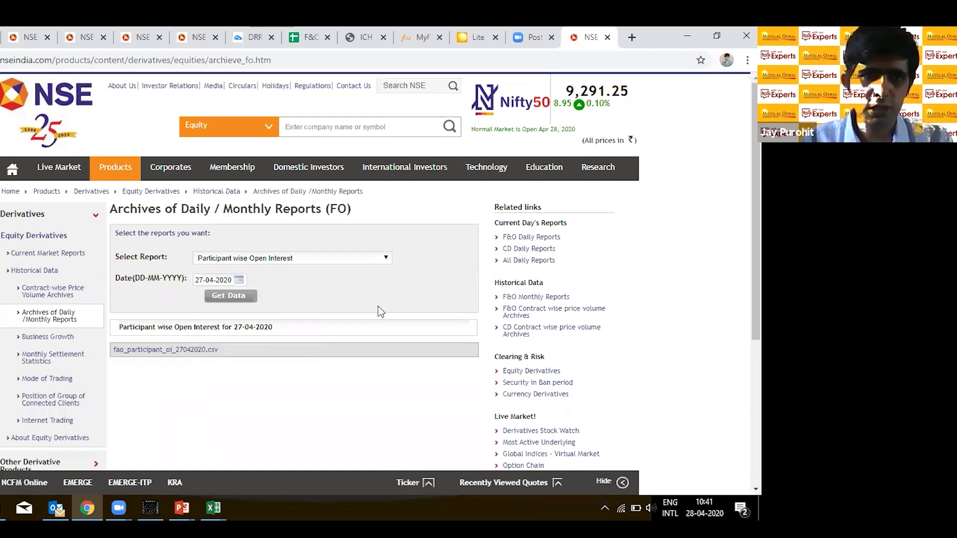
Step: Starting from the NSE home page, go to the Equity Derivatives product page and view all its daily reports
left_click(7, 174)
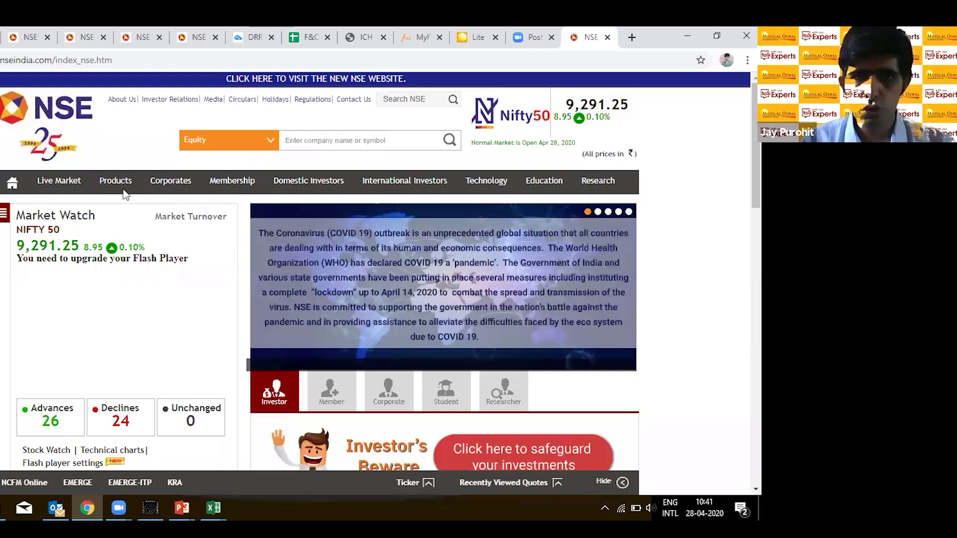
mouse_move(120, 189)
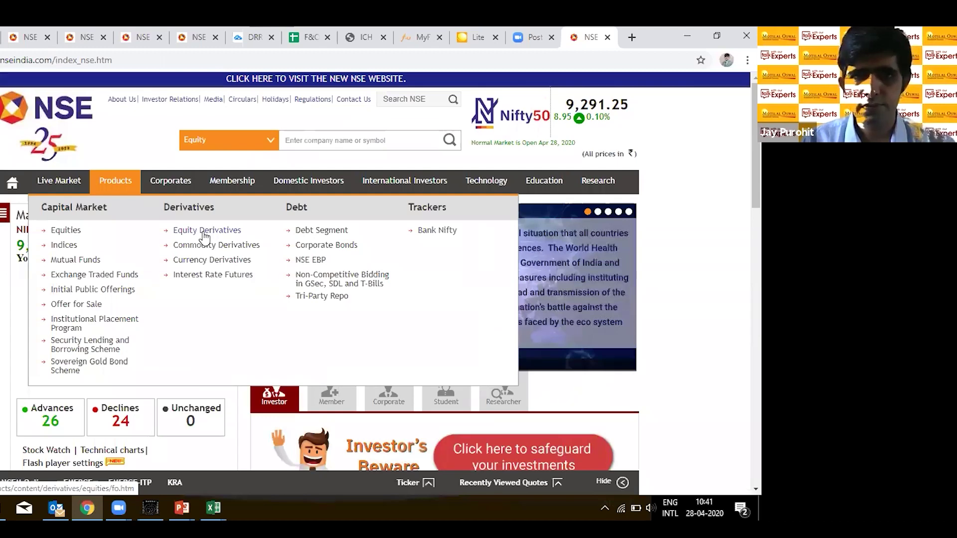
left_click(204, 237)
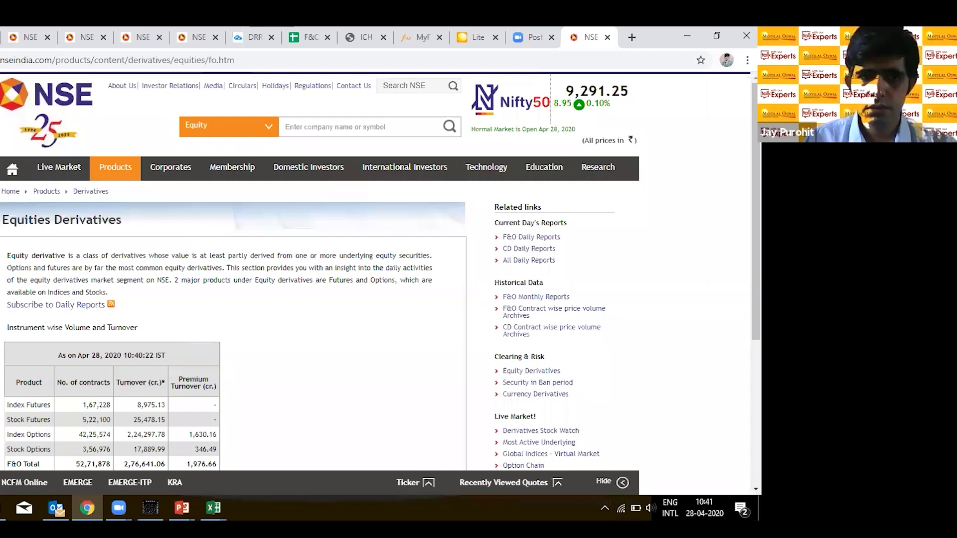
scroll(53, 293, "down", 5)
left_click(54, 289)
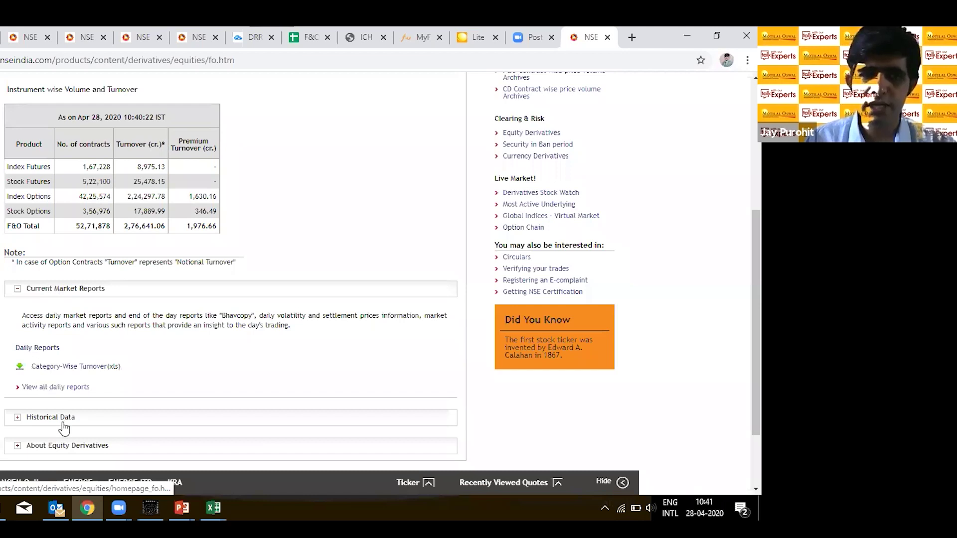
left_click(69, 390)
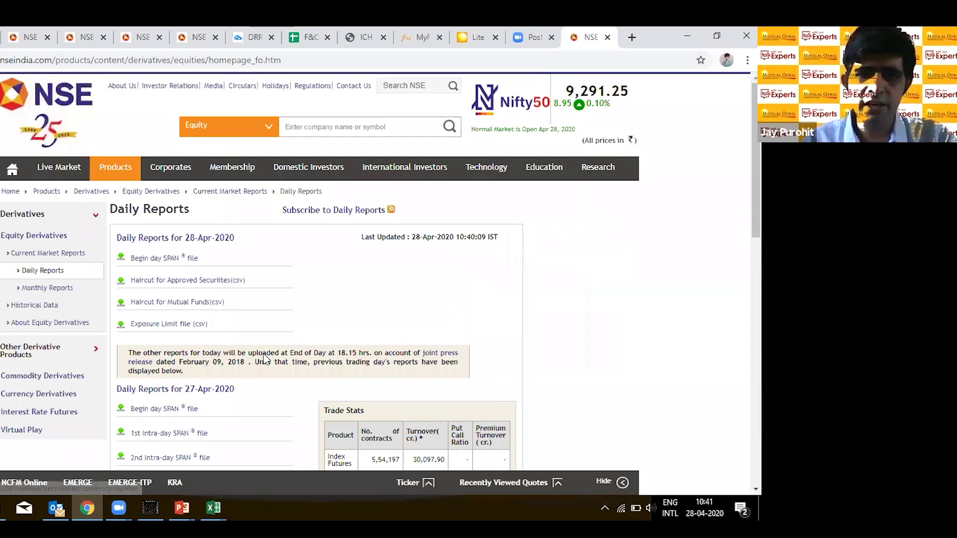
Step: Look through the daily report files for 27-Apr-2020 and open the Archives of Daily / Monthly Reports page under Historical Data
scroll(265, 357, "down", 2)
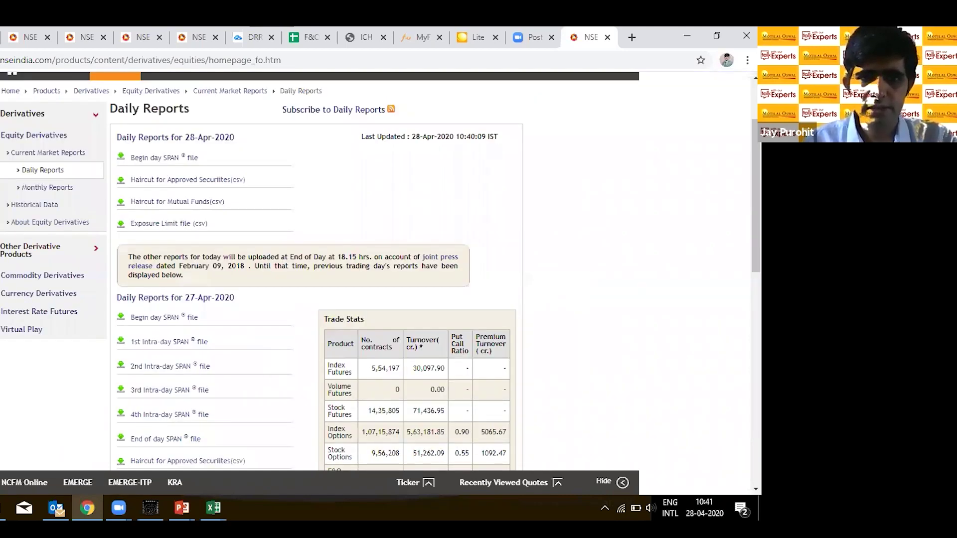
scroll(140, 181, "down", 10)
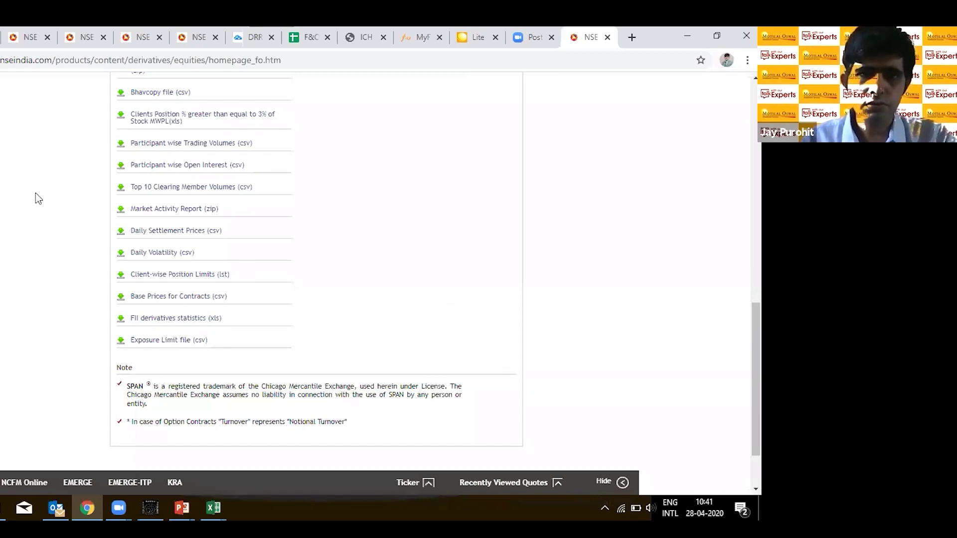
scroll(35, 193, "up", 6)
scroll(26, 297, "up", 5)
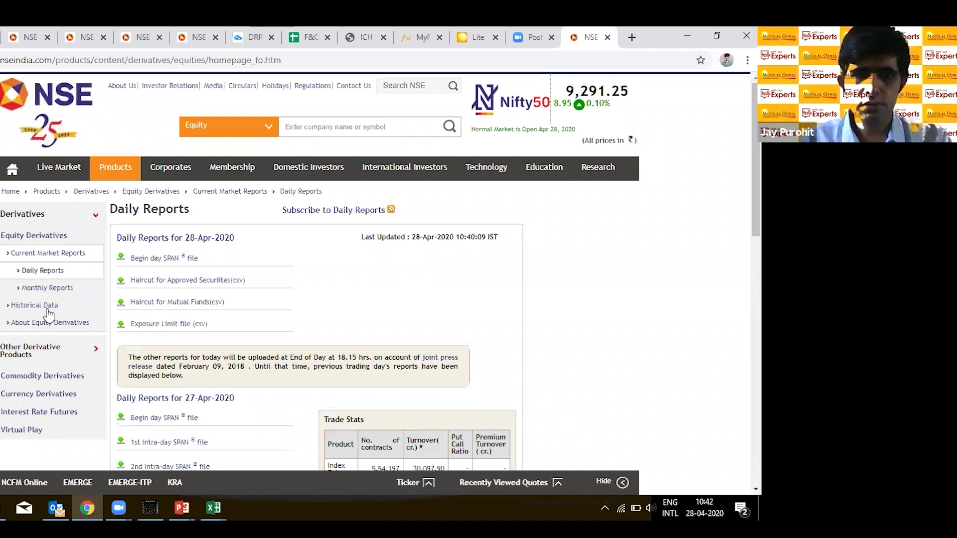
mouse_move(47, 308)
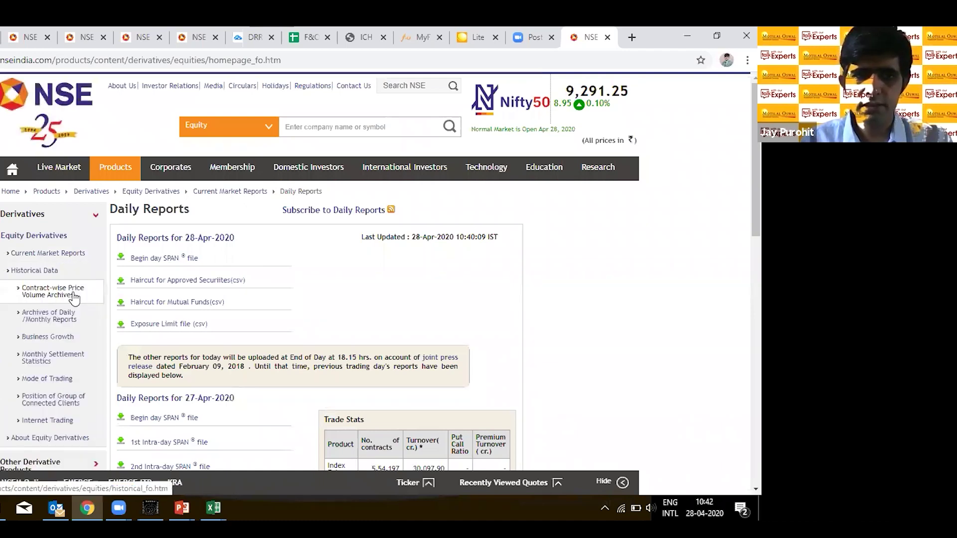
left_click(56, 323)
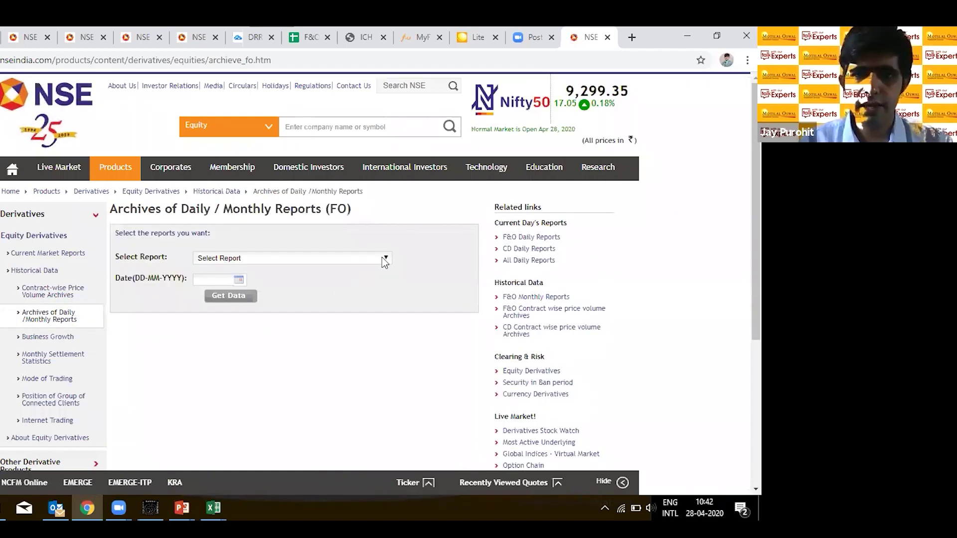
mouse_move(394, 257)
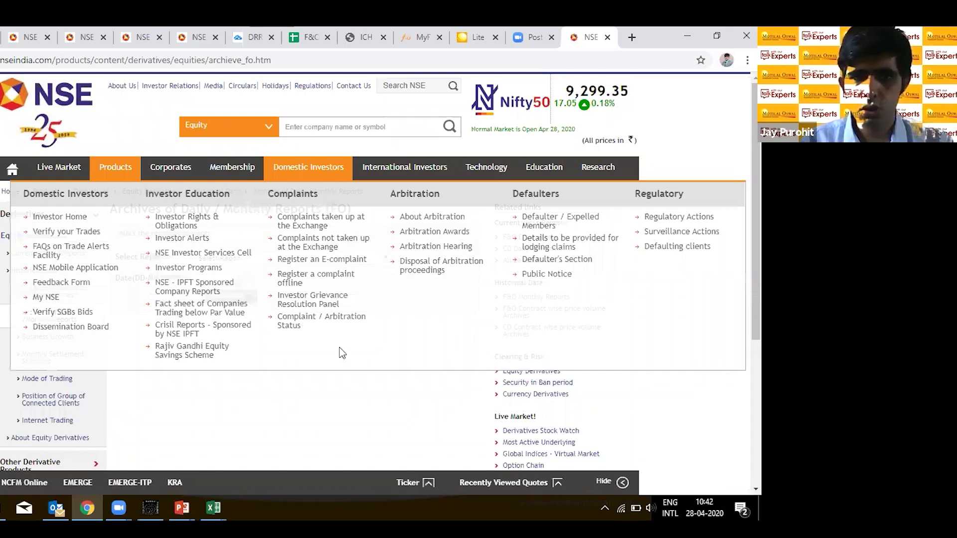
Step: Get the Participant wise Open Interest archive report for 20-04-2020 and open its fao_participant_oi_20042020.csv file
left_click(299, 258)
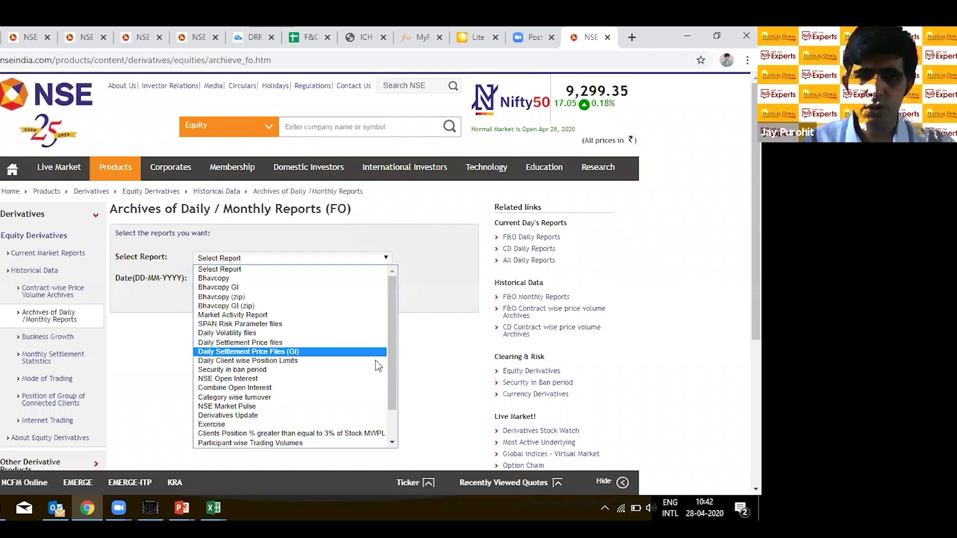
left_click_drag(393, 354, 396, 388)
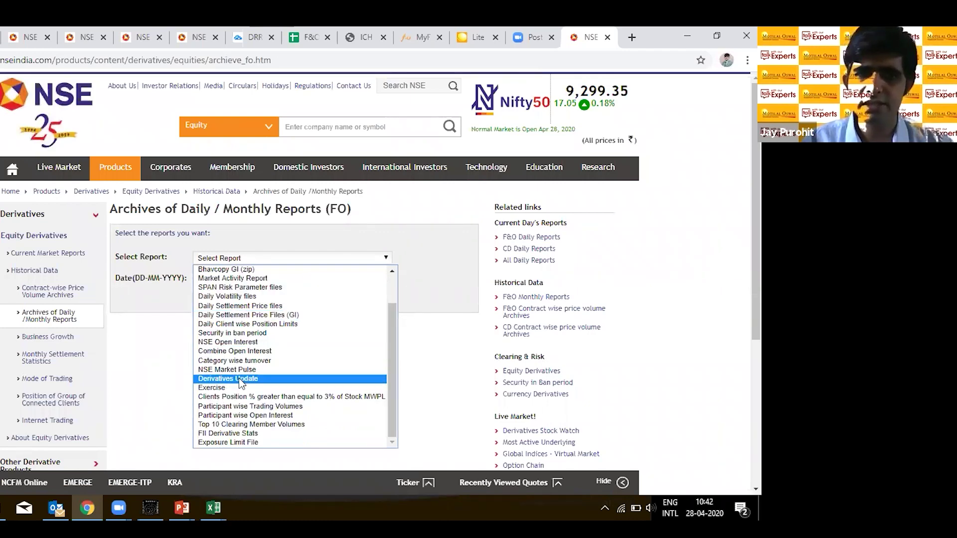
left_click(276, 416)
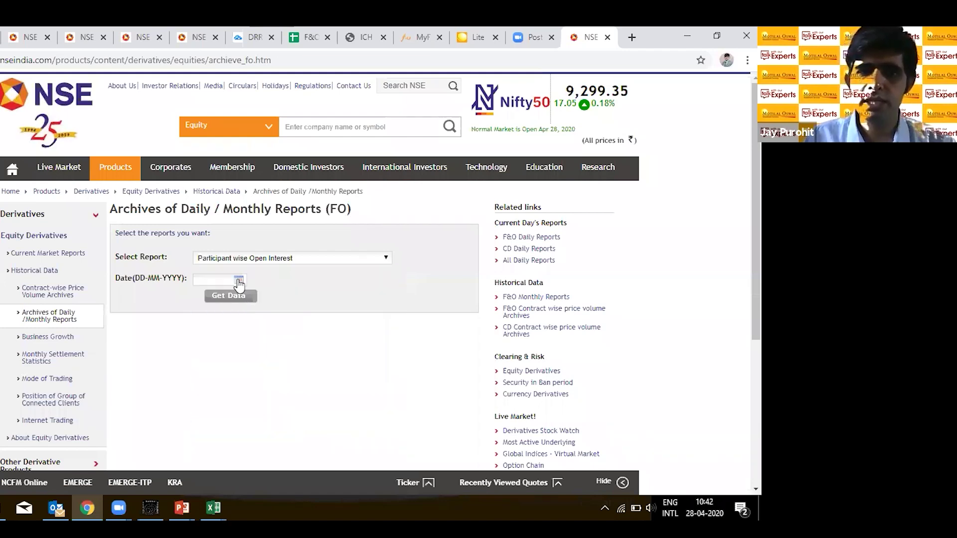
left_click(239, 280)
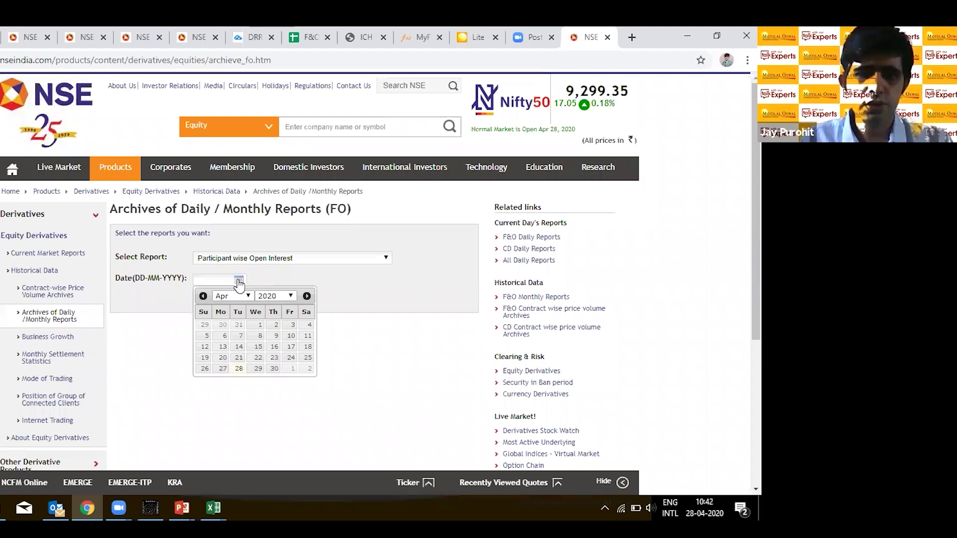
left_click(222, 357)
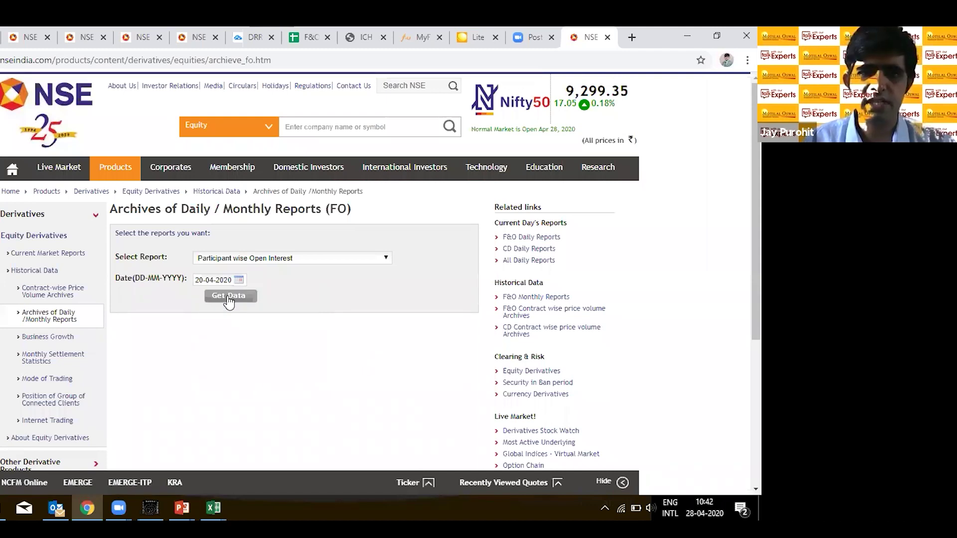
left_click(228, 297)
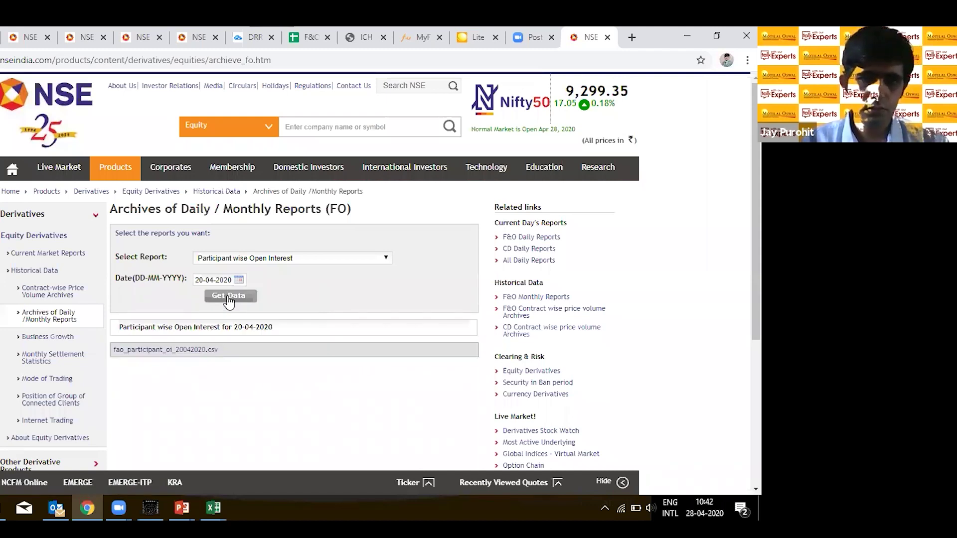
left_click(154, 351)
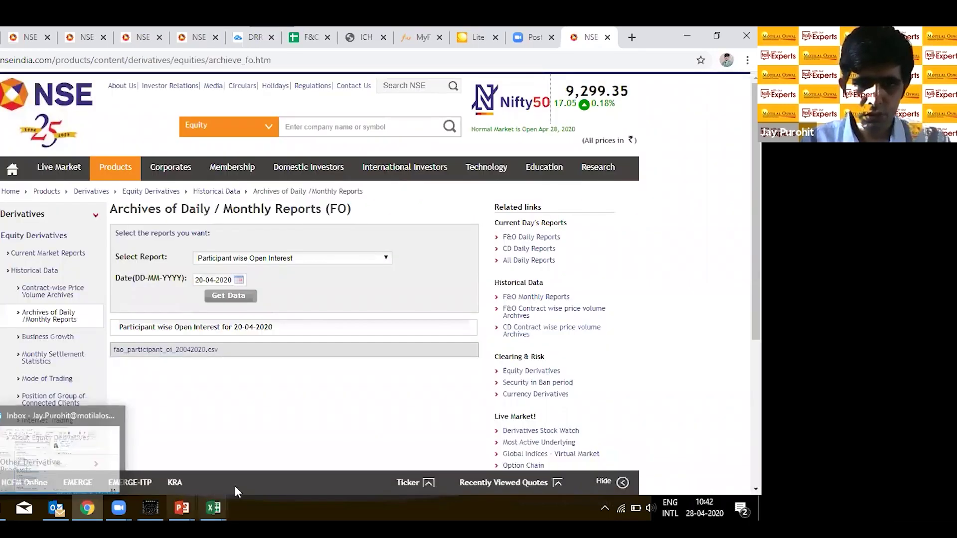
Step: Switch to Excel and close the fao_participant_oi_27042020 and Nifty (002) workbooks, keeping fao_participant_oi_20042020 open
key("alt+Tab")
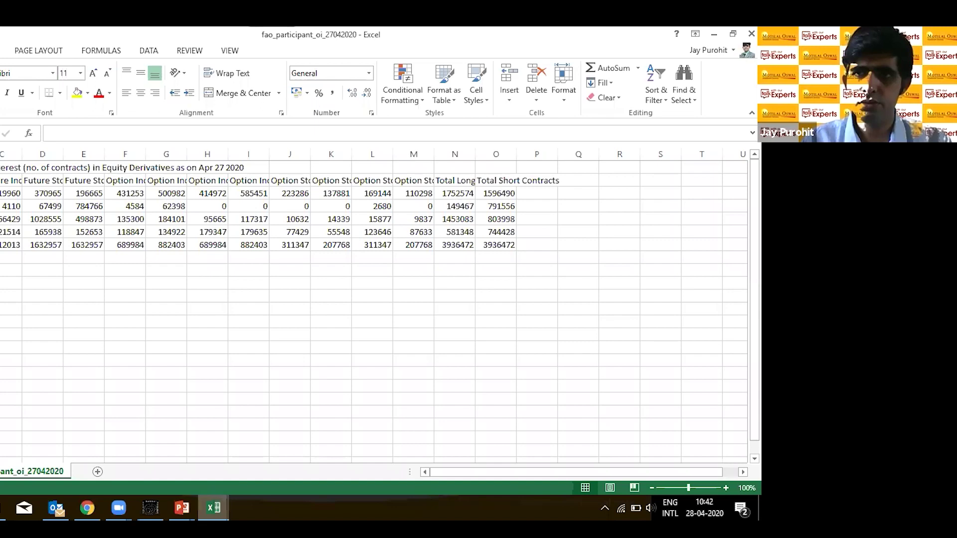
key("alt+Tab")
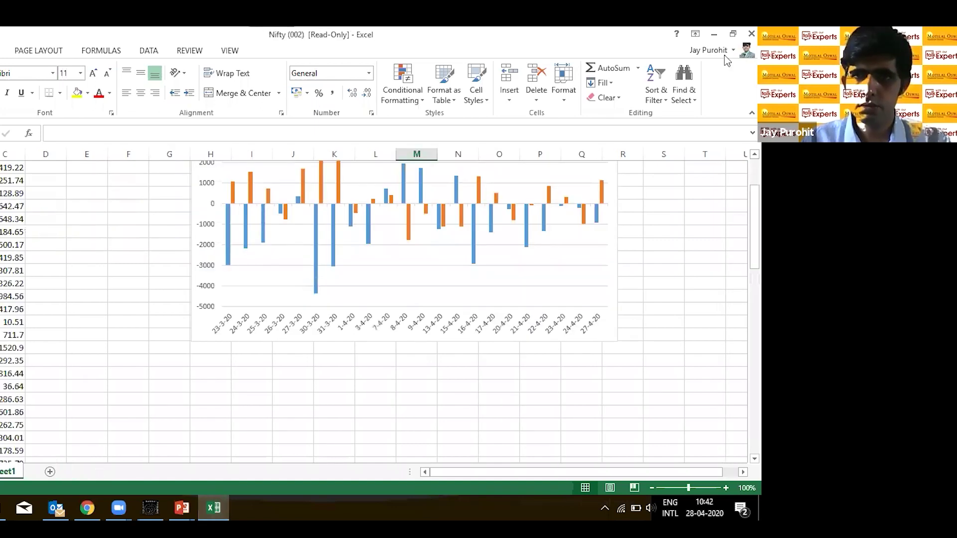
key("alt+Tab")
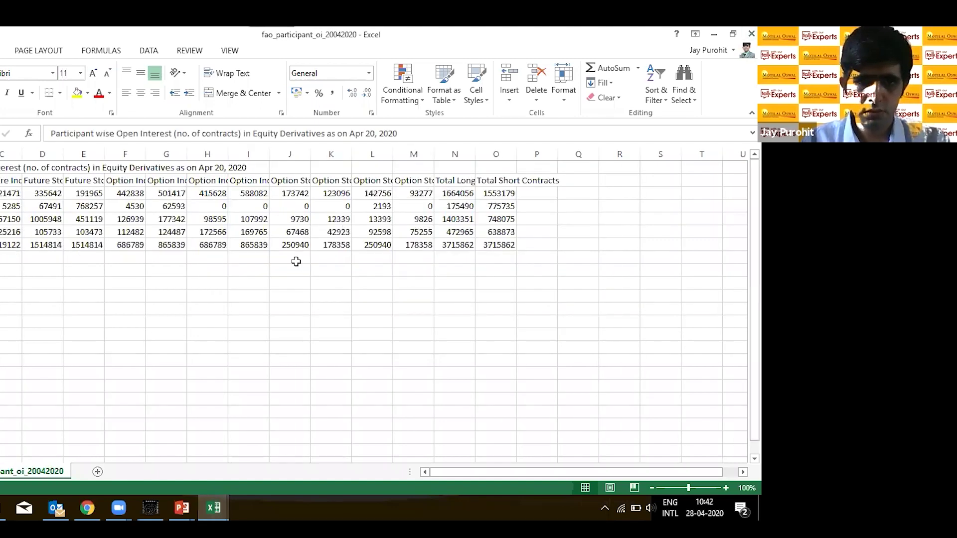
left_click(214, 508)
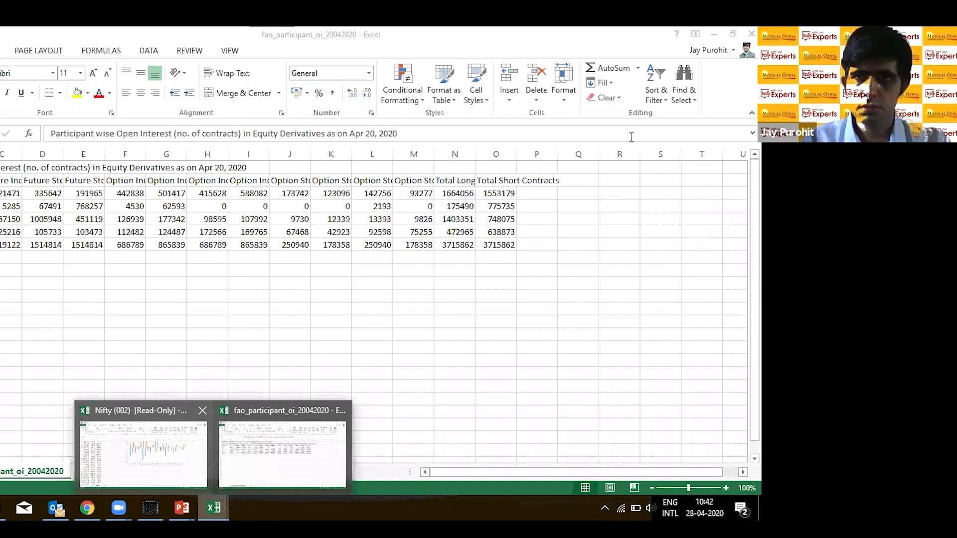
left_click(202, 411)
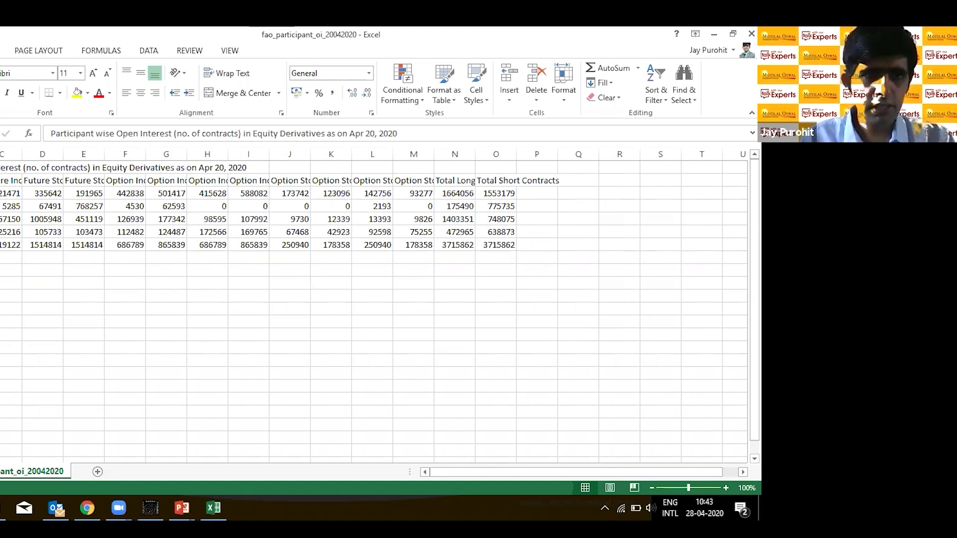
Step: Copy the Client to TOTAL data rows of the open interest report into a new sheet, starting at cell C3
left_click_drag(0, 193, 433, 220)
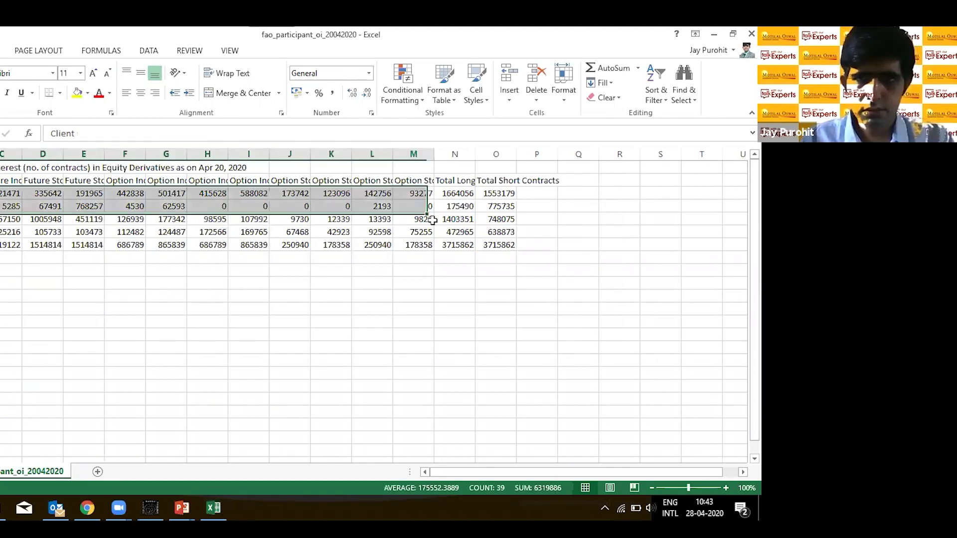
left_click(506, 245, "shift")
key("ctrl+c")
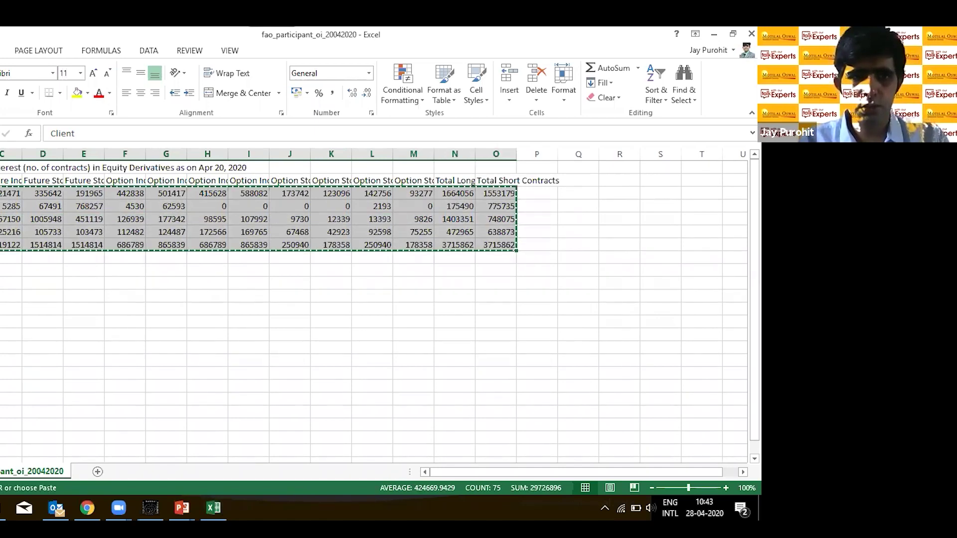
left_click(98, 471)
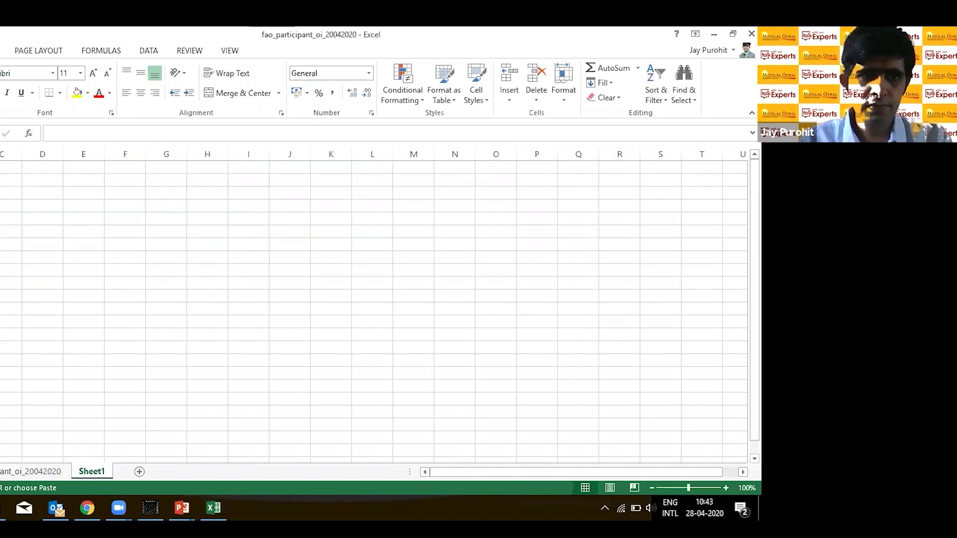
left_click(2, 192)
key("ctrl+v")
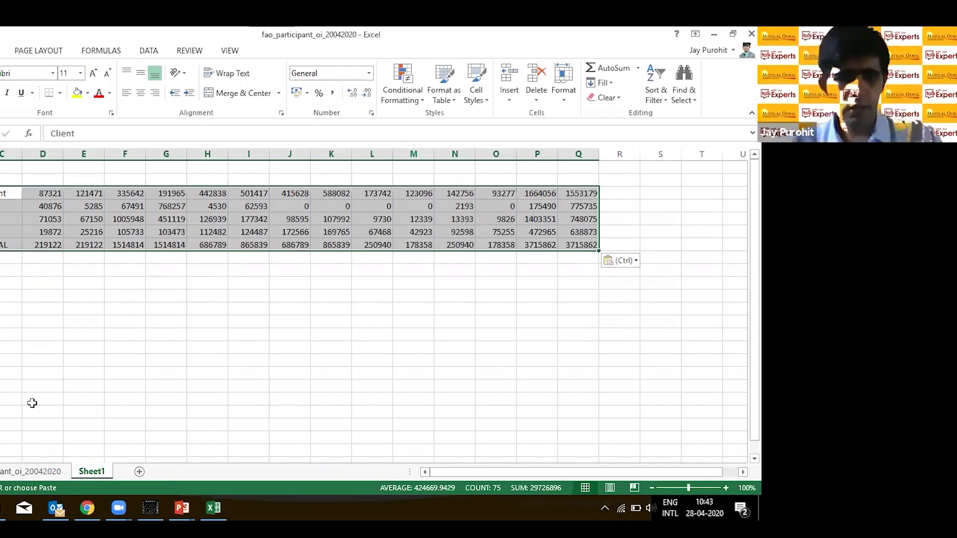
Step: Copy the header row from Client Type to Total Short Contracts into row 2 of Sheet1, above the pasted data
key("ctrl+Page_Up")
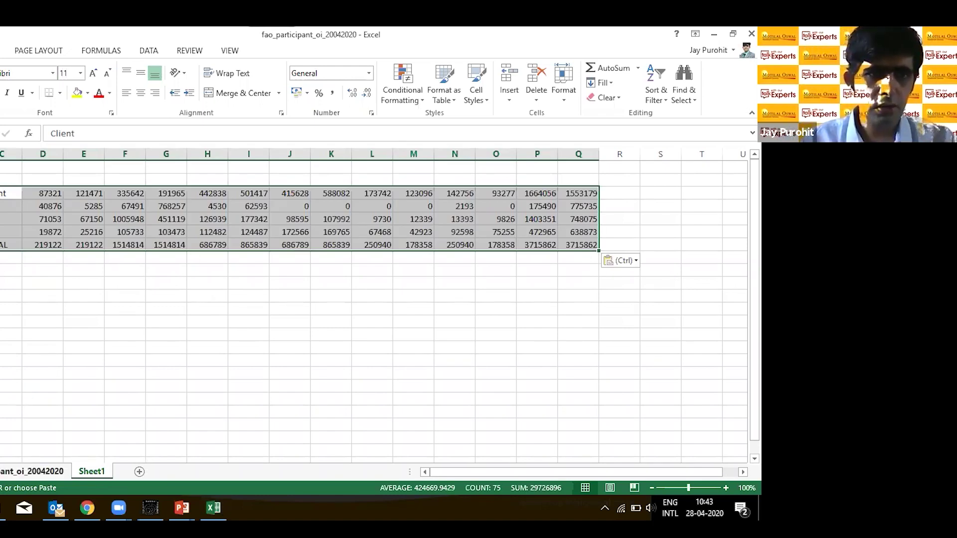
left_click(28, 470)
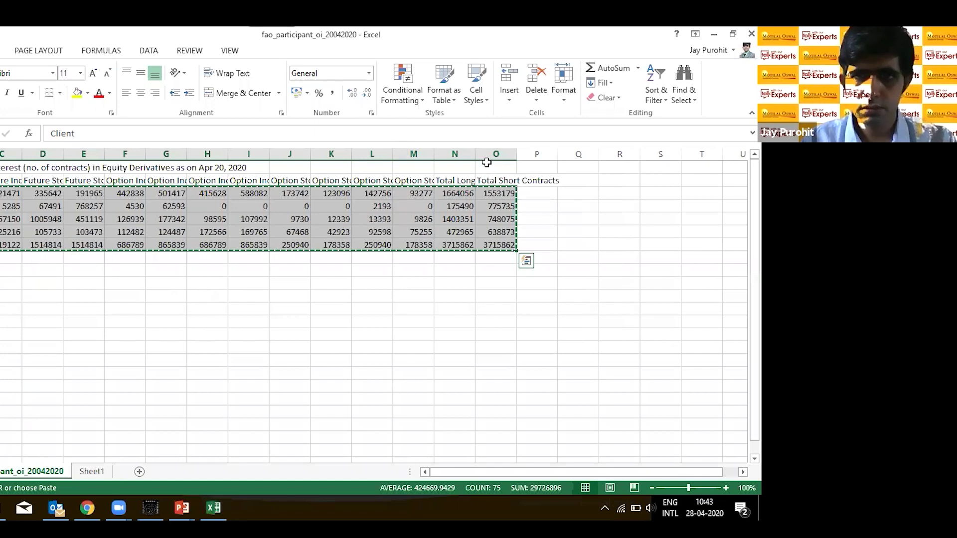
key("ctrl+z")
key("ctrl+z")
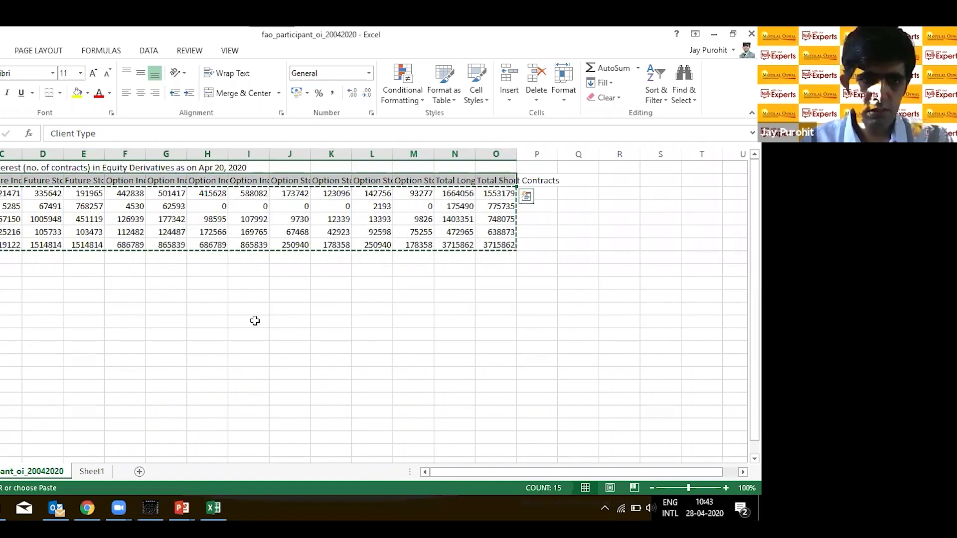
left_click(86, 473)
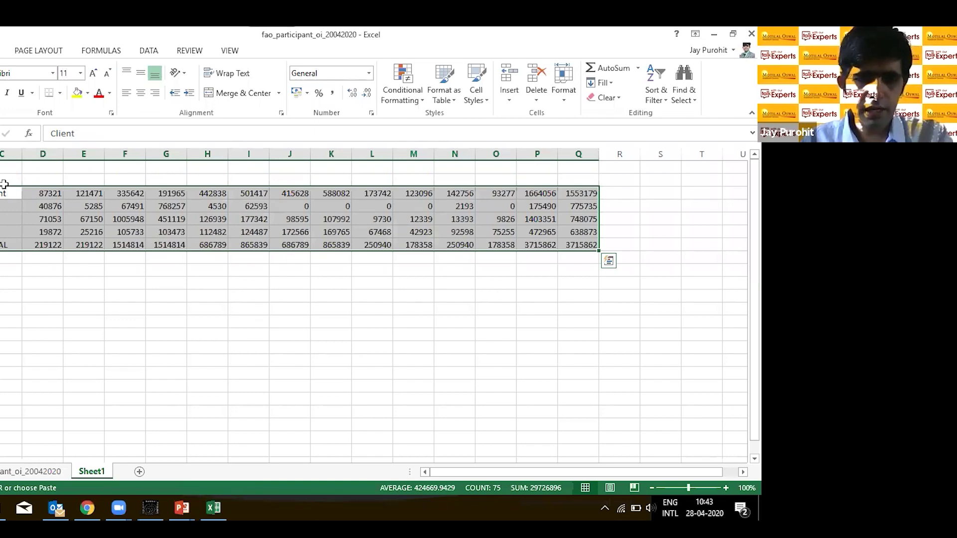
left_click(4, 183)
key("ctrl+v")
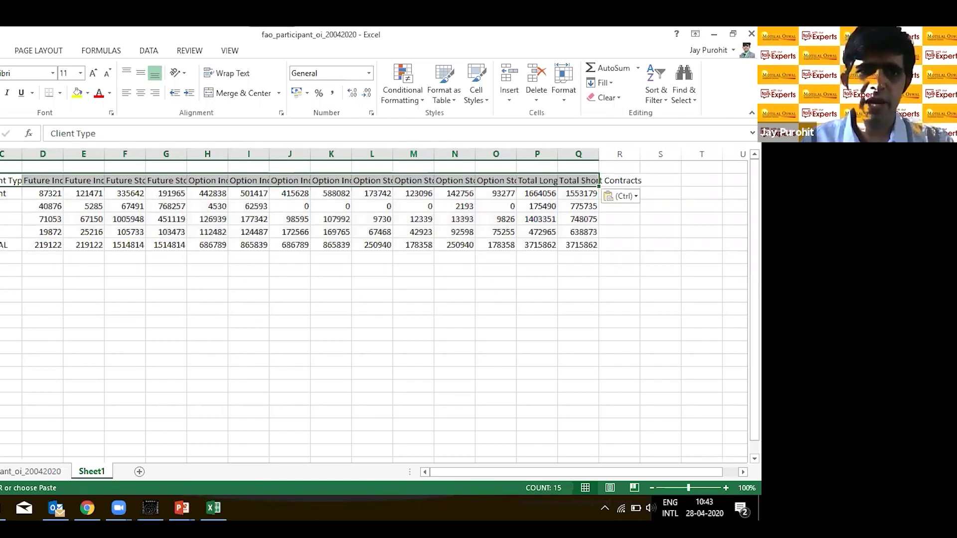
Step: Add a Date column before Client Type in Sheet1 and fill 20-04-2020 for every row from Client to TOTAL
key("Up")
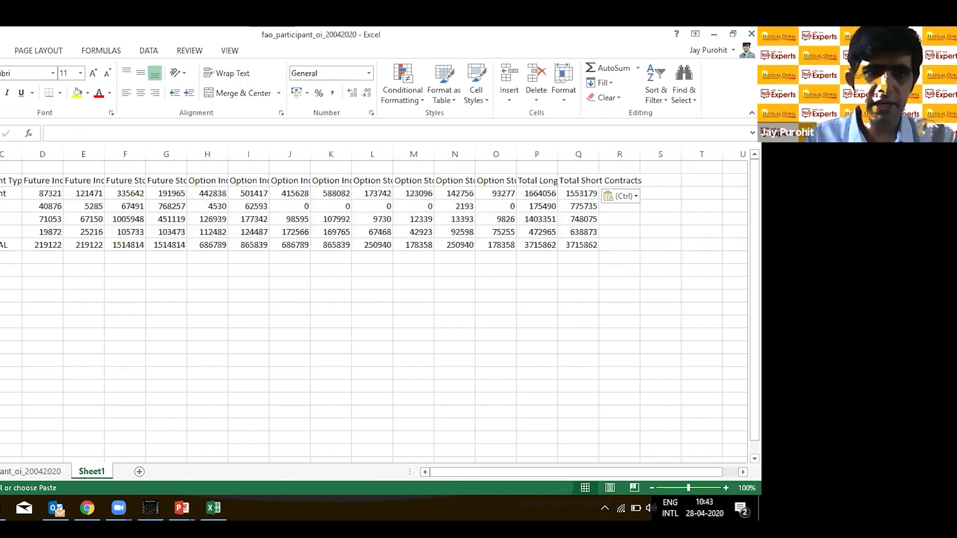
type("Date")
key("Return")
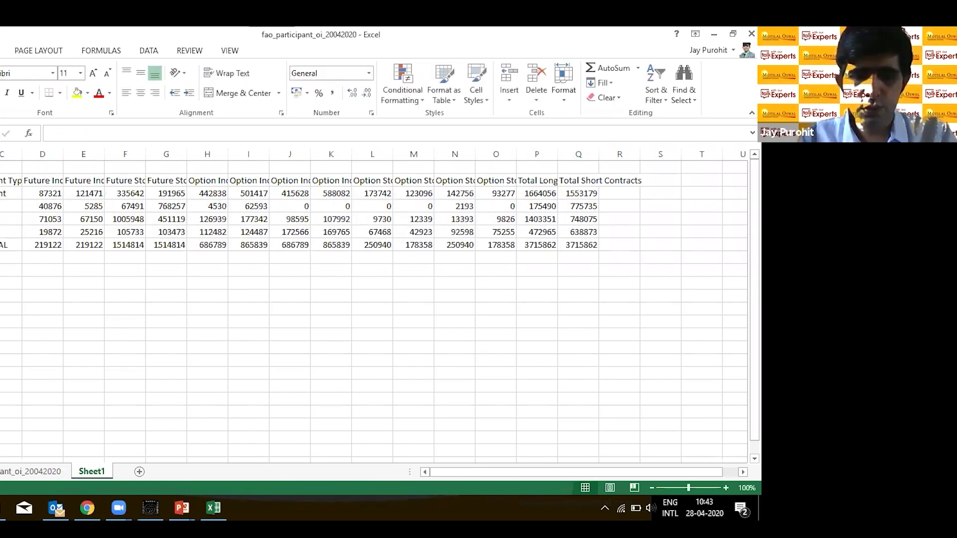
type("20")
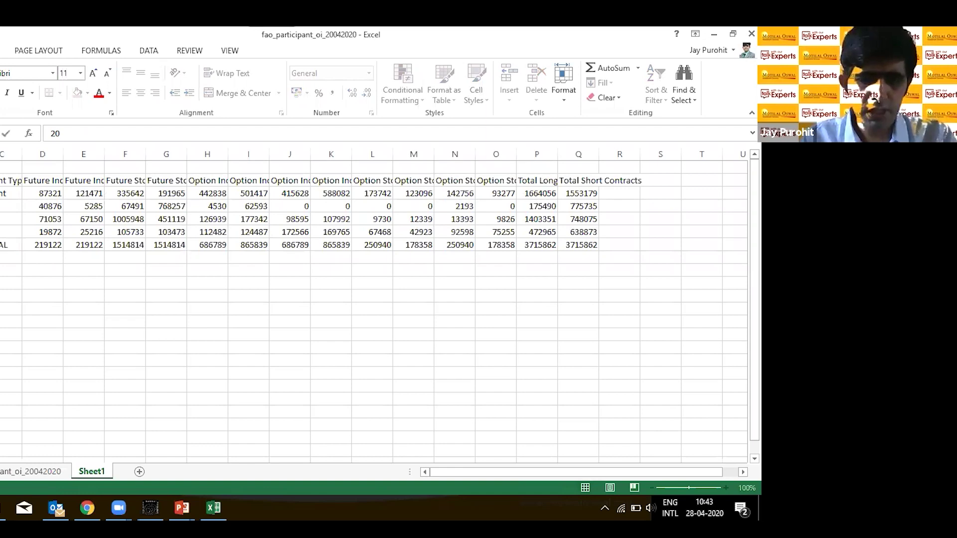
type("-04-2020")
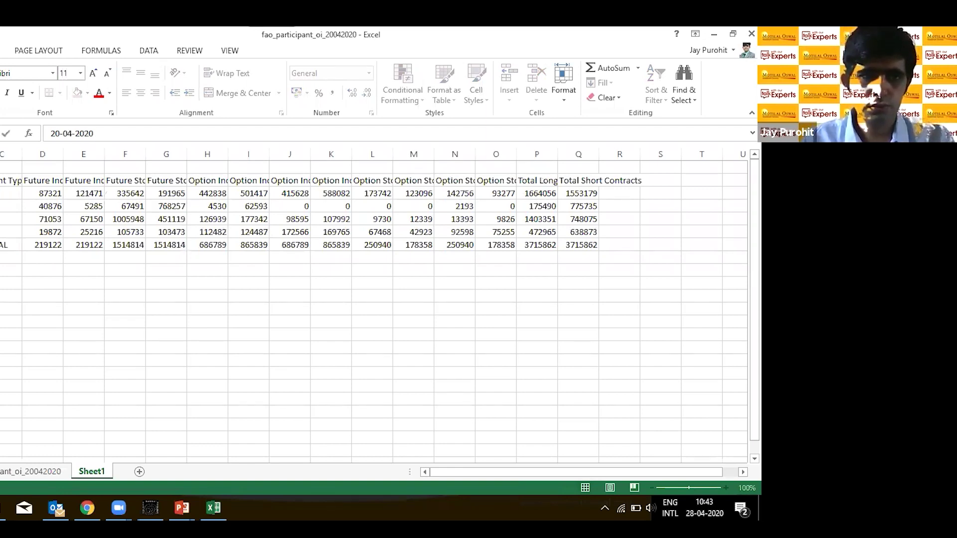
key("Return")
key("ctrl+c")
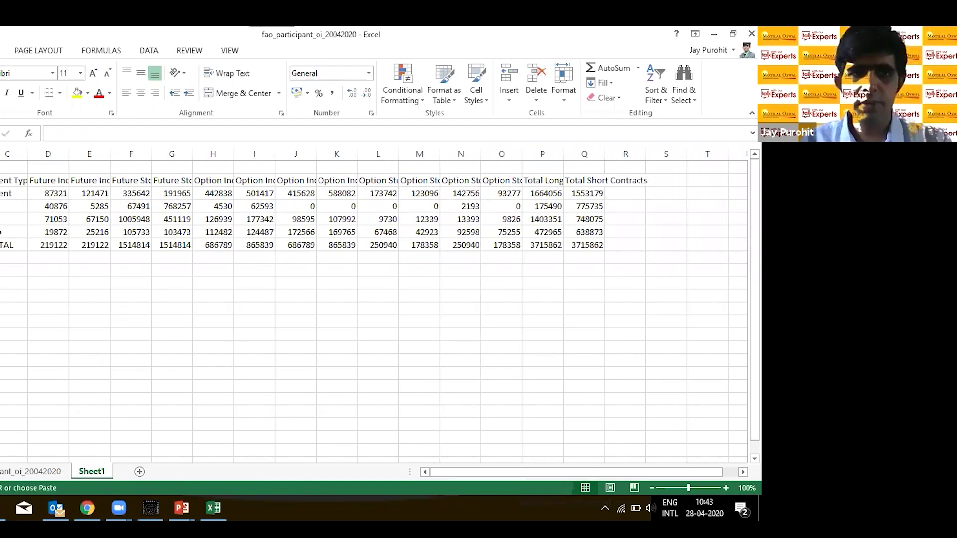
key("ctrl+v")
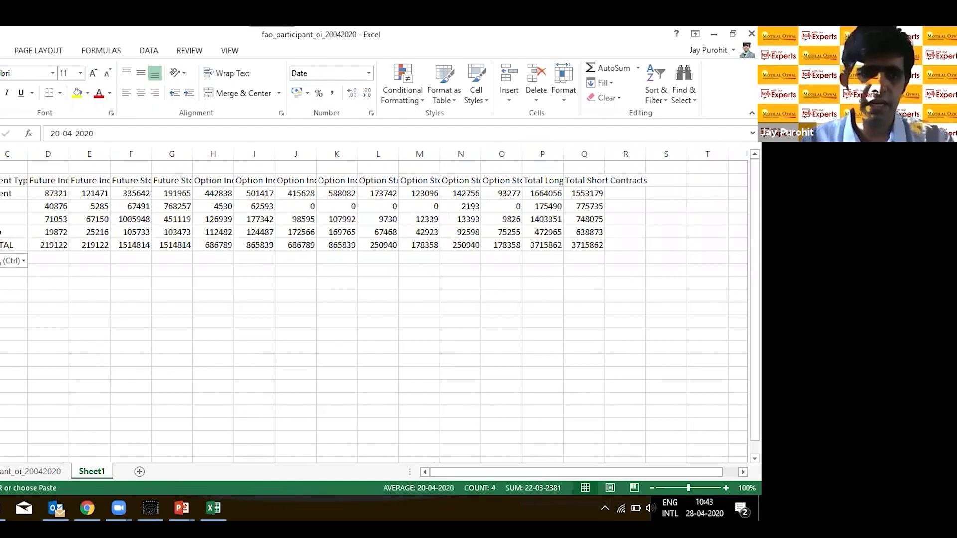
Step: Join the date and client type with the formula =B3&C3 in the first column of the Client row
left_click(3, 279)
key("Escape")
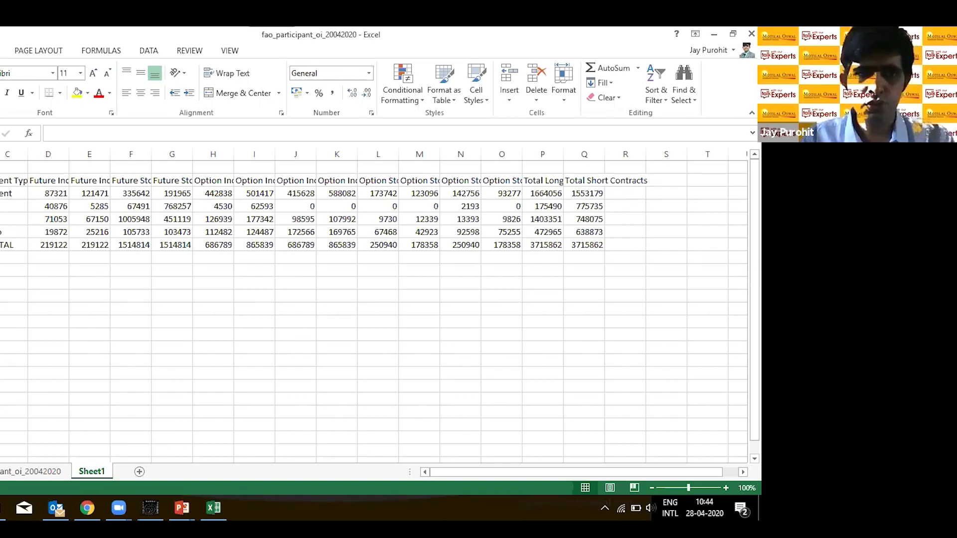
type("=B3")
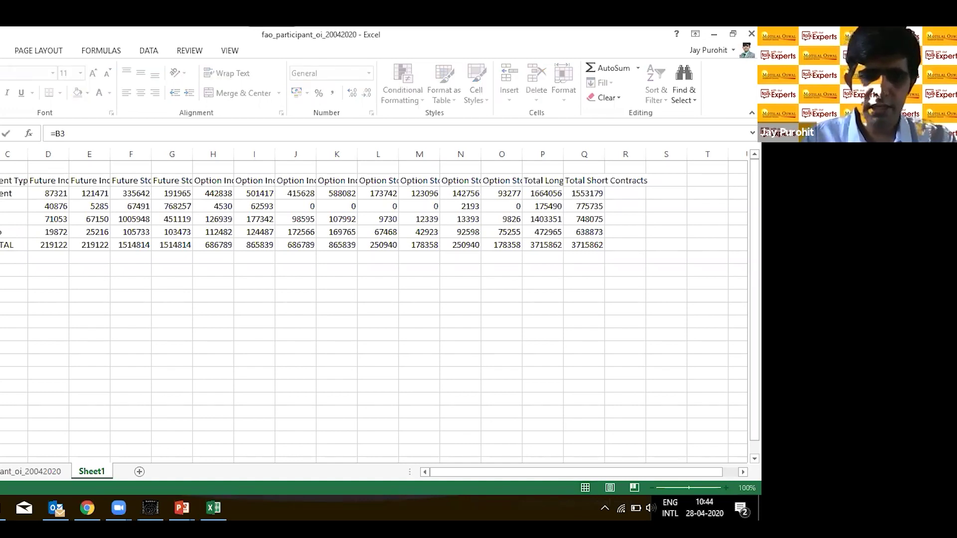
type("&")
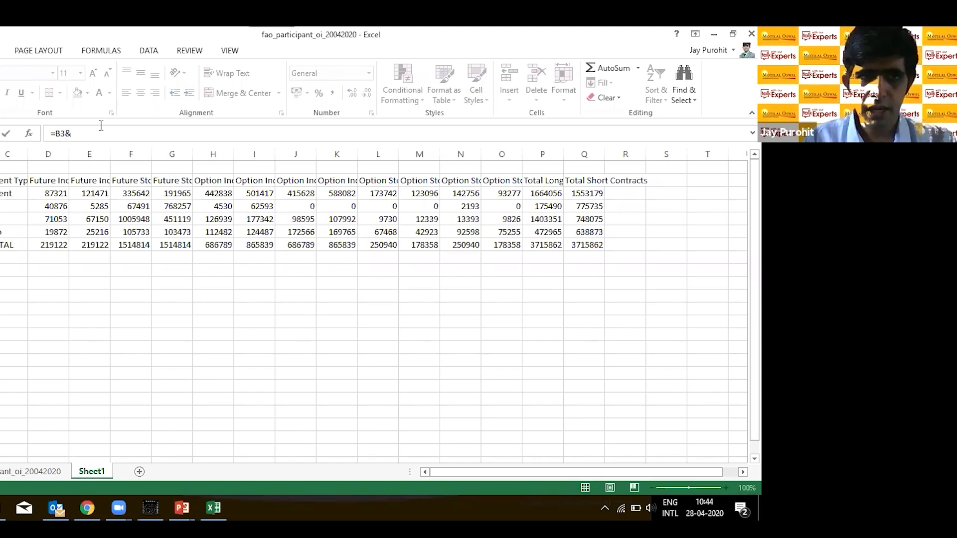
left_click(8, 199)
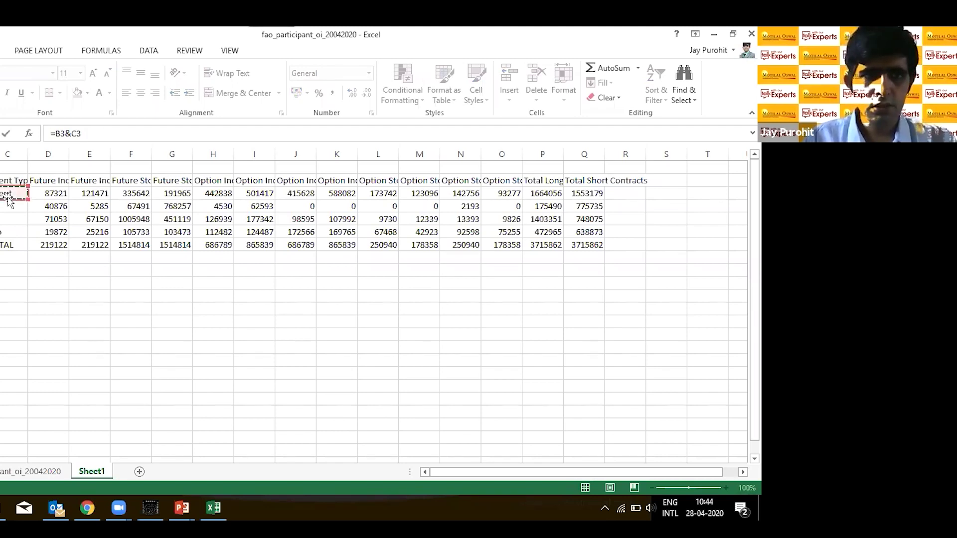
key("Return")
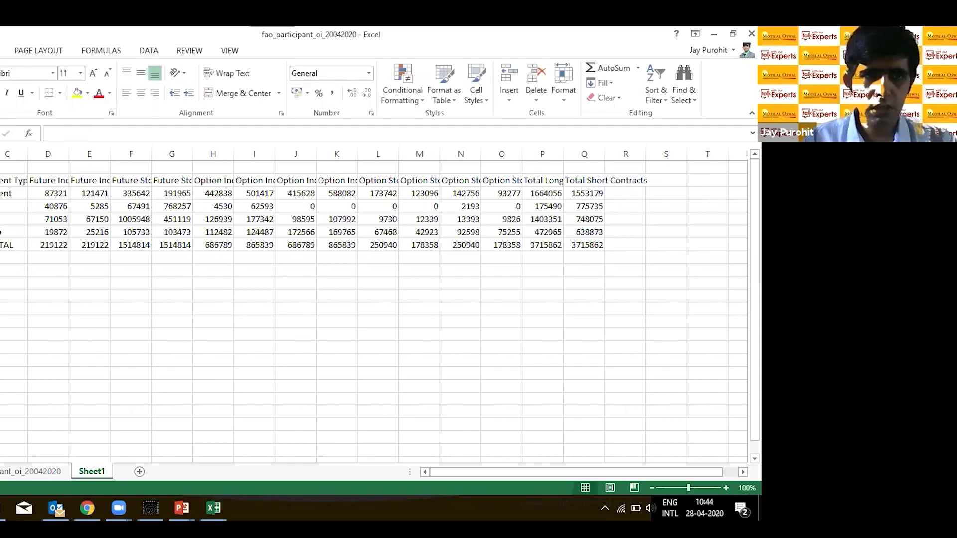
key("Up")
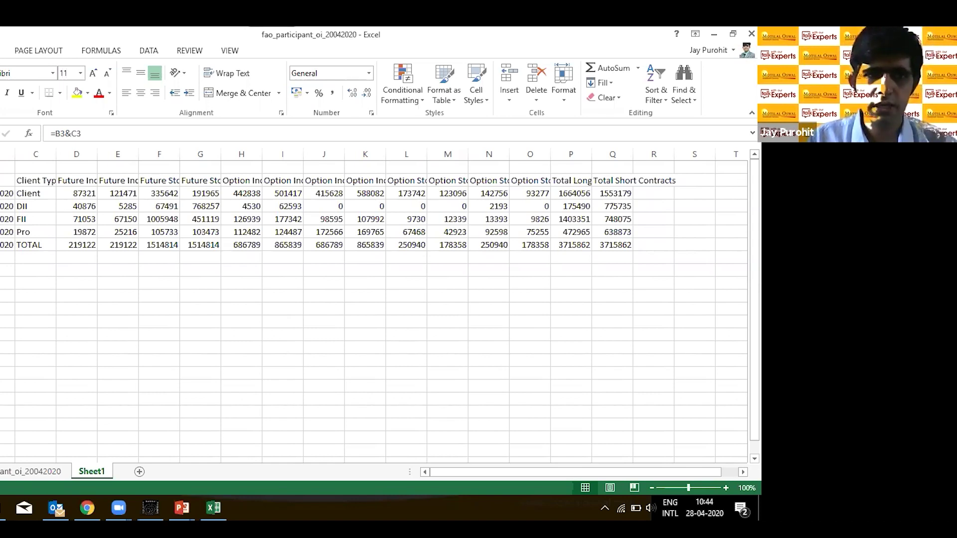
left_click(34, 193)
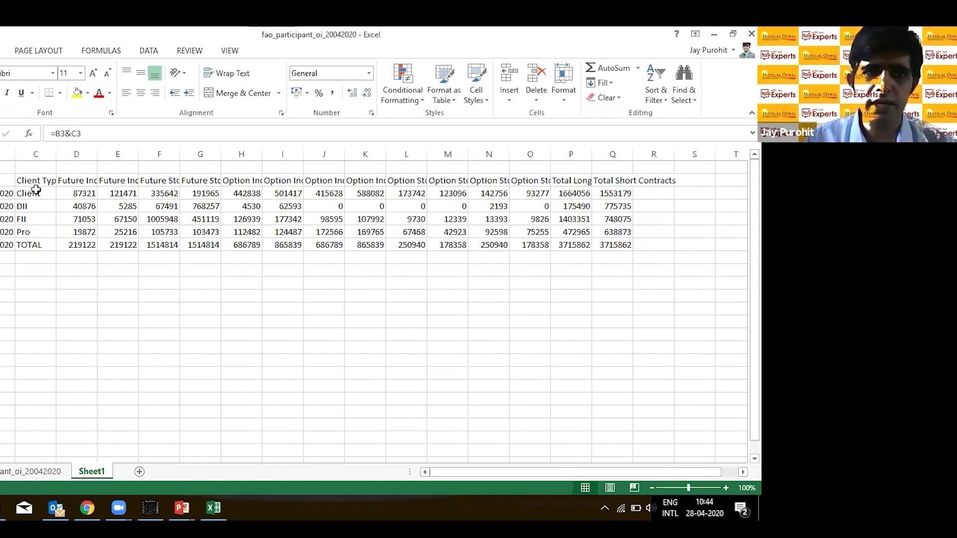
left_click(33, 208)
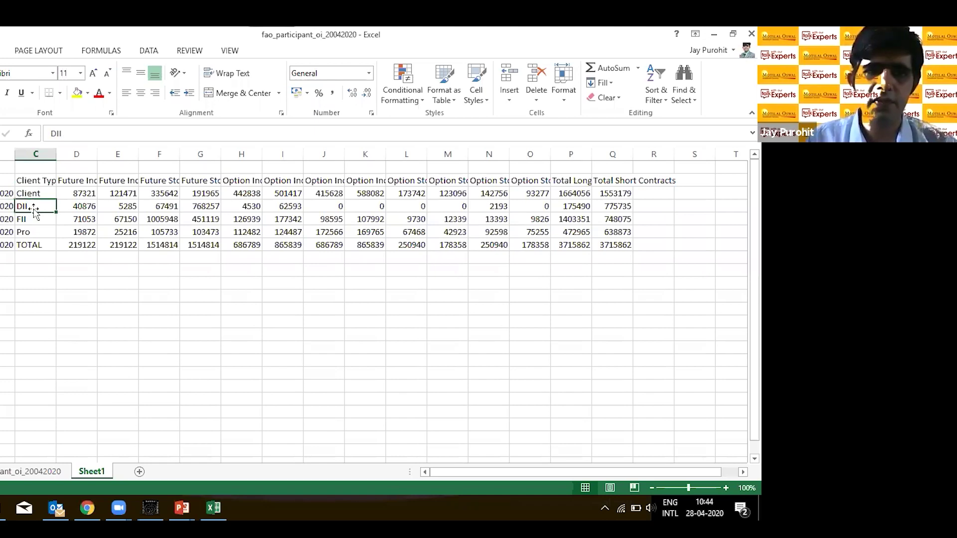
Step: Examine the client types, dates and joined date-and-client keys in the Client to TOTAL rows of Sheet1
left_click(39, 234)
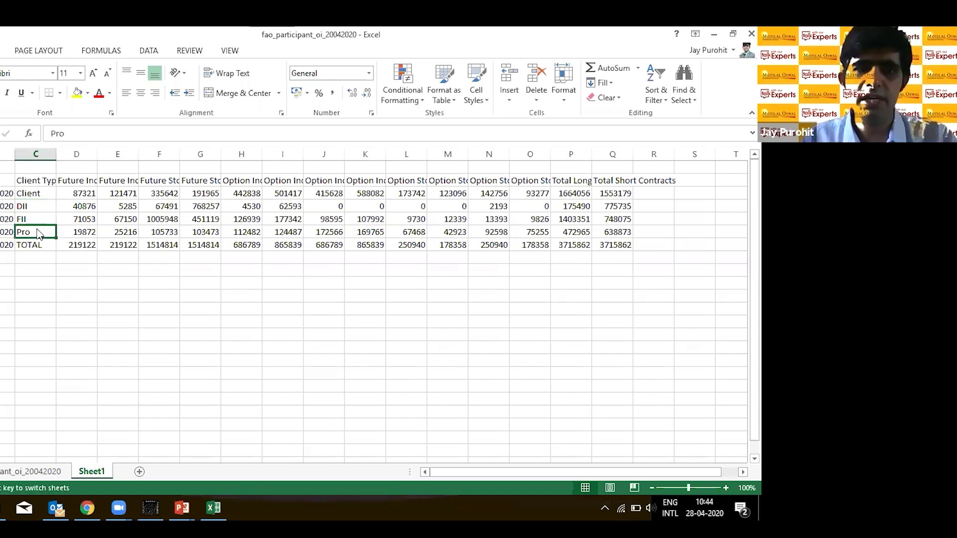
left_click(7, 194)
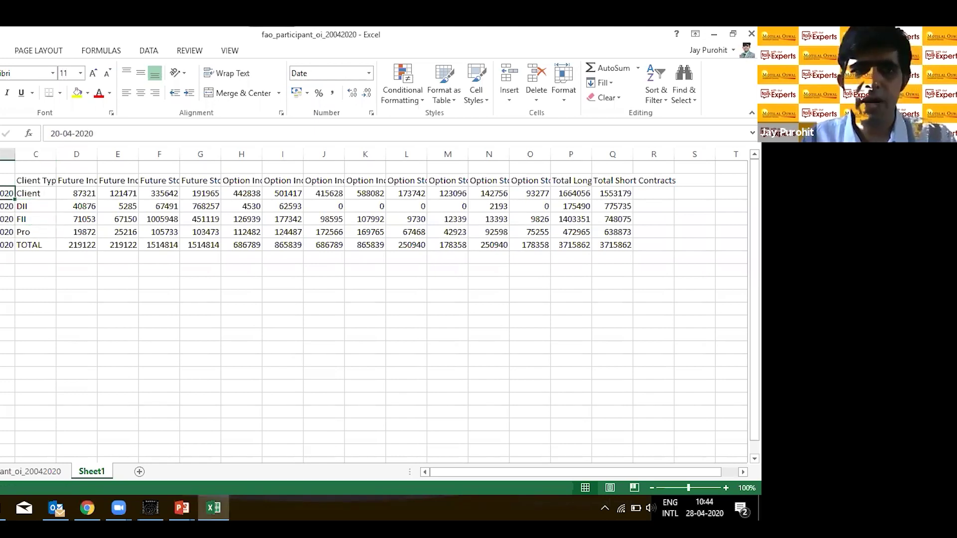
left_click(7, 207)
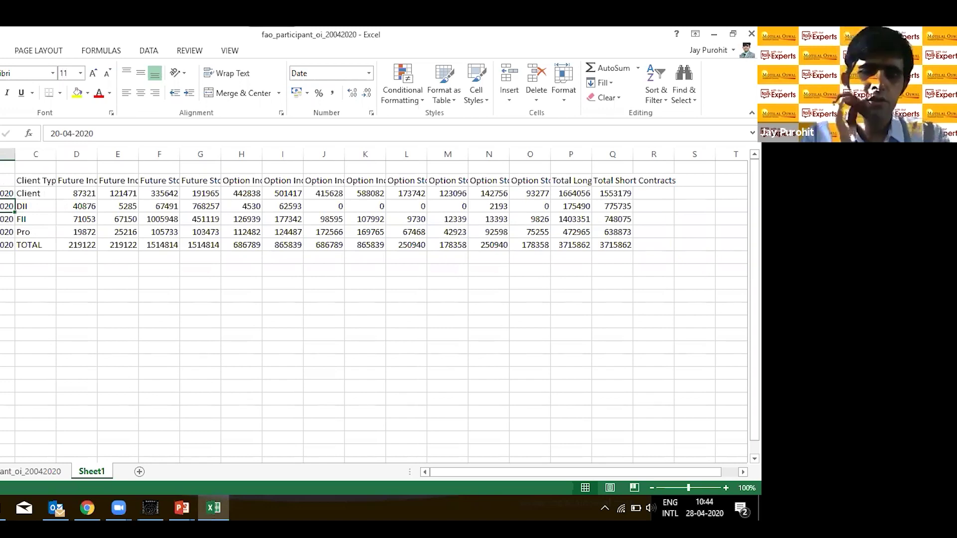
left_click(7, 219)
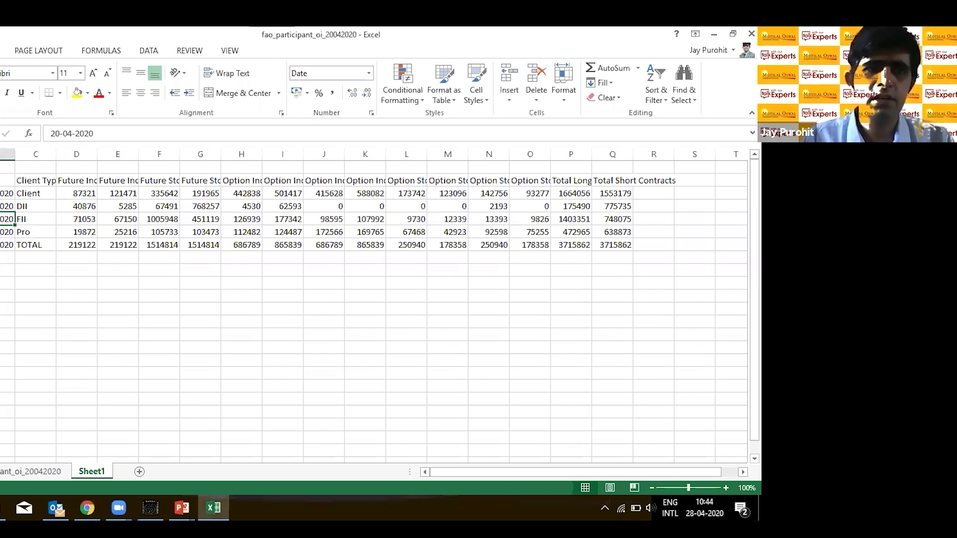
key("Up")
key("Up")
key("Left")
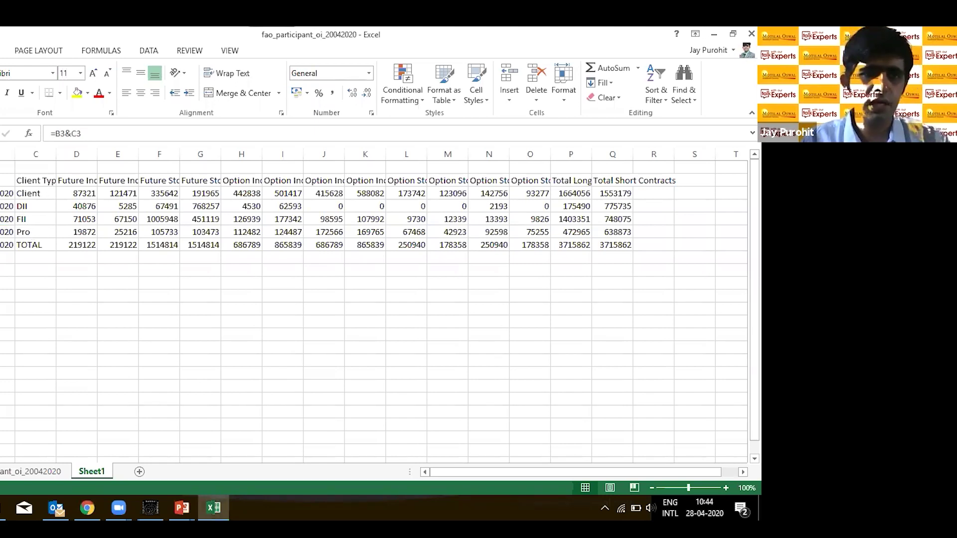
key("ctrl+shift+Down")
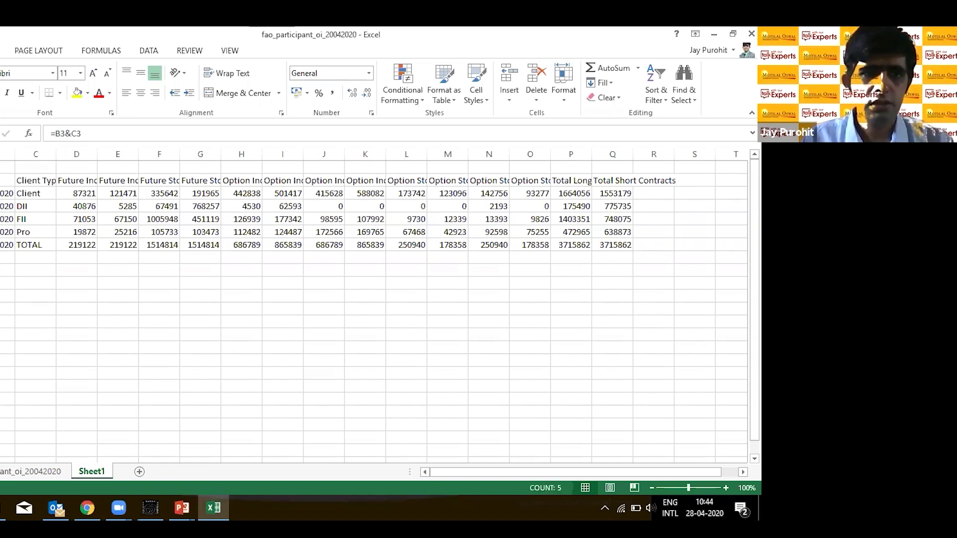
key("Down")
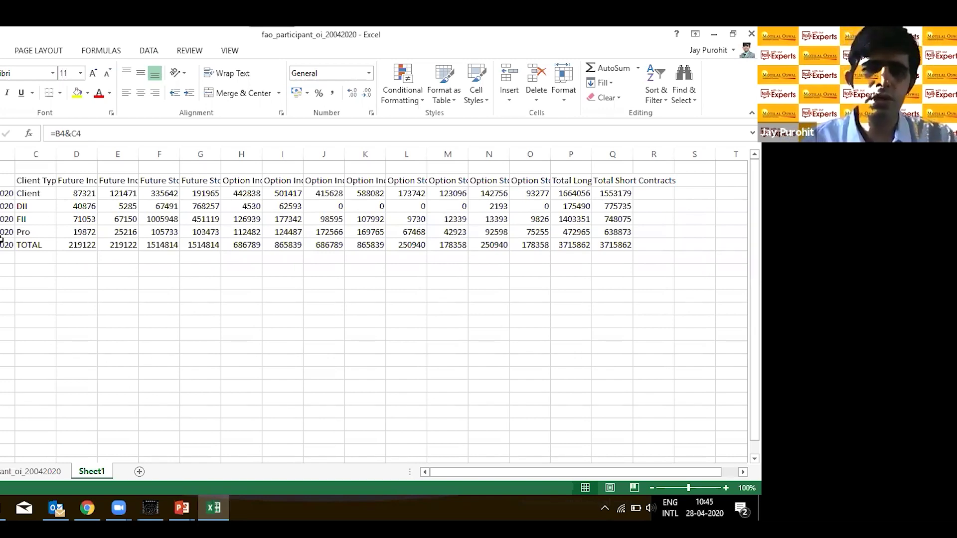
Step: Switch to the NSE archives page in Chrome, get the Participant wise Open Interest report for 21-04-2020 and open its CSV file
left_click(46, 255)
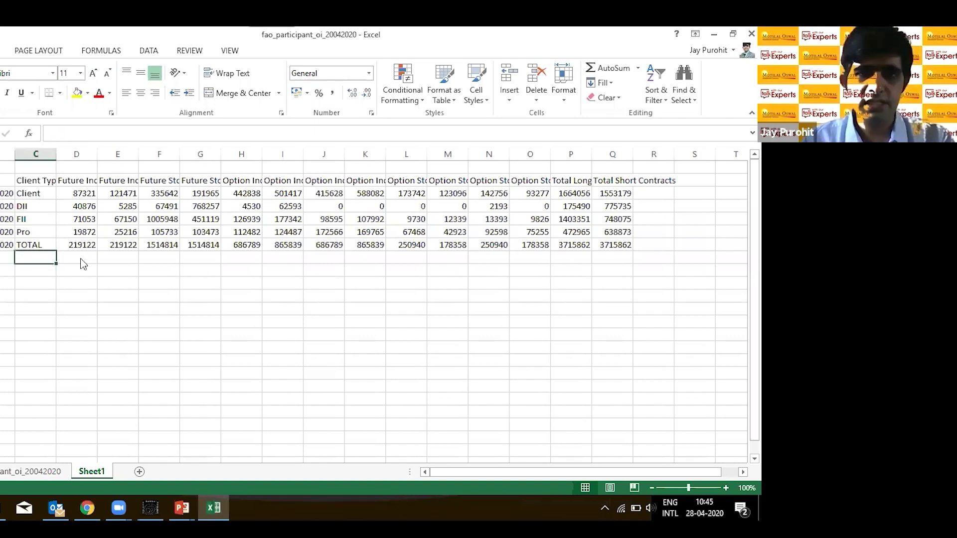
key("alt+Tab")
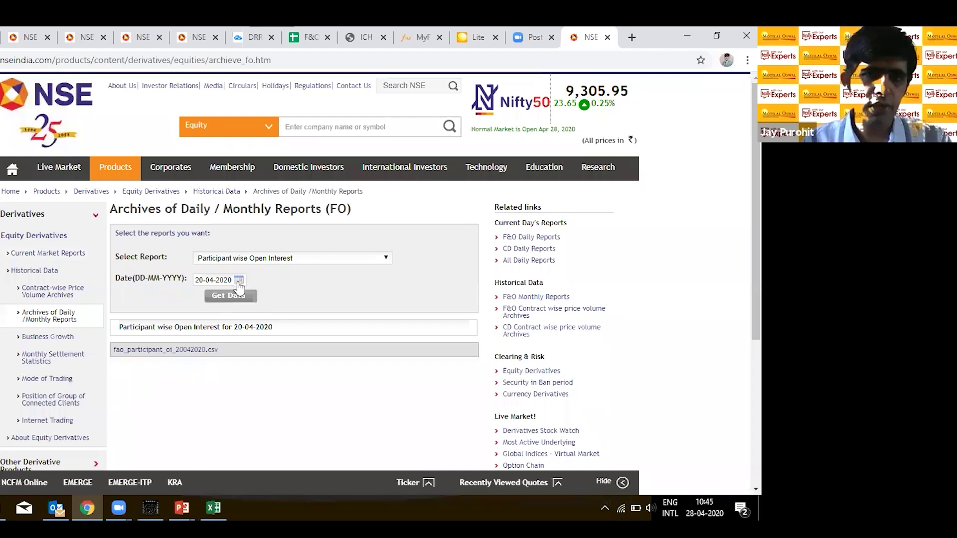
left_click(238, 280)
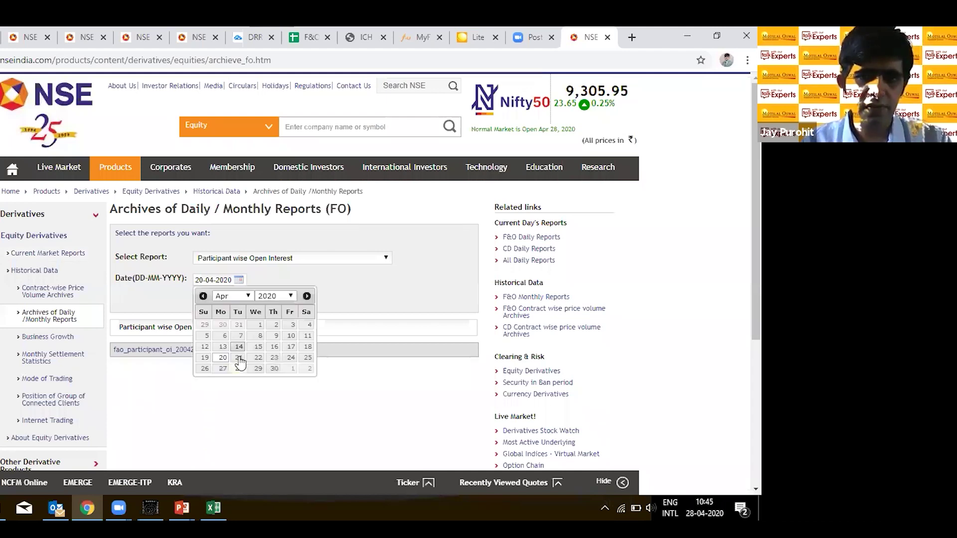
left_click(239, 358)
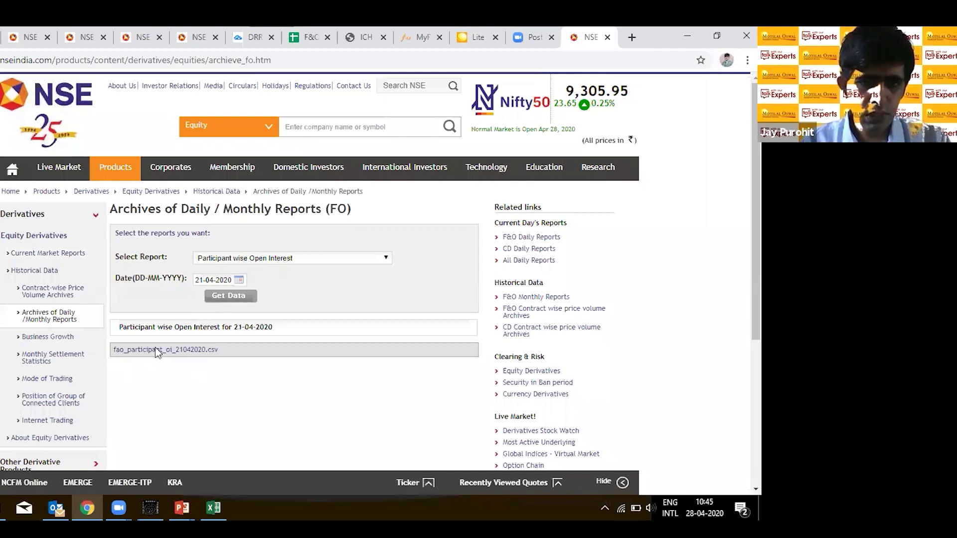
left_click(154, 349)
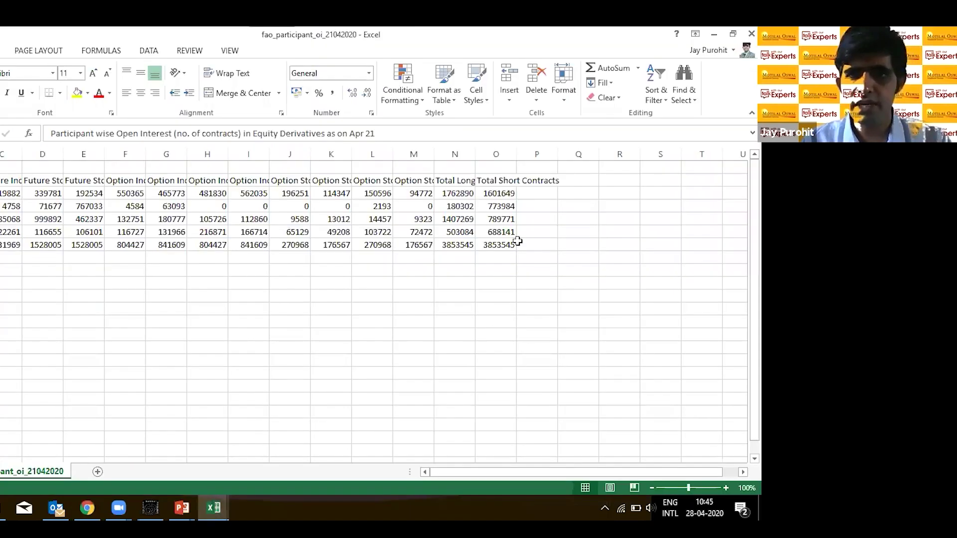
Step: Copy the Client to TOTAL rows of the 21-04-2020 report into Sheet1, directly below the existing TOTAL row from column C
left_click(508, 245, "shift")
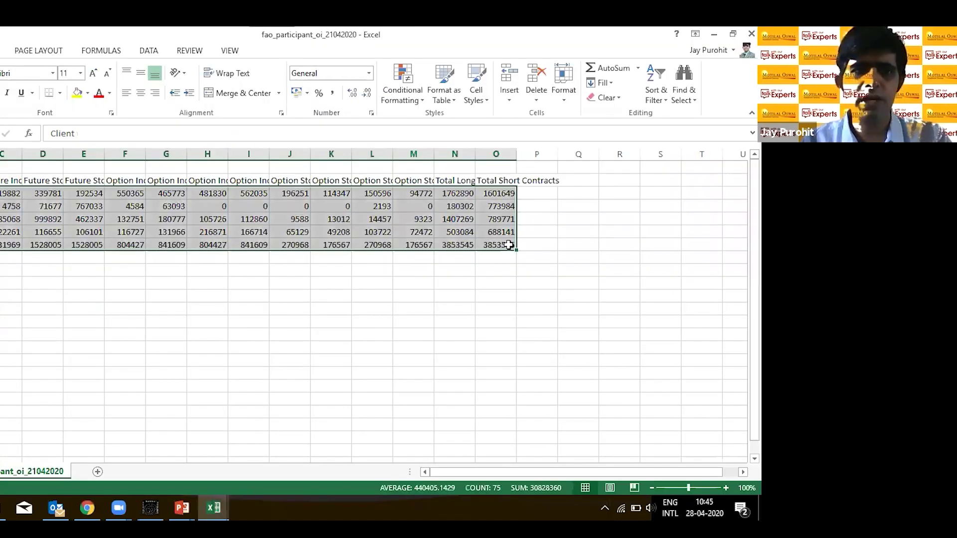
key("alt+Tab")
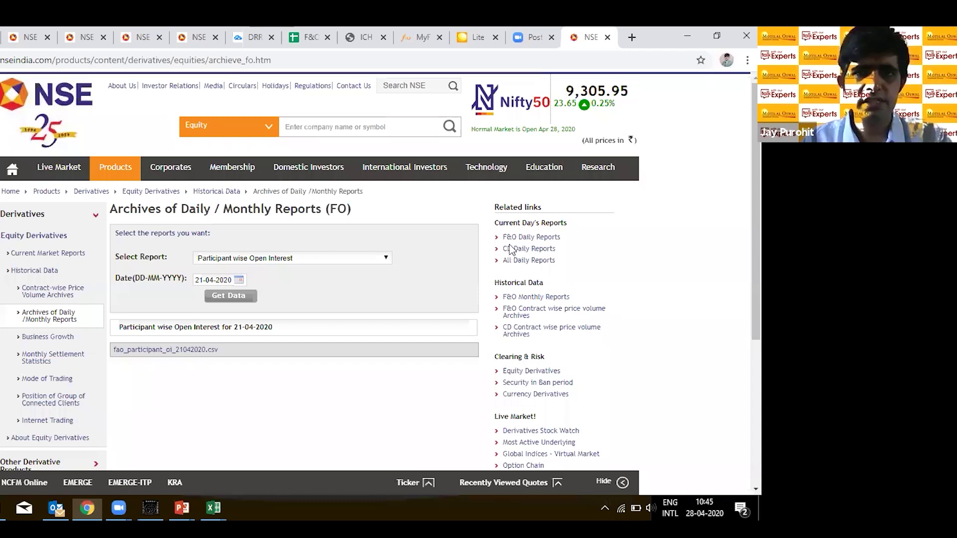
key("alt+Tab")
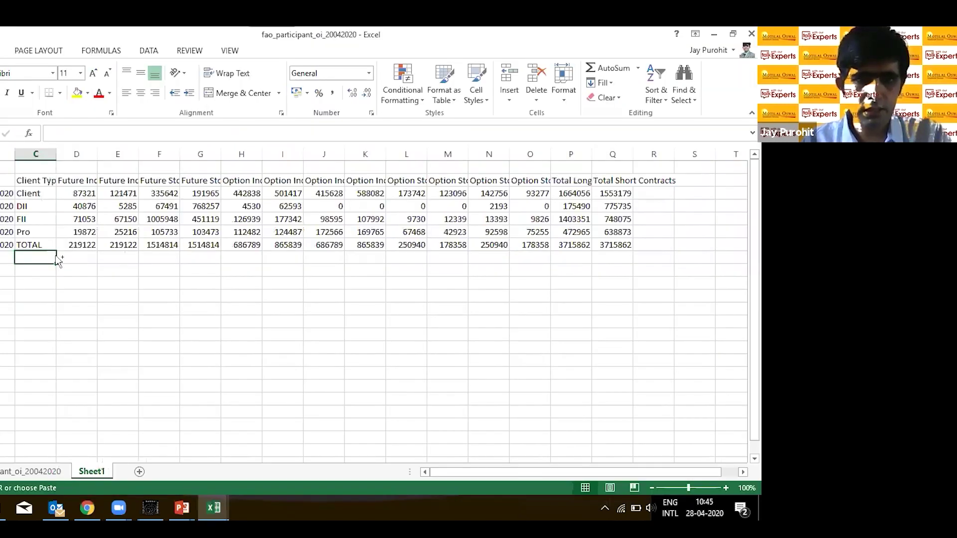
key("ctrl+v")
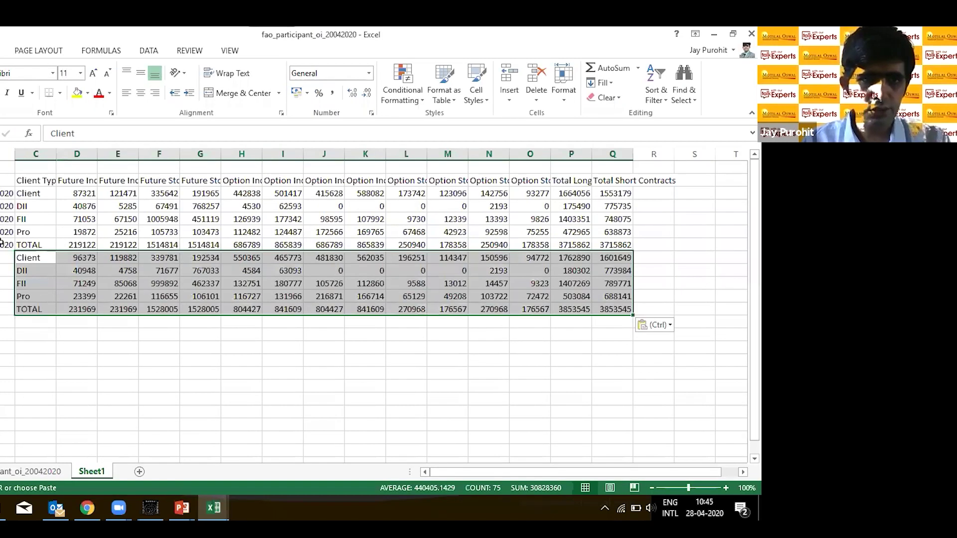
Step: Fill the Date column with 21-04-2020 for the newly pasted rows from Client to TOTAL
left_click(8, 246)
left_click_drag(14, 251, 8, 309)
key("ctrl+c")
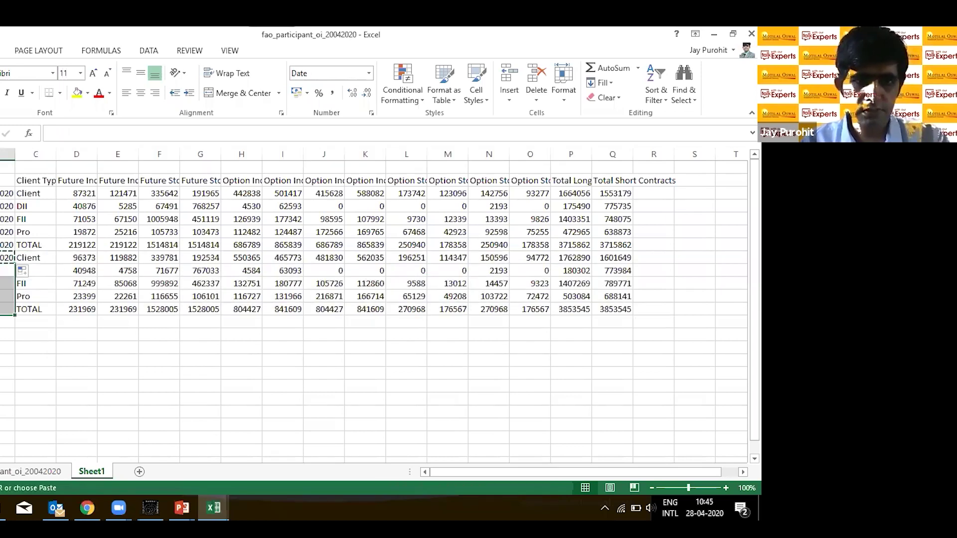
key("ctrl+v")
left_click(82, 323)
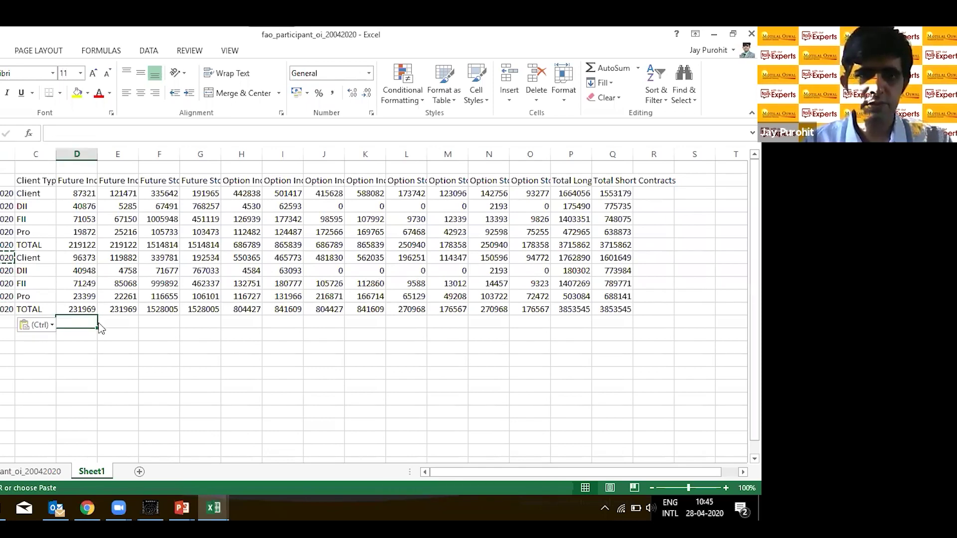
Step: Switch back to the NSE archives page in Chrome and open the report date calendar
key("alt+Tab")
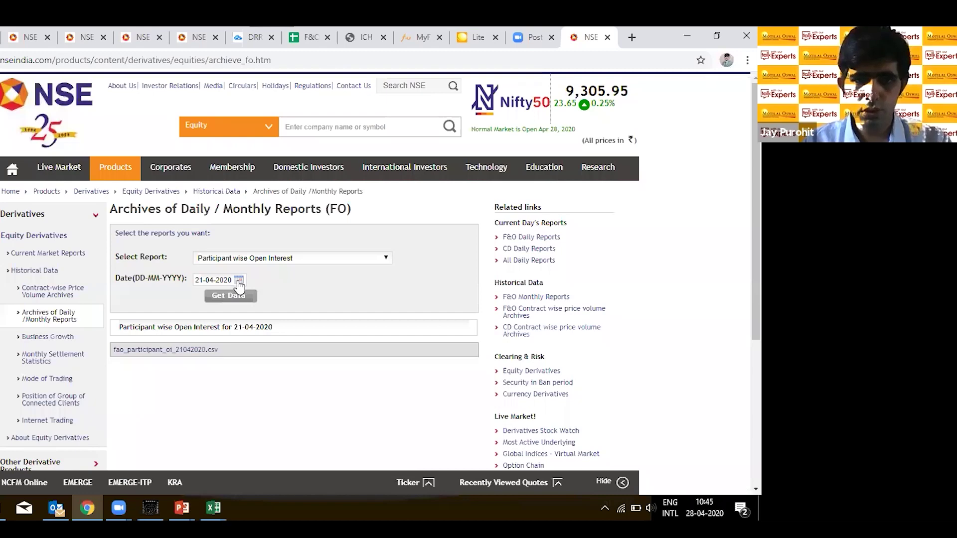
left_click(239, 281)
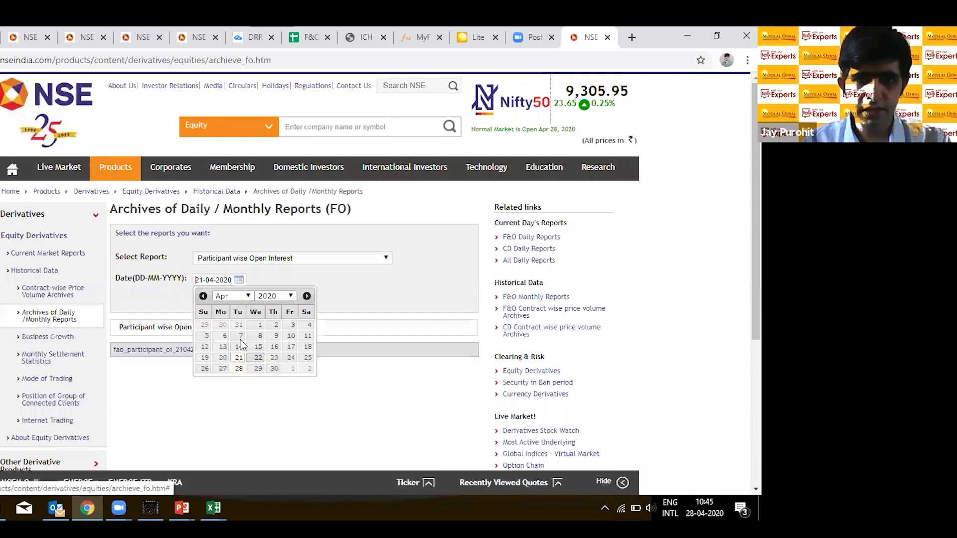
Step: Paste the copied Client to TOTAL rows of the 23-04-2020 report into Sheet1, below the last TOTAL row from column C
left_click(504, 412)
key("alt+Tab")
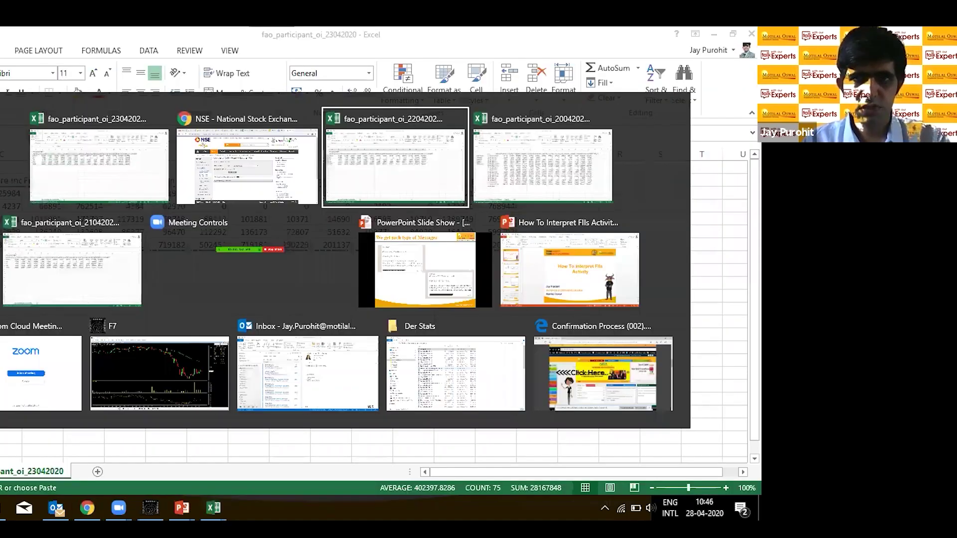
key("alt+Tab")
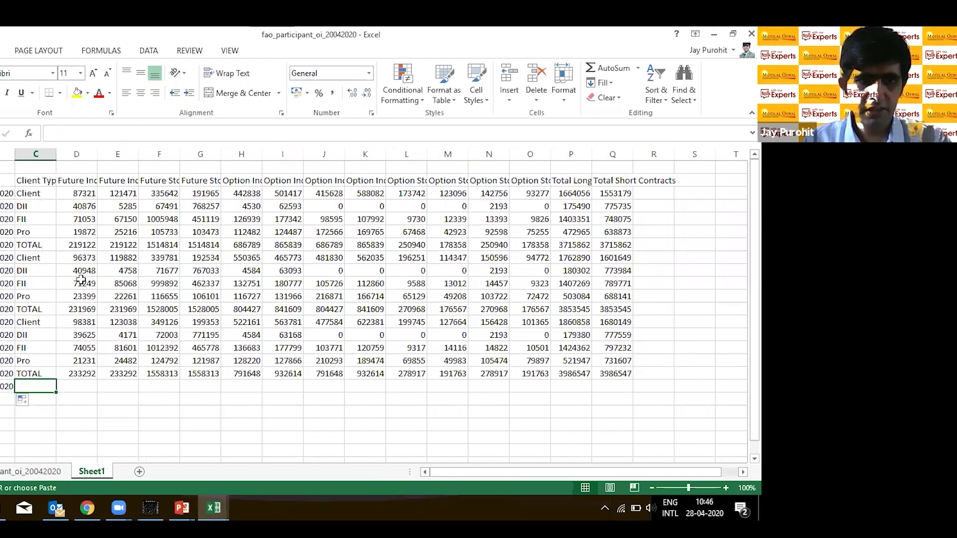
key("ctrl+v")
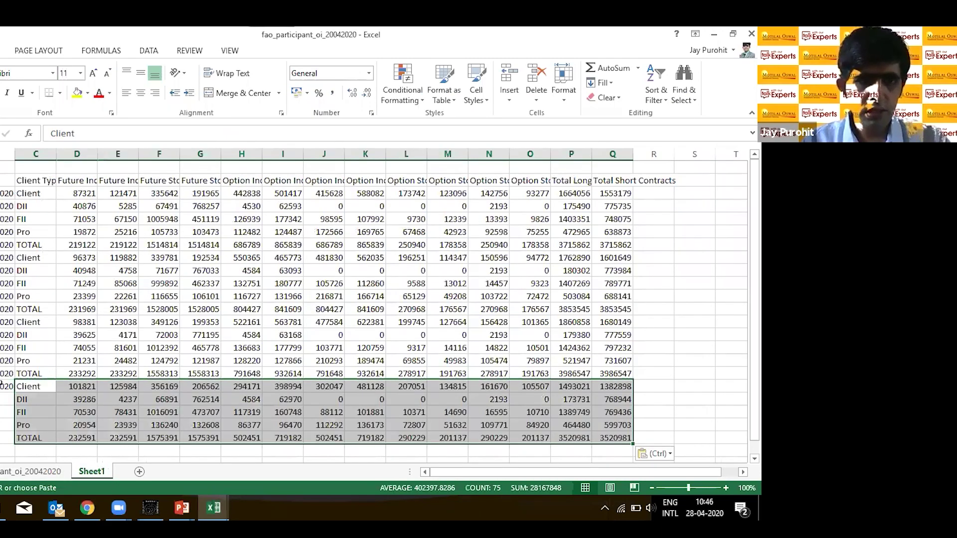
Step: Copy the date 23-04-2020 from the last block's Client row down to its DII, FII, Pro and TOTAL rows
key("Left")
key("ctrl+c")
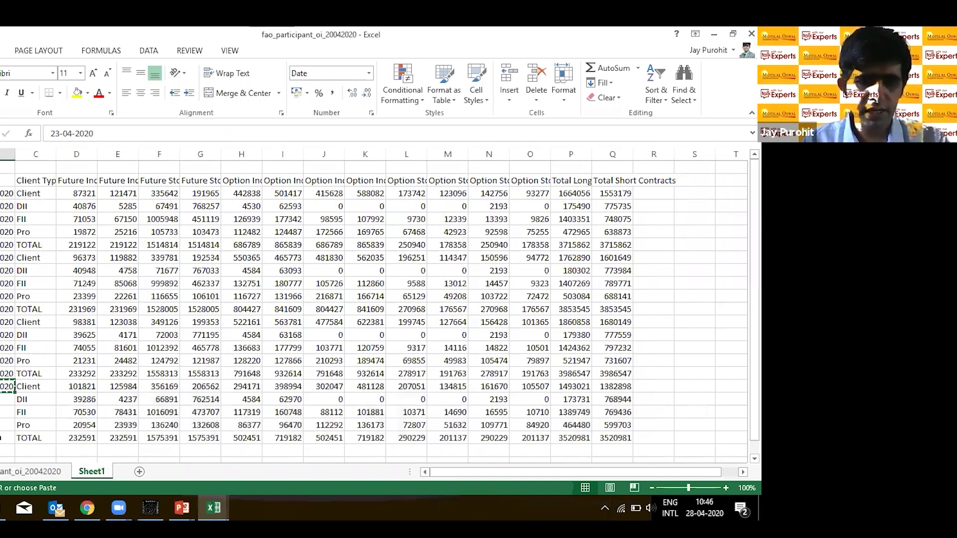
key("Down")
key("shift+Down")
key("shift+Down")
key("shift+Down")
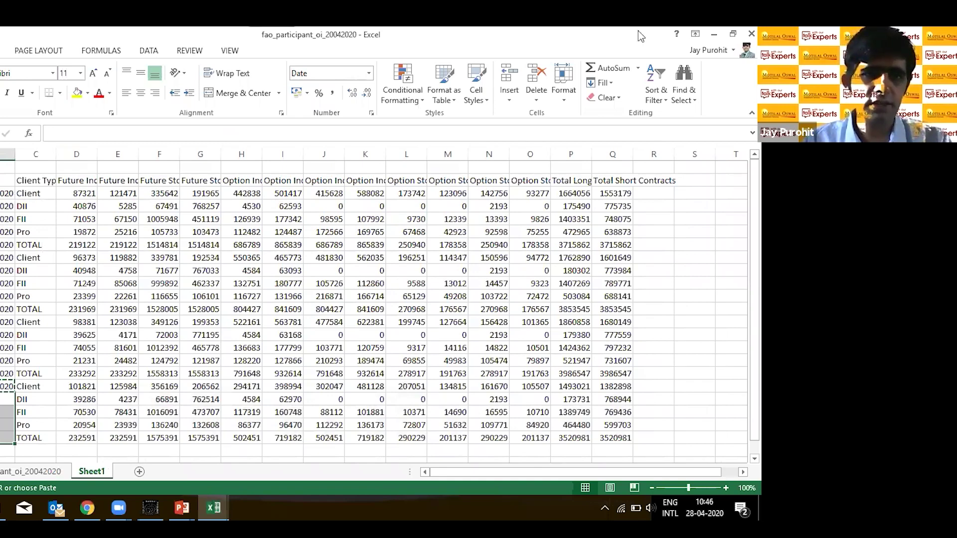
key("ctrl+v")
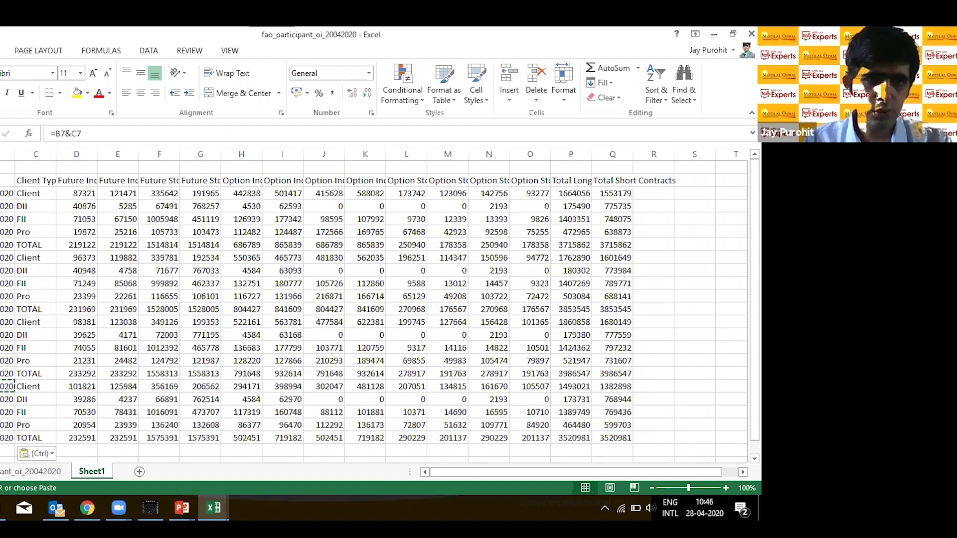
key("Escape")
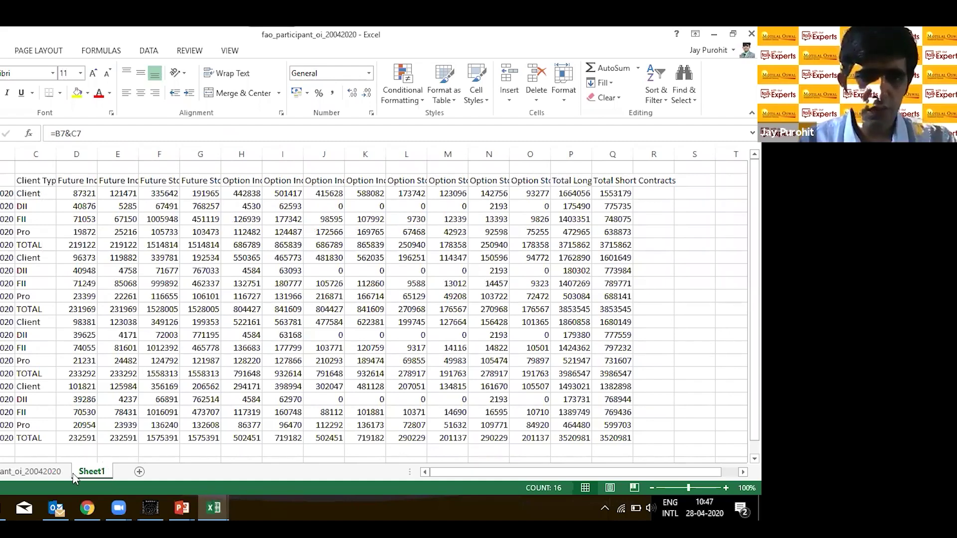
Step: Add a new sheet after Sheet1 and rename it FIIs
left_click(140, 471)
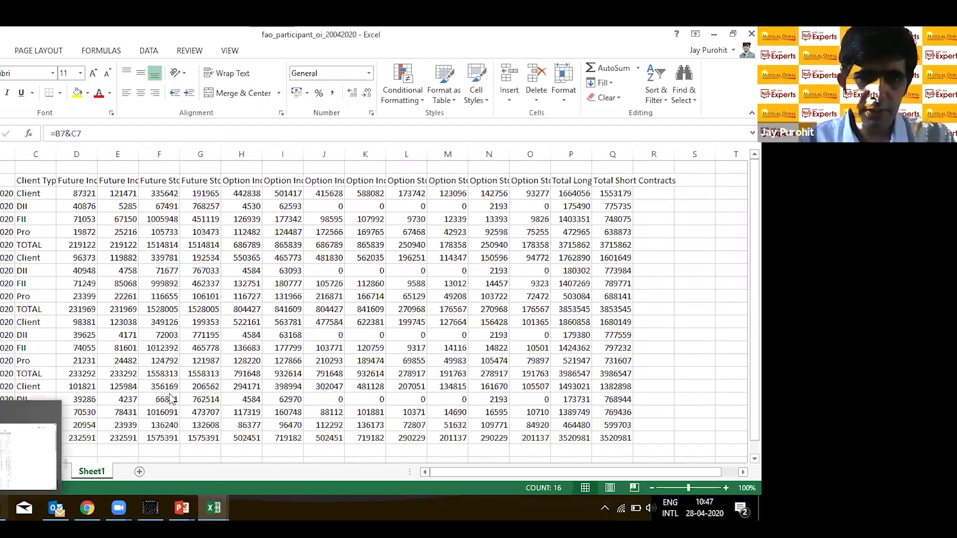
right_click(143, 471)
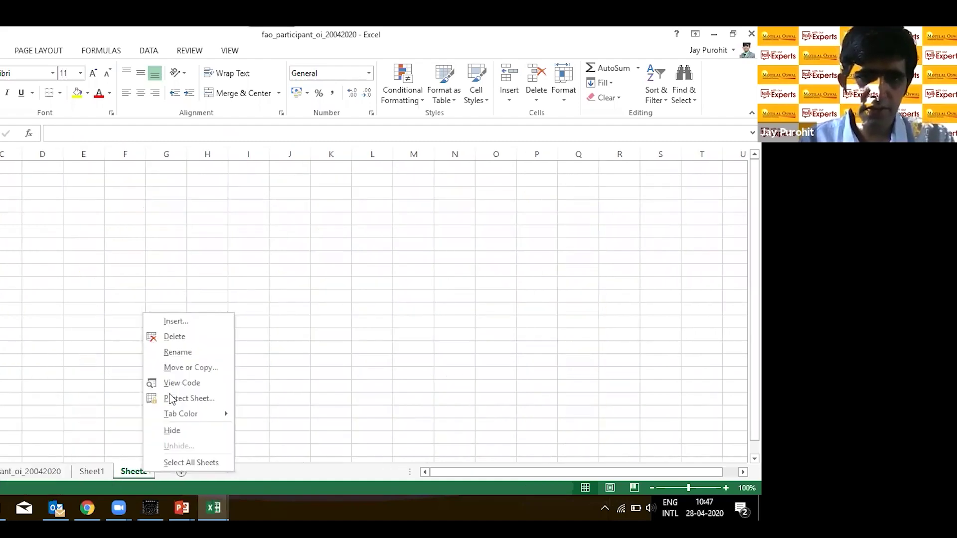
left_click(205, 347)
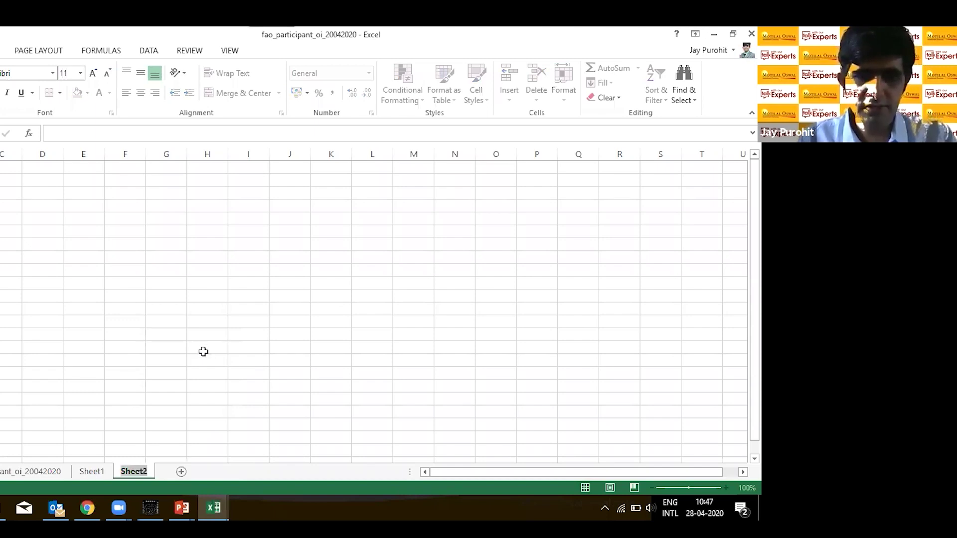
type("FIIs")
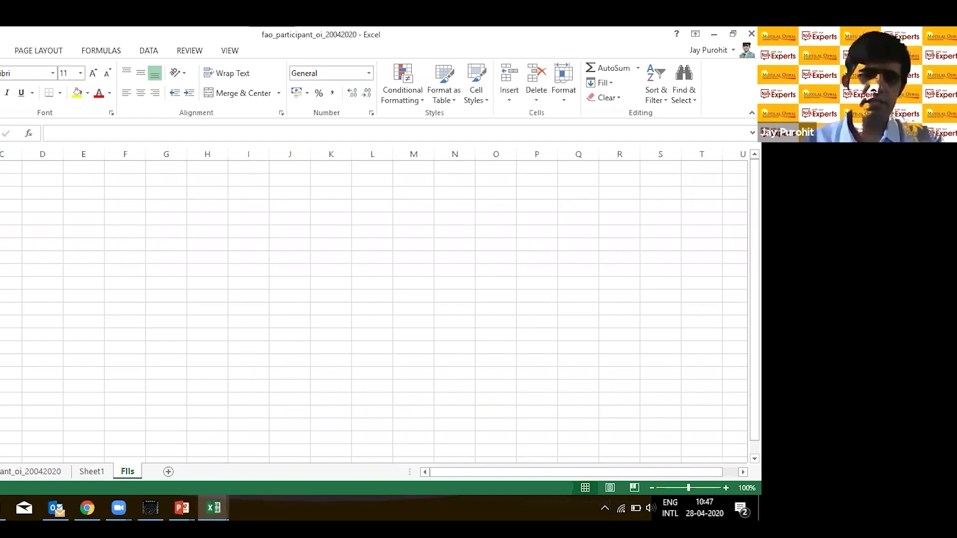
Step: Enter the column heading Date on the FIIs sheet
key("Right")
key("Left")
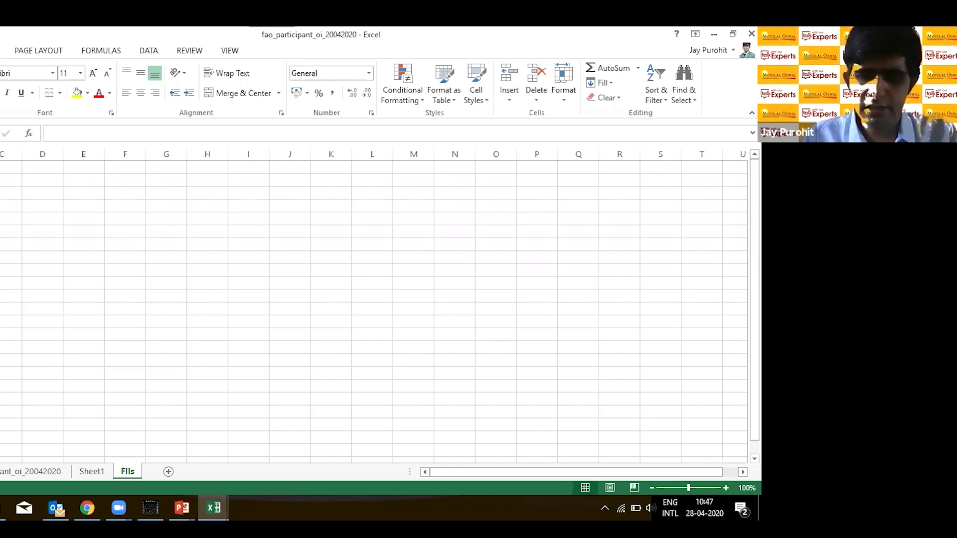
type("D")
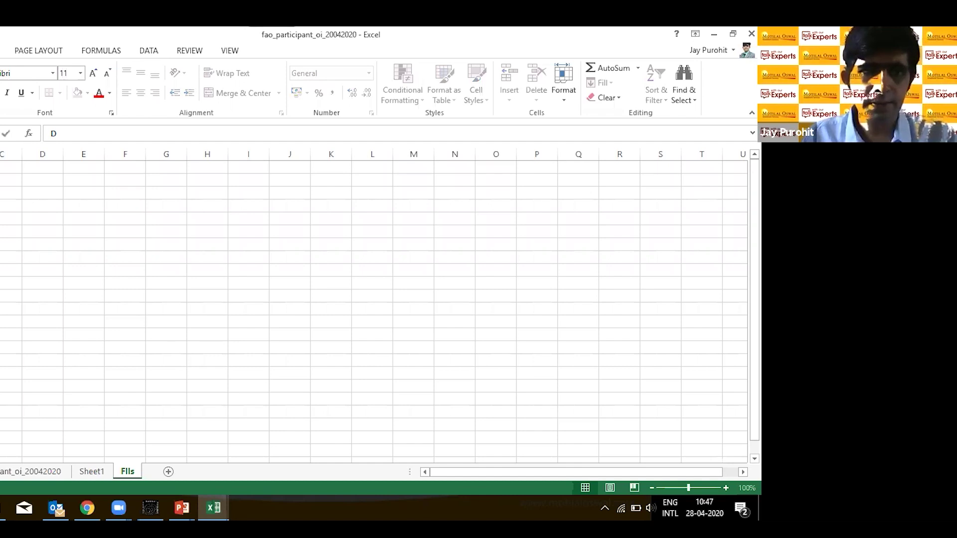
type("ate")
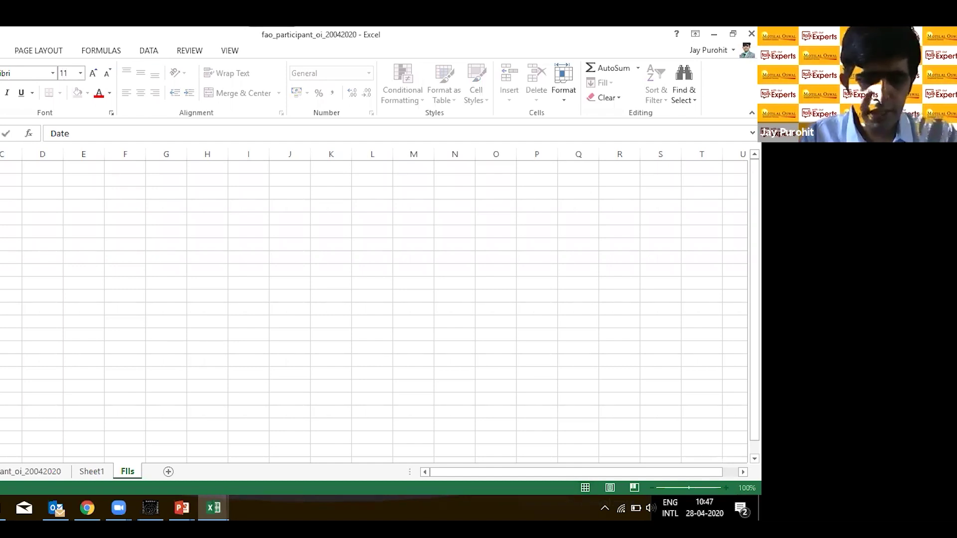
key("Return")
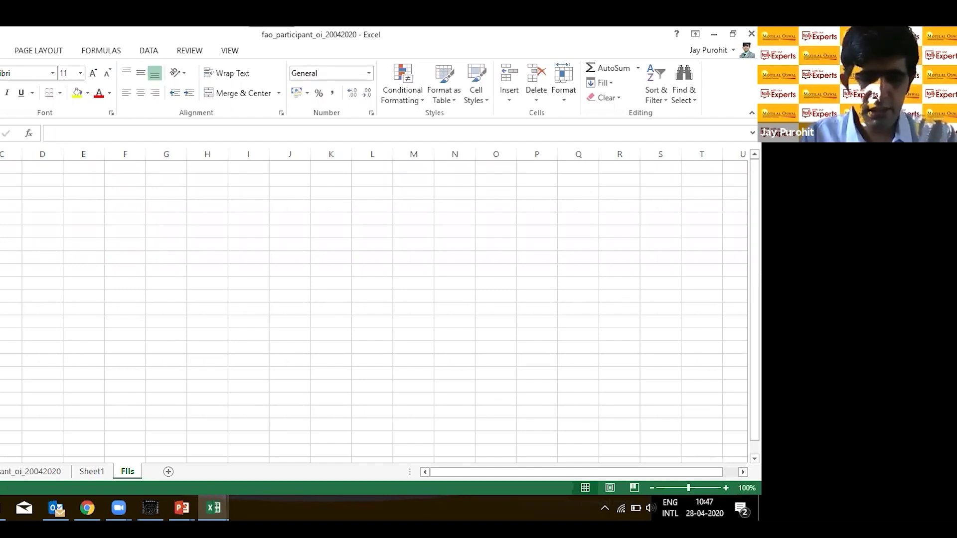
type("Index Fu")
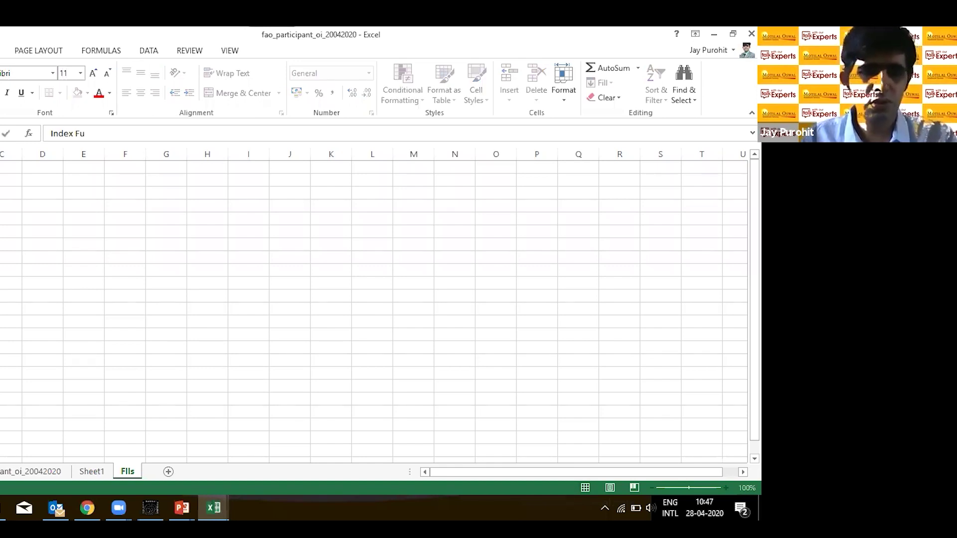
key("BackSpace")
key("BackSpace")
key("BackSpace")
key("BackSpace")
key("BackSpace")
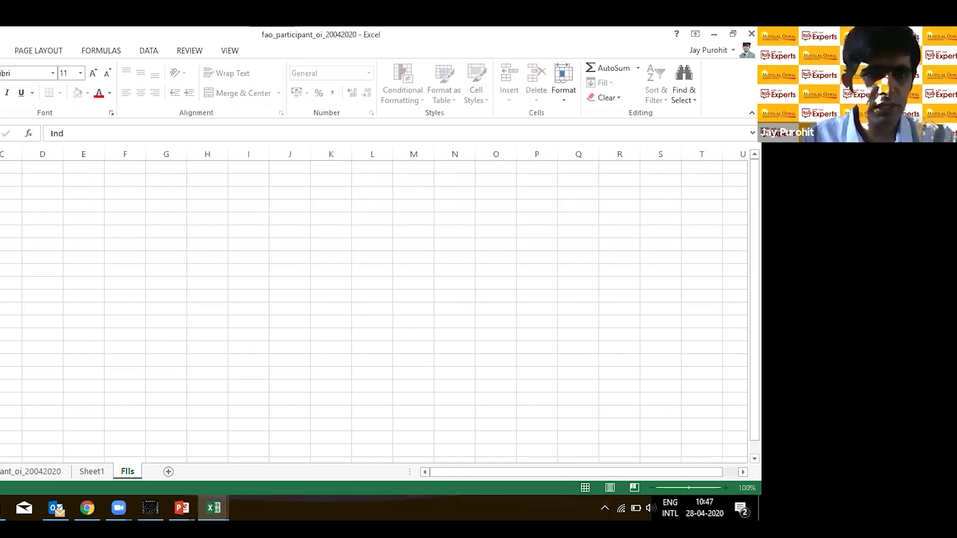
Step: Paste the headings Future Index Long through Option Index Put Short into B1:I1, beside the Date heading on the FIIs sheet
key("alt+Tab")
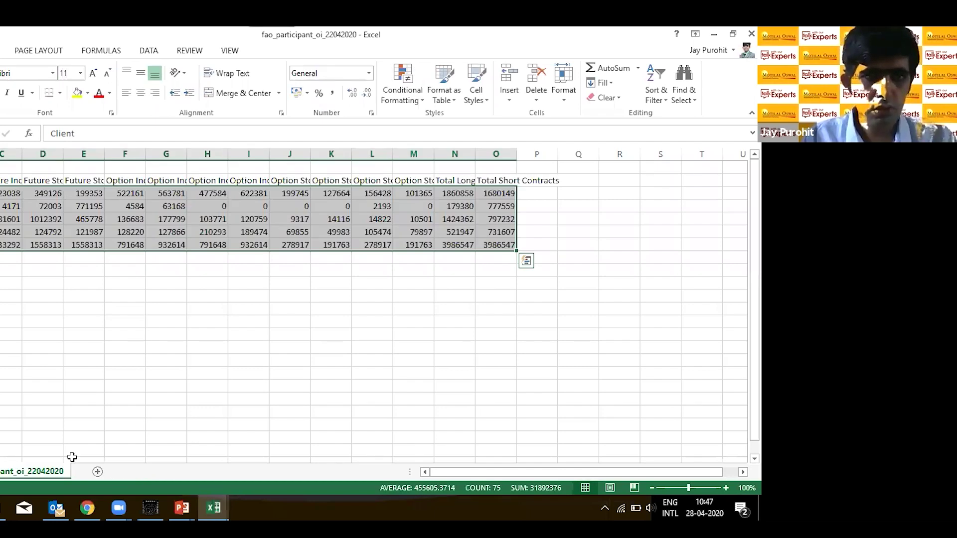
key("alt+Tab")
key("ctrl+v")
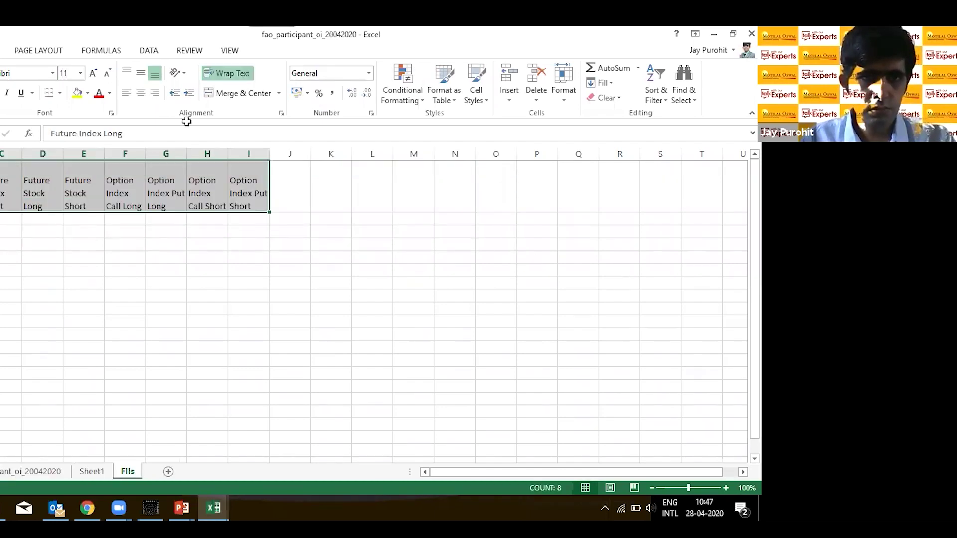
left_click(4, 196)
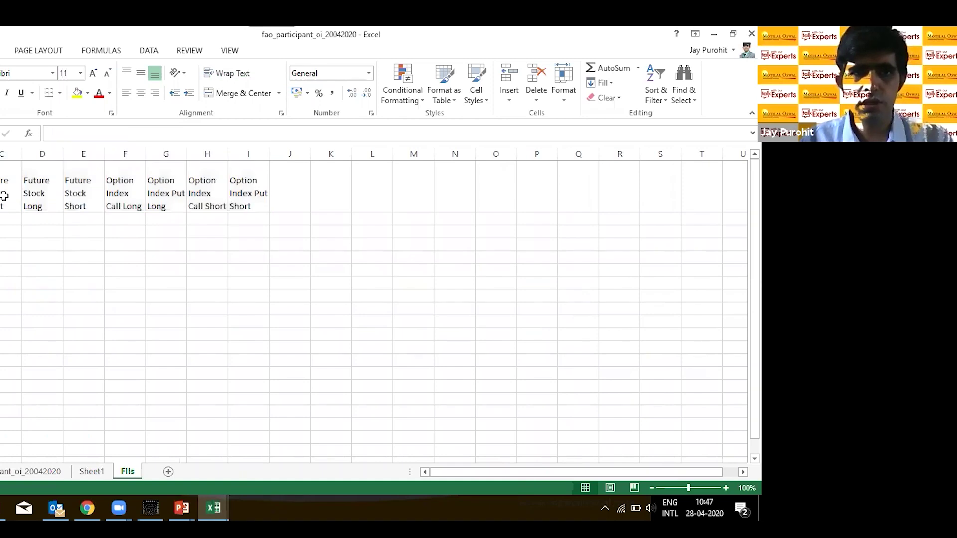
left_click(253, 192)
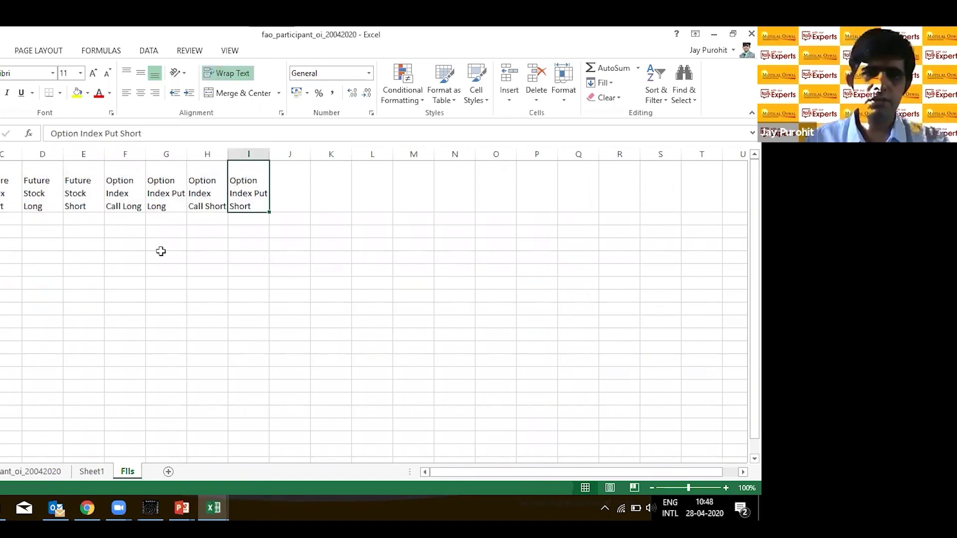
left_click(401, 229)
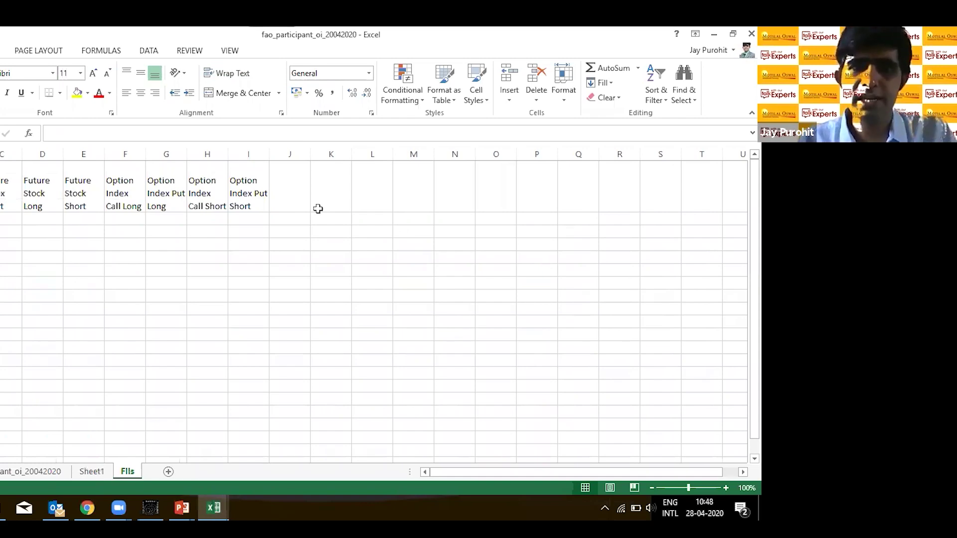
left_click(450, 187)
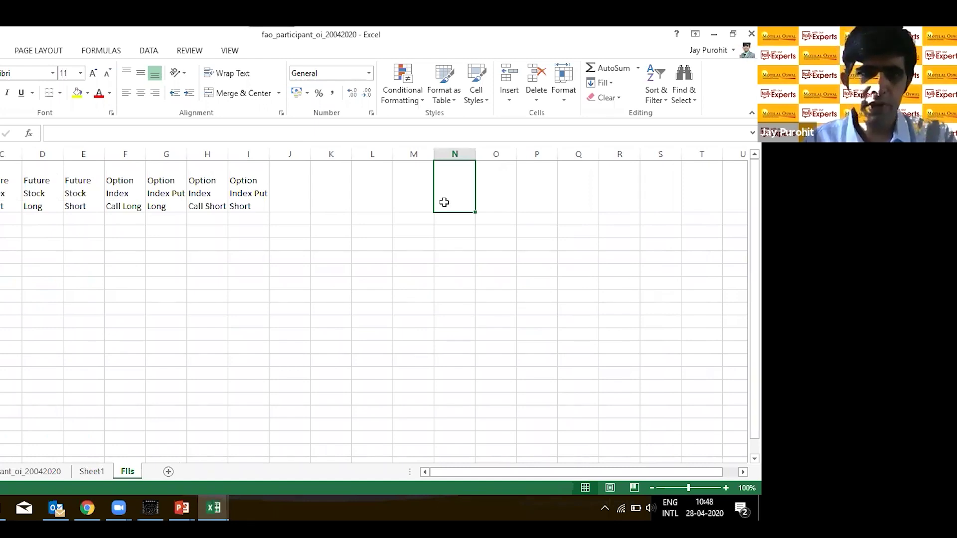
Step: Copy the heading row from Date to Option Index Put Short and paste it in the same row starting at M1
left_click_drag(3, 193, 165, 192)
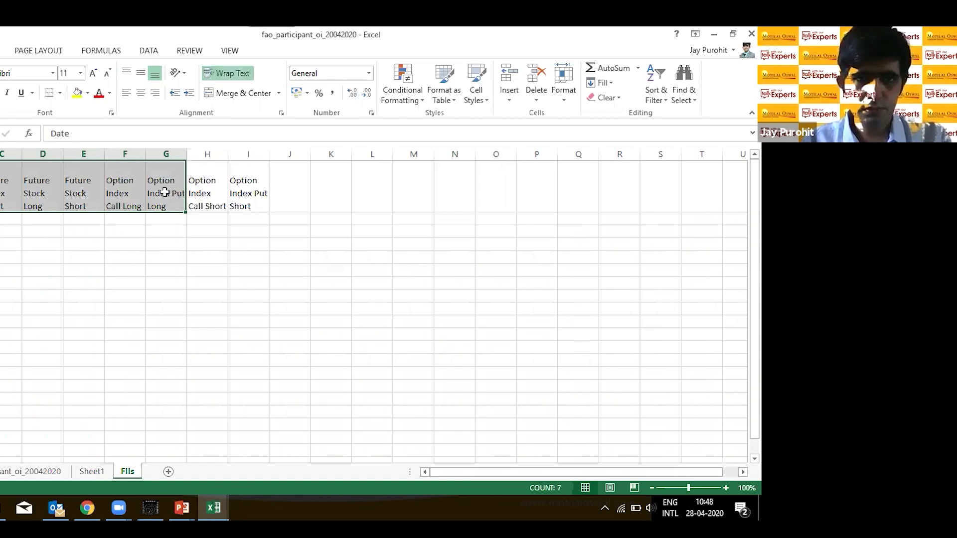
left_click_drag(237, 197, 237, 196)
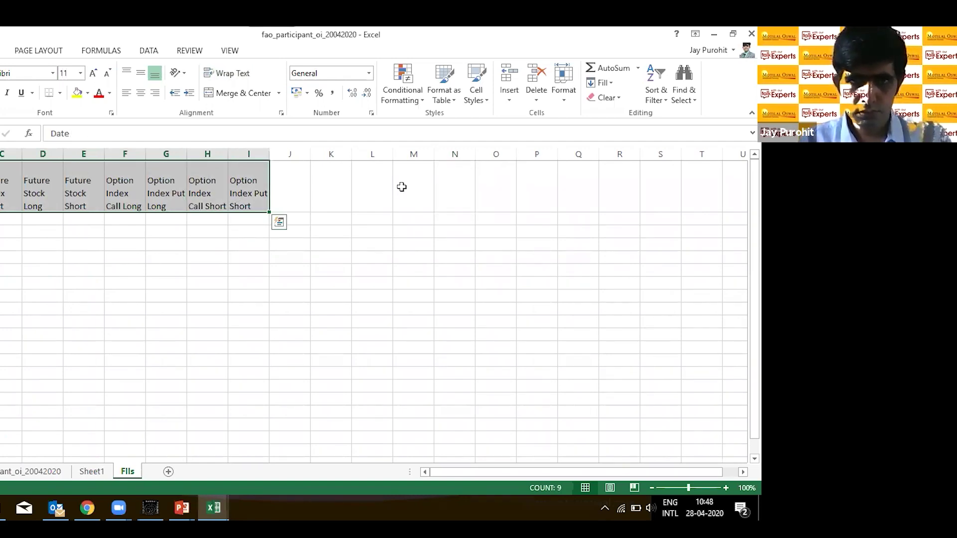
key("ctrl+c")
left_click(402, 187)
key("ctrl+v")
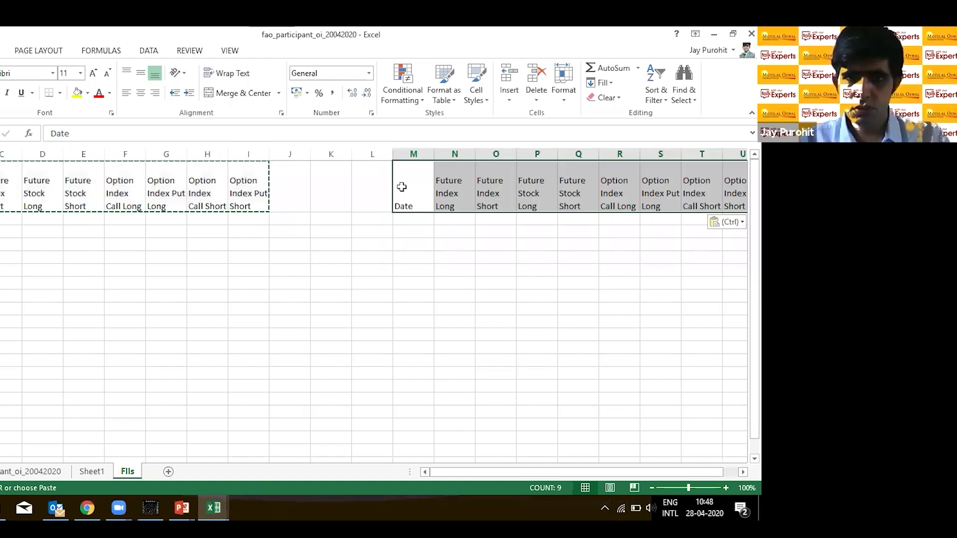
Step: Copy the second block's Date heading into L1 and replace the heading in M1 with Client Type
left_click(367, 192)
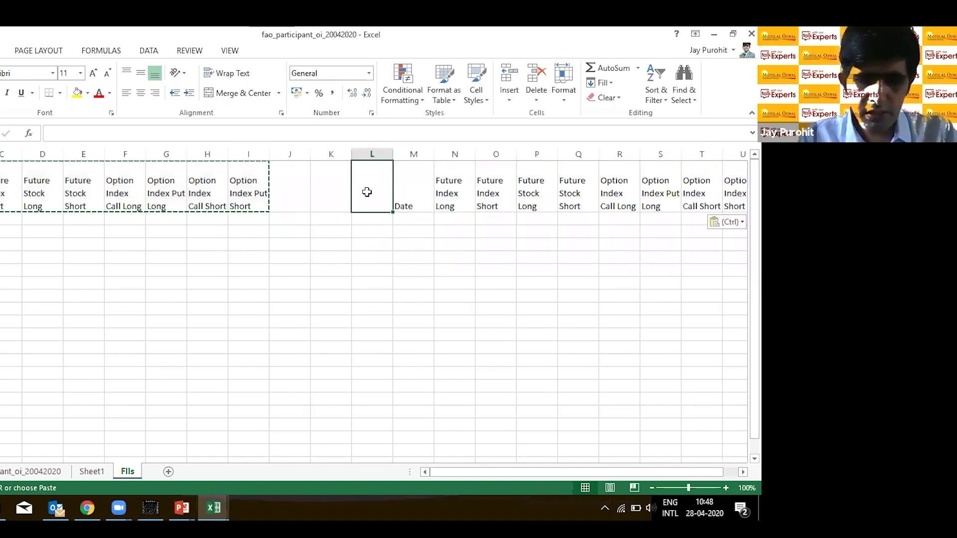
key("Down")
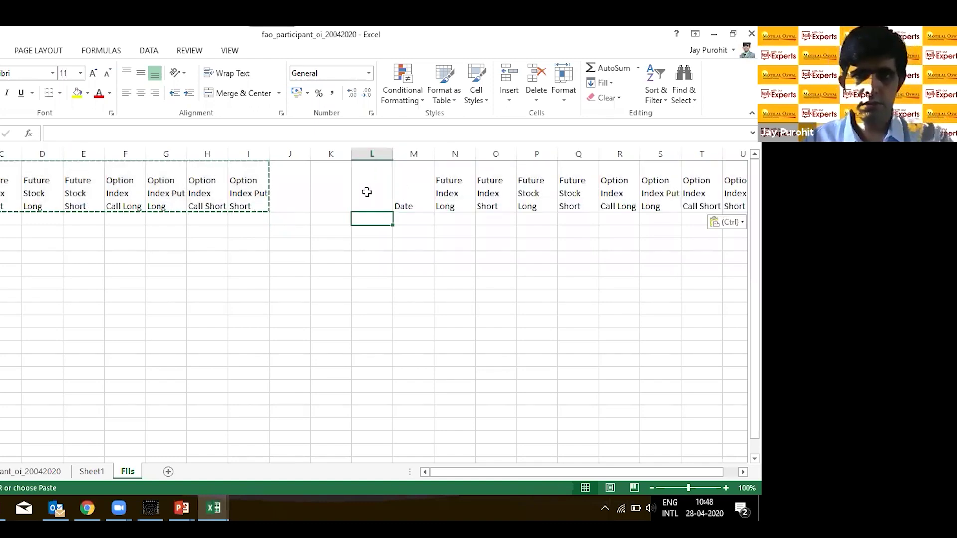
key("Right")
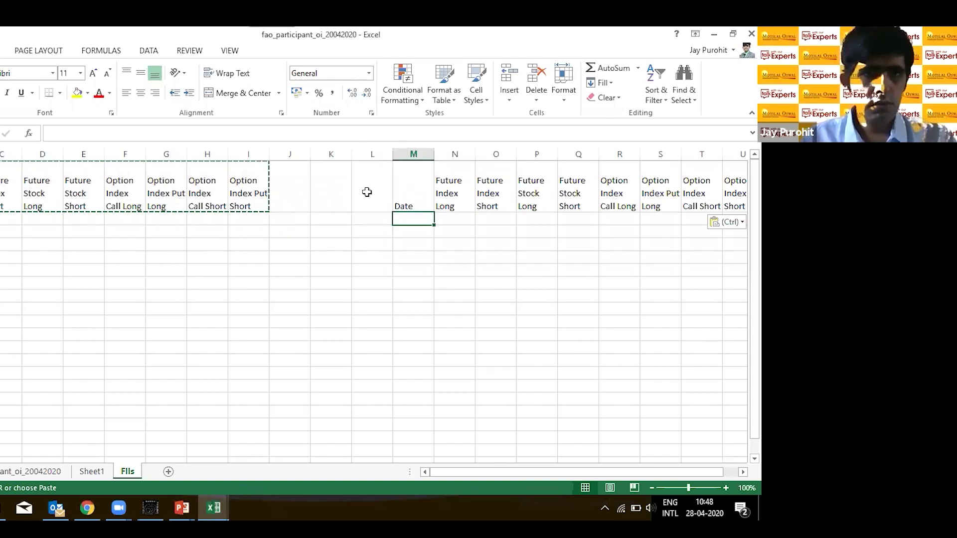
key("Left")
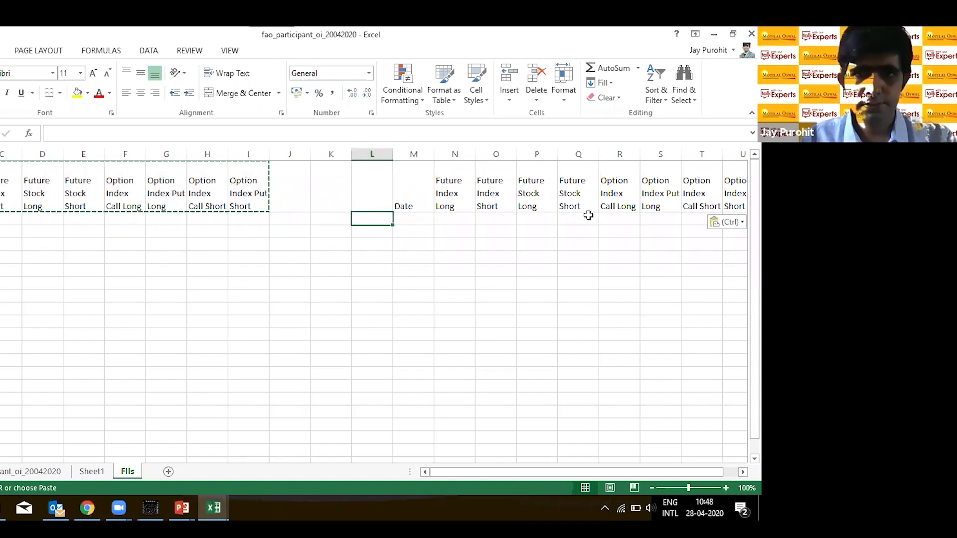
left_click(373, 201)
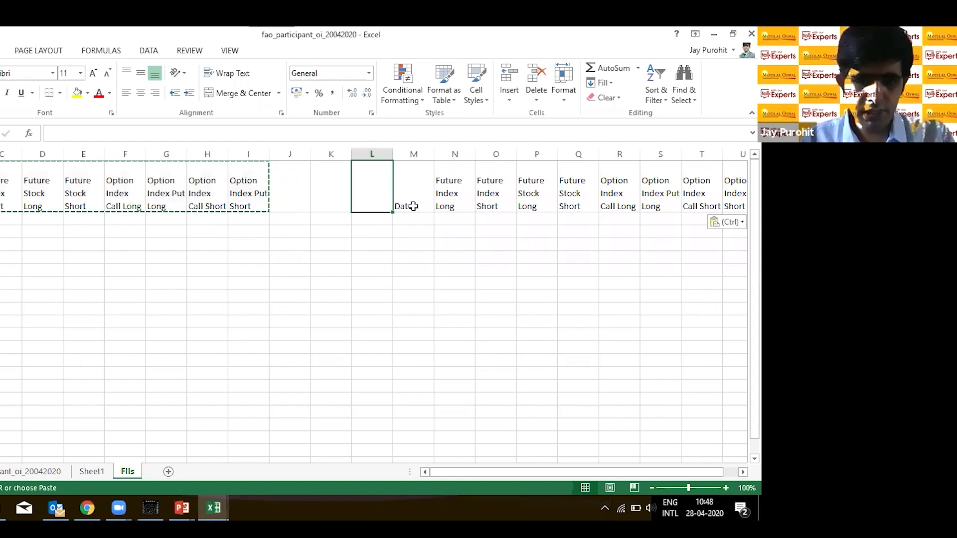
key("Escape")
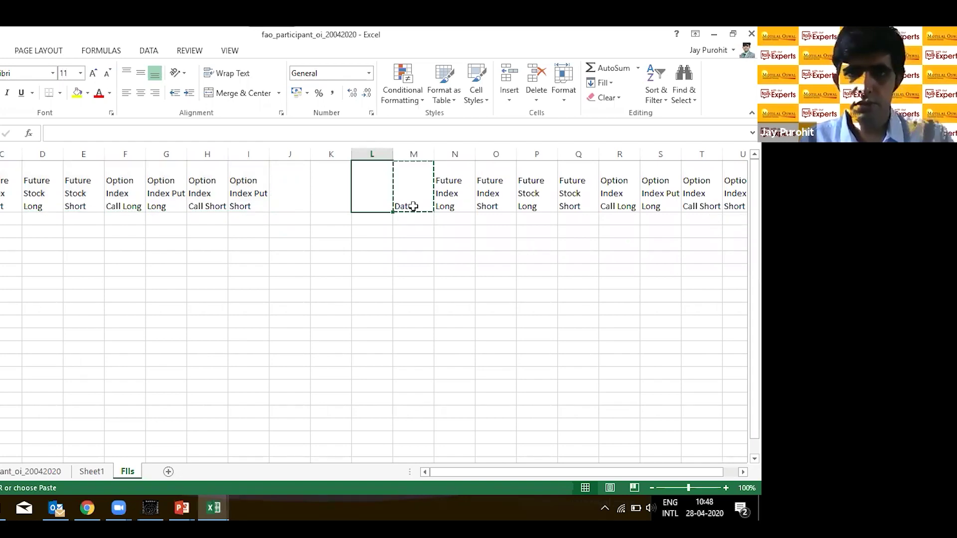
key("ctrl+z")
left_click(415, 204)
type("C")
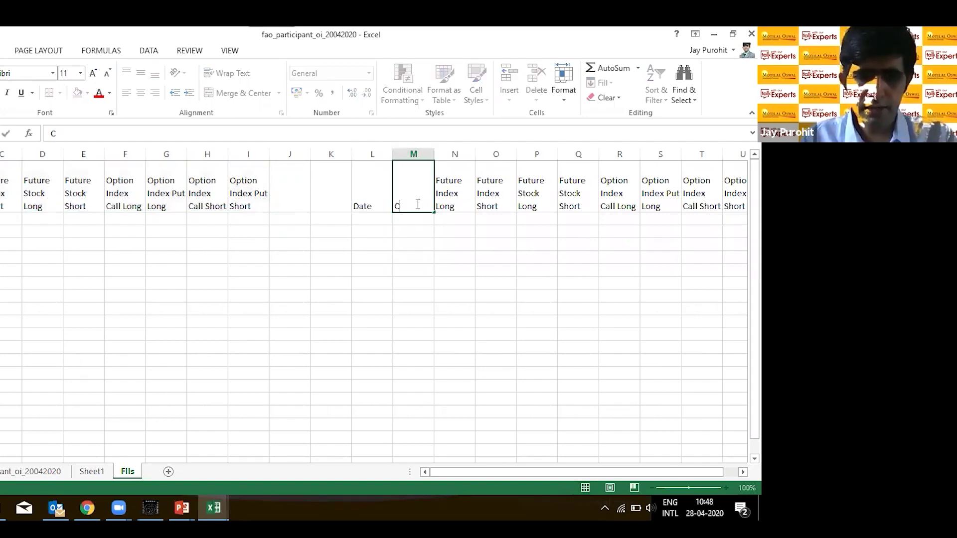
type("lient")
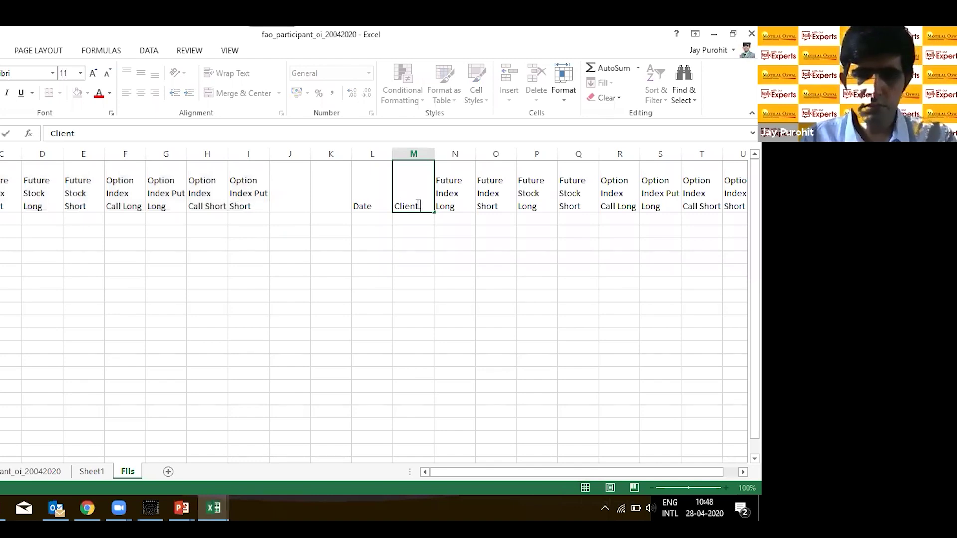
type(" Type")
key("Return")
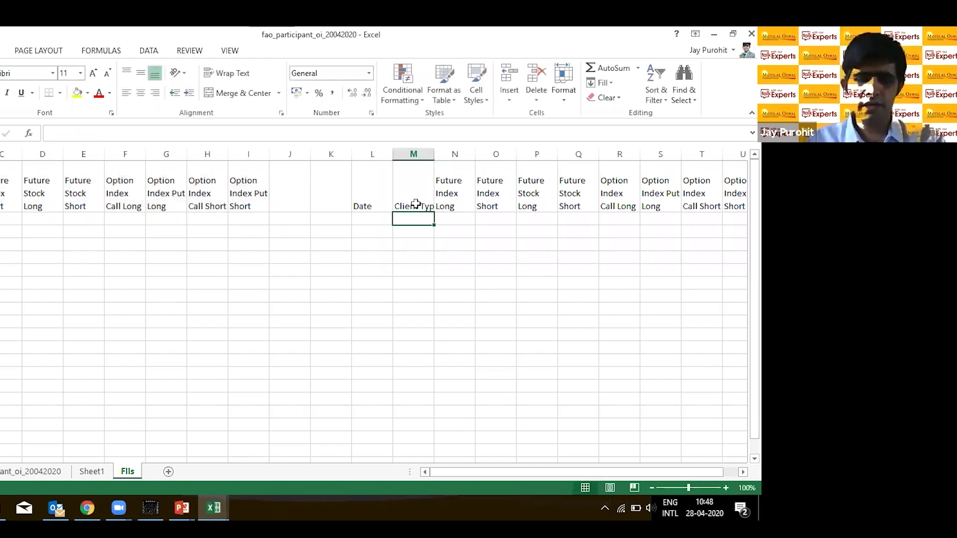
Step: Fill the first row of the second block with the date 20-04-2020 in L2 and client type FII in M2
type("FII")
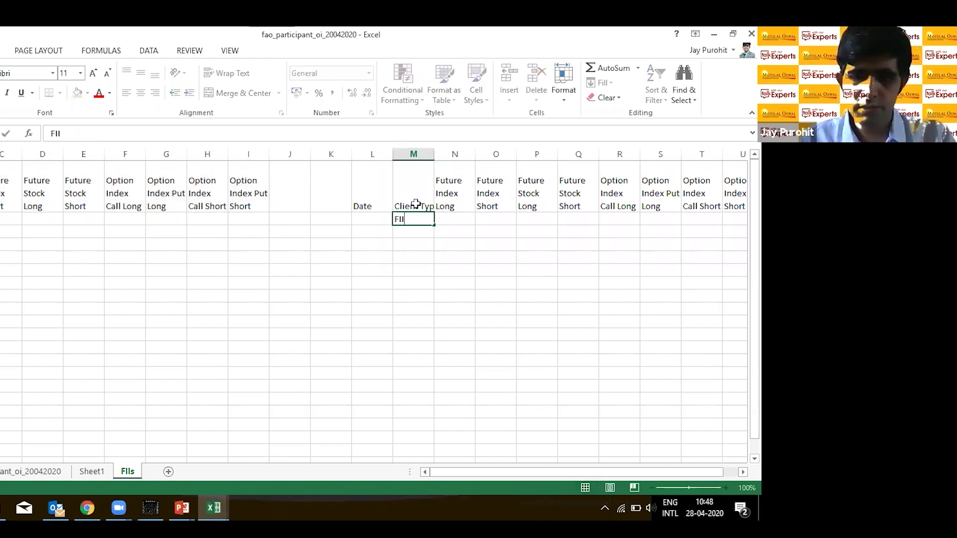
key("Return")
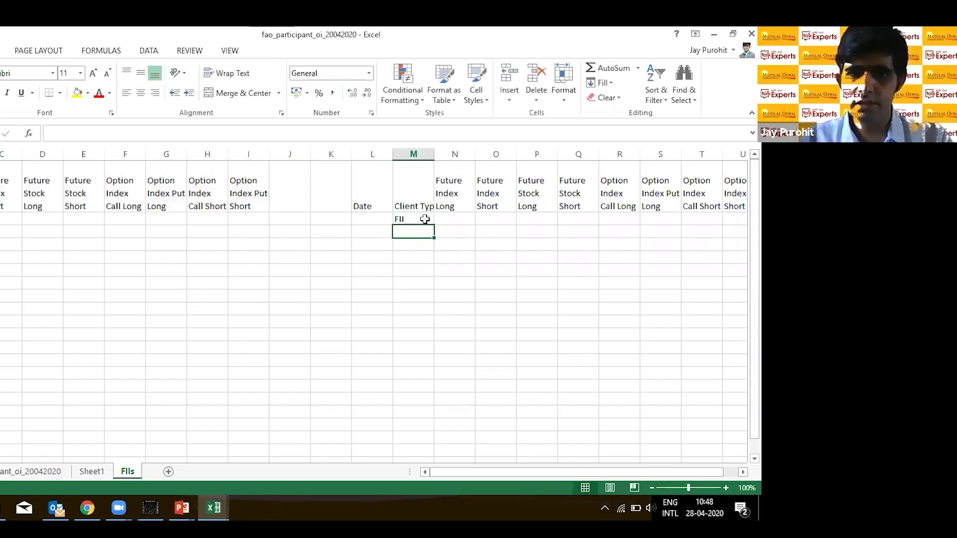
key("Up")
left_click(380, 221)
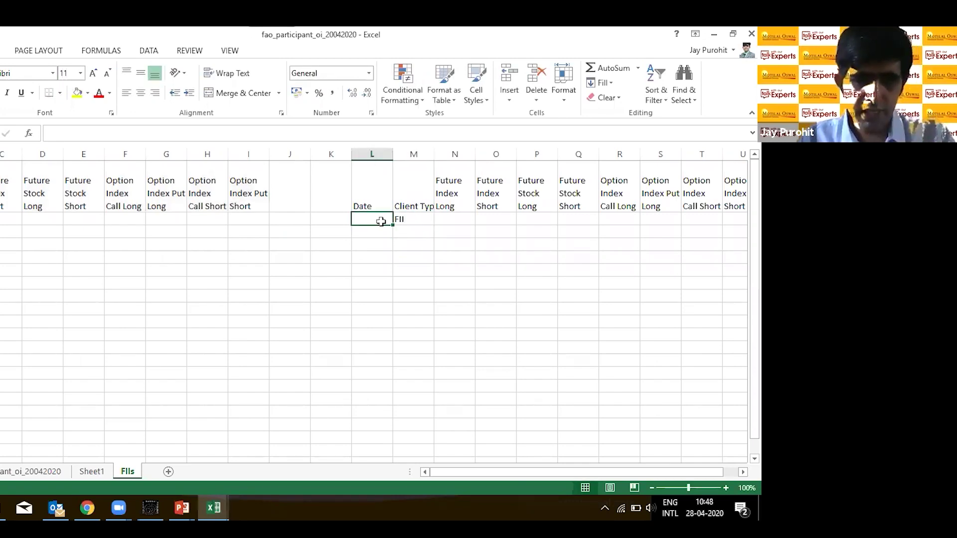
type("20-")
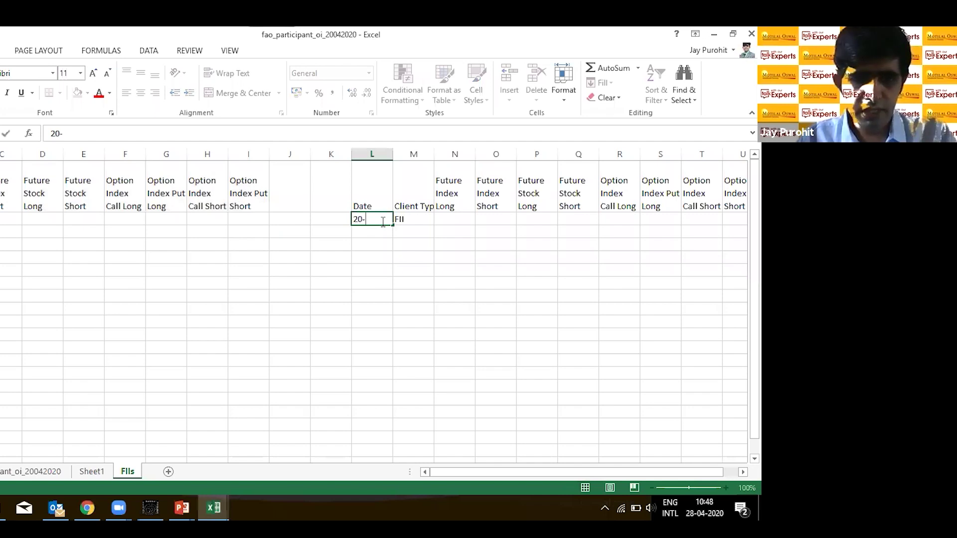
type("04-2020")
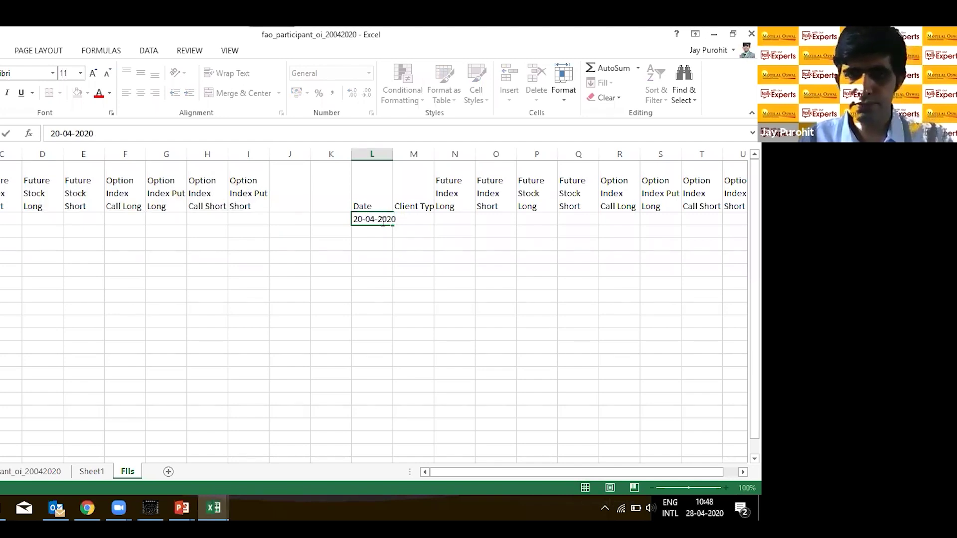
key("Tab")
type("FII")
key("Return")
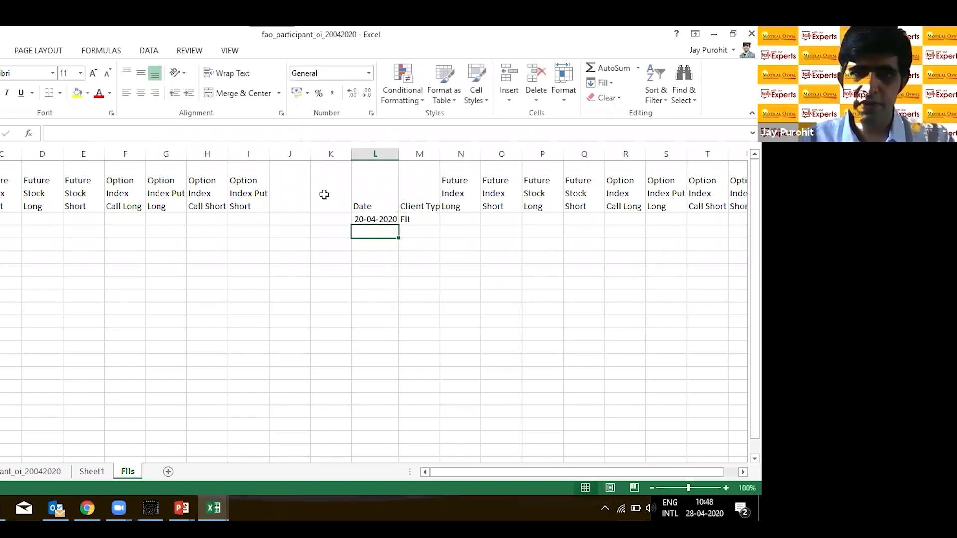
Step: Build a lookup key in K2 by joining the date and client type with the formula =L2&M2
left_click(332, 218)
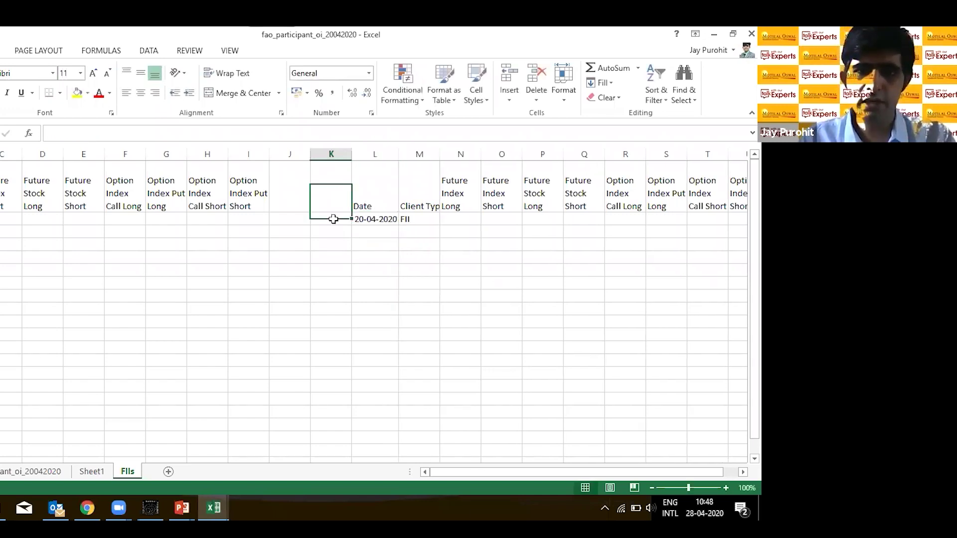
left_click(332, 220)
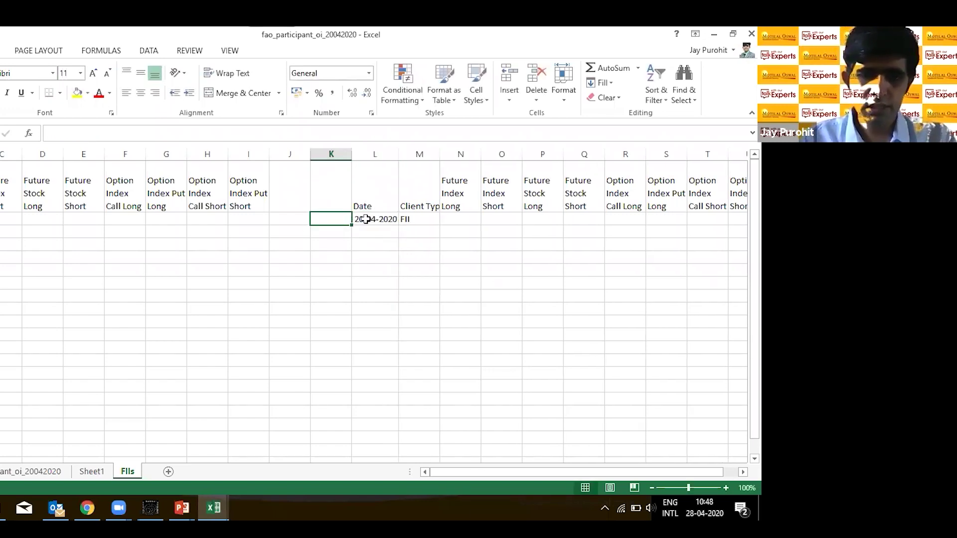
type("=")
left_click(365, 219)
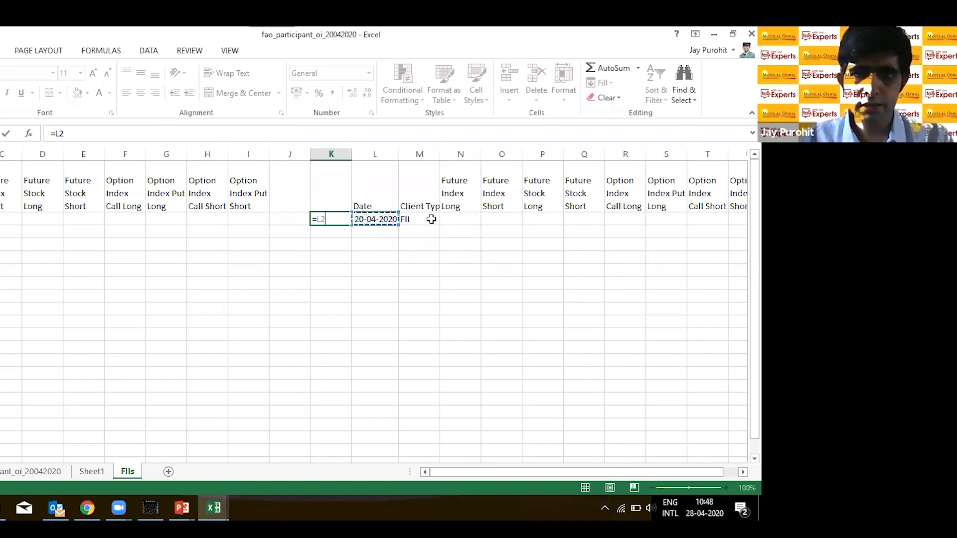
type("&M2")
key("Return")
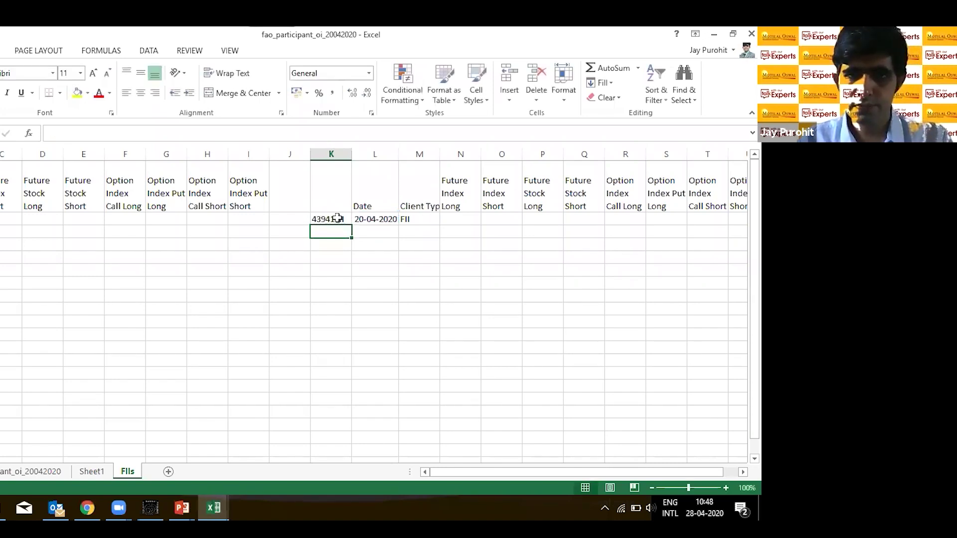
left_click_drag(338, 217, 391, 218)
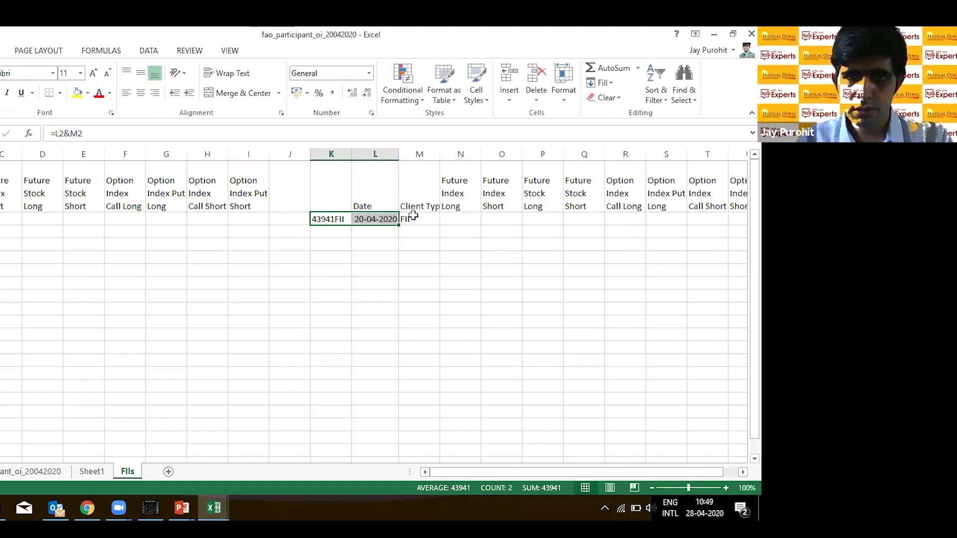
left_click(414, 218)
Step: Look up Future Index Long in N2 with =VLOOKUP(K2,Sheet1!A:Q,4,0) and check the result against the first FII row in Sheet1
left_click(448, 220)
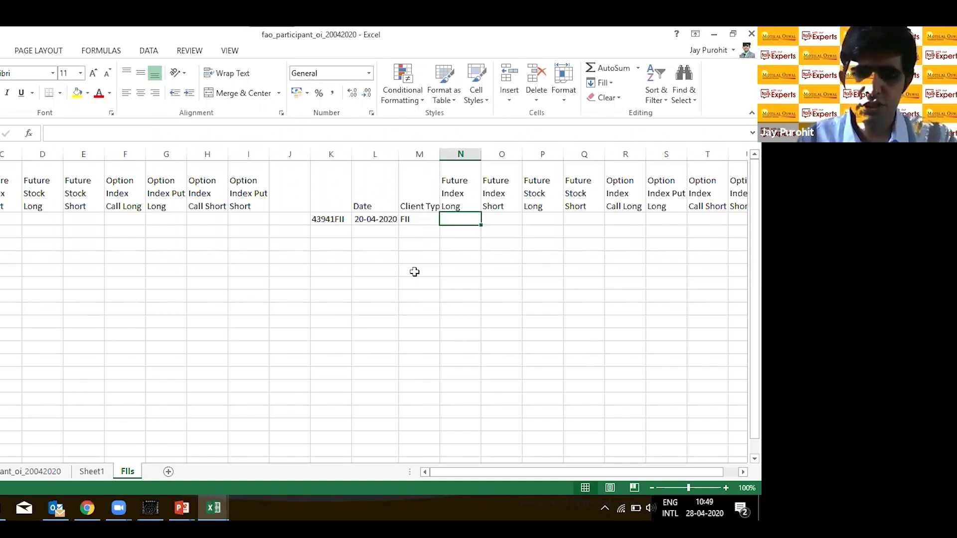
type("=")
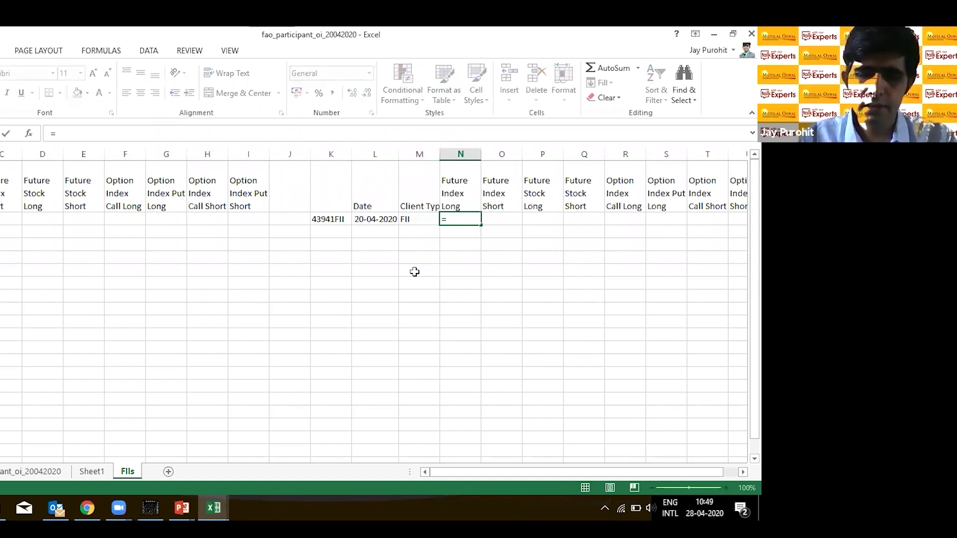
type("vl")
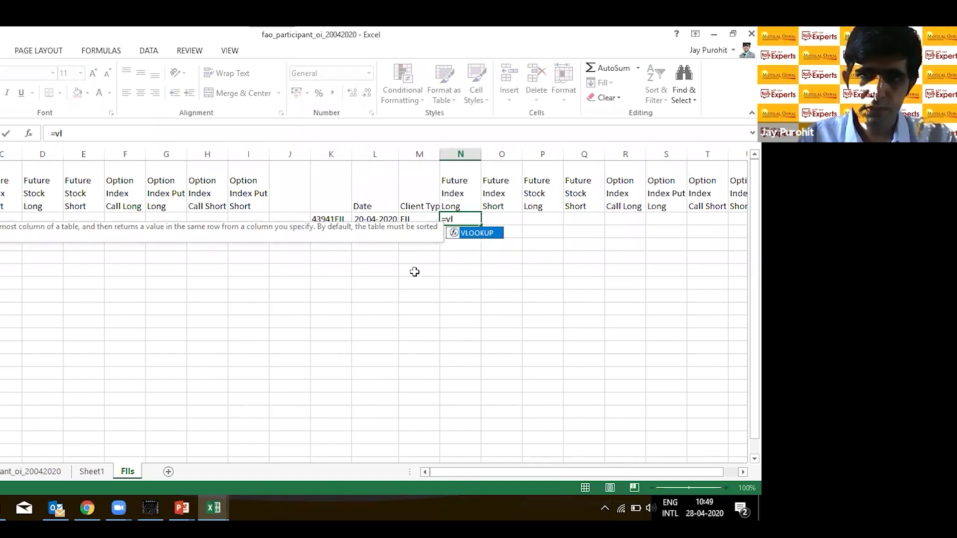
type("ook")
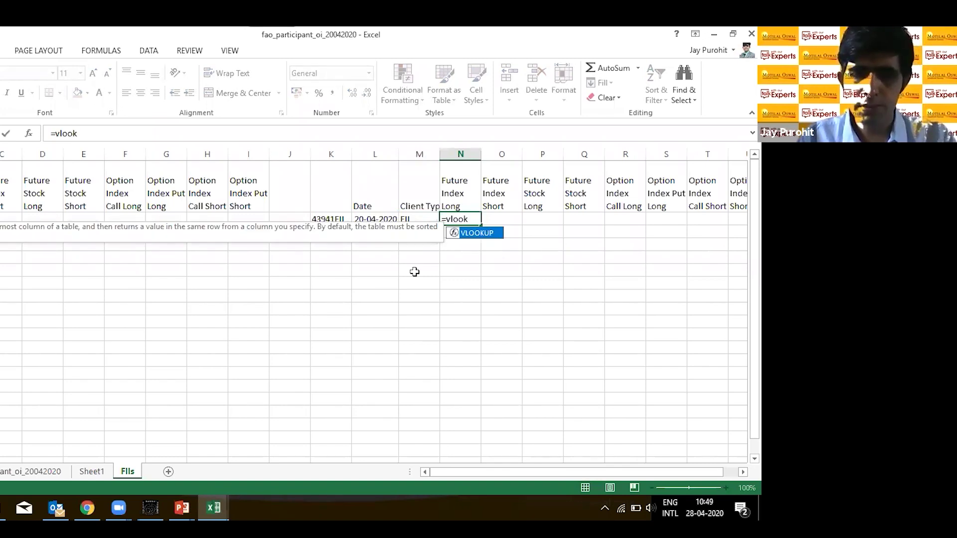
type("up")
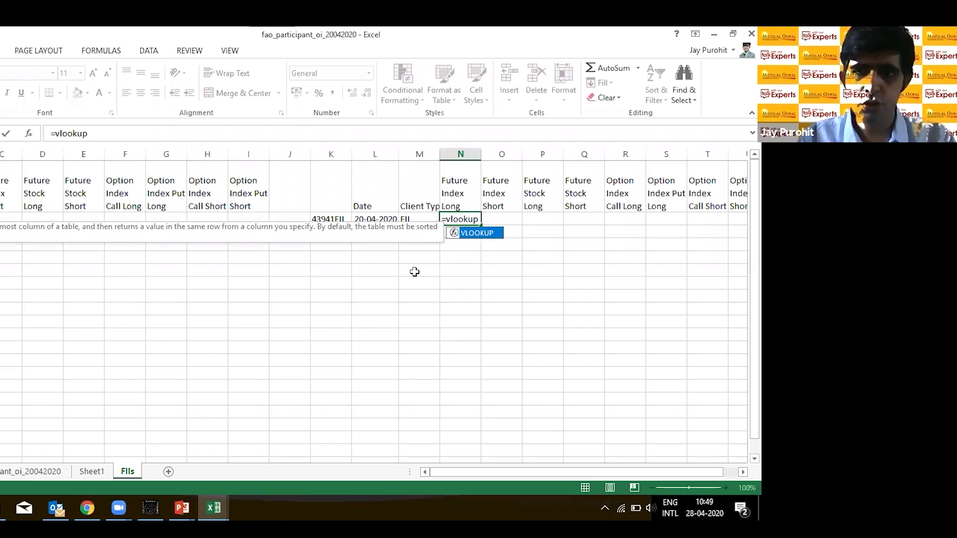
type("(")
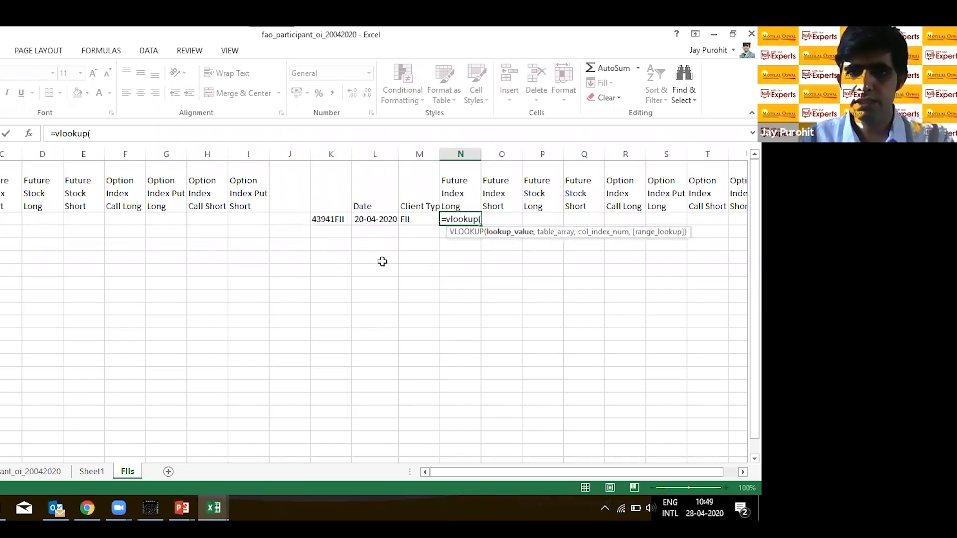
left_click(331, 221)
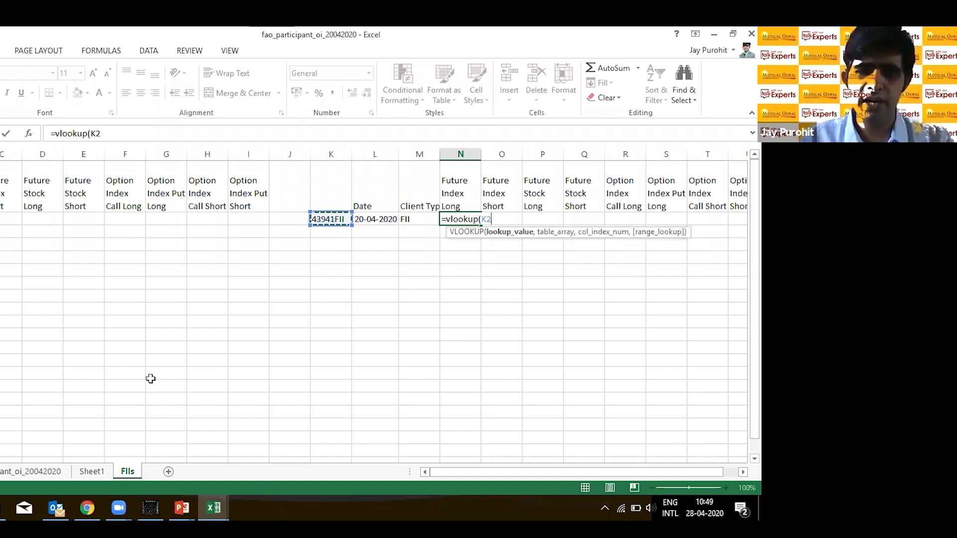
type(",")
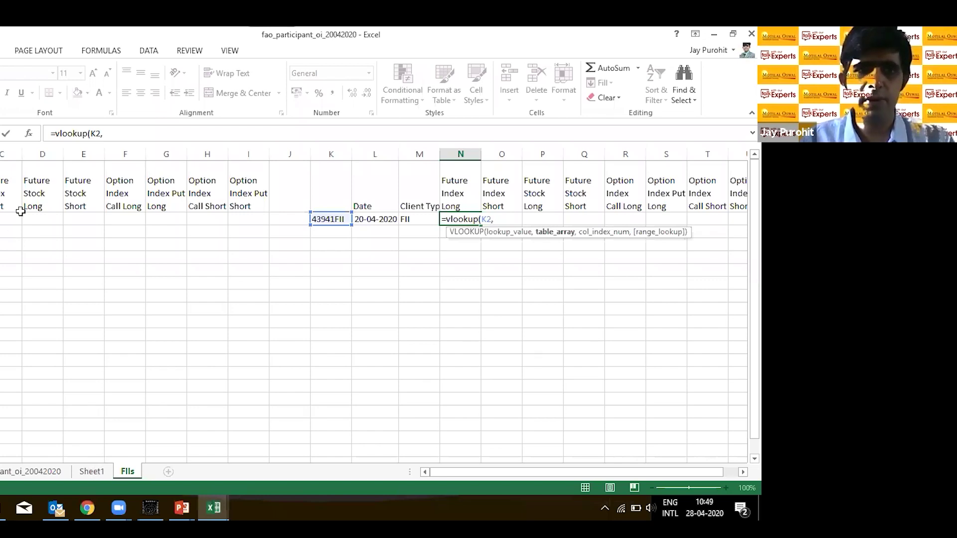
key("ctrl+Page_Up")
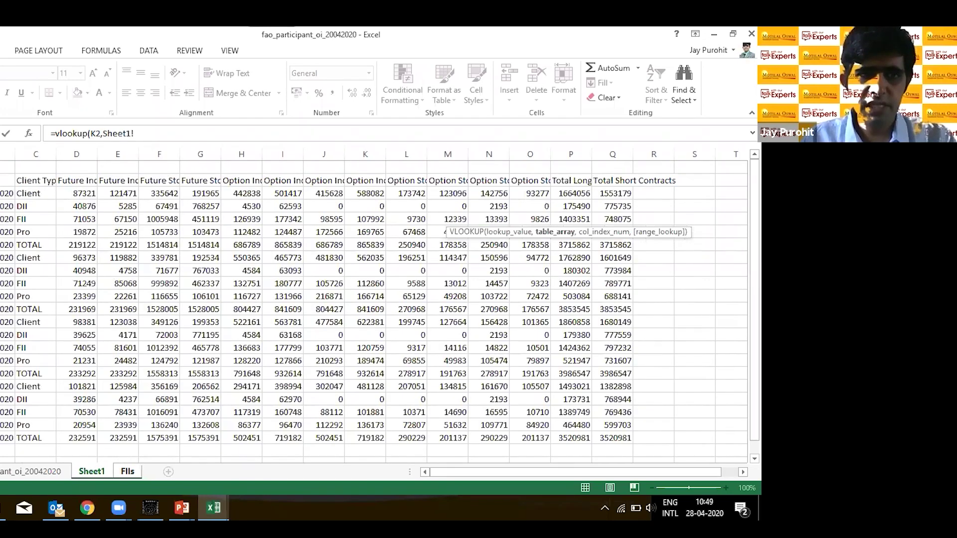
type("A:F")
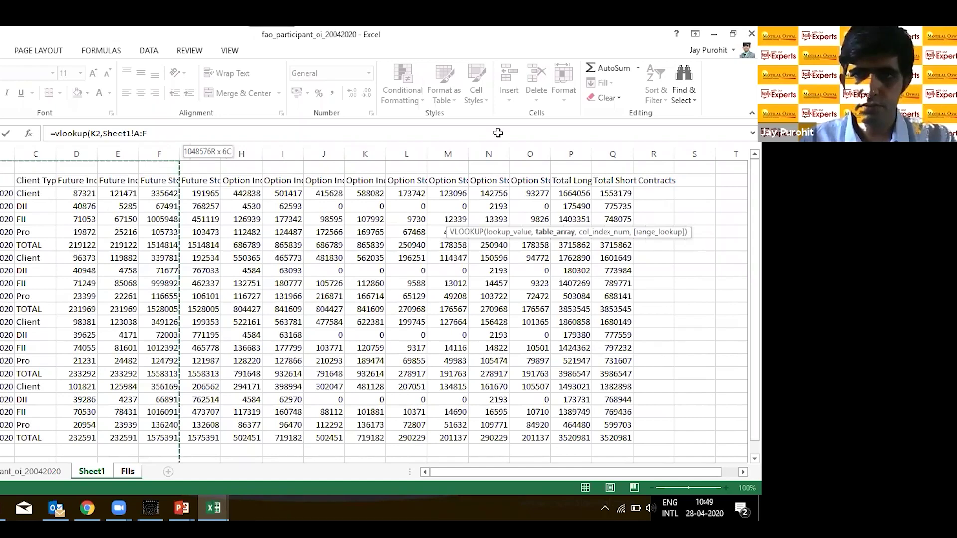
left_click_drag(589, 131, 604, 133)
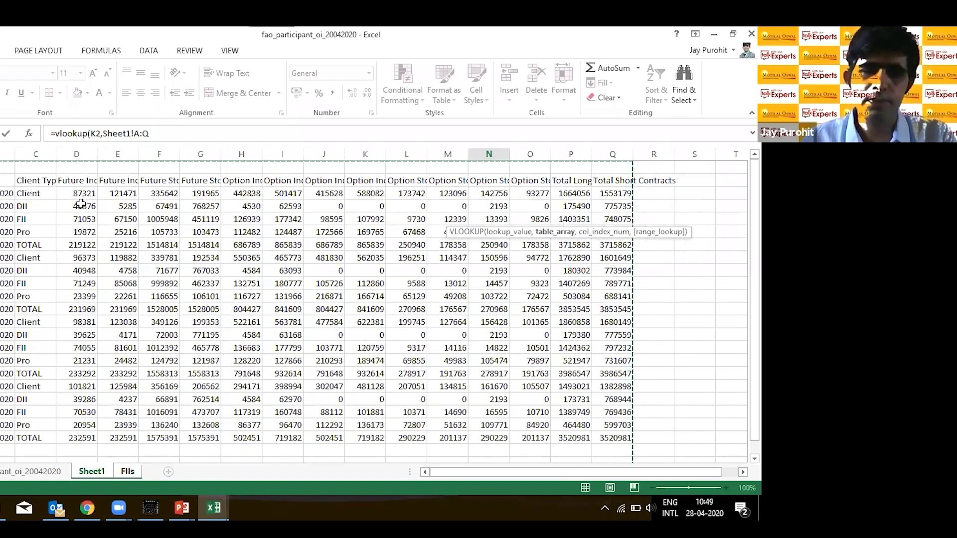
left_click(199, 136)
type(",")
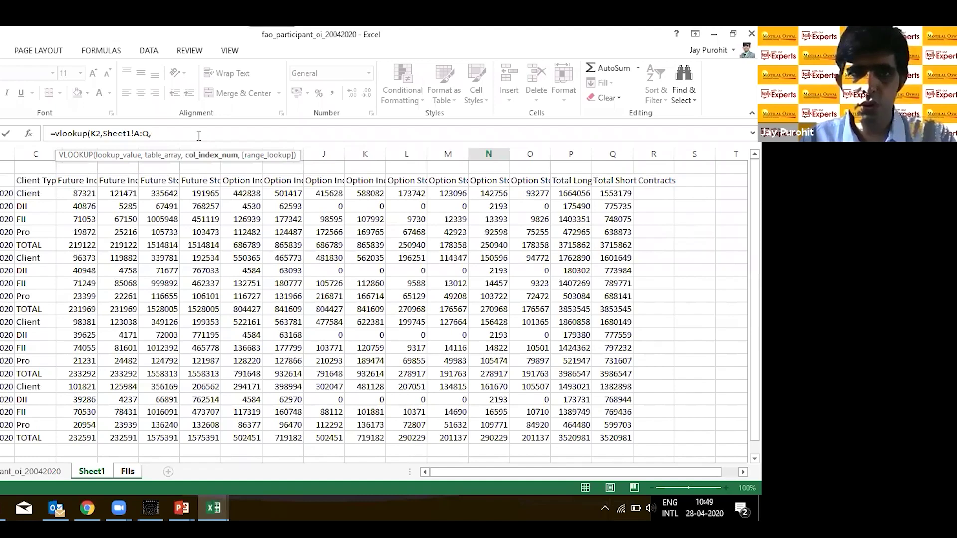
type("4")
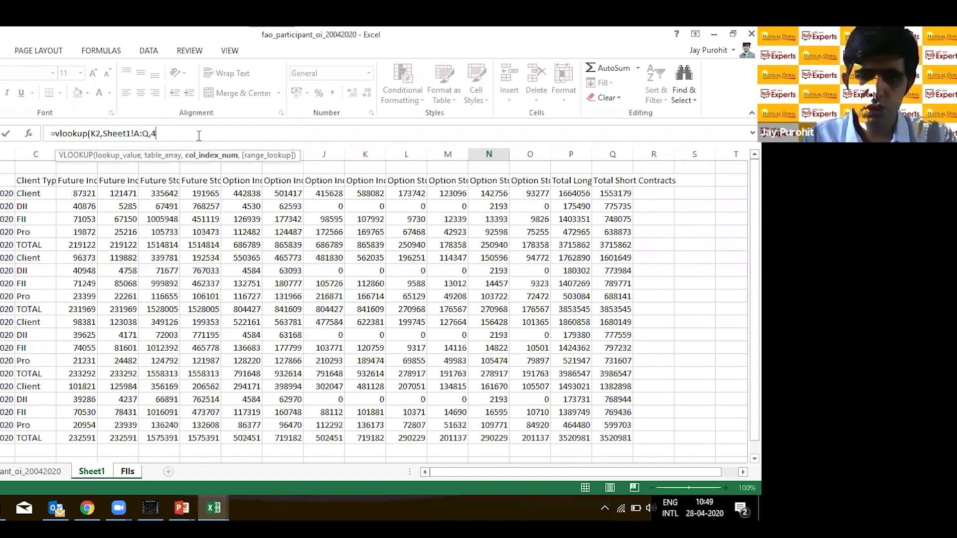
type(",0)")
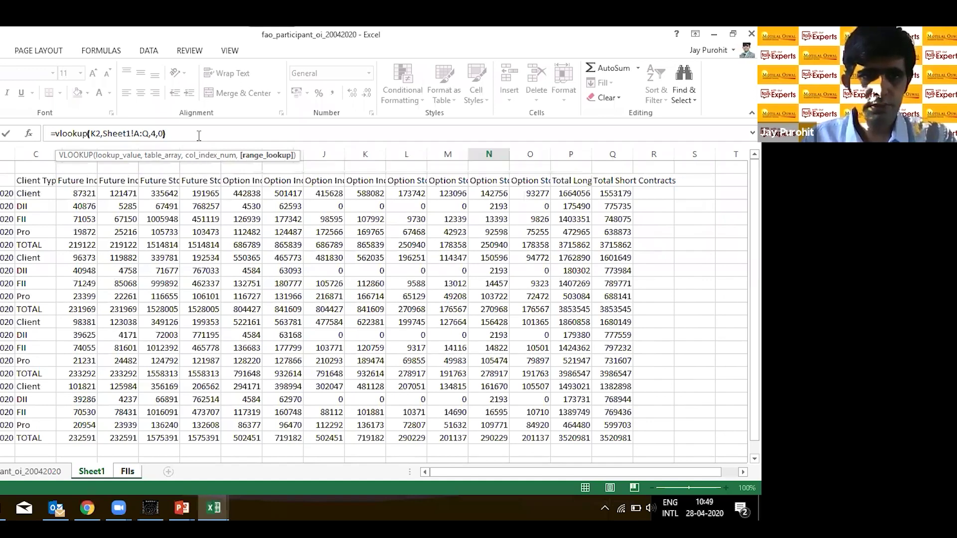
key("Return")
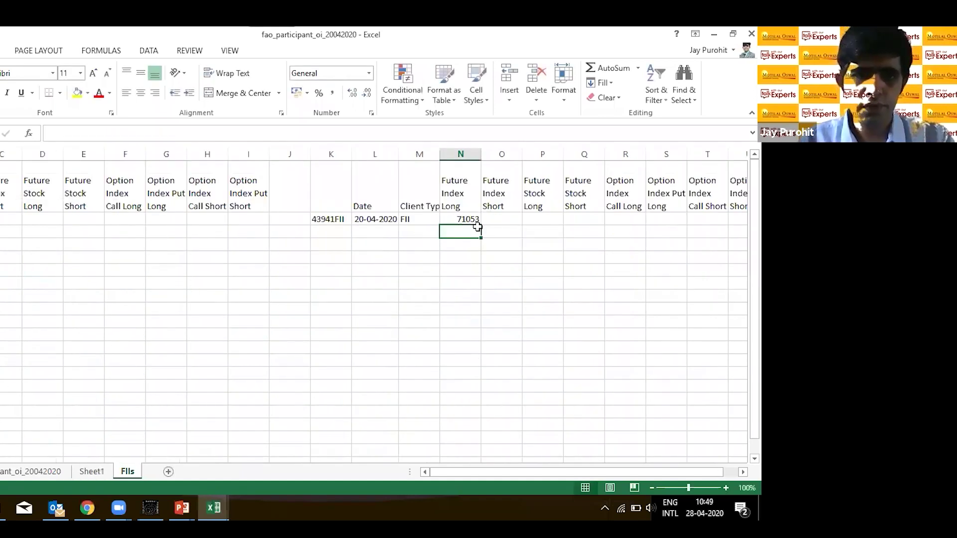
left_click(476, 223)
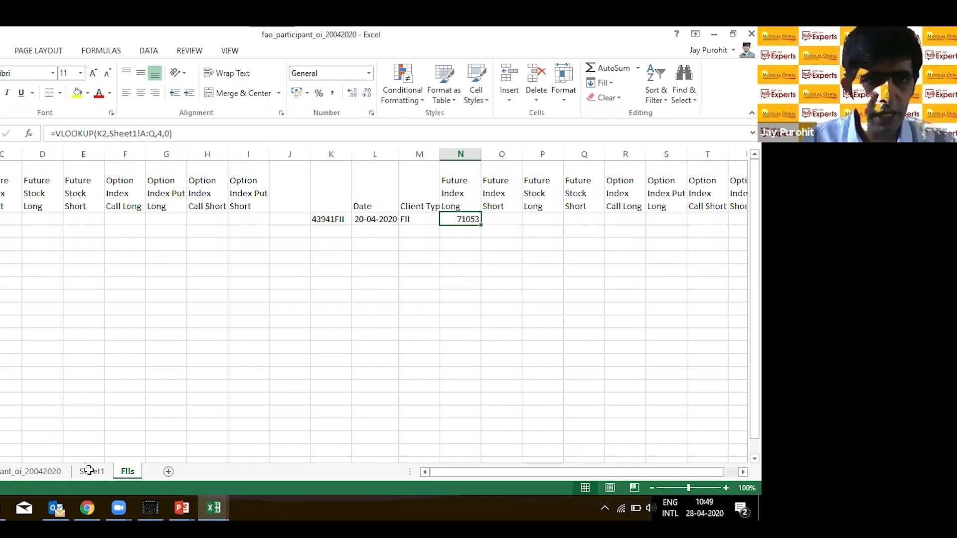
left_click(91, 472)
left_click(82, 219)
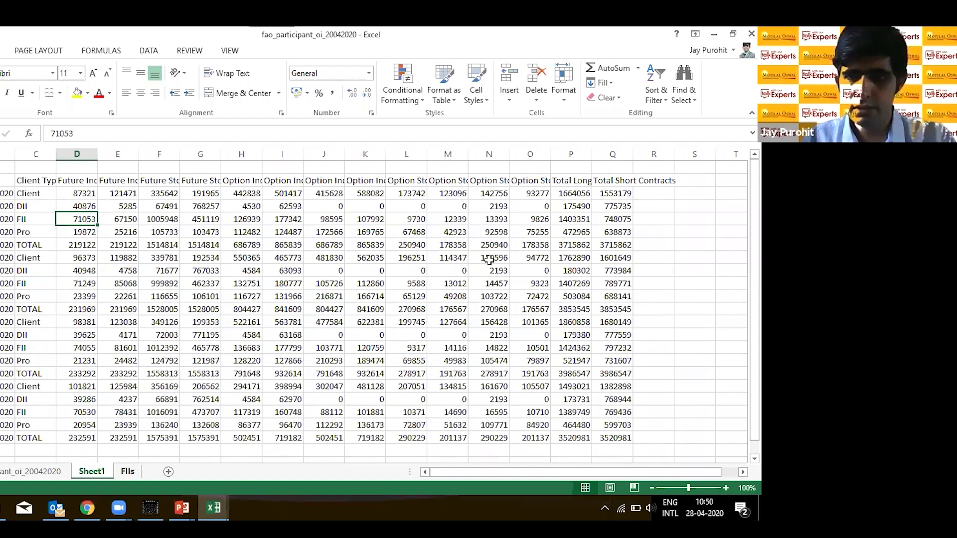
Step: Look up Future Index Short in O2 of the FIIs sheet with the formula =VLOOKUP(K2,Sheet1!A:Q,5,0)
key("ctrl+Page_Down")
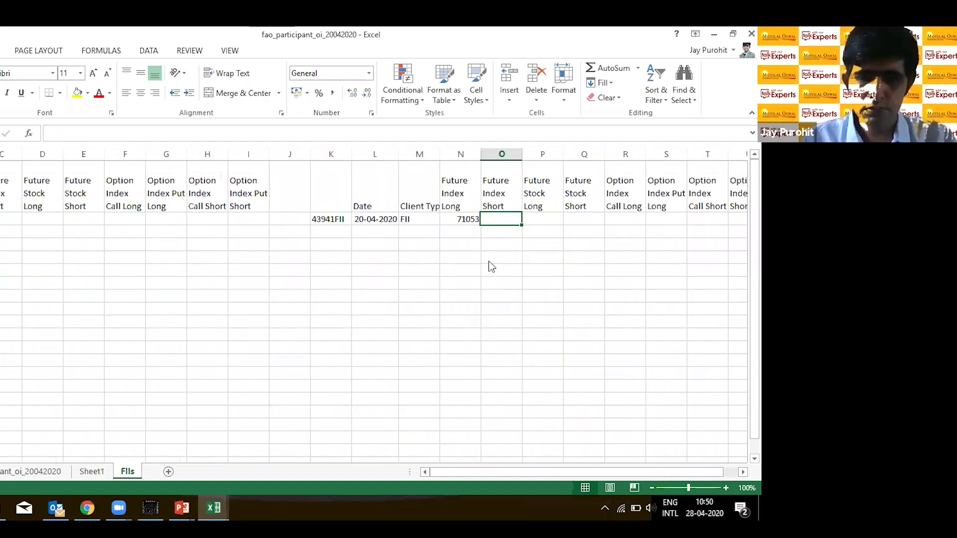
type("=vll")
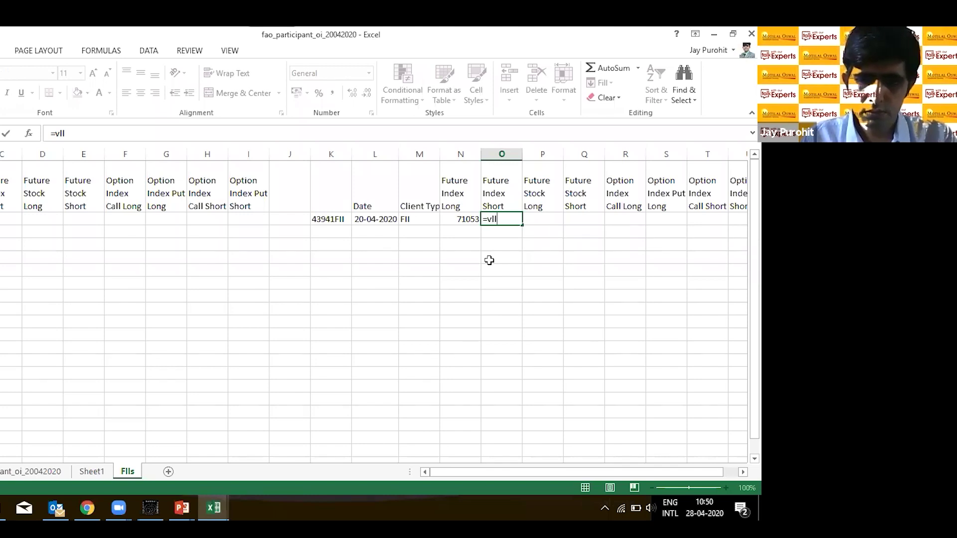
key("BackSpace")
type("ookup")
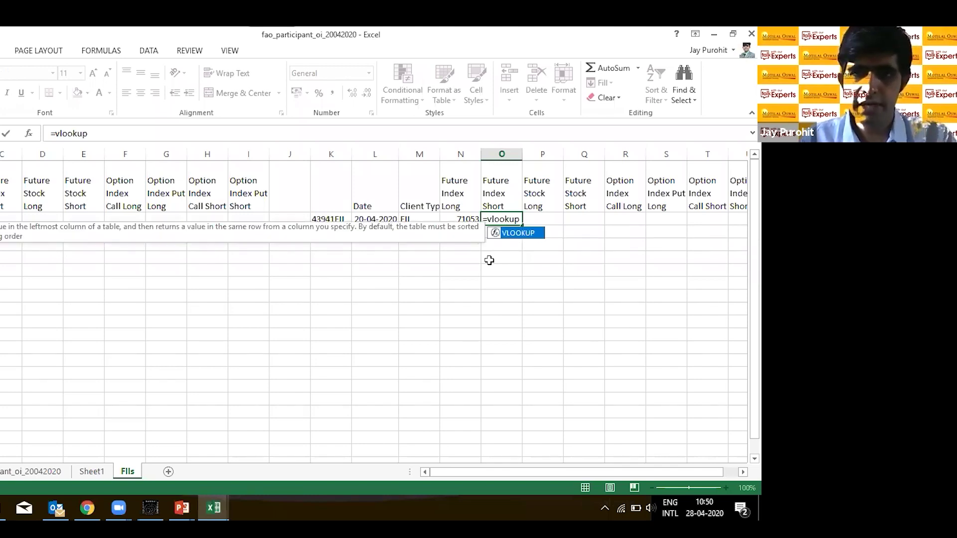
type("(")
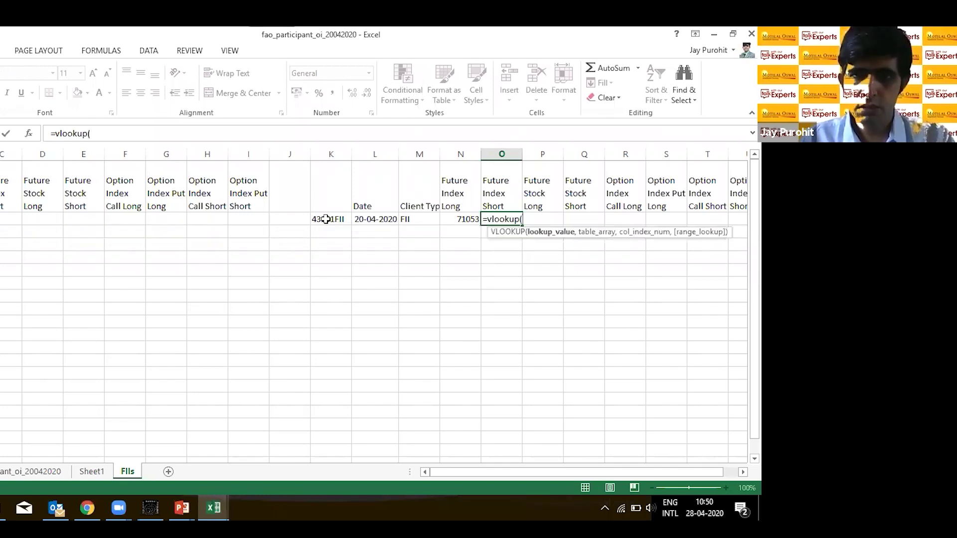
left_click(325, 219)
type(",")
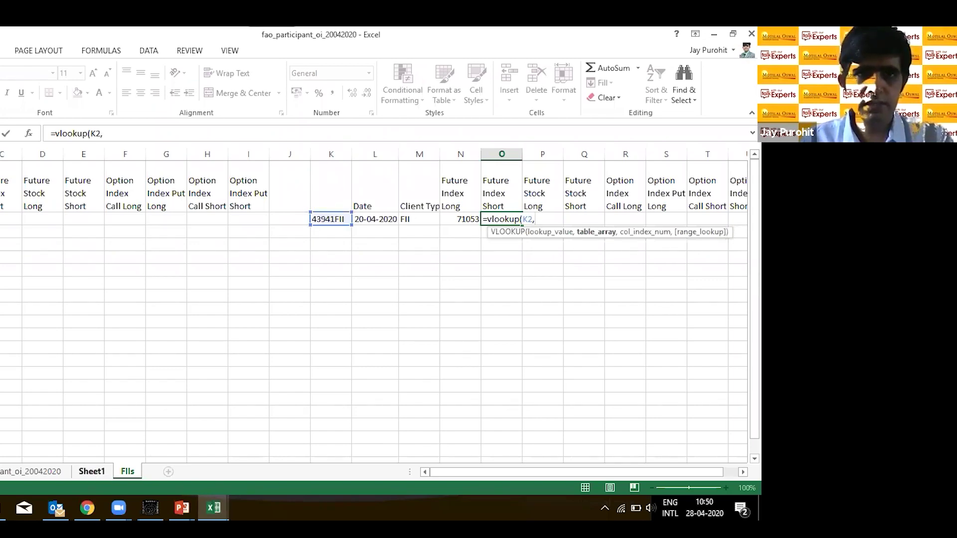
left_click(90, 470)
left_click_drag(10, 154, 605, 126)
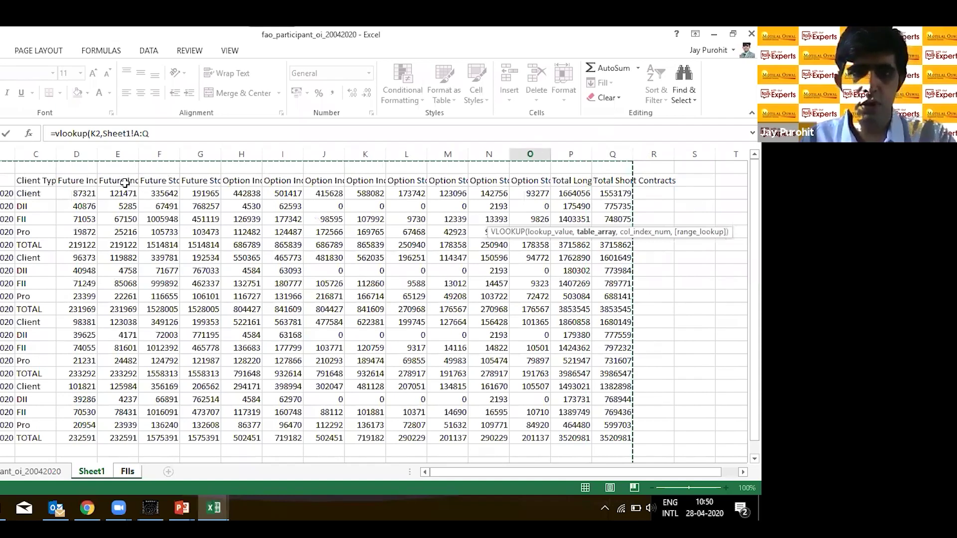
type(",5,0")
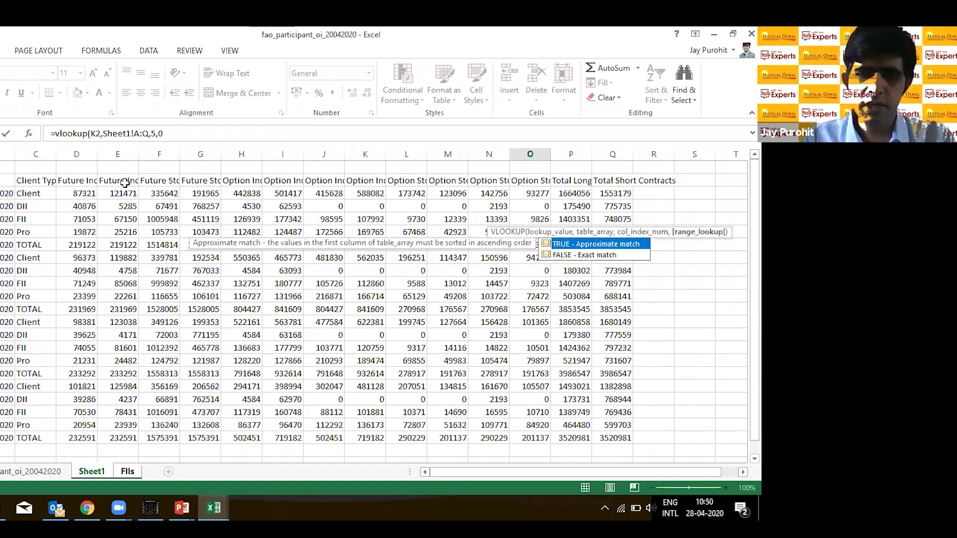
type(")")
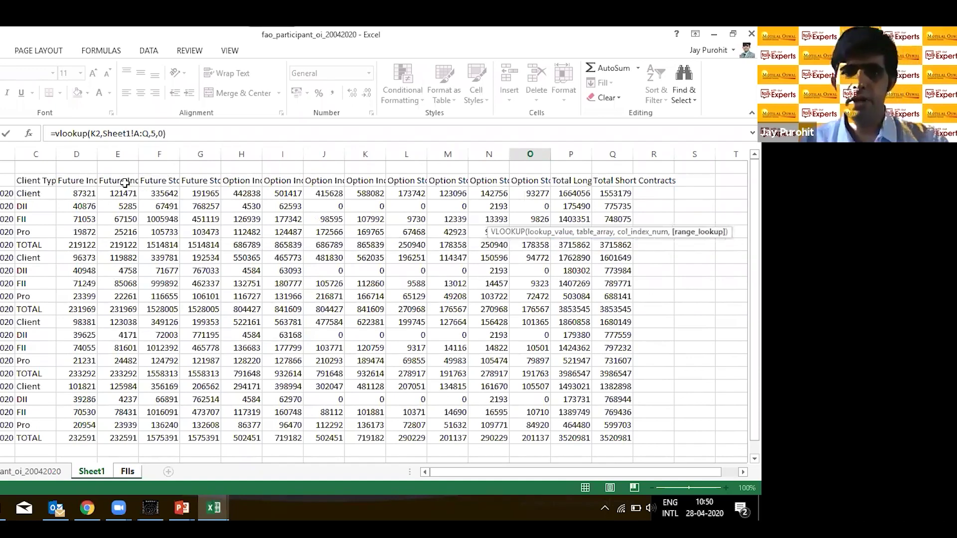
key("Return")
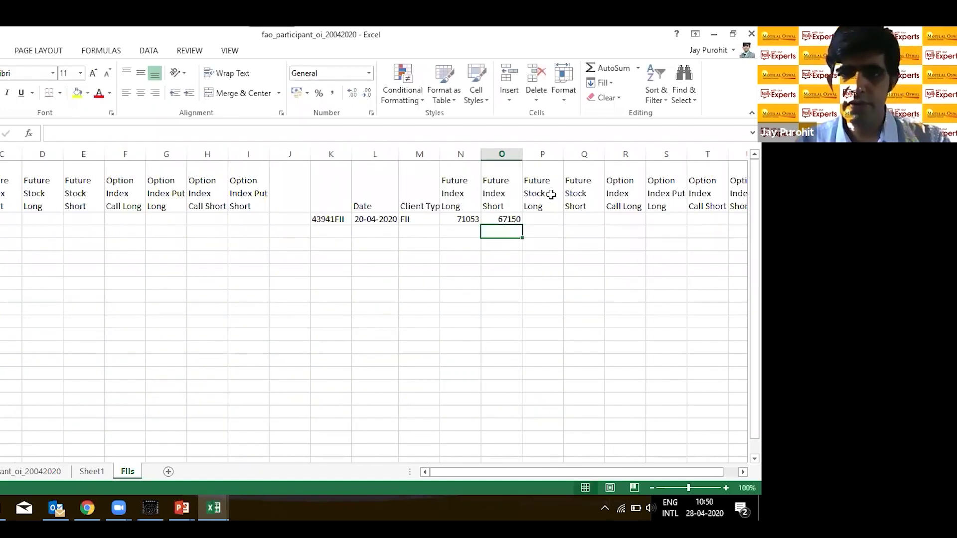
Step: Enter the formula =lookup(K2,Sheet1!A:Q,6,0) in P2 of the FIIs sheet for Future Stock Long
left_click(509, 219)
key("Right")
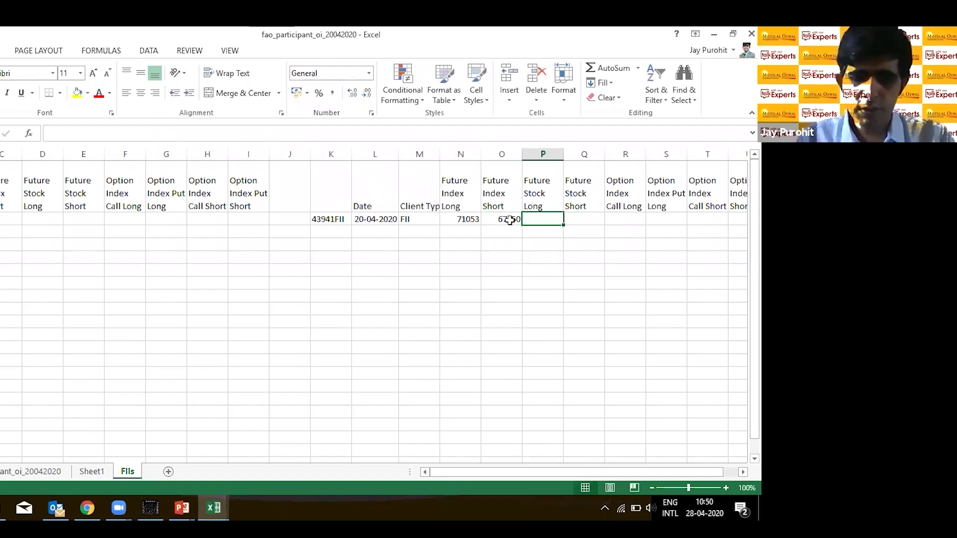
type("=")
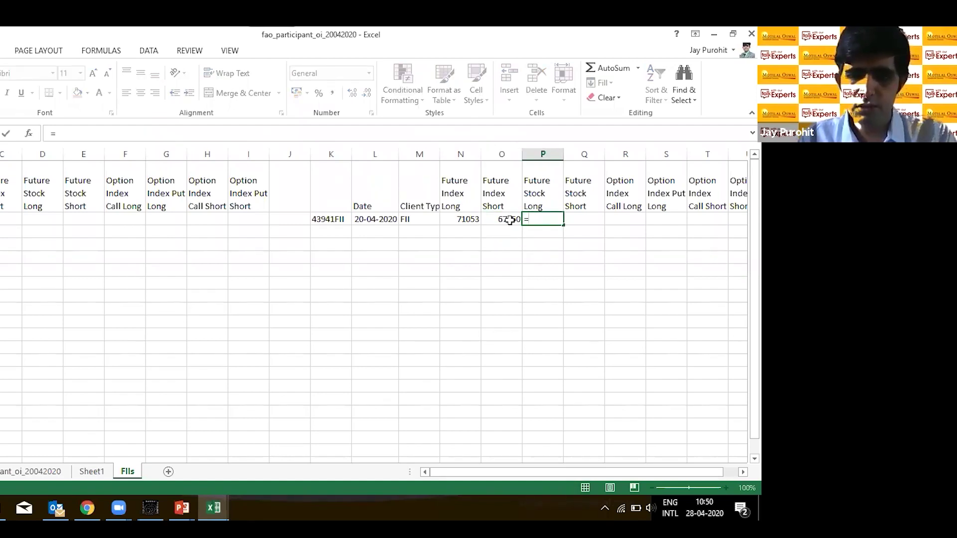
type("lookup(")
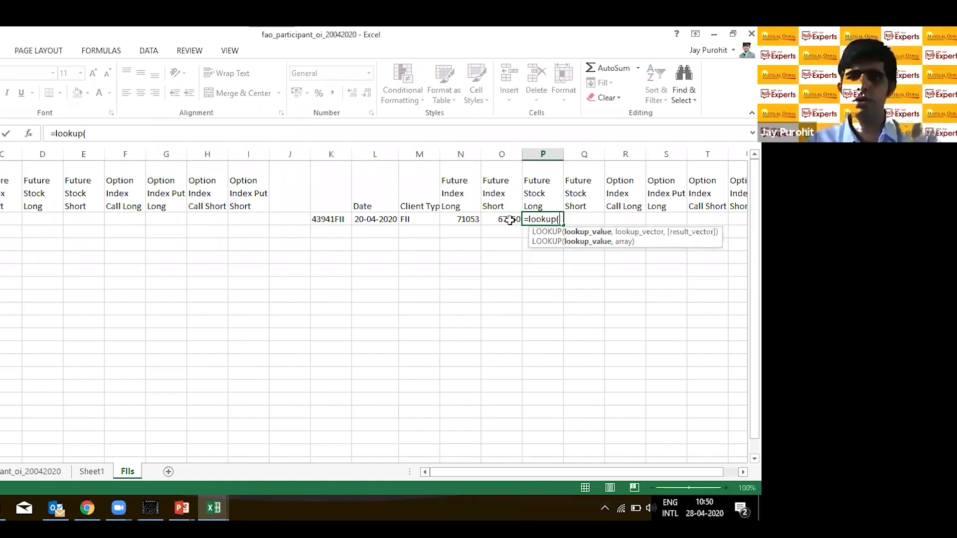
left_click(327, 219)
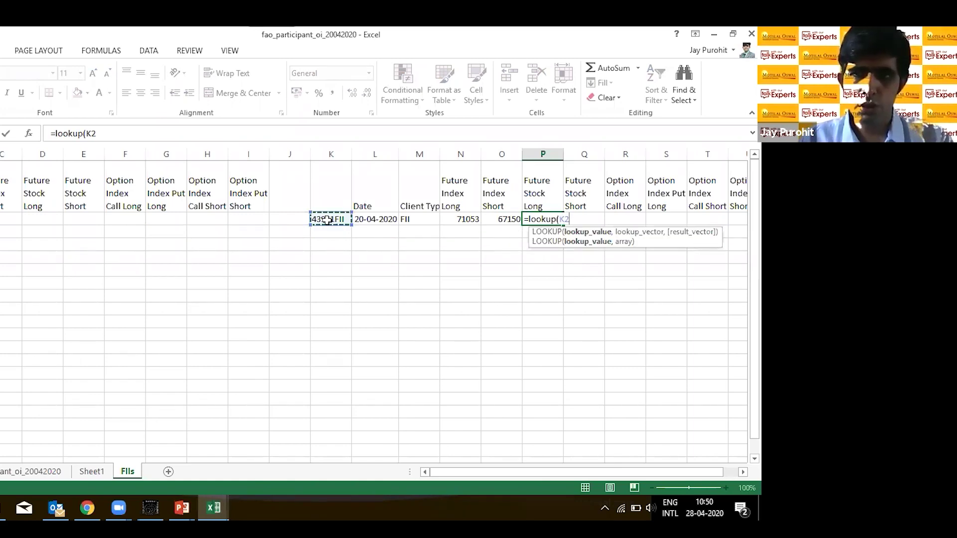
type(",")
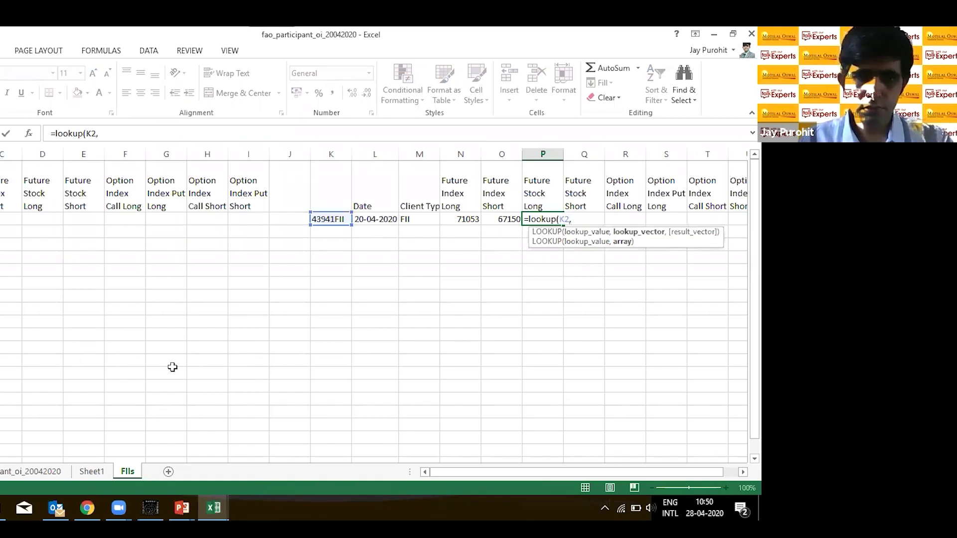
left_click(93, 471)
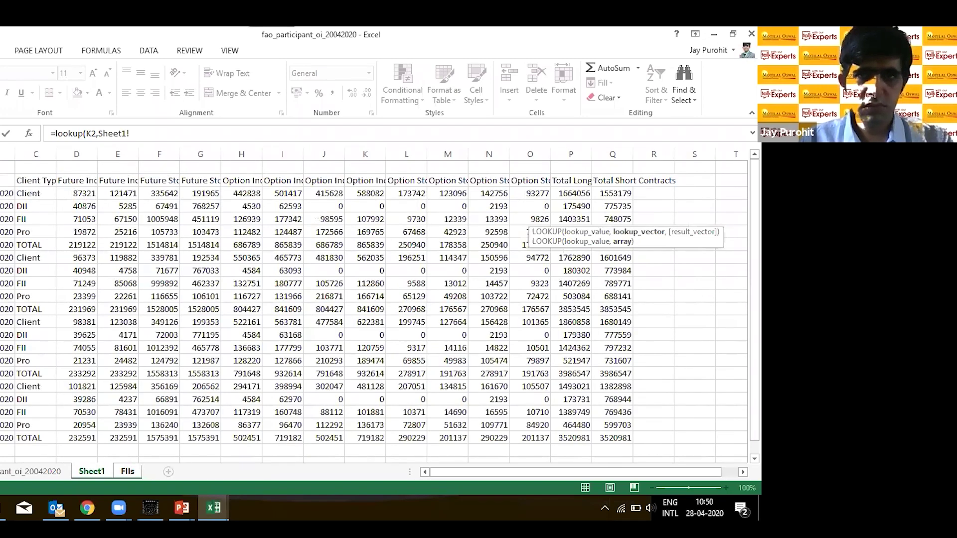
left_click_drag(603, 158, 603, 154)
type(",")
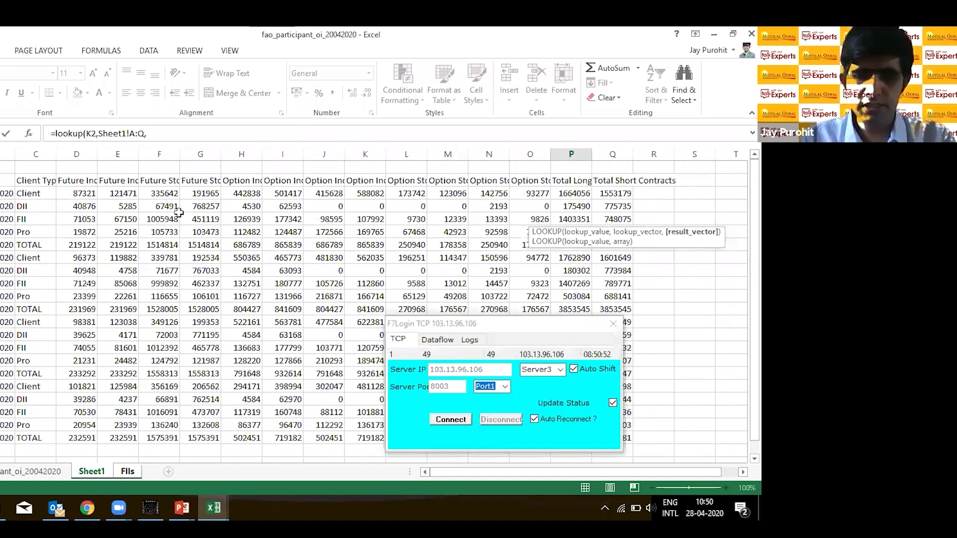
type("6,0)")
key("Return")
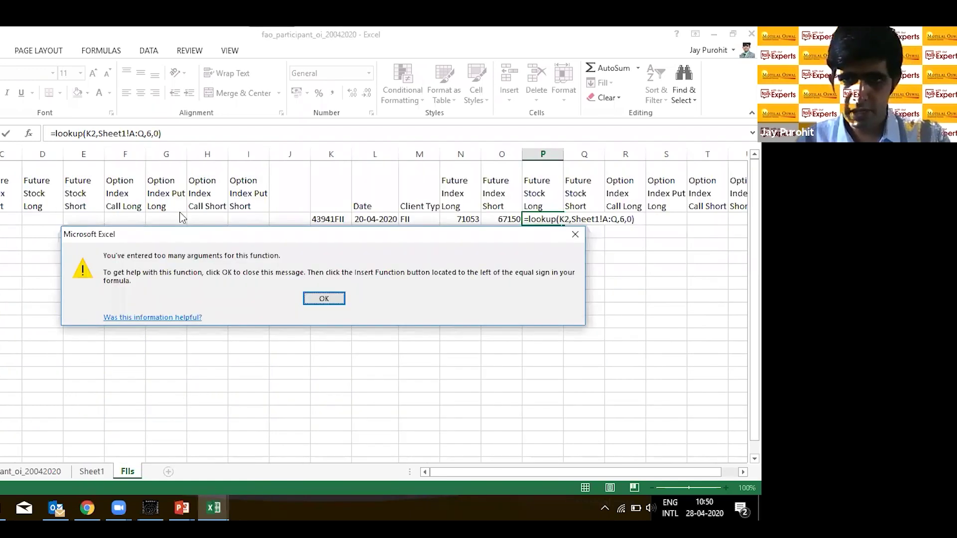
Step: Correct the function name in P2 so the formula reads =VLOOKUP(K2,Sheet1!A:Q,6,0)
left_click(333, 302)
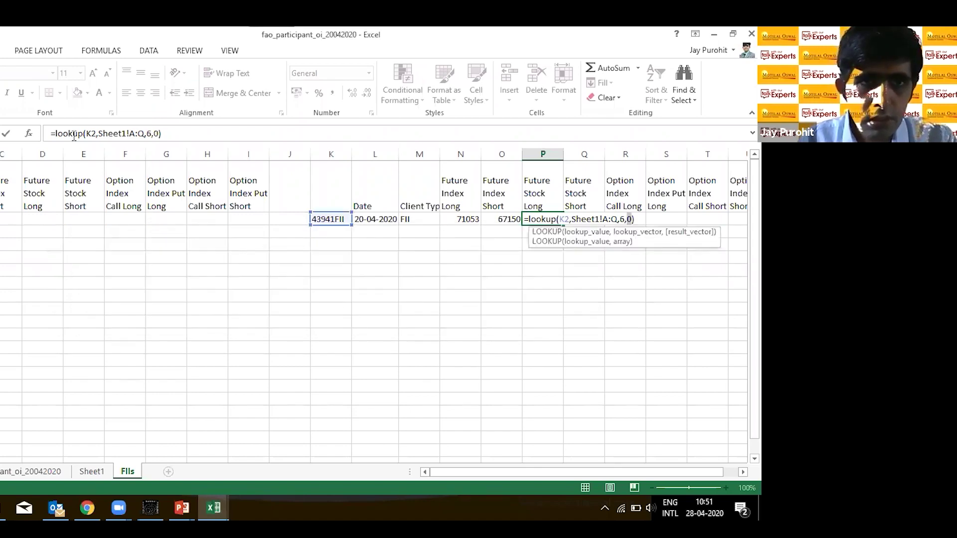
left_click(185, 130)
type("v")
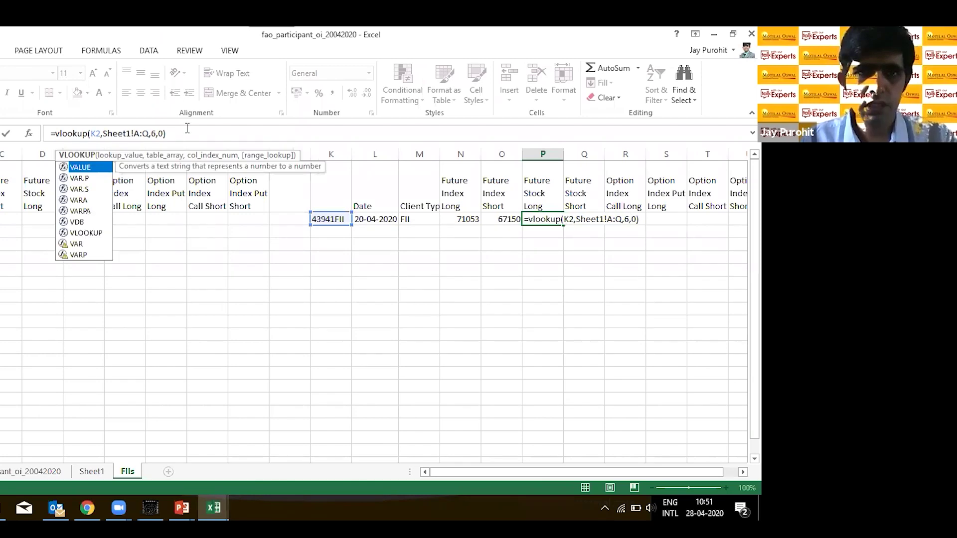
left_click(190, 136)
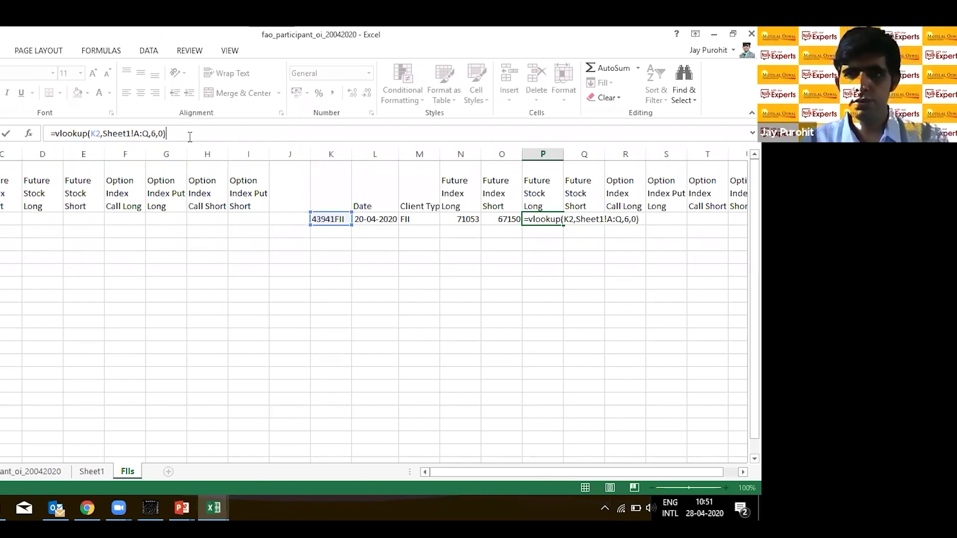
key("Return")
Step: Copy the P2 formula to Q2 for Future Stock Short and adapt it to =VLOOKUP(K2,Sheet1!A:R,7,0)
left_click(542, 218)
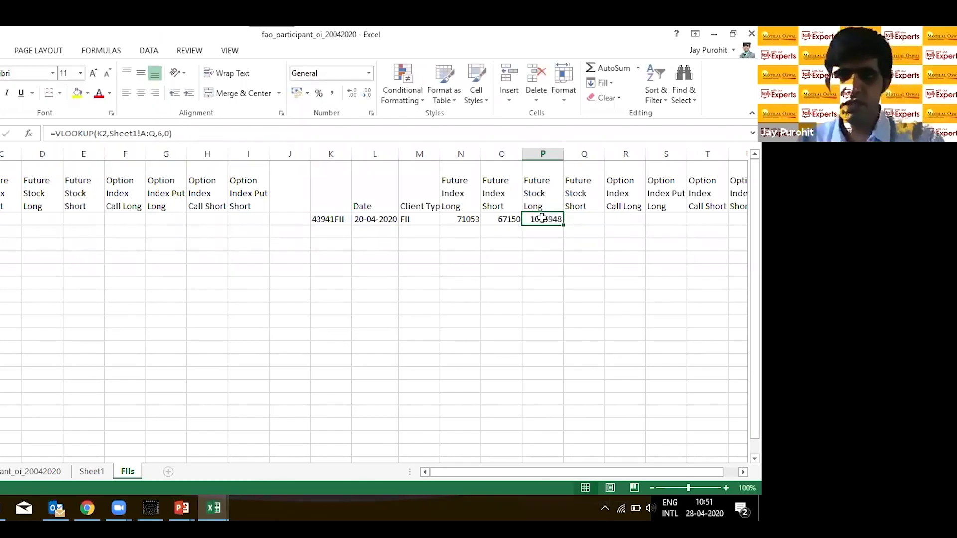
key("ctrl+c")
key("Right")
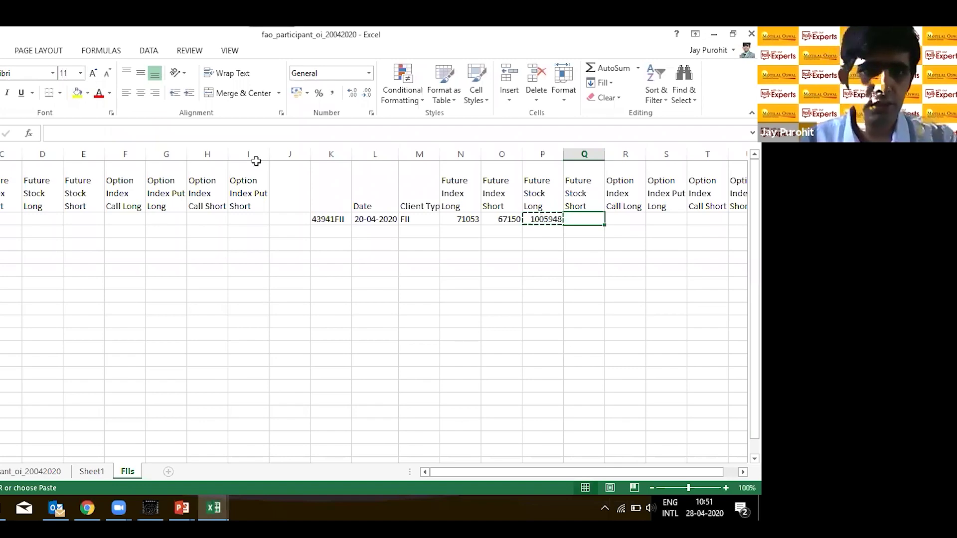
key("ctrl+v")
left_click(100, 133)
key("BackSpace")
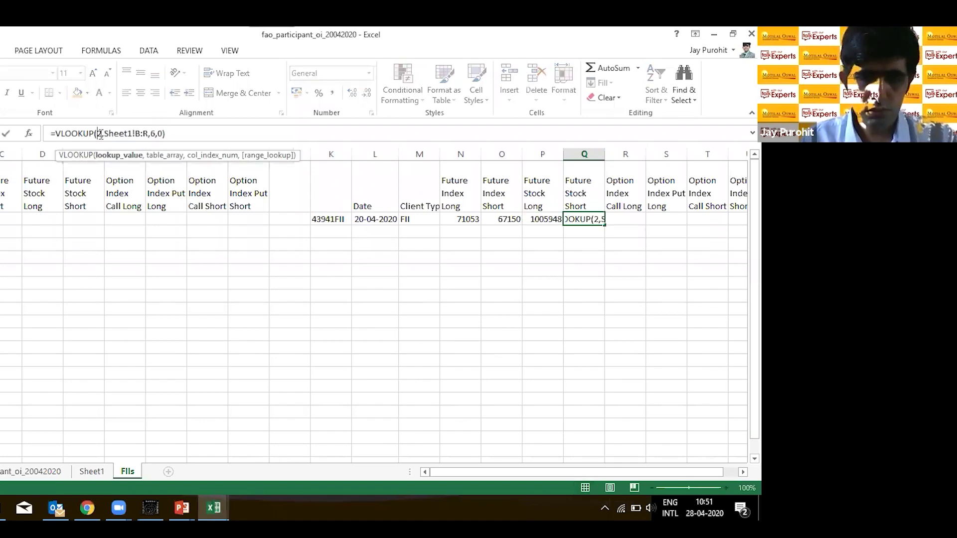
type("K")
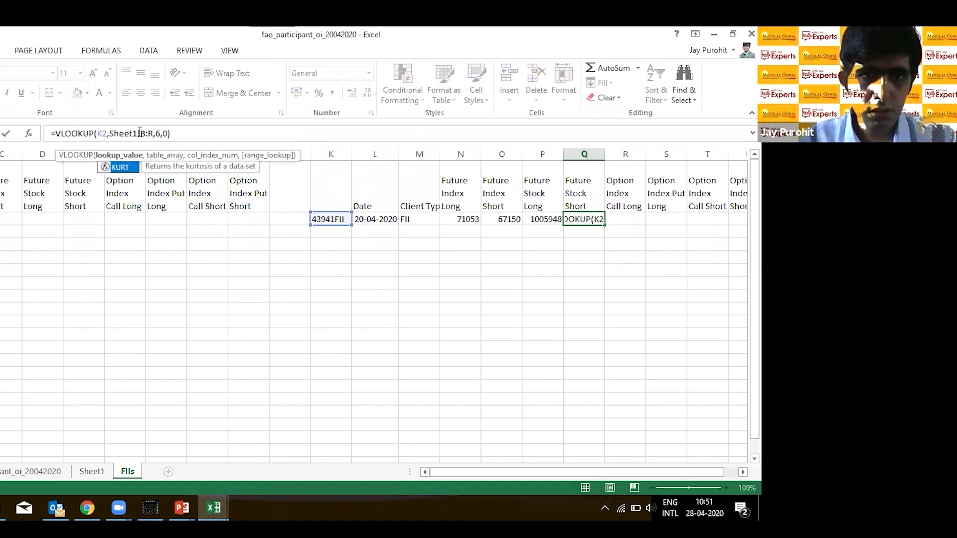
left_click(142, 134)
key("Delete")
type("A")
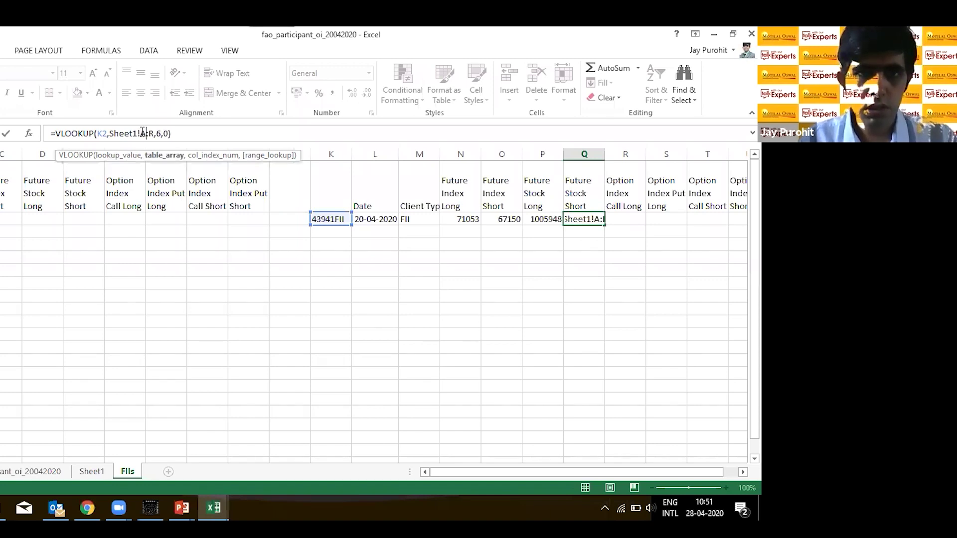
left_click(159, 133)
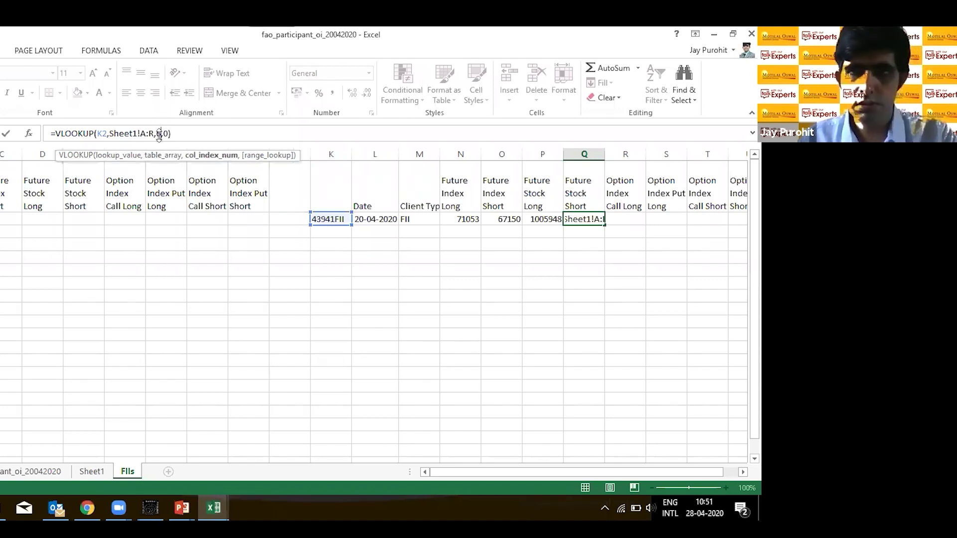
key("Return")
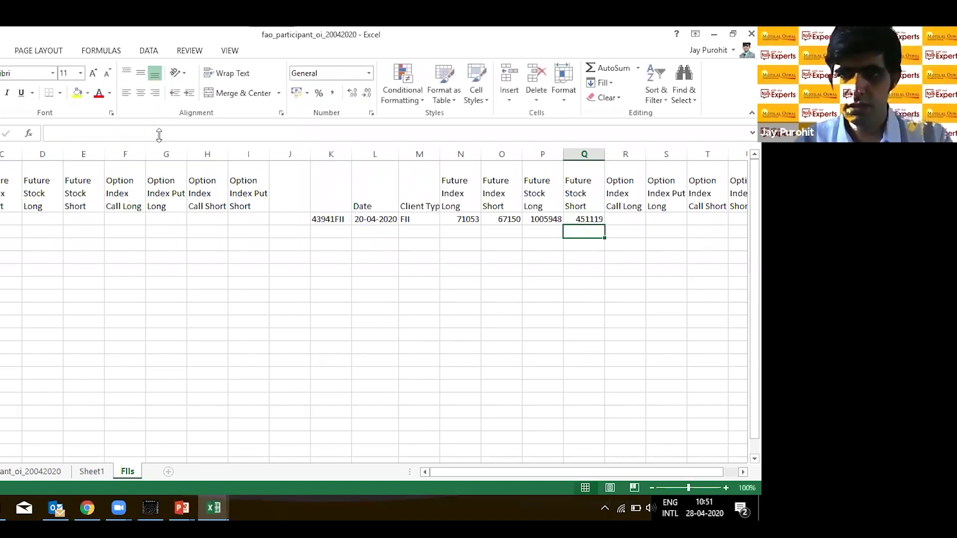
Step: Copy the Q2 formula to R2 for Option Index Call Long and adapt it to =VLOOKUP(K2,Sheet1!A:S,8,0)
left_click(594, 221)
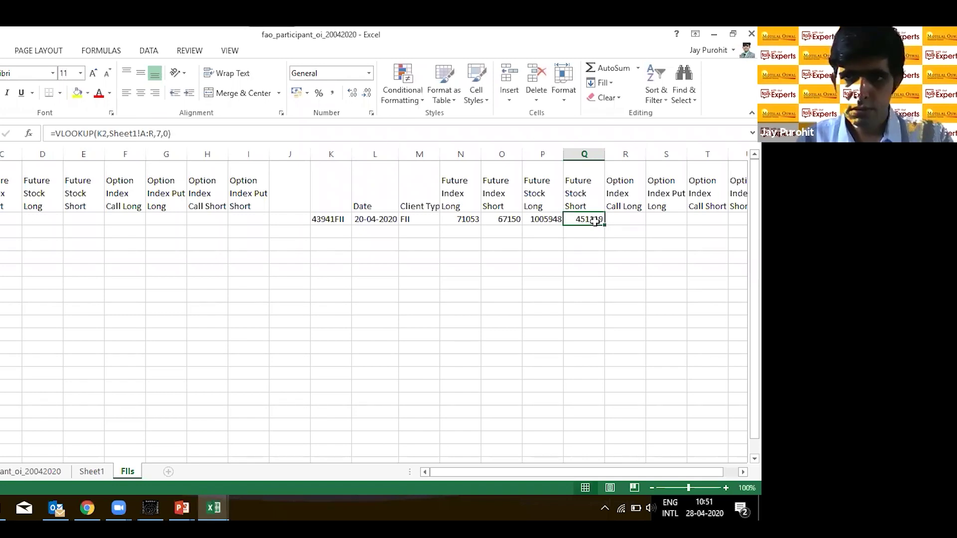
key("ctrl+c")
key("Right")
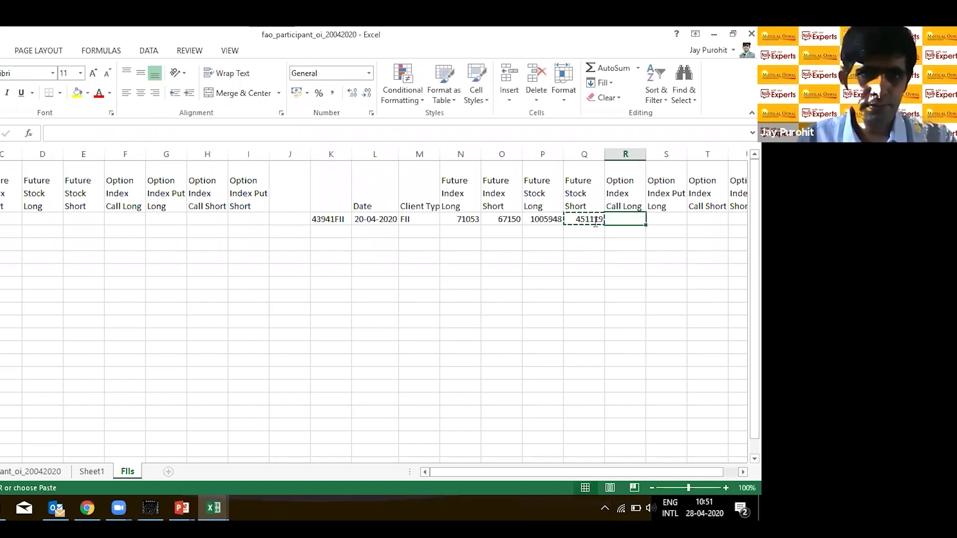
key("ctrl+v")
left_click(101, 133)
key("BackSpace")
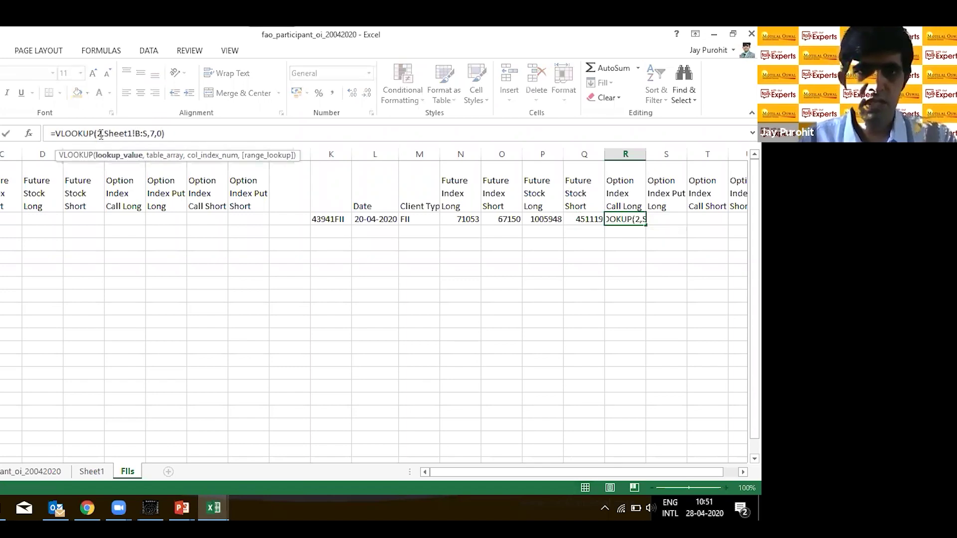
type("K")
key("Right")
key("Right")
key("Right")
key("Right")
key("Right")
key("Right")
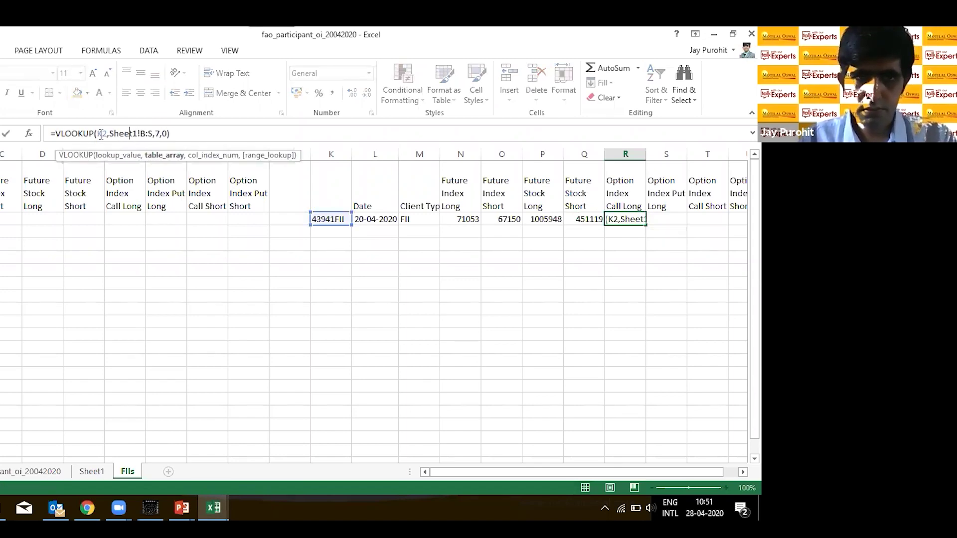
key("Right")
key("Right")
key("Right")
key("Right")
key("BackSpace")
type("A")
key("Right")
key("Right")
key("Right")
key("Right")
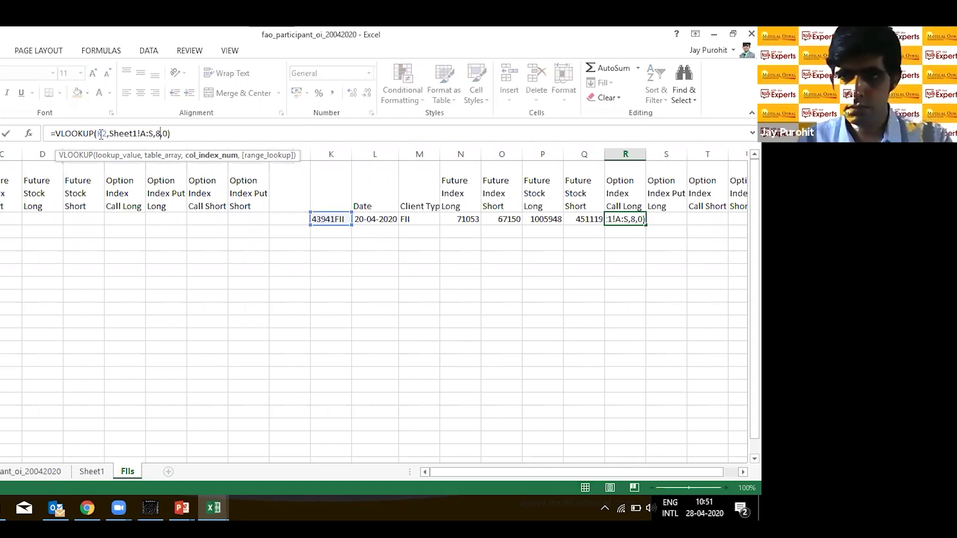
key("Return")
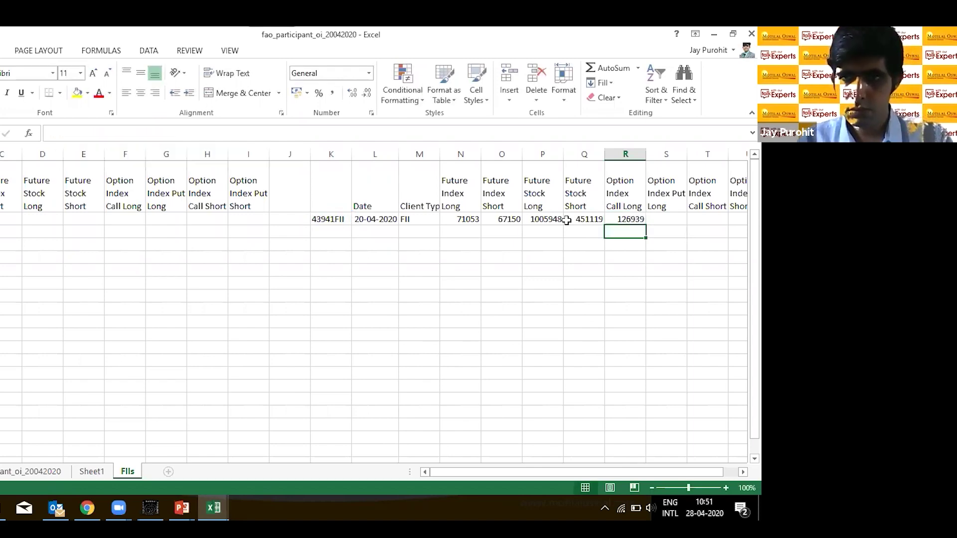
Step: Copy the R2 formula to S2 for Option Index Put Long and adapt it to =VLOOKUP(K2,Sheet1!A:T,9,0)
left_click(636, 220)
scroll(636, 219, "right", 3)
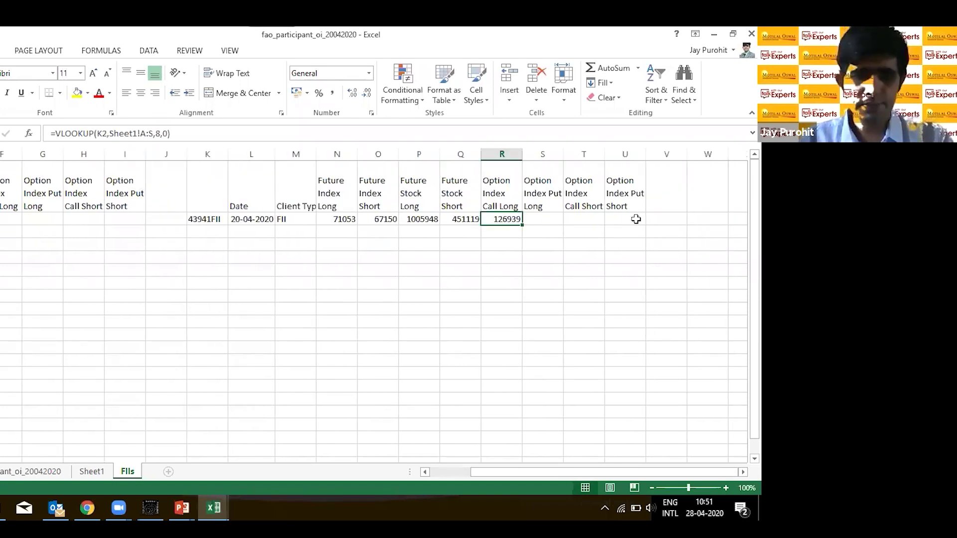
key("Right")
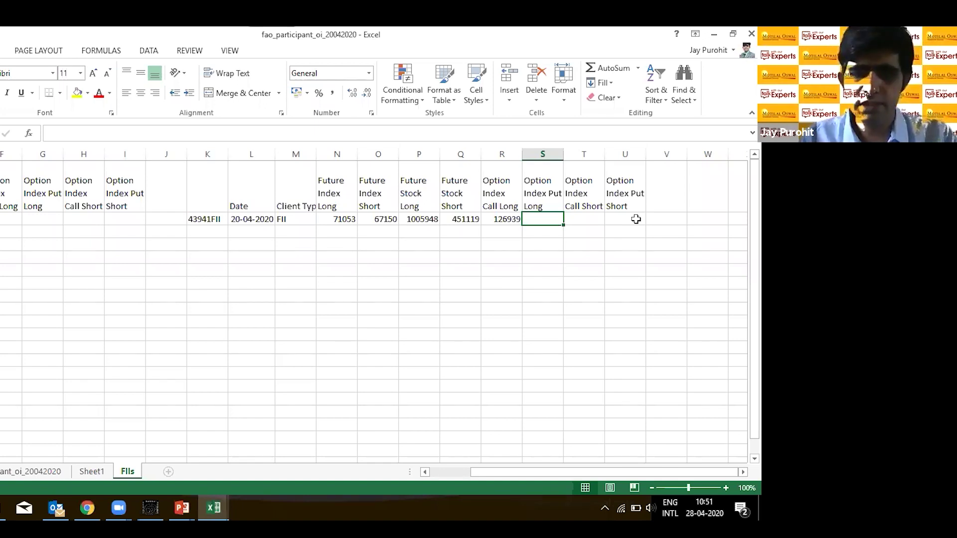
key("Left")
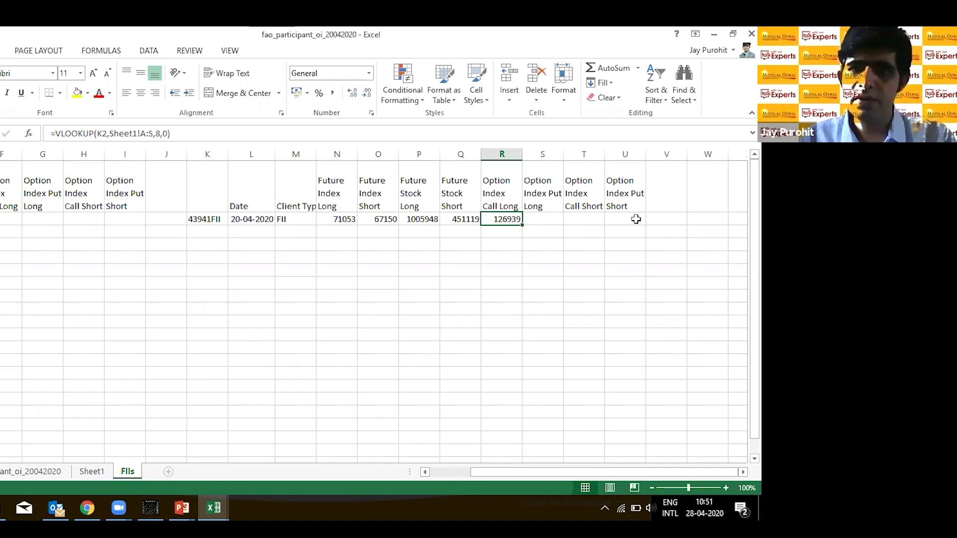
key("ctrl+c")
key("Right")
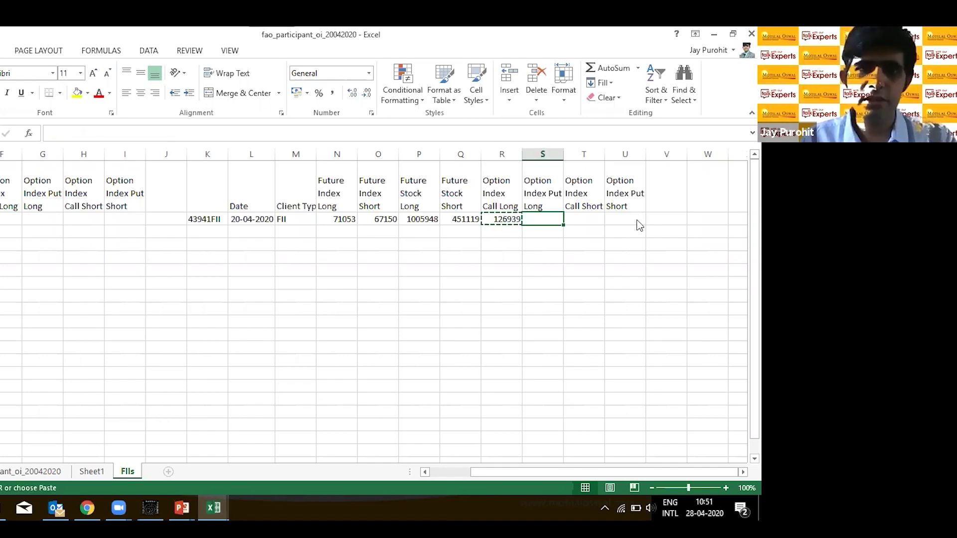
key("ctrl+v")
left_click(101, 142)
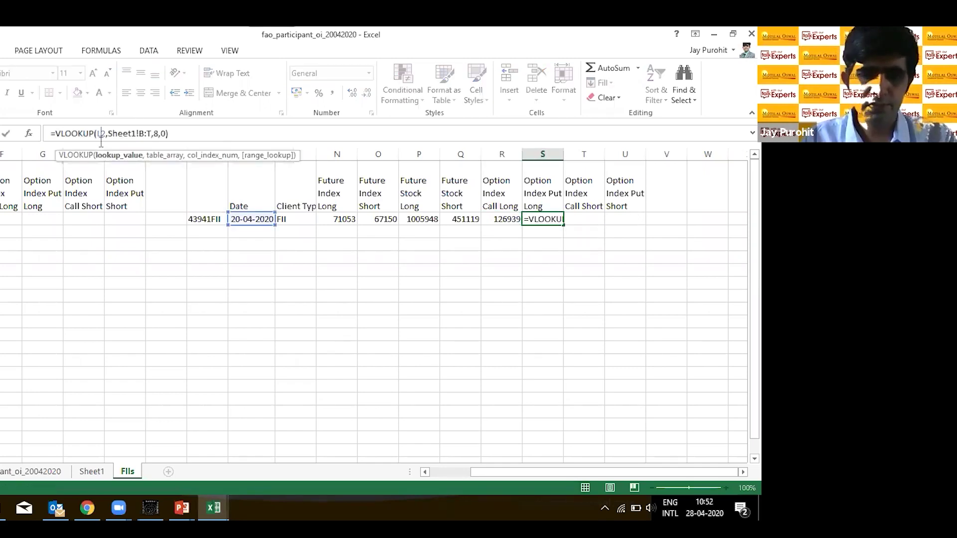
double_click(101, 133)
type("K2")
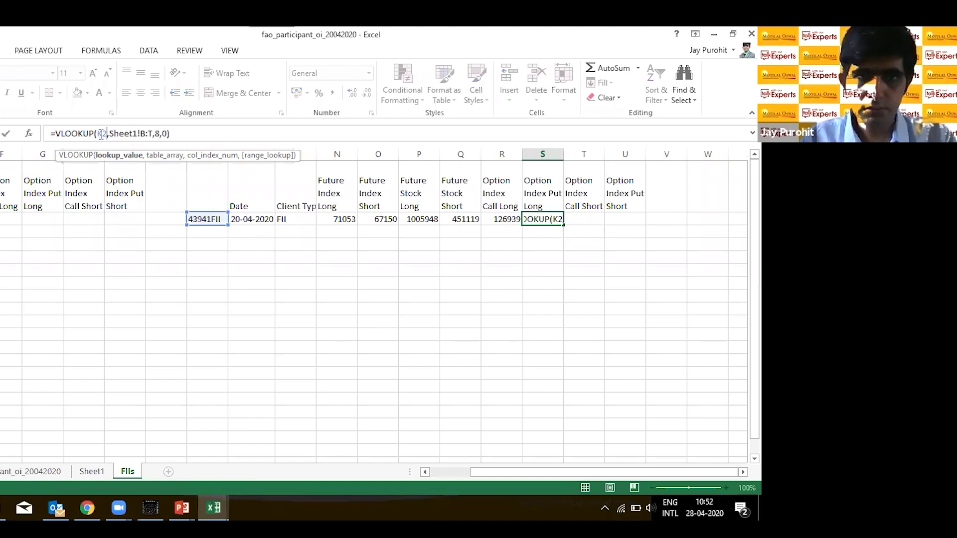
key("Right")
key("BackSpace")
type("A")
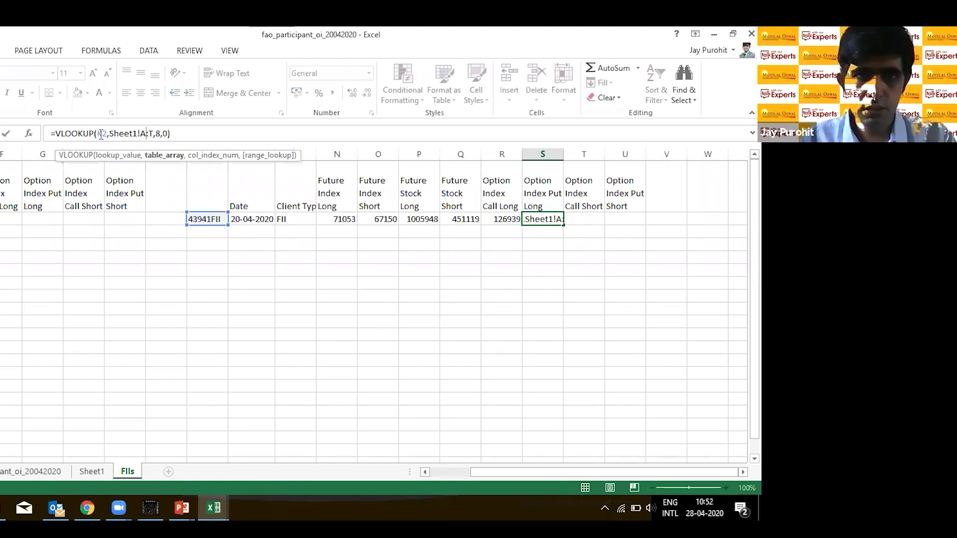
key("Right")
key("Right")
key("Right")
key("Right")
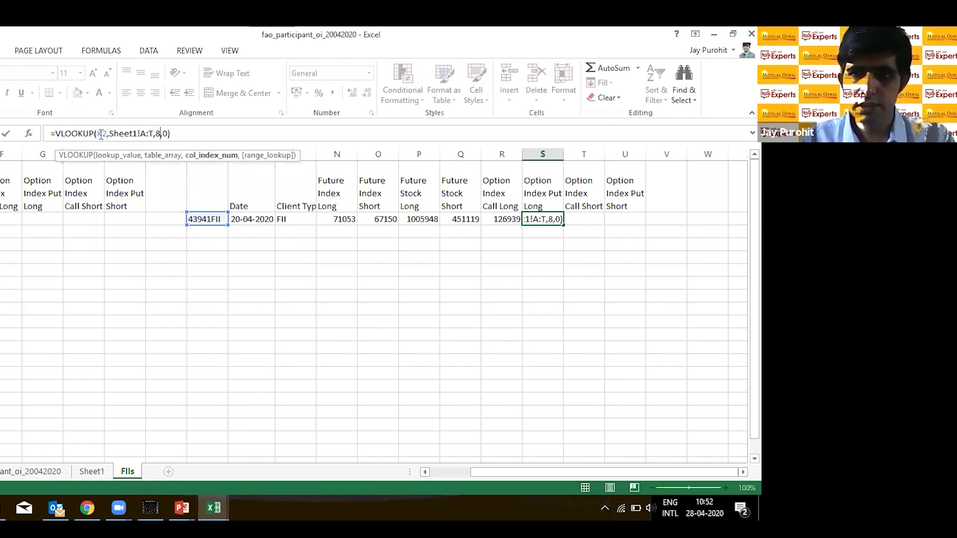
key("Return")
Step: Copy the S2 formula to T2 for Option Index Call Short and adapt it to =VLOOKUP(K2,Sheet1!A:U,10,0)
key("Up")
key("ctrl+c")
key("Right")
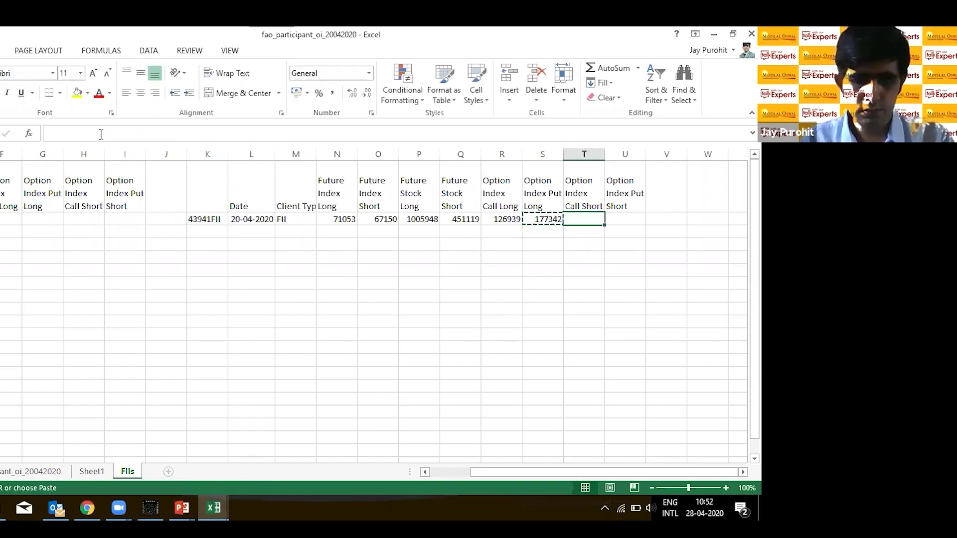
key("ctrl+v")
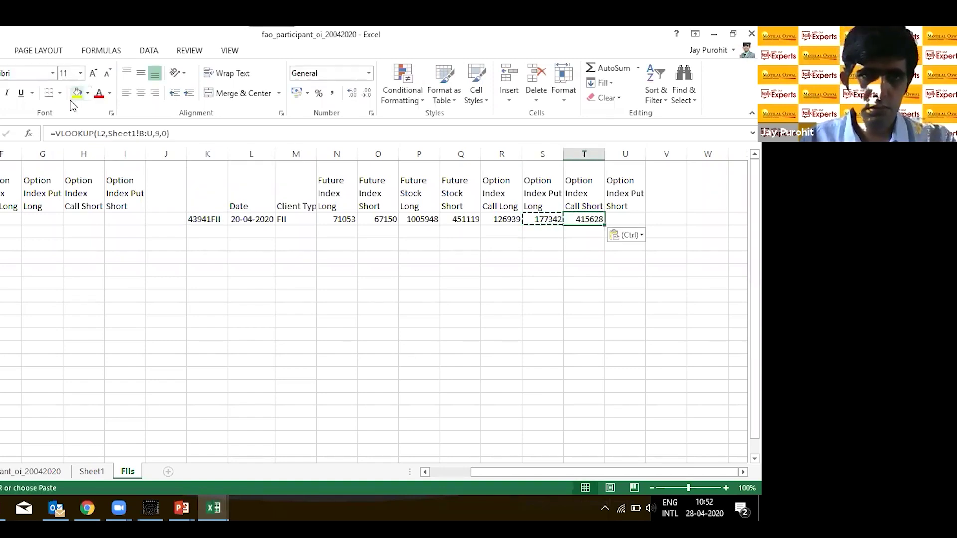
left_click(102, 134)
key("BackSpace")
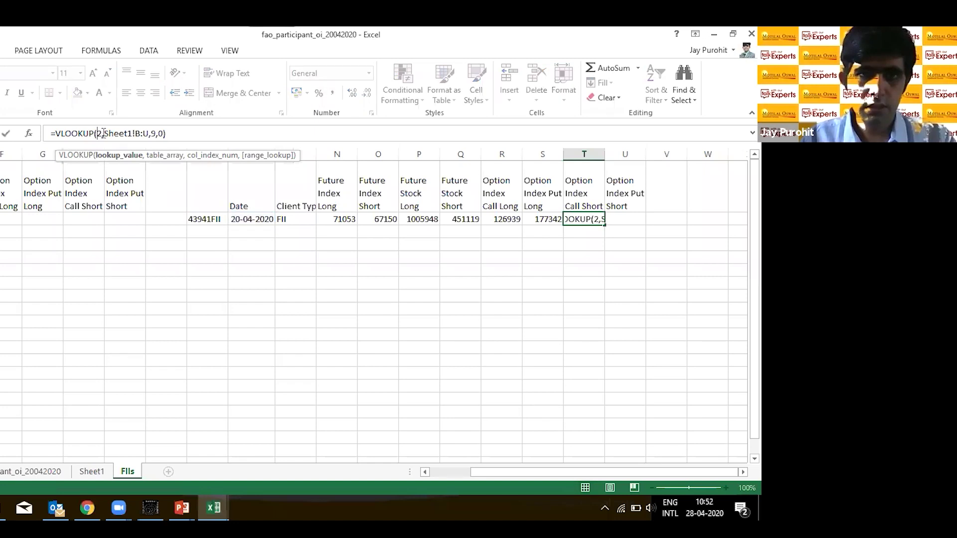
type("K")
left_click(144, 134)
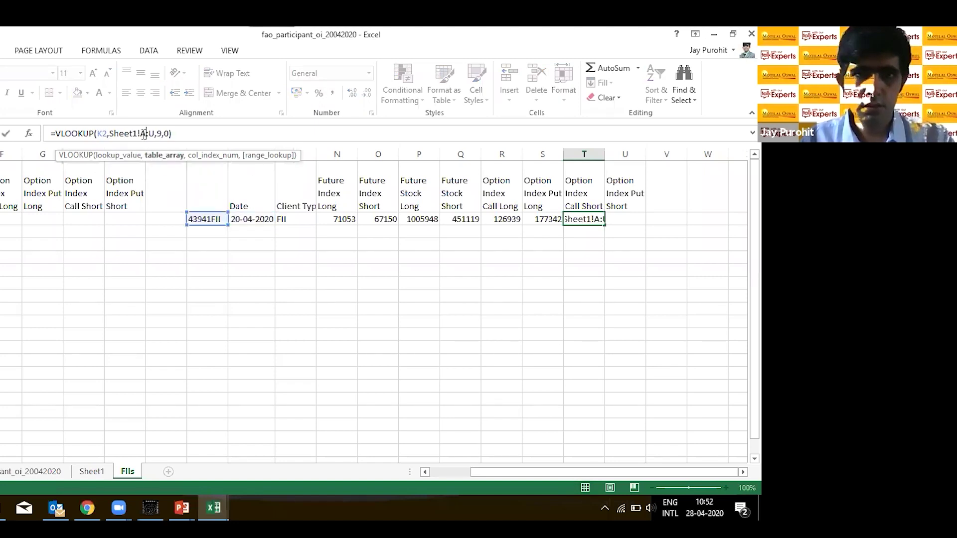
key("BackSpace")
type("A")
left_click(158, 133)
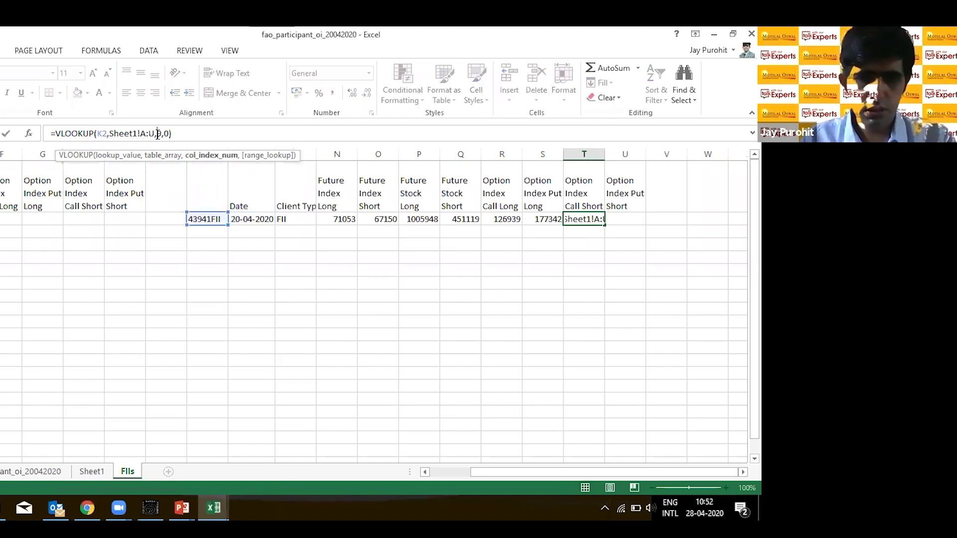
key("BackSpace")
type("1")
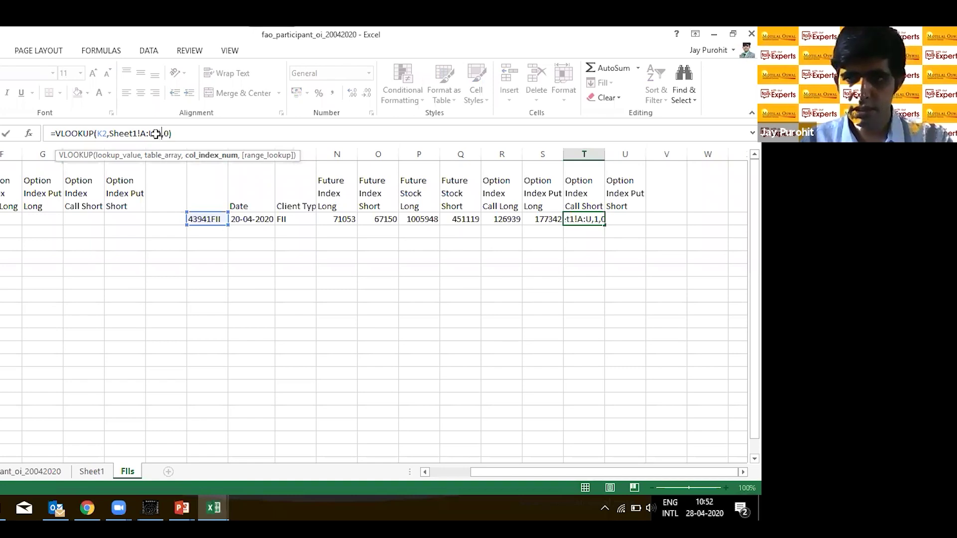
type("0")
key("Return")
Step: Copy the T2 formula to U2 for Option Index Put Short and adapt it to =VLOOKUP(K2,Sheet1!A:V,11,0)
left_click(597, 224)
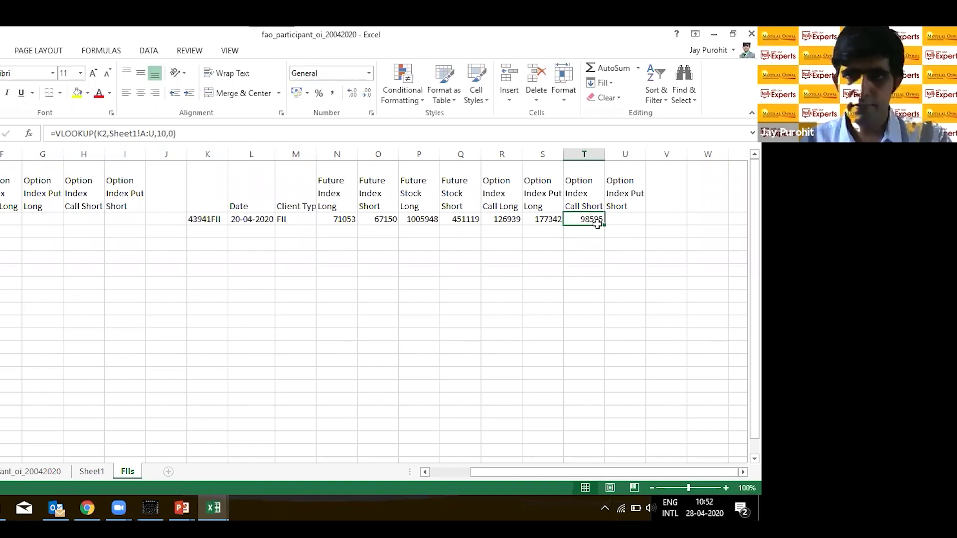
key("ctrl+c")
key("Right")
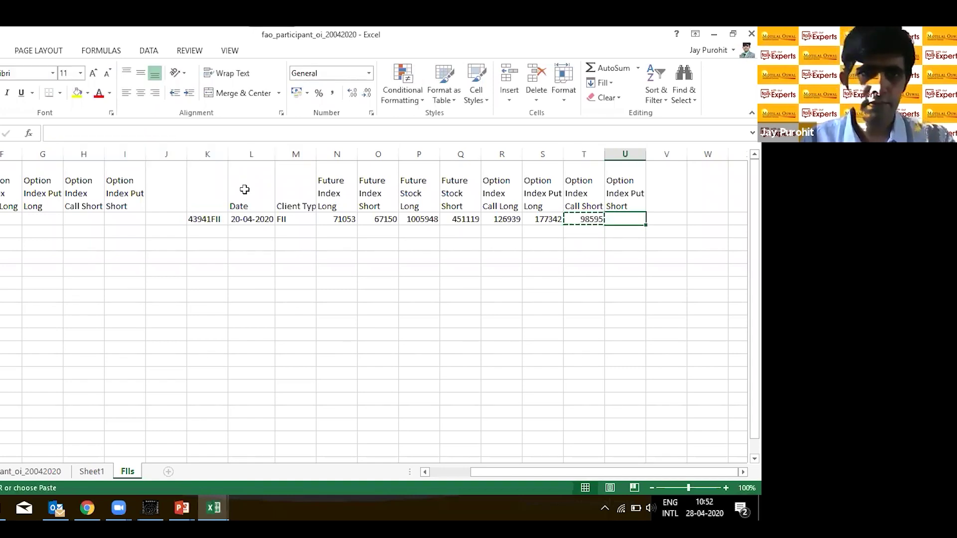
key("ctrl+v")
left_click(99, 134)
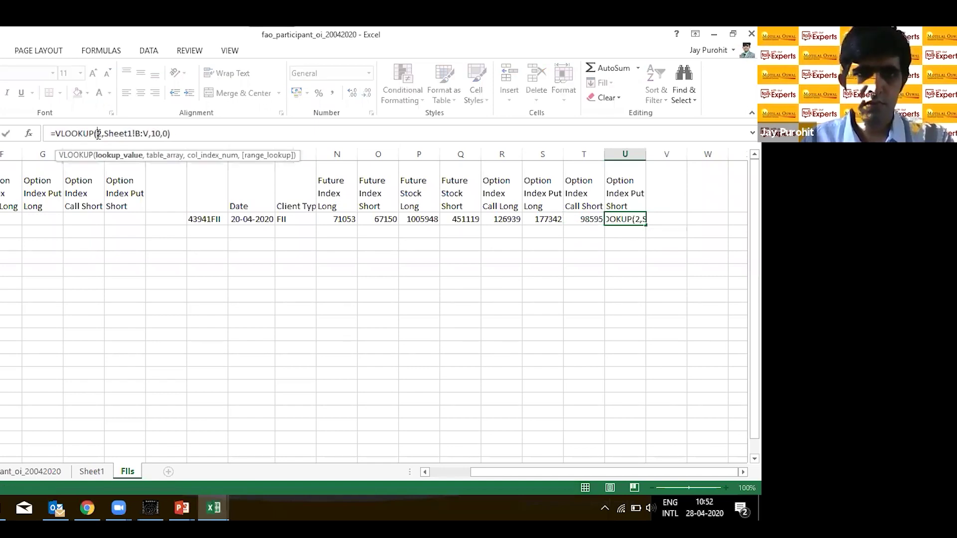
type("K")
key("Right")
key("Right")
key("Right")
key("Right")
key("Right")
key("Right")
key("Right")
key("Right")
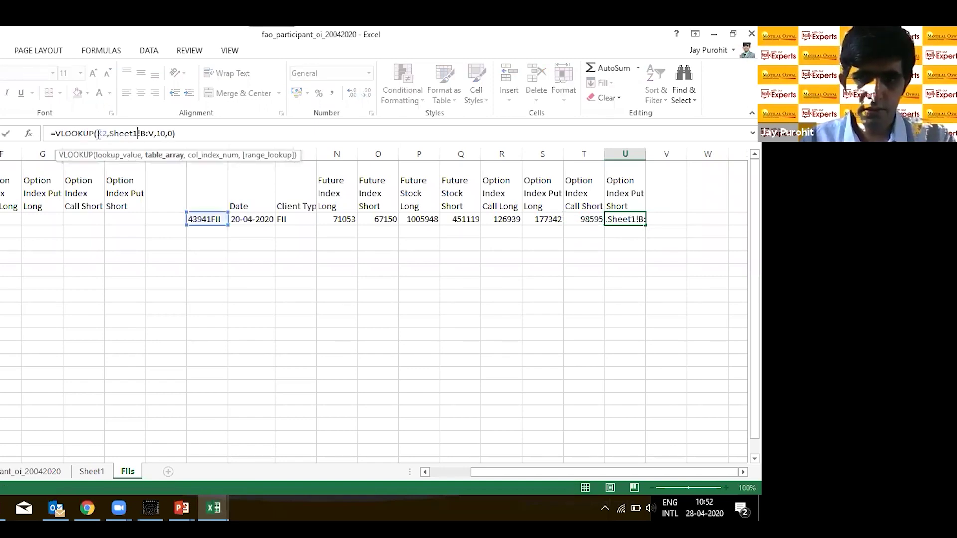
key("Delete")
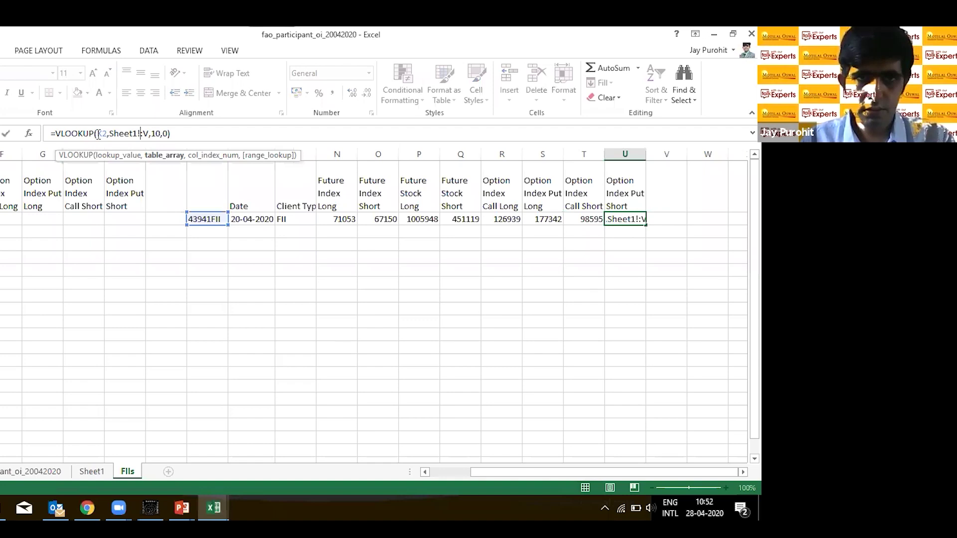
type("A")
key("Right")
key("Right")
key("Right")
key("Right")
key("Delete")
type("1")
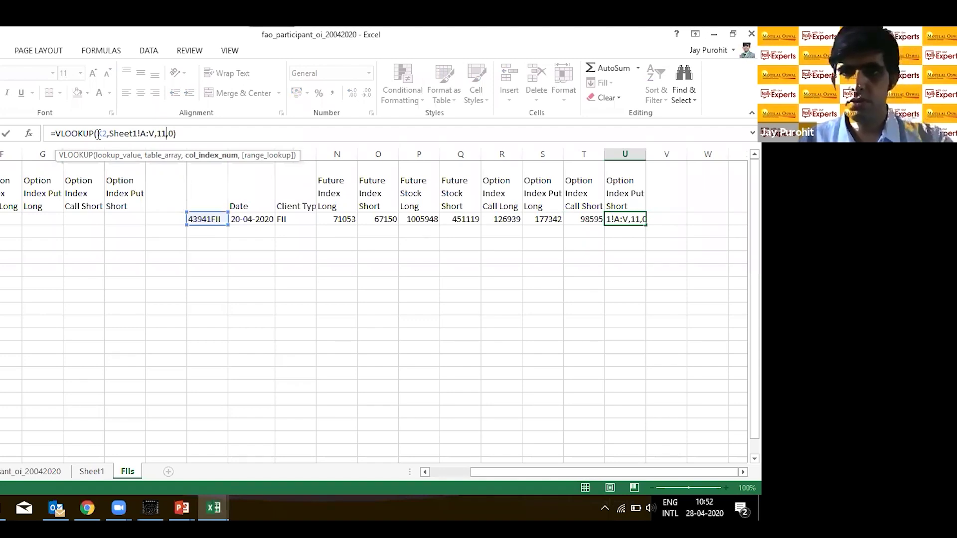
key("Return")
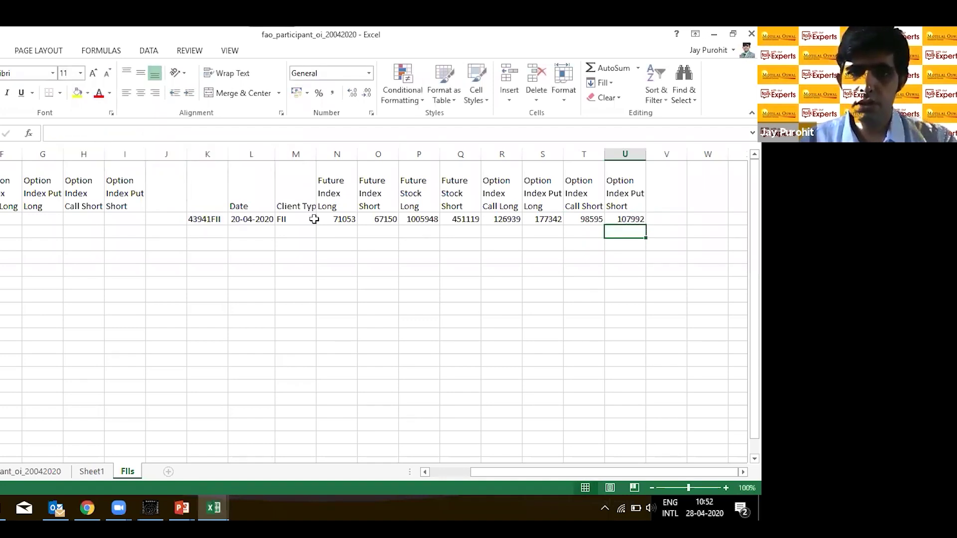
Step: Fill K2:U2 down through row 8 for dates up to 26-04-2020 and check the 24-04-2020 lookup against the data in Sheet1
left_click_drag(296, 220, 461, 220)
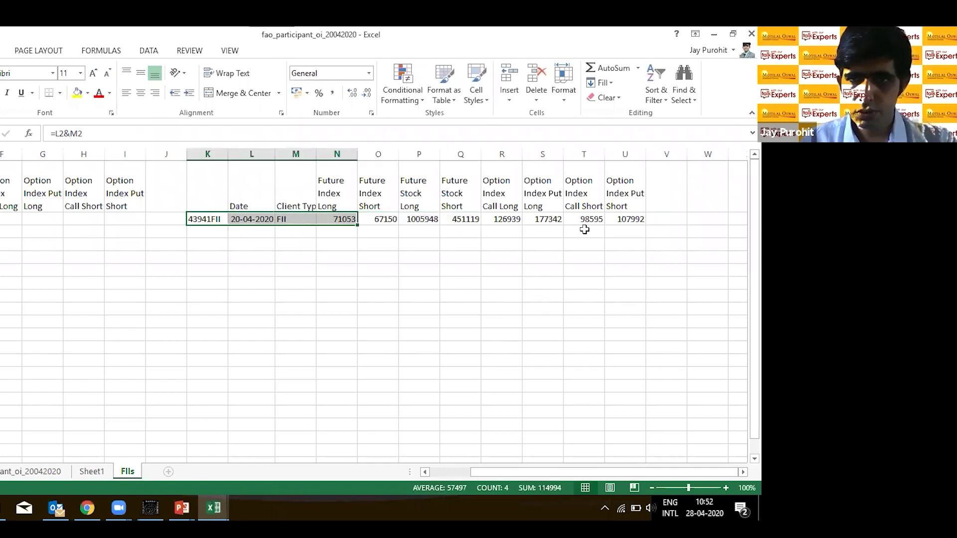
left_click(608, 228, "shift")
left_click(612, 222, "shift")
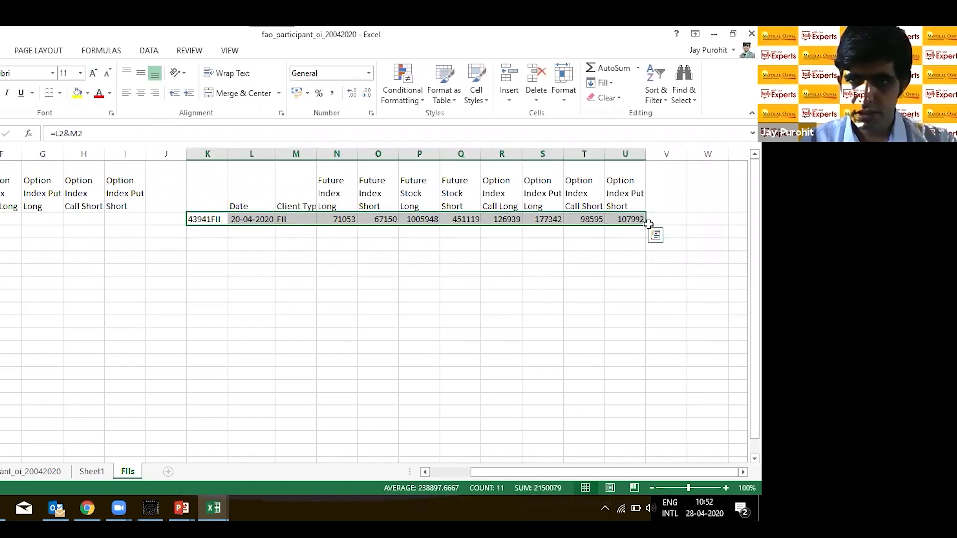
left_click_drag(648, 225, 648, 300)
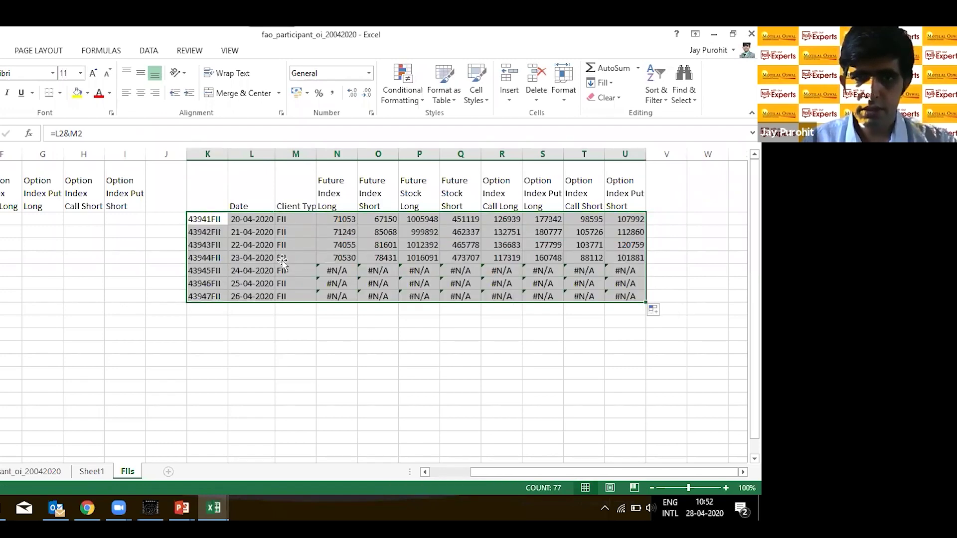
left_click(348, 273)
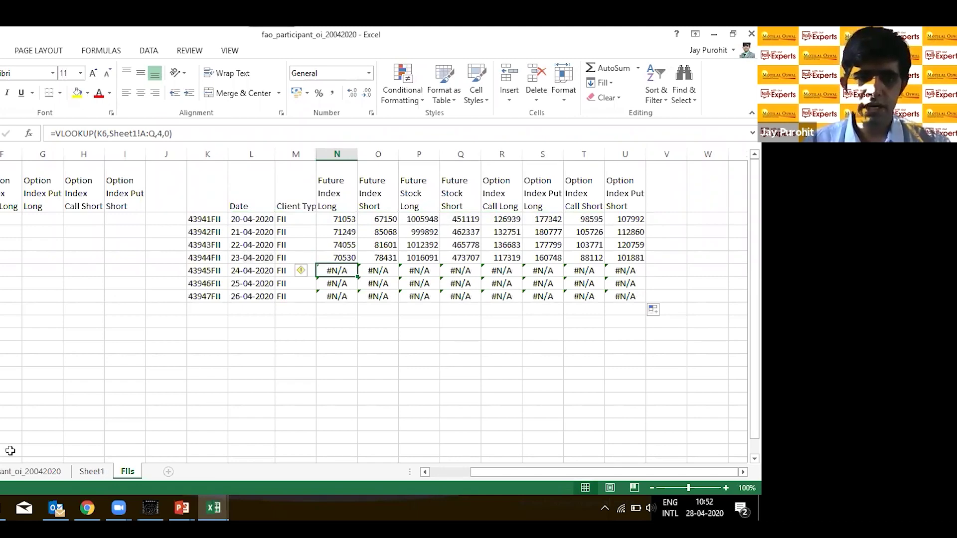
left_click(92, 471)
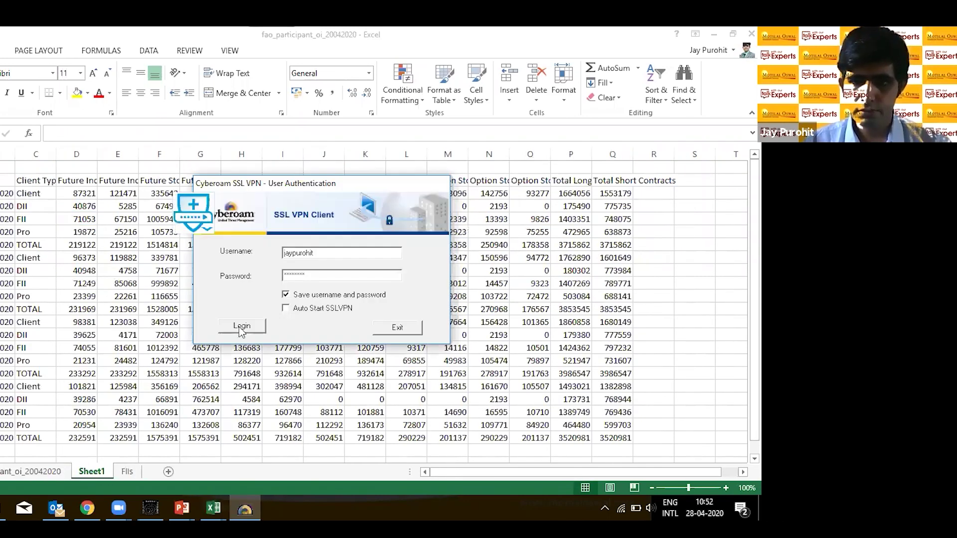
left_click(241, 330)
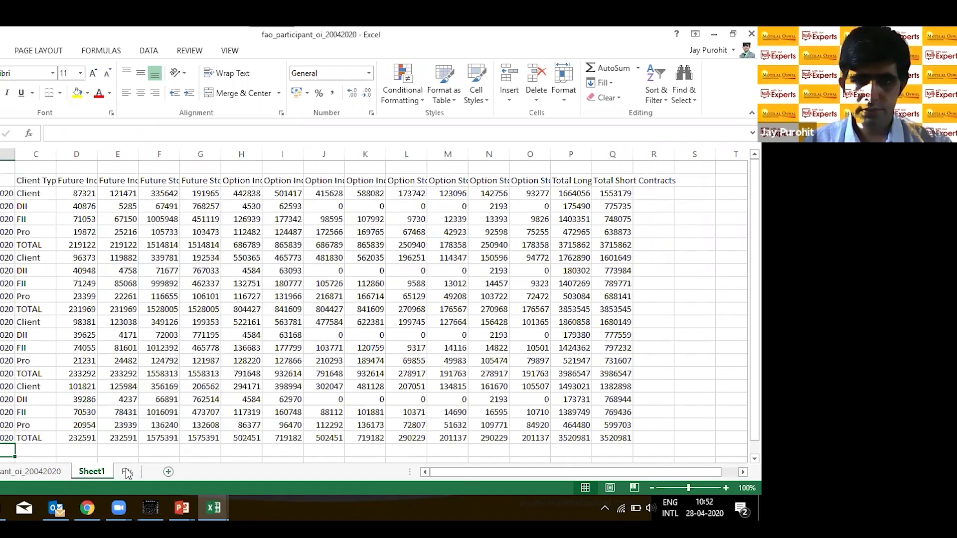
left_click(127, 471)
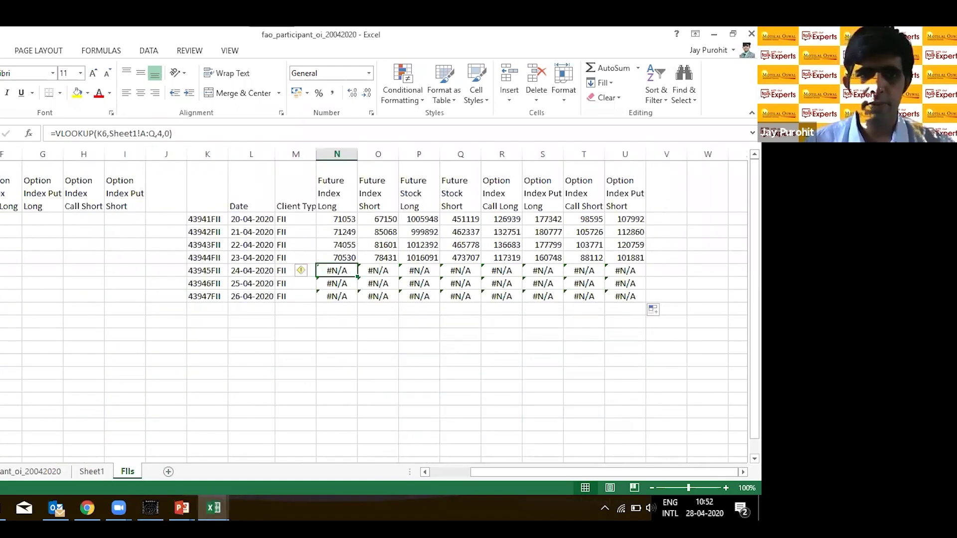
Step: Copy the date 21-04-2020 from L3 into A3 of the daily change table
scroll(373, 299, "left", 3)
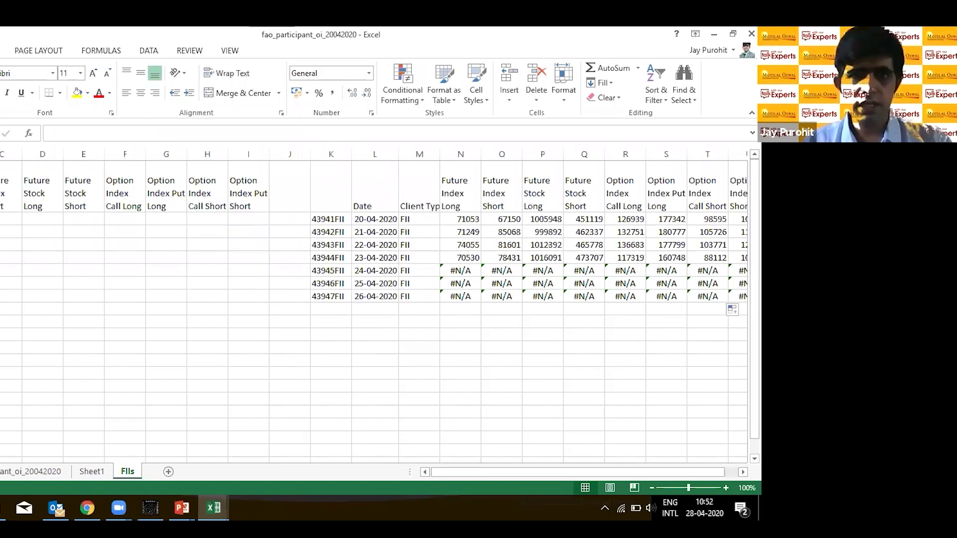
left_click(373, 230)
key("ctrl+c")
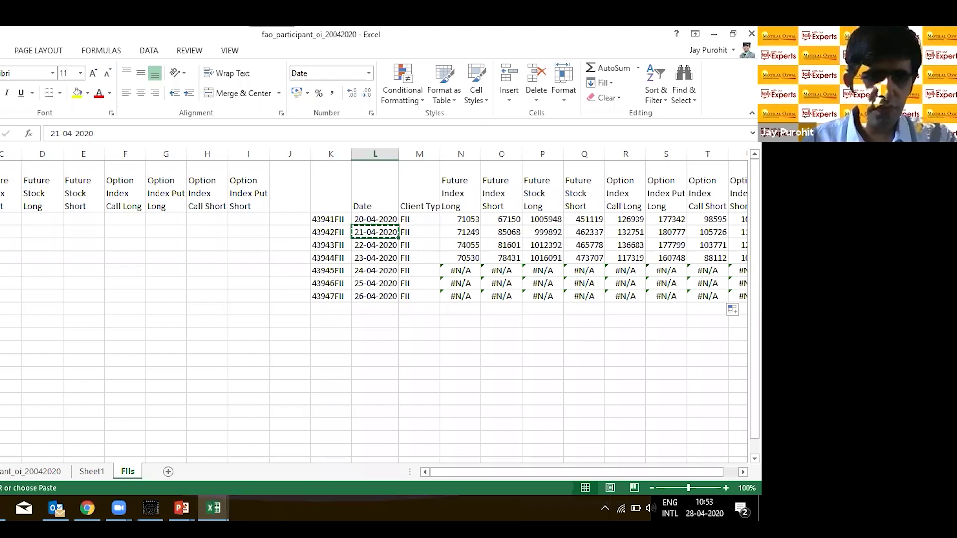
left_click(5, 232)
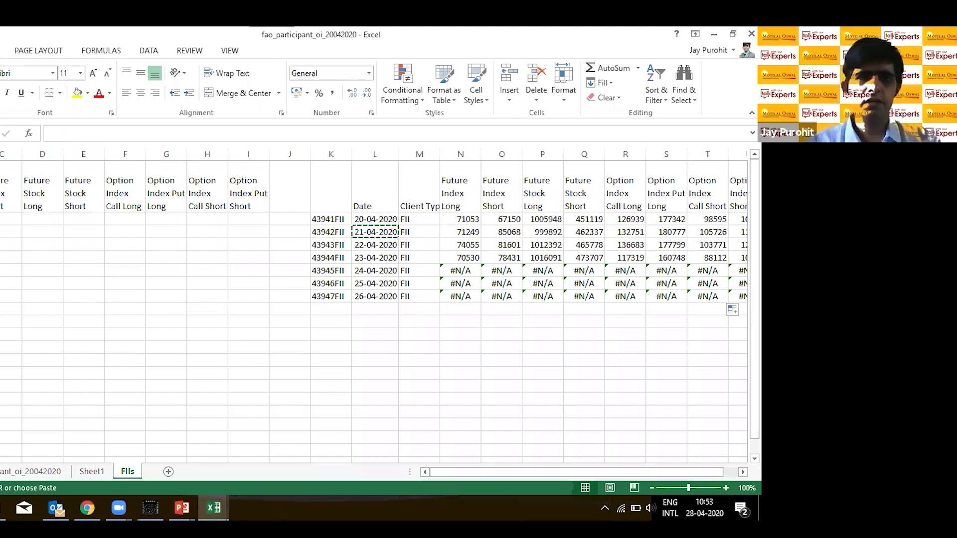
key("ctrl+v")
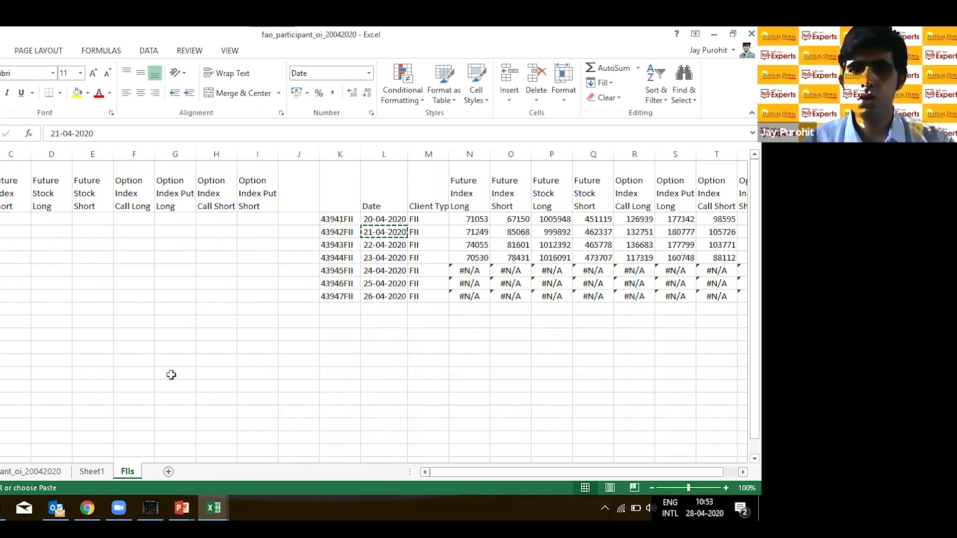
left_click(120, 507)
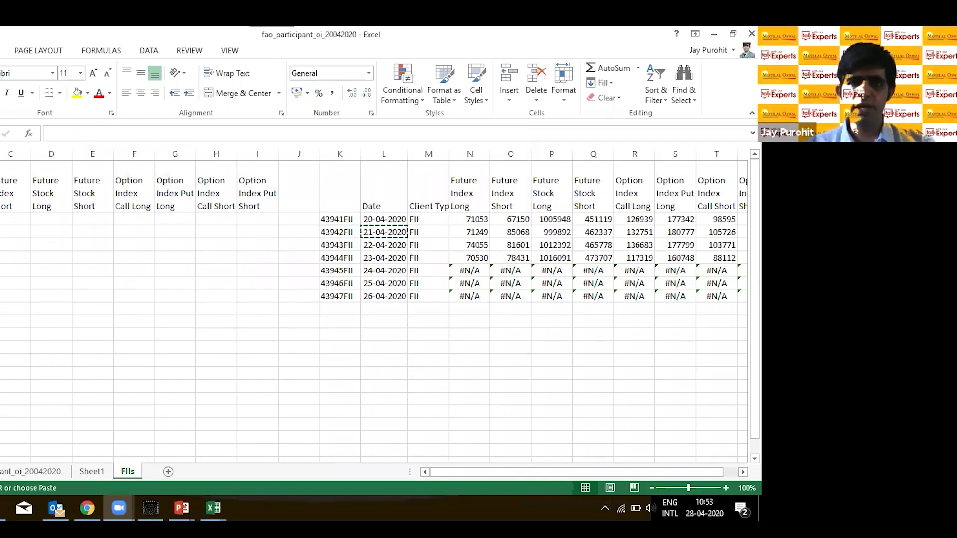
key("Escape")
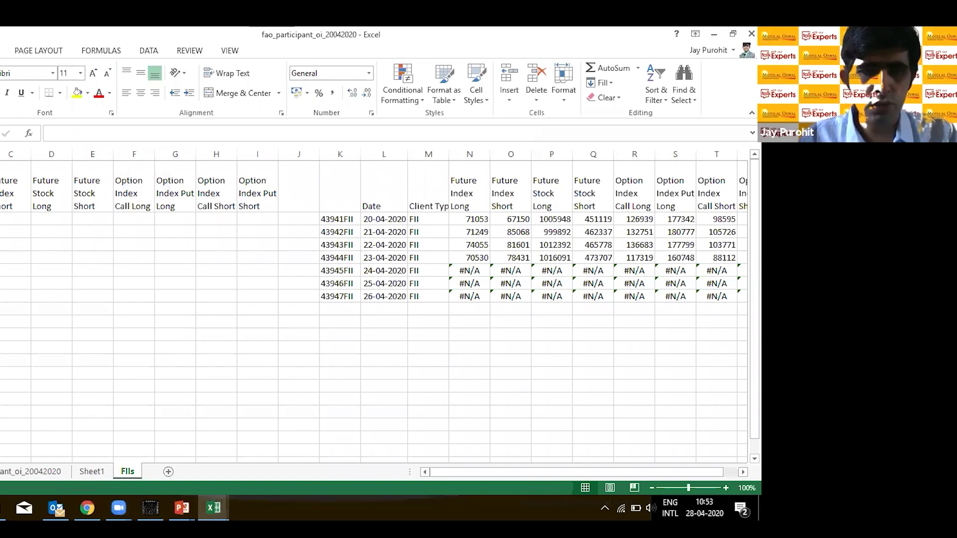
Step: Enter =N3-N2 in B3 for the daily change in Future Index Long and fill it across to I3
type("=")
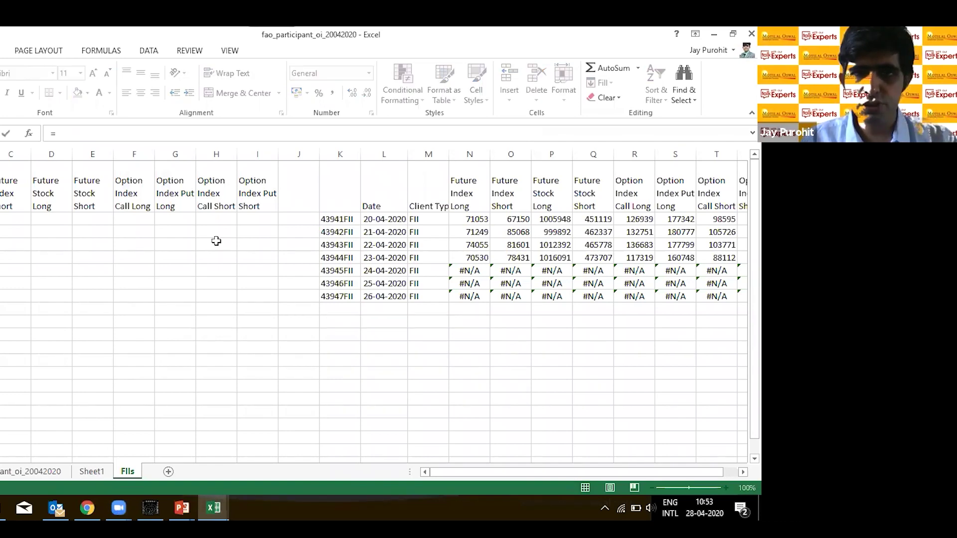
left_click(479, 231)
type("-")
left_click(474, 218)
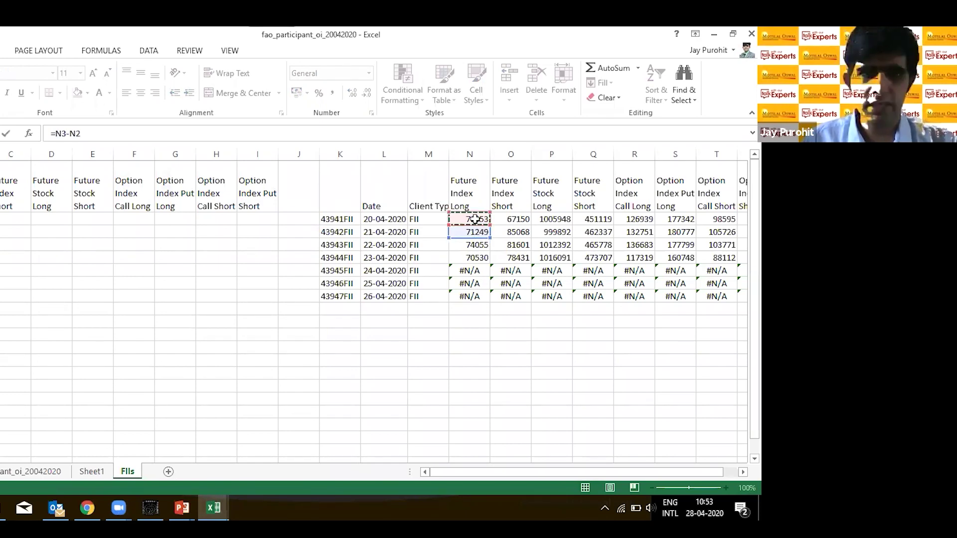
key("Return")
left_click(2, 234)
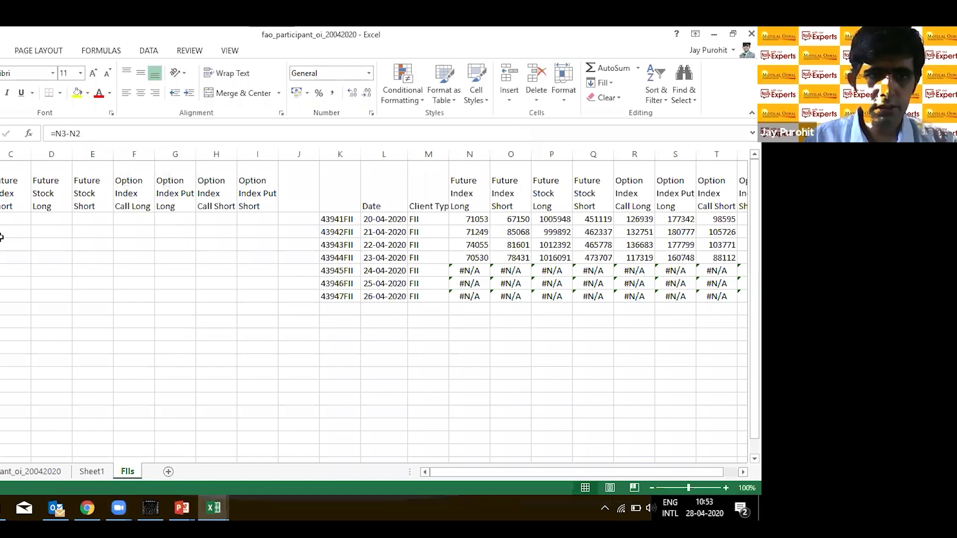
left_click_drag(1, 238, 264, 228)
Step: Fill the date and daily change formulas in A3:I3 down through row 8
key("shift+Left")
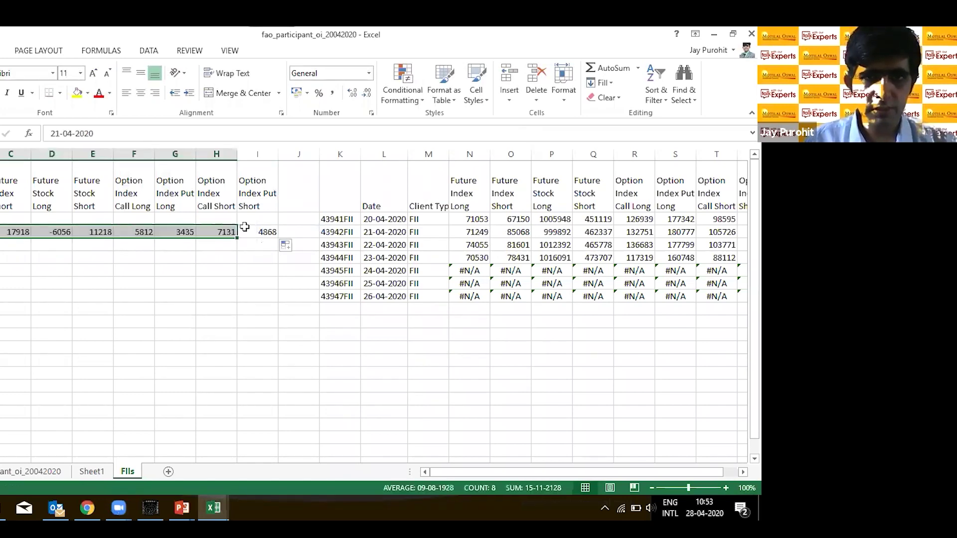
left_click_drag(237, 238, 279, 238)
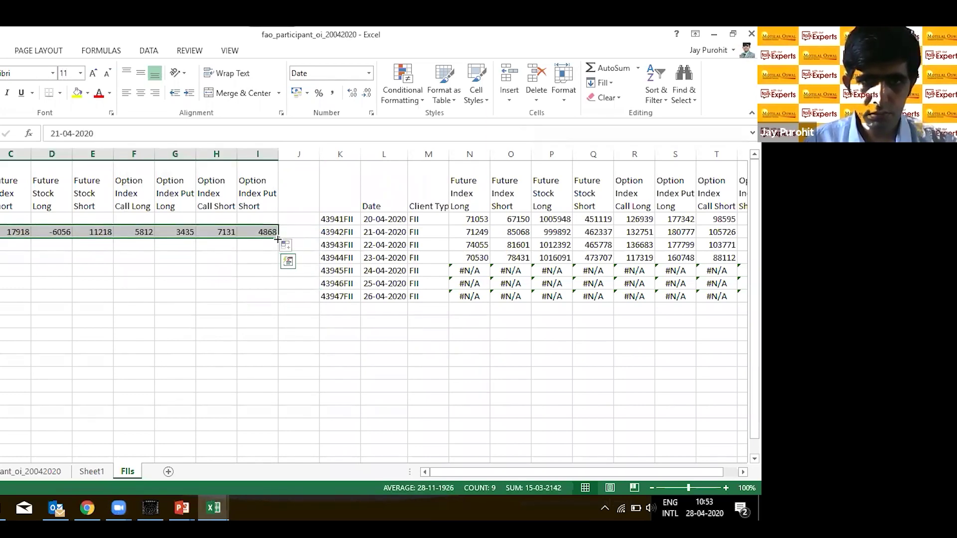
left_click_drag(280, 238, 277, 305)
left_click(146, 244)
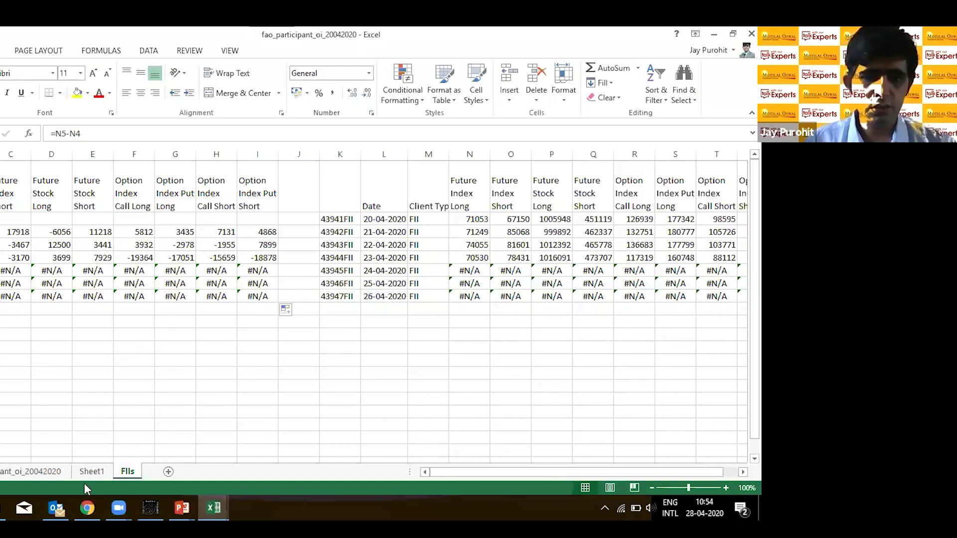
Step: Examine the empty rows below the compiled reports in Sheet1, then return to the FIIs sheet
key("ctrl+Page_Up")
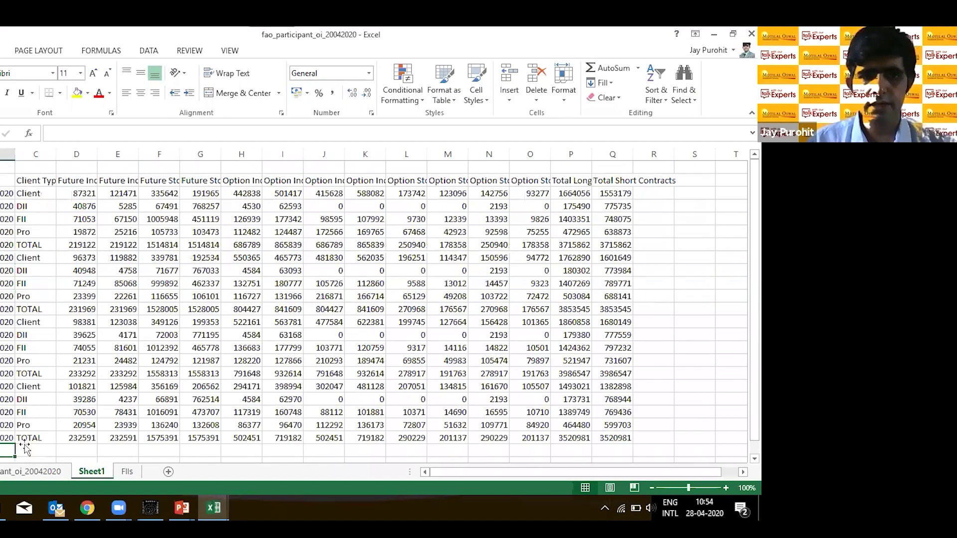
left_click(25, 448)
key("Down")
key("Down")
key("Down")
key("Down")
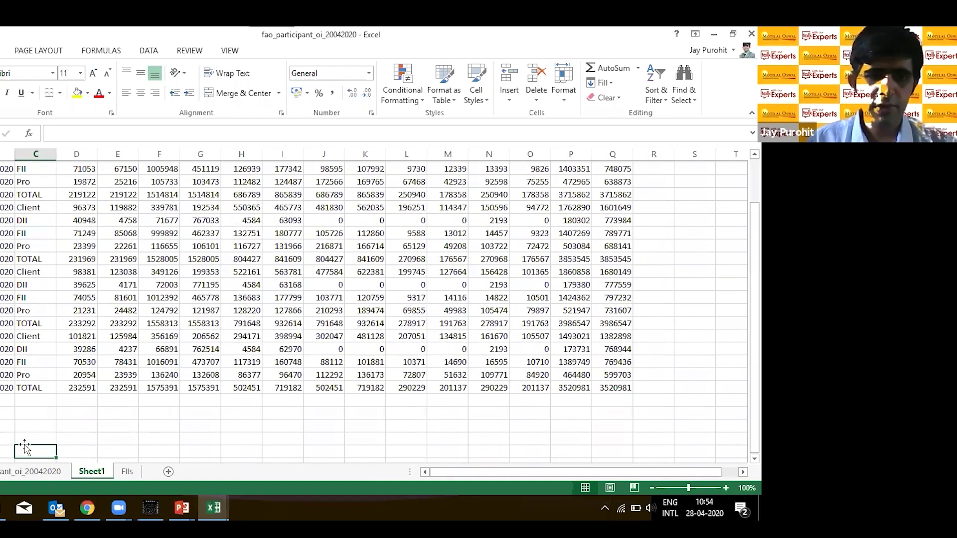
left_click(127, 472)
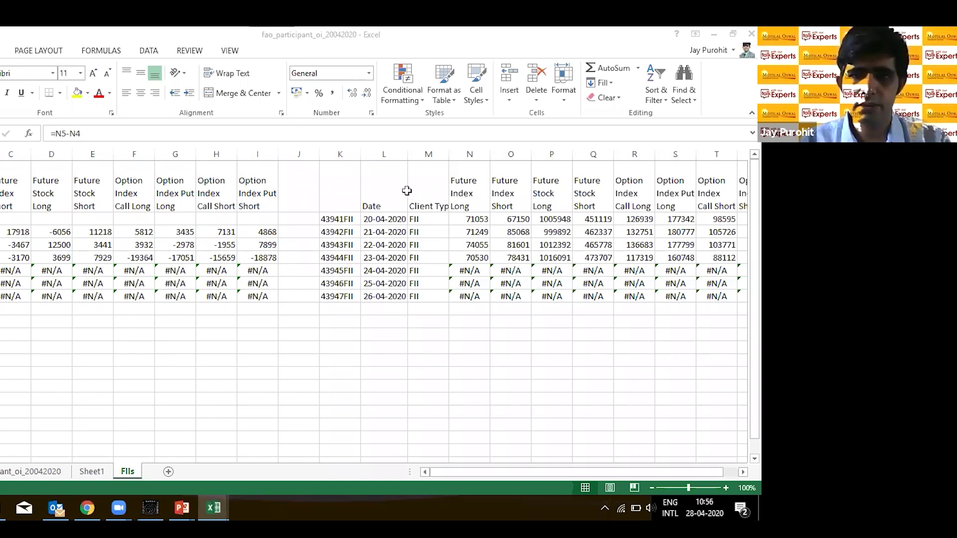
Step: Change the client type in M2 to DII and fill it down through M8
left_click(428, 220)
type("DII")
key("Return")
left_click(426, 222)
left_click_drag(448, 224, 449, 297)
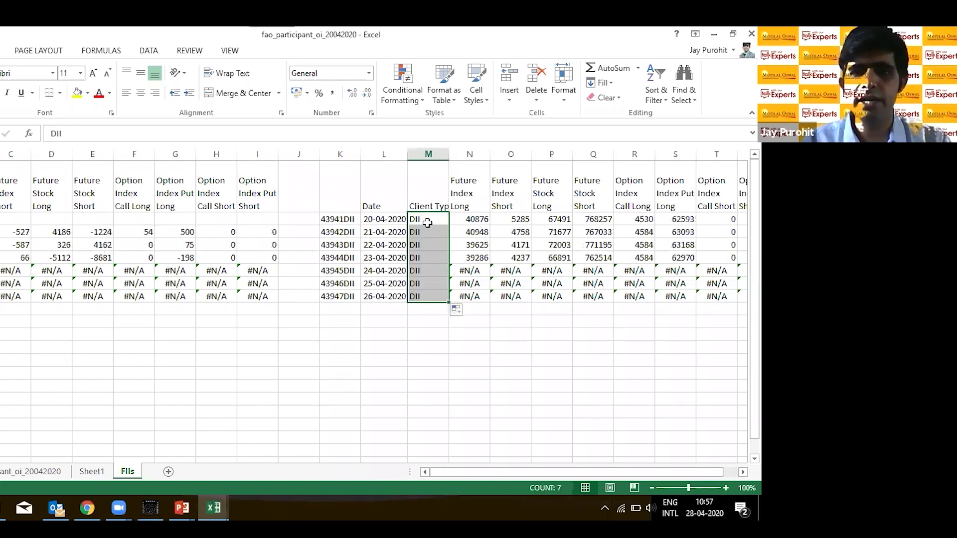
left_click(427, 222)
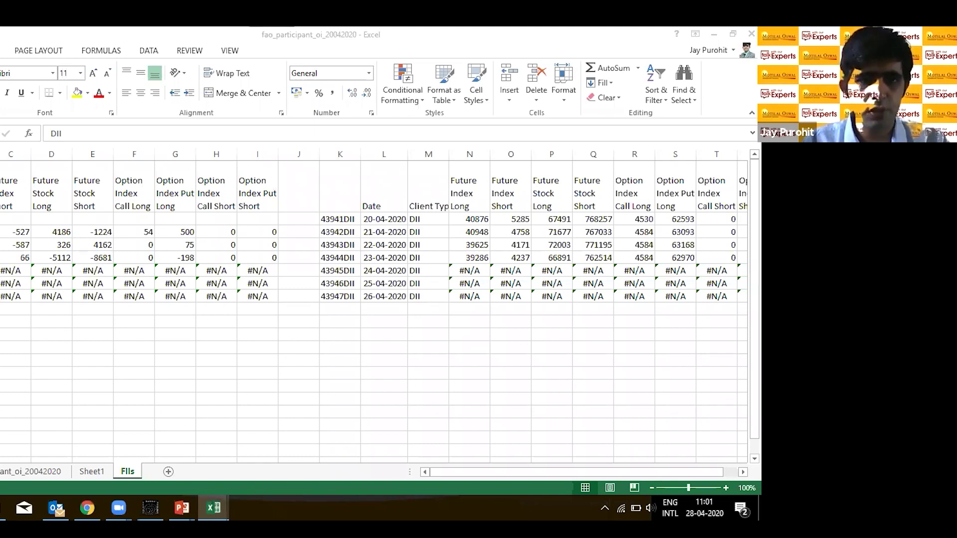
Step: Examine the 23-04-2020 Future Stock Long change in D5 and bring up the open windows for switching
key("alt+Tab")
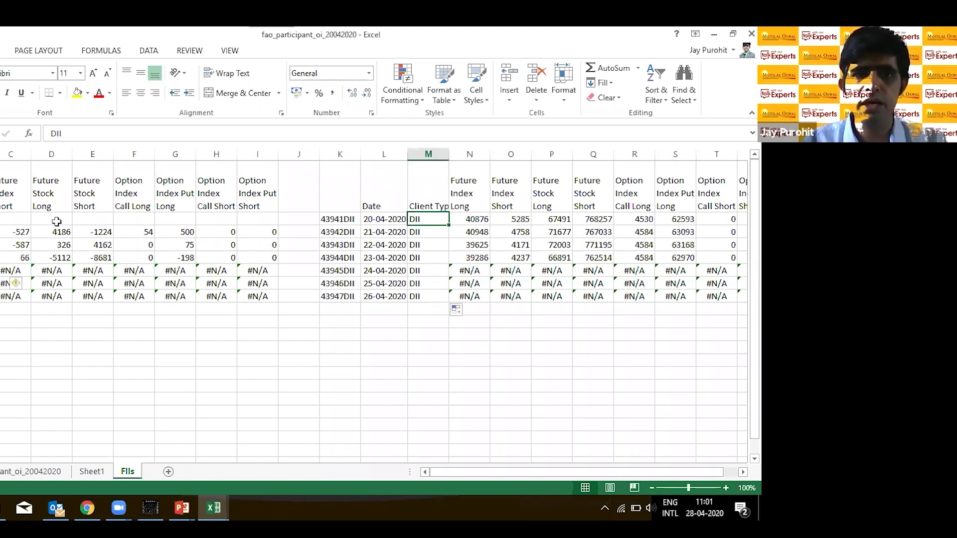
left_click(52, 257)
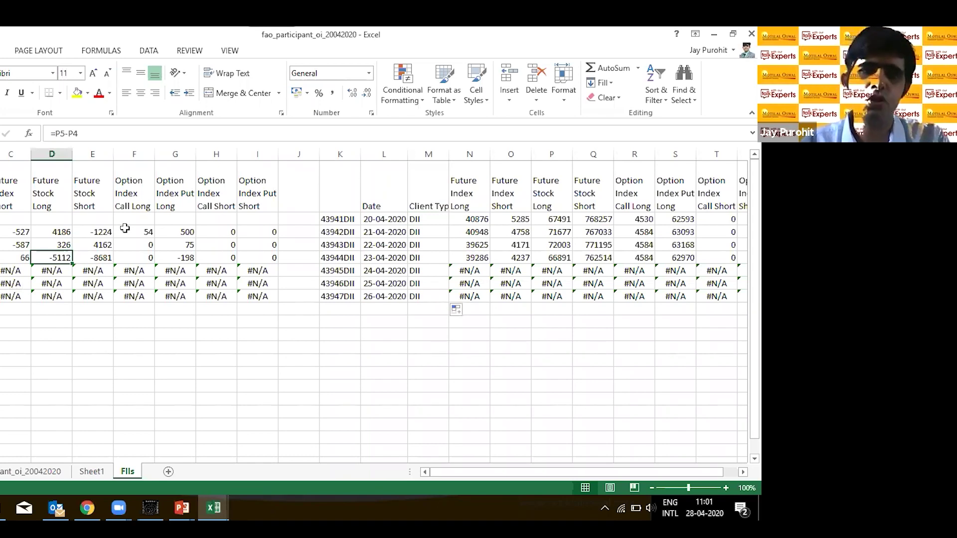
key("alt+Tab")
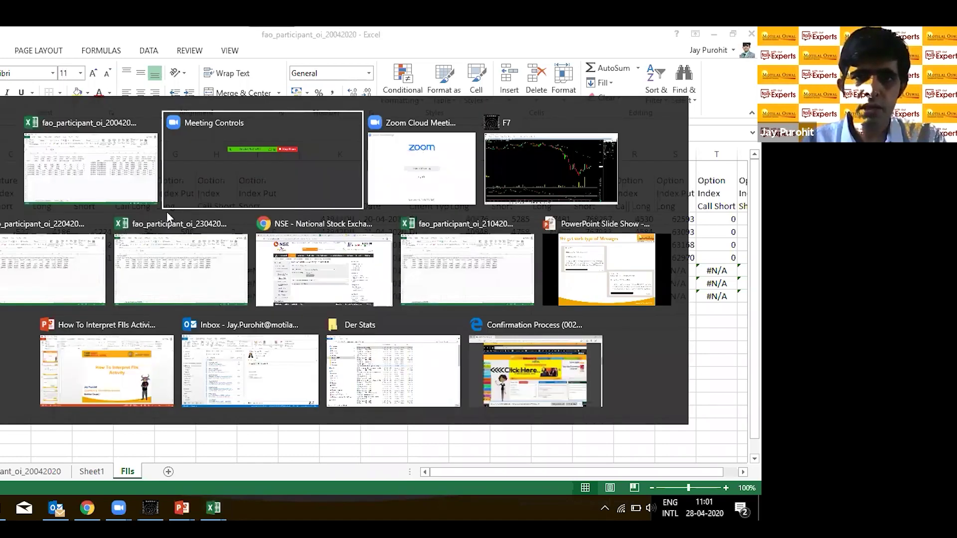